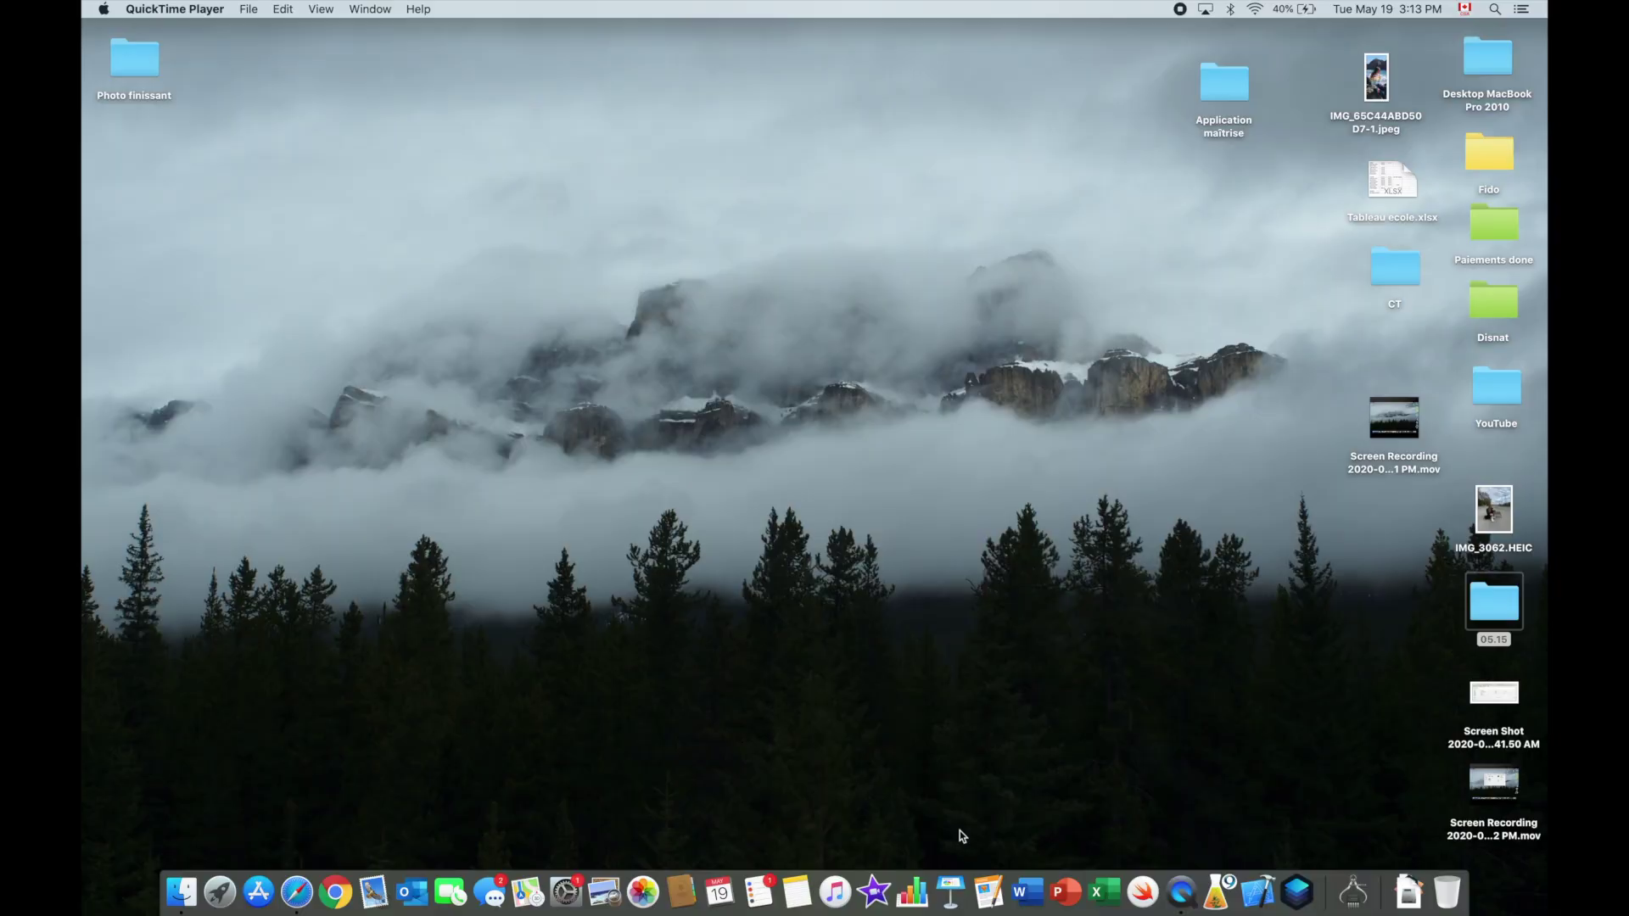
Step: Launch iMovie, rename the open project to 05.15, and begin a new project
click(882, 898)
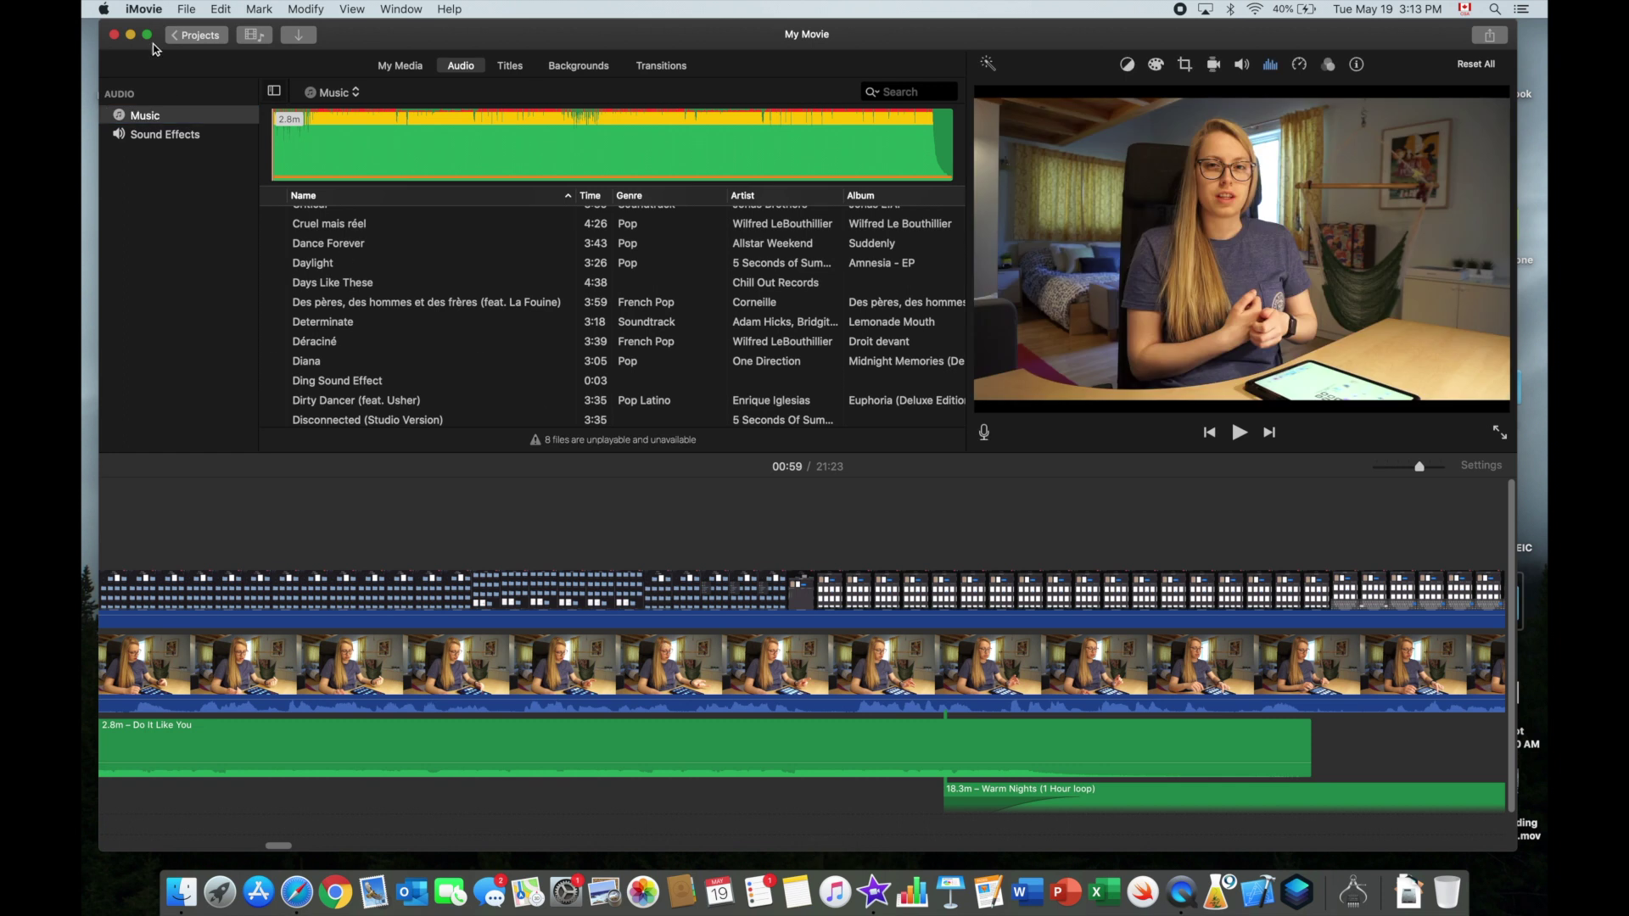
click(193, 35)
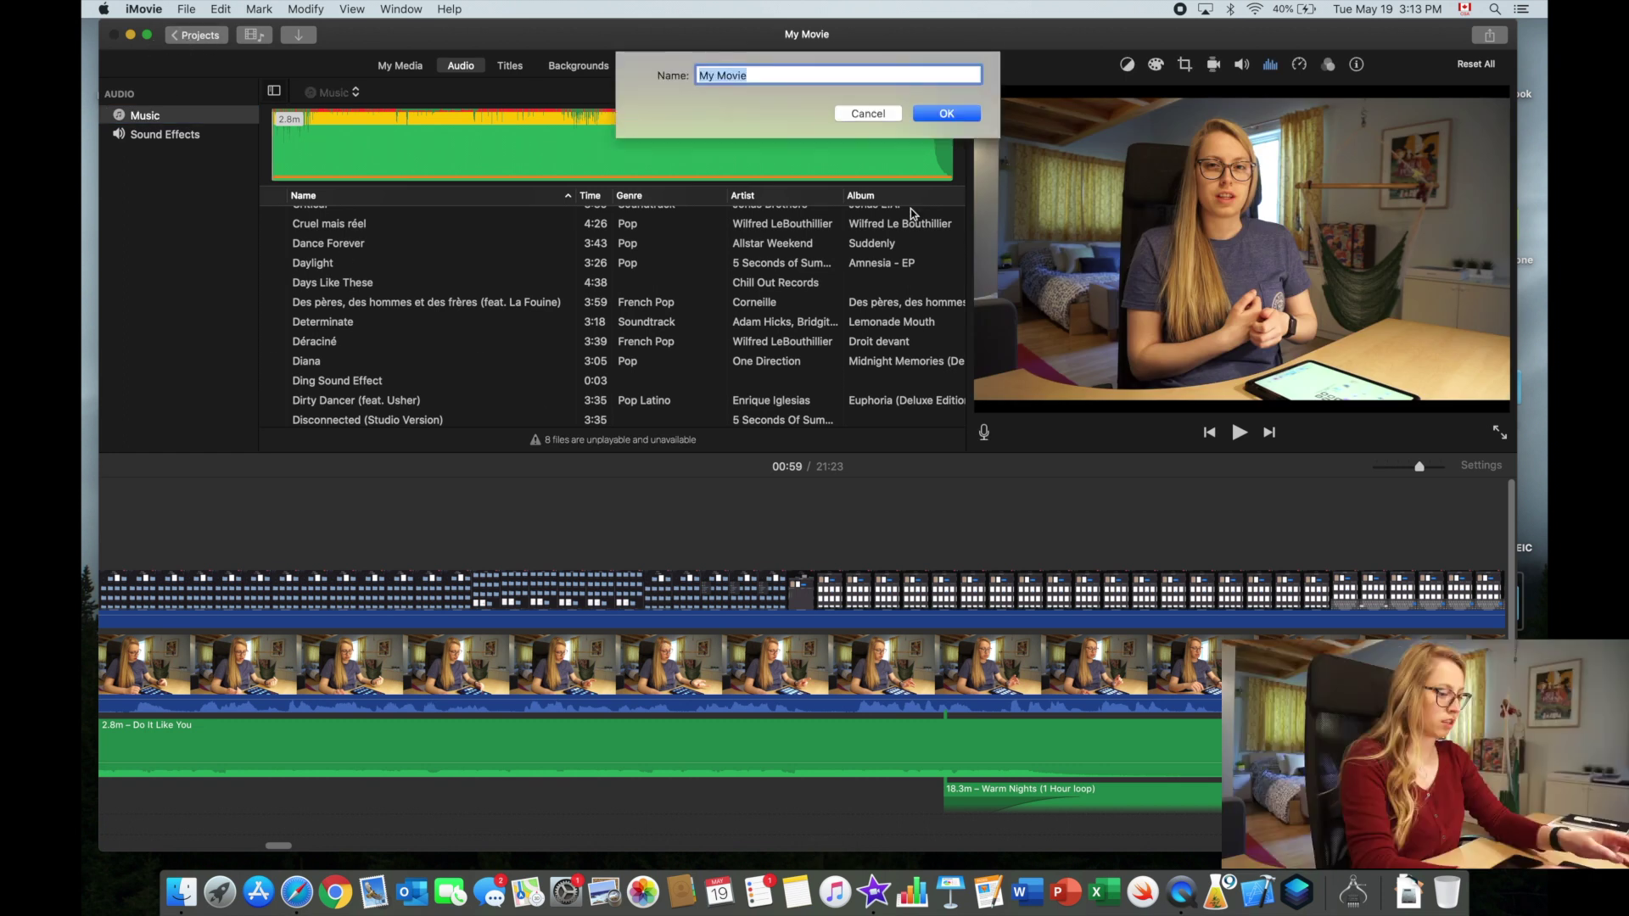
text(05.19)
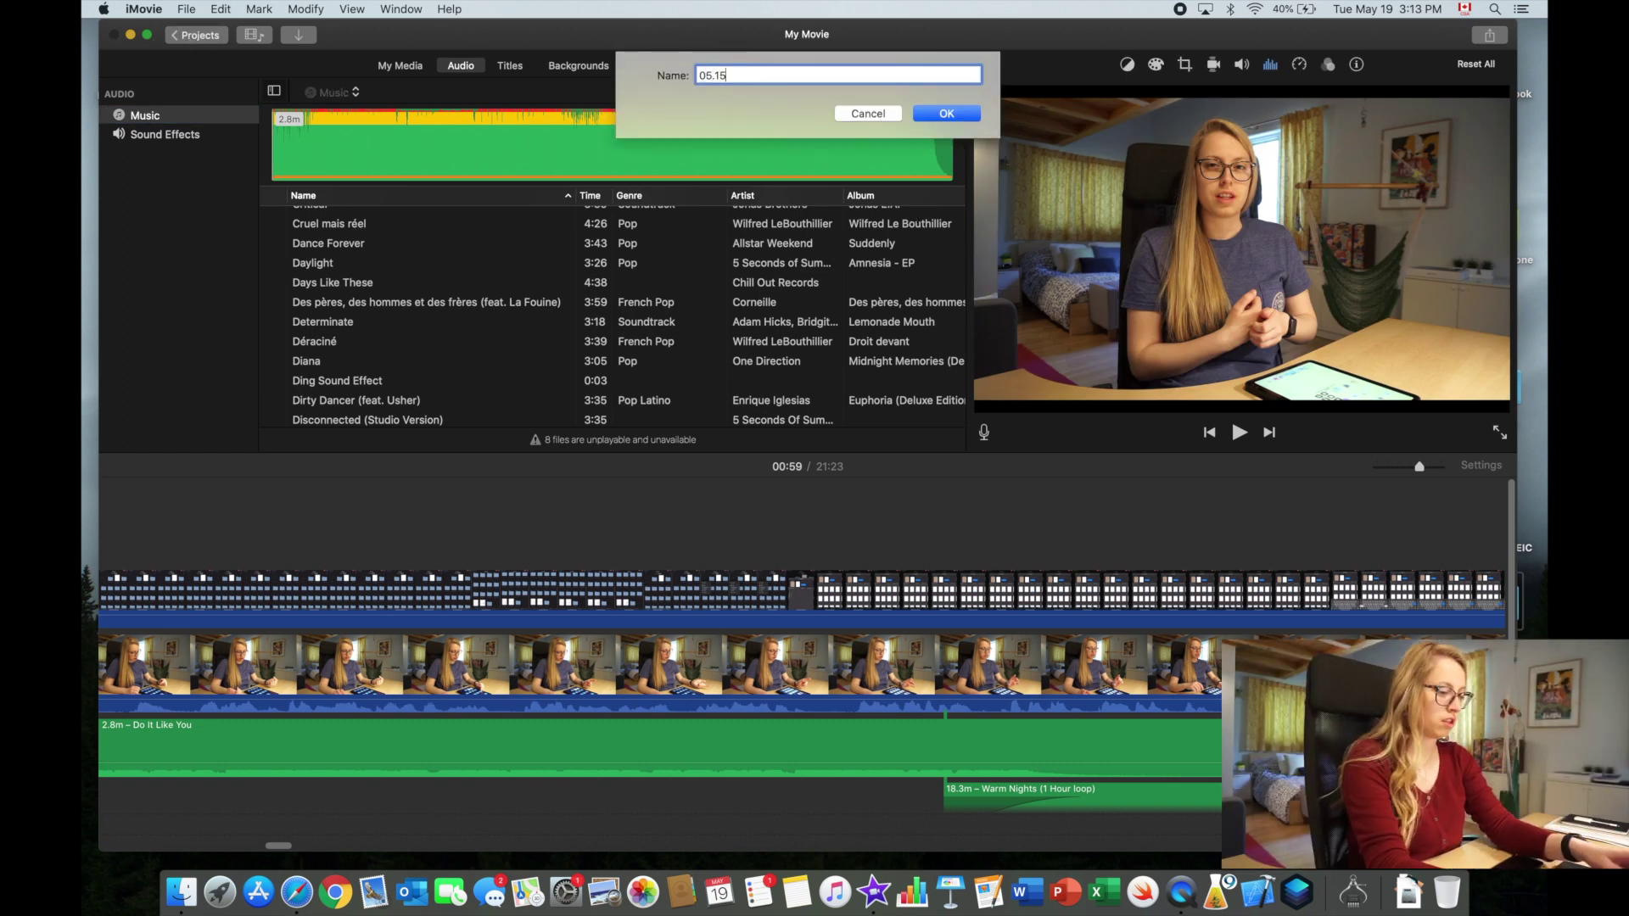
key(Return)
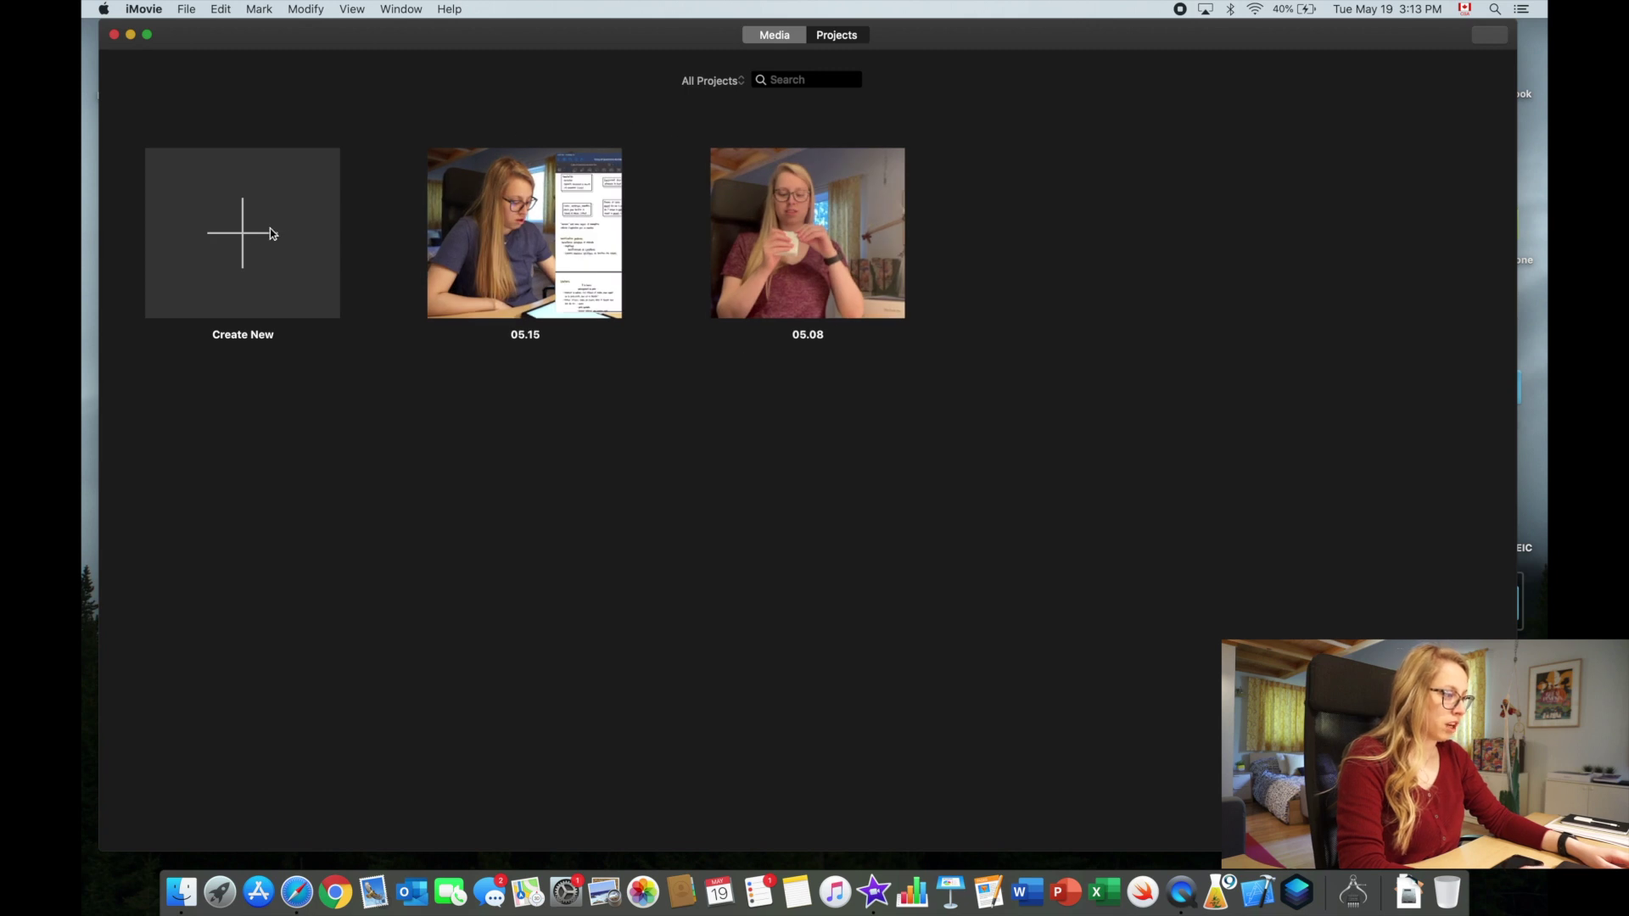
click(269, 235)
Step: Create a new Movie and pick the 6.5m clip from the 05.15 event in iMovie Library
click(240, 320)
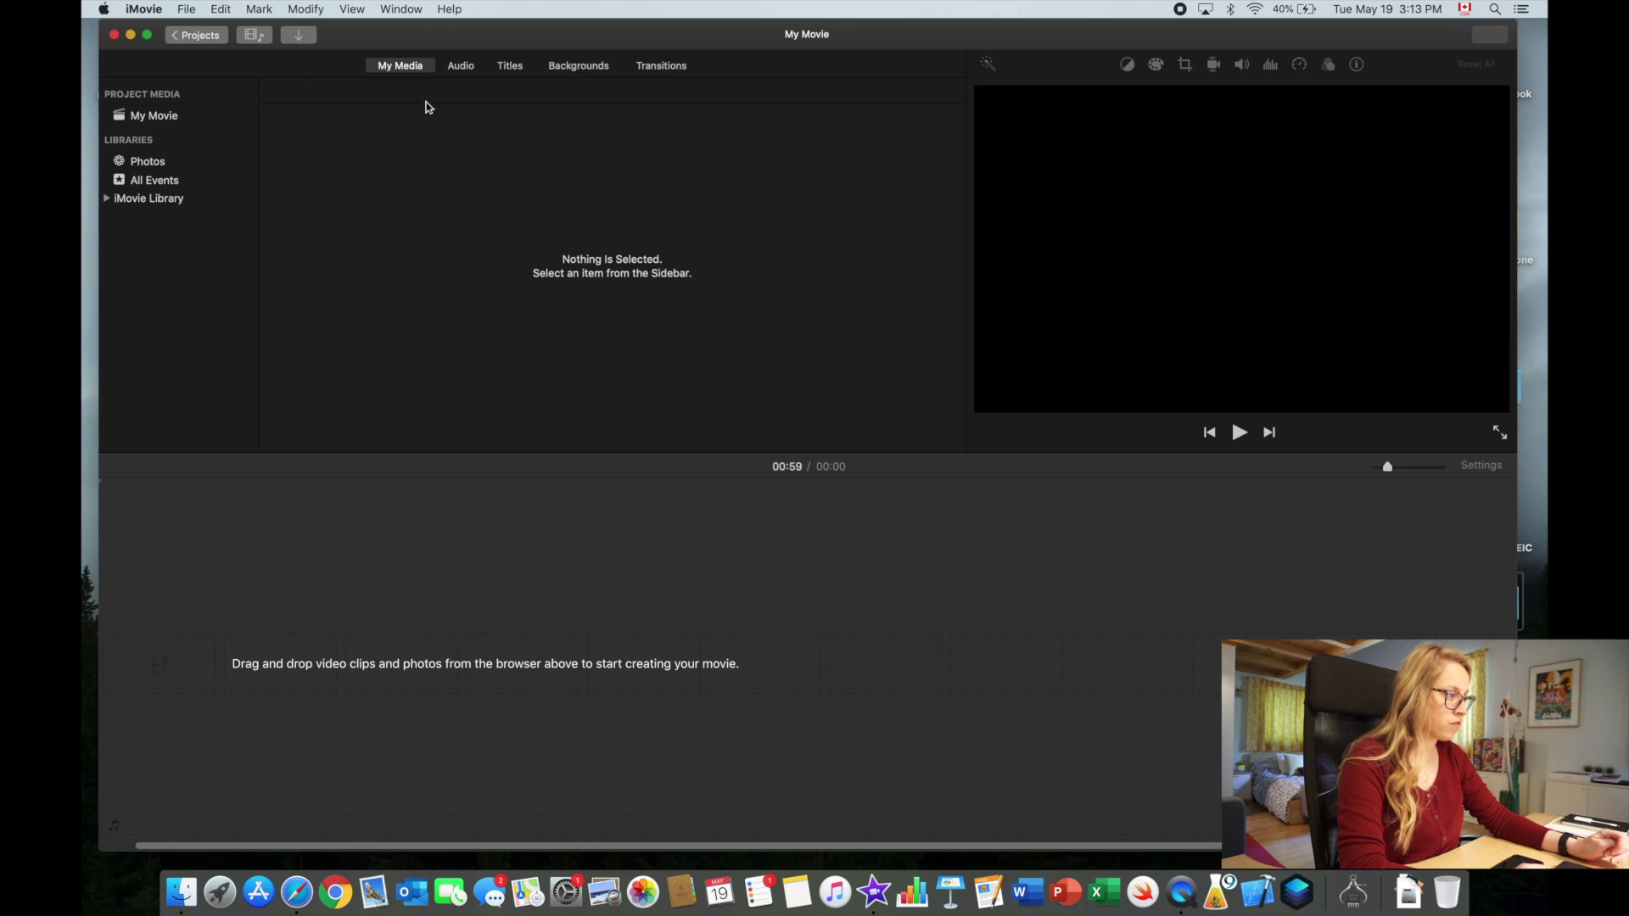
click(169, 163)
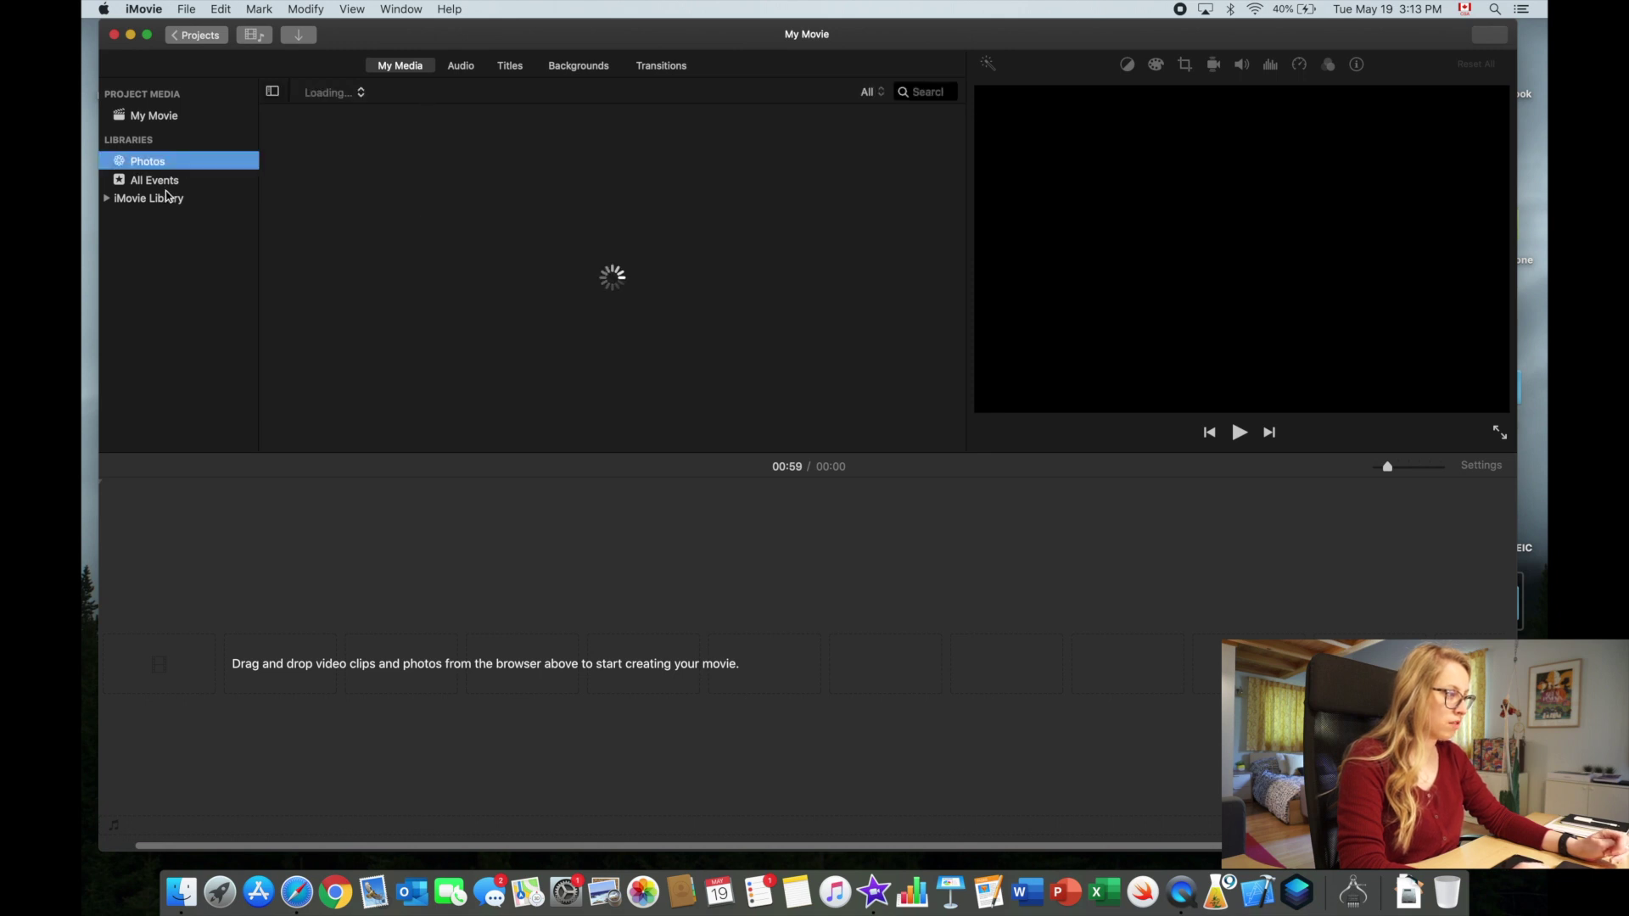
click(166, 181)
click(162, 201)
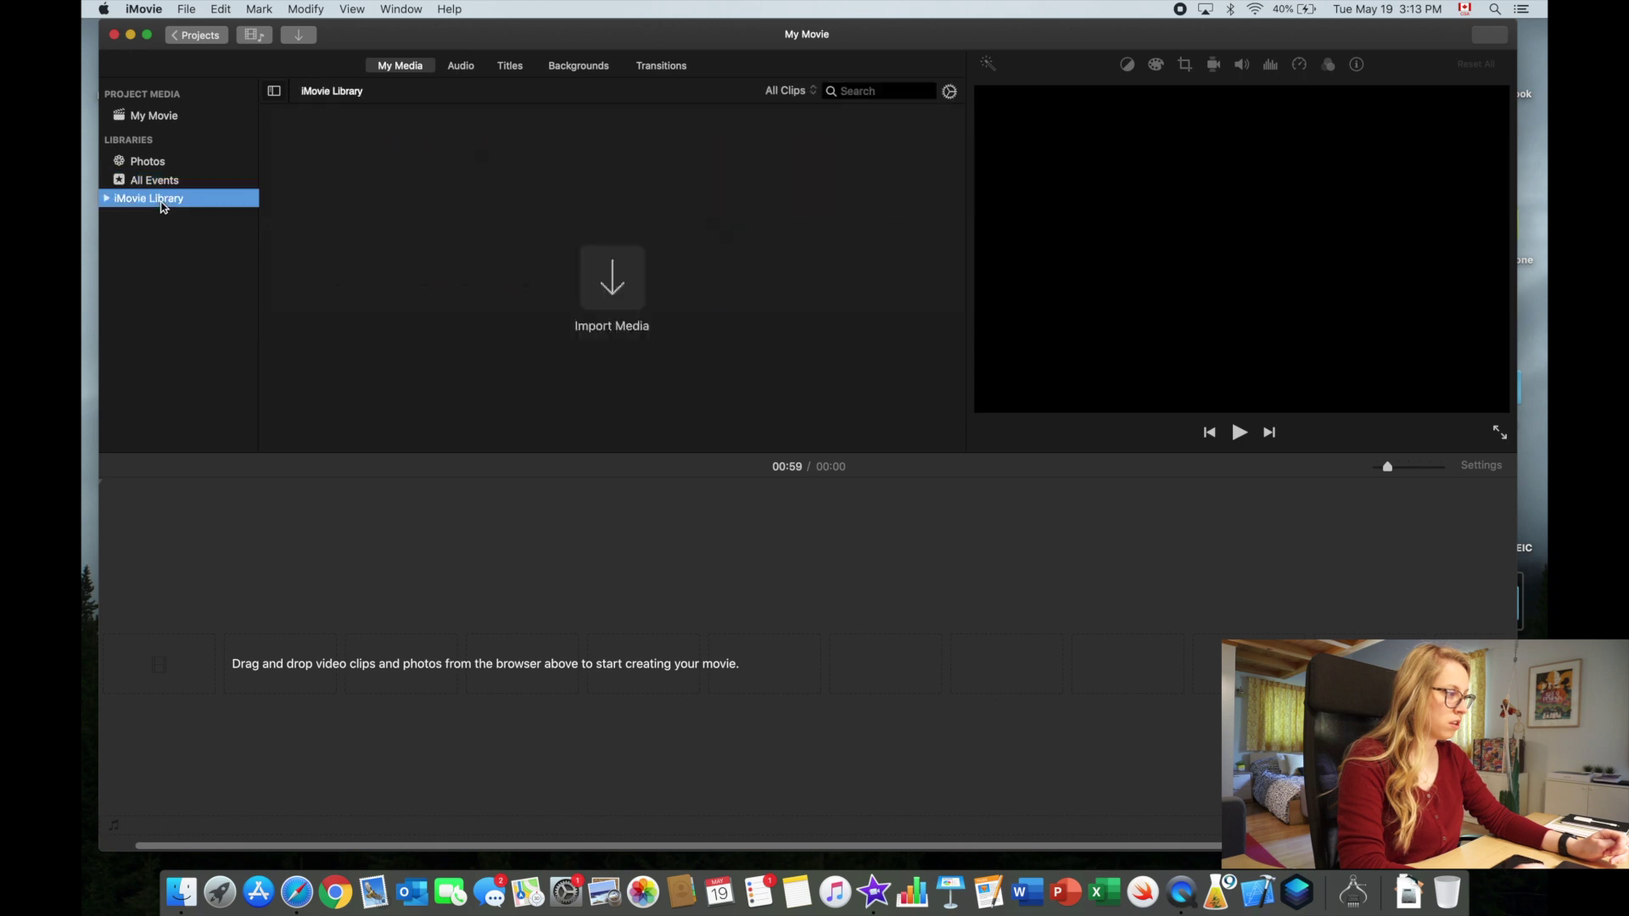
click(447, 216)
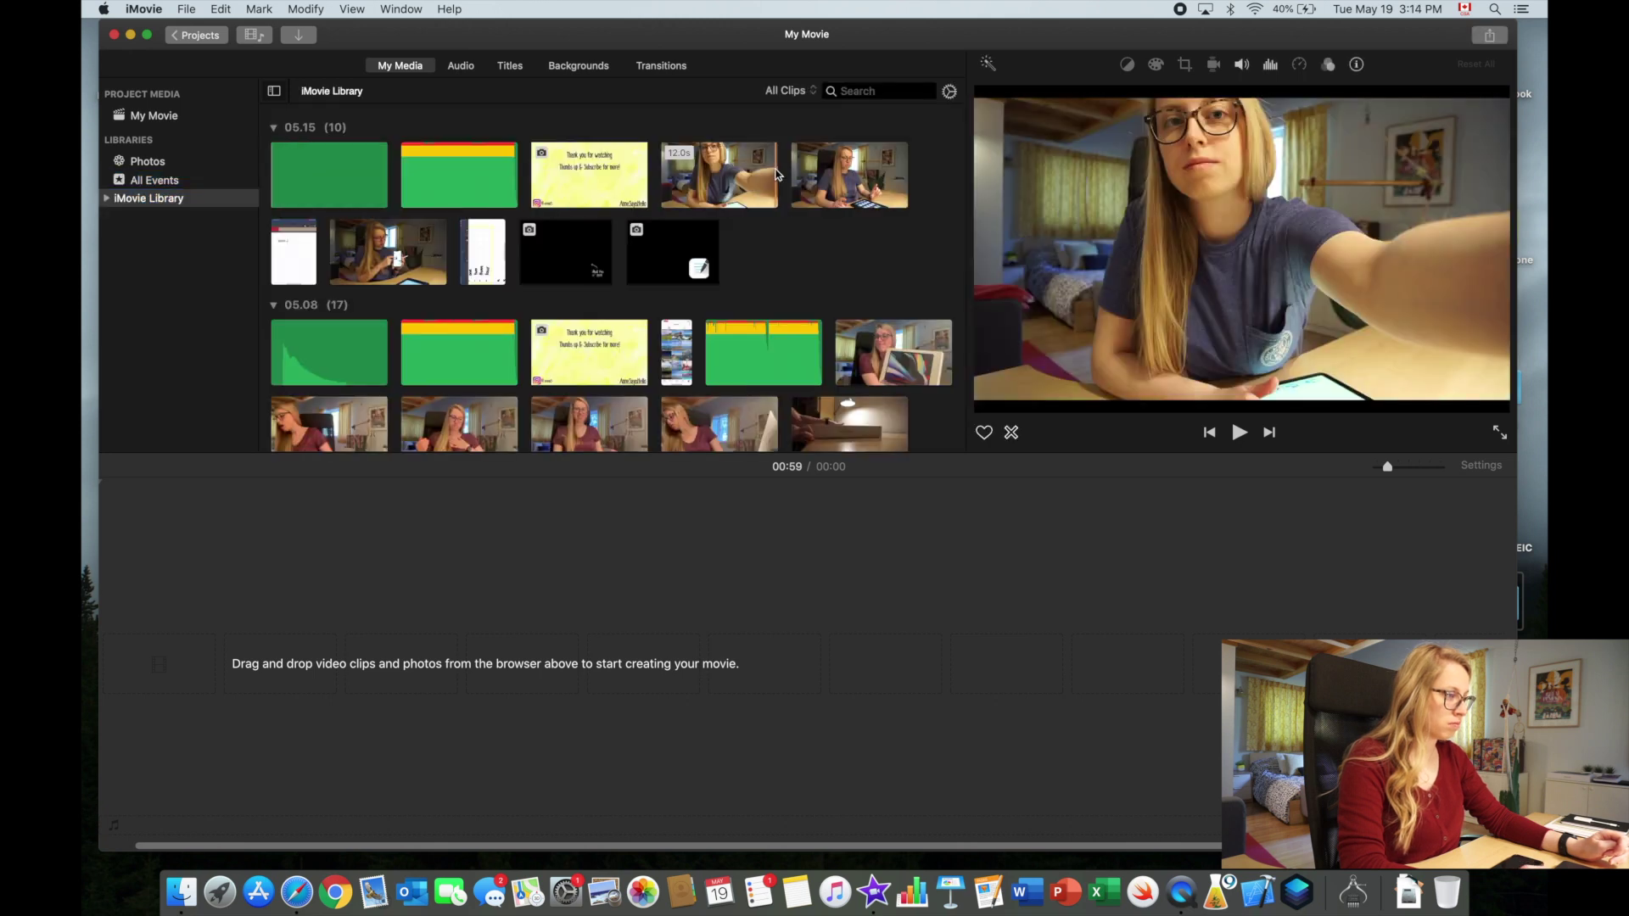
click(828, 185)
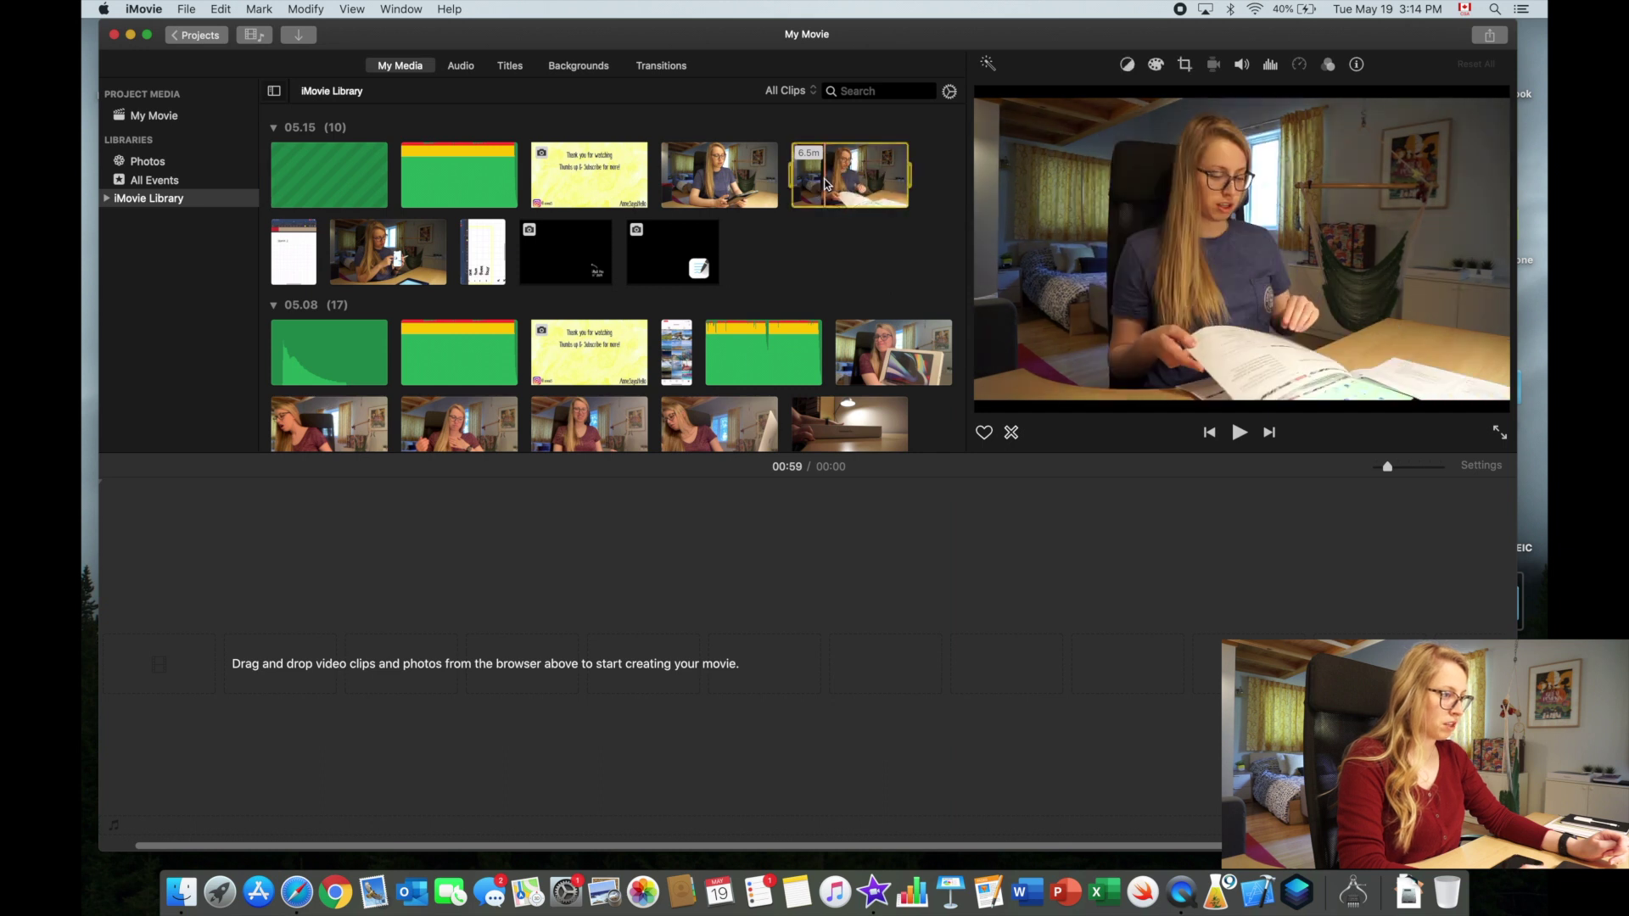
Step: Add the 6.5m clip to the timeline, zoom in, and trim off its beginning
drag(827, 185, 379, 622)
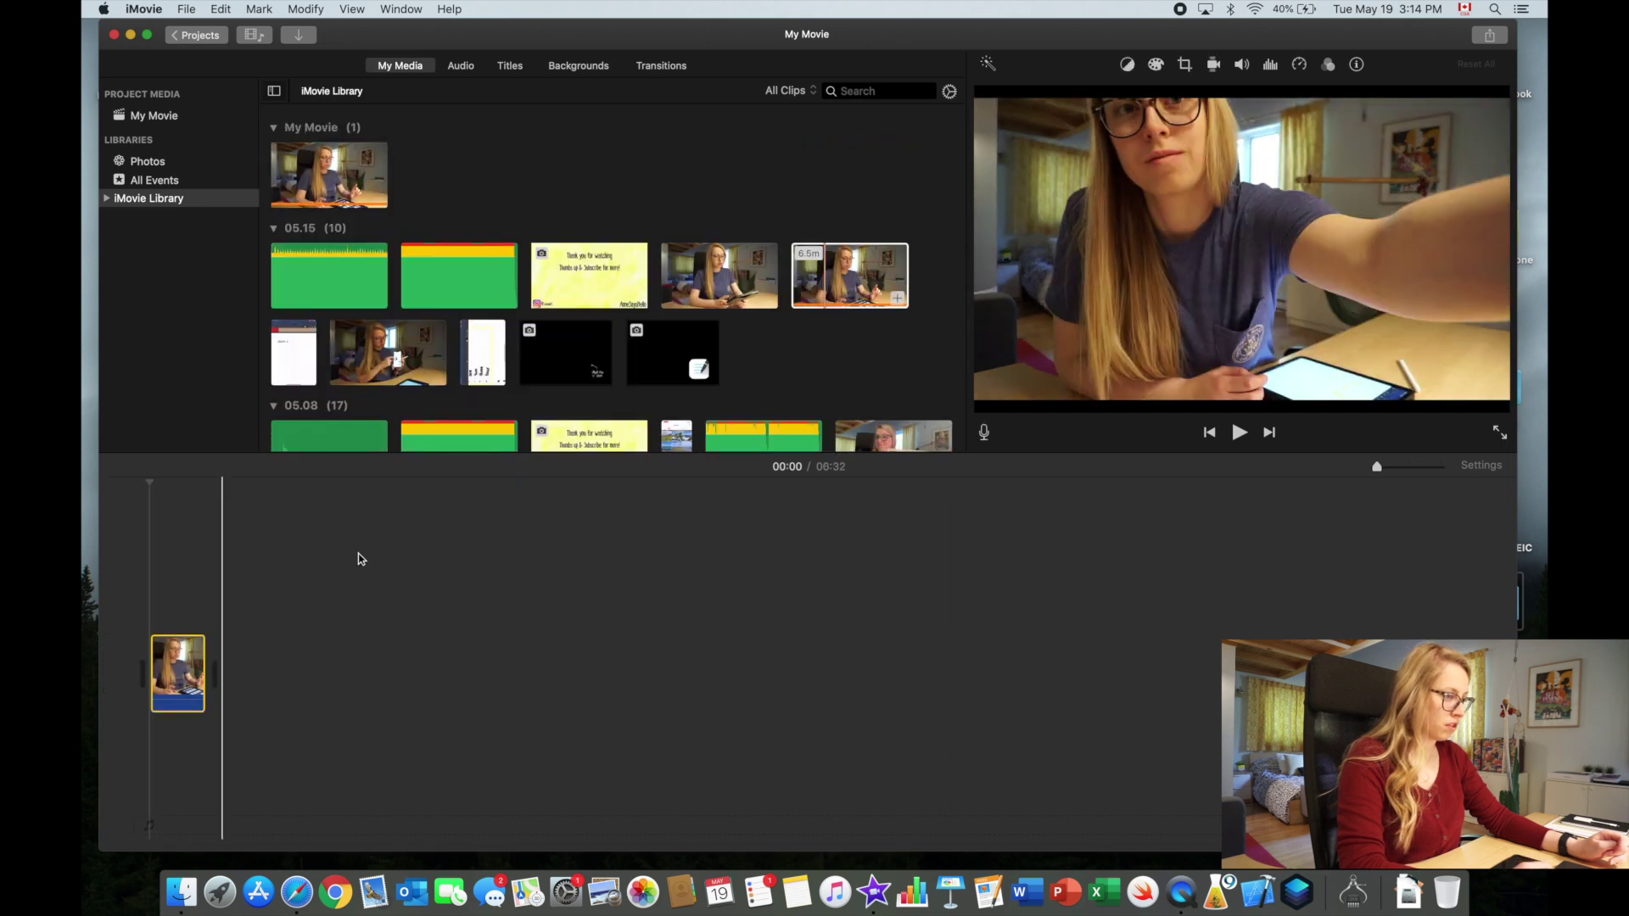
click(163, 116)
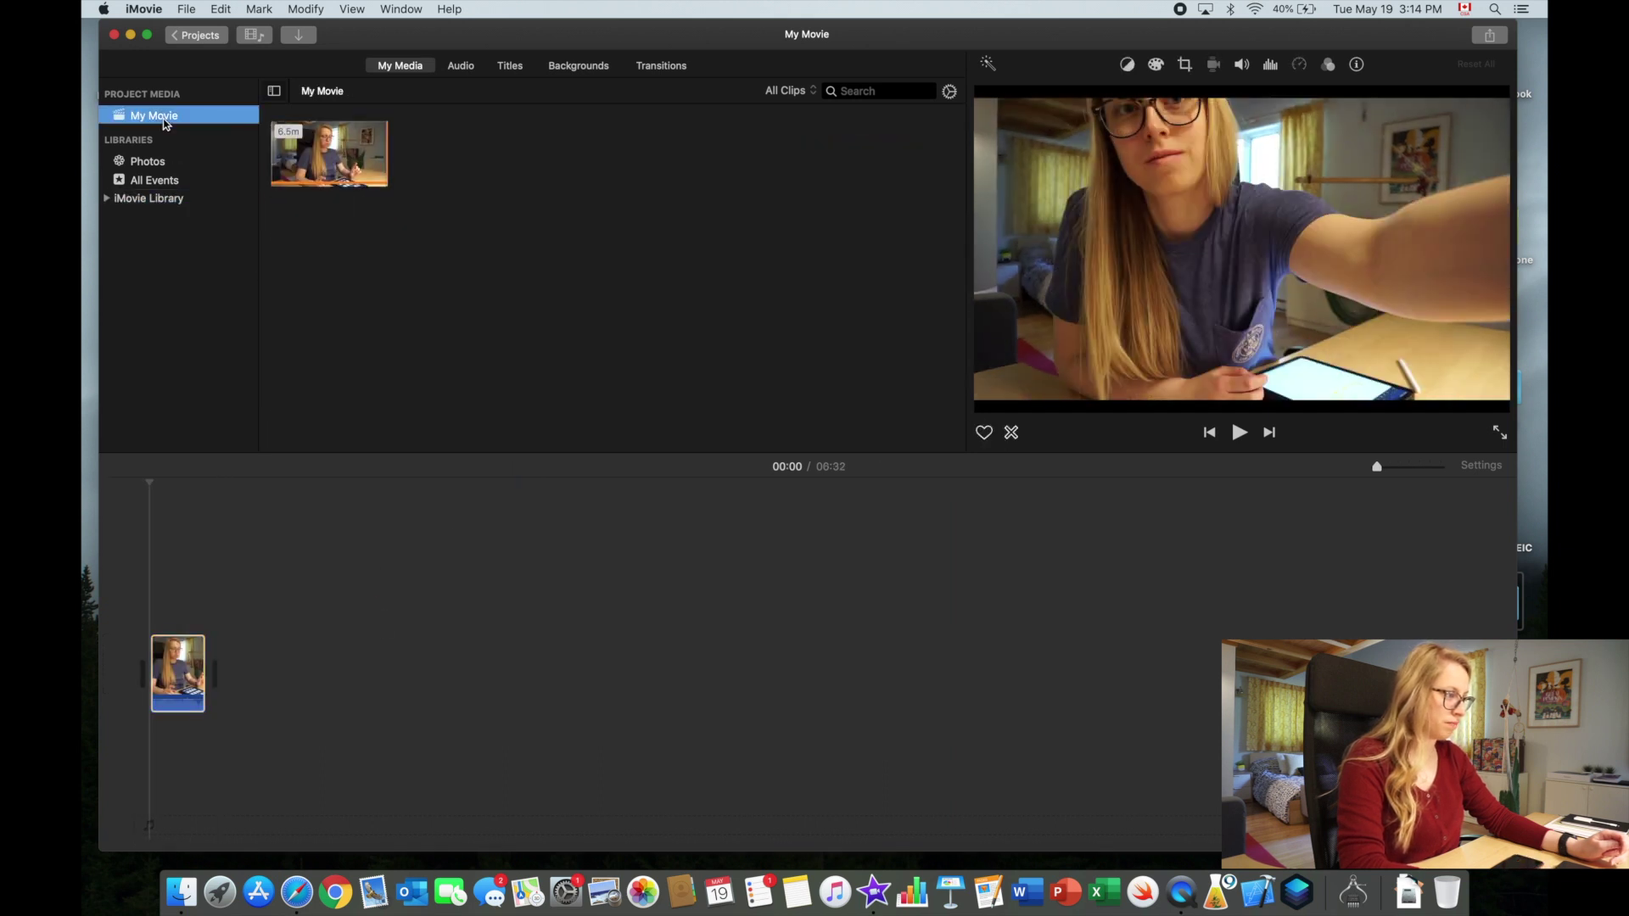
click(192, 658)
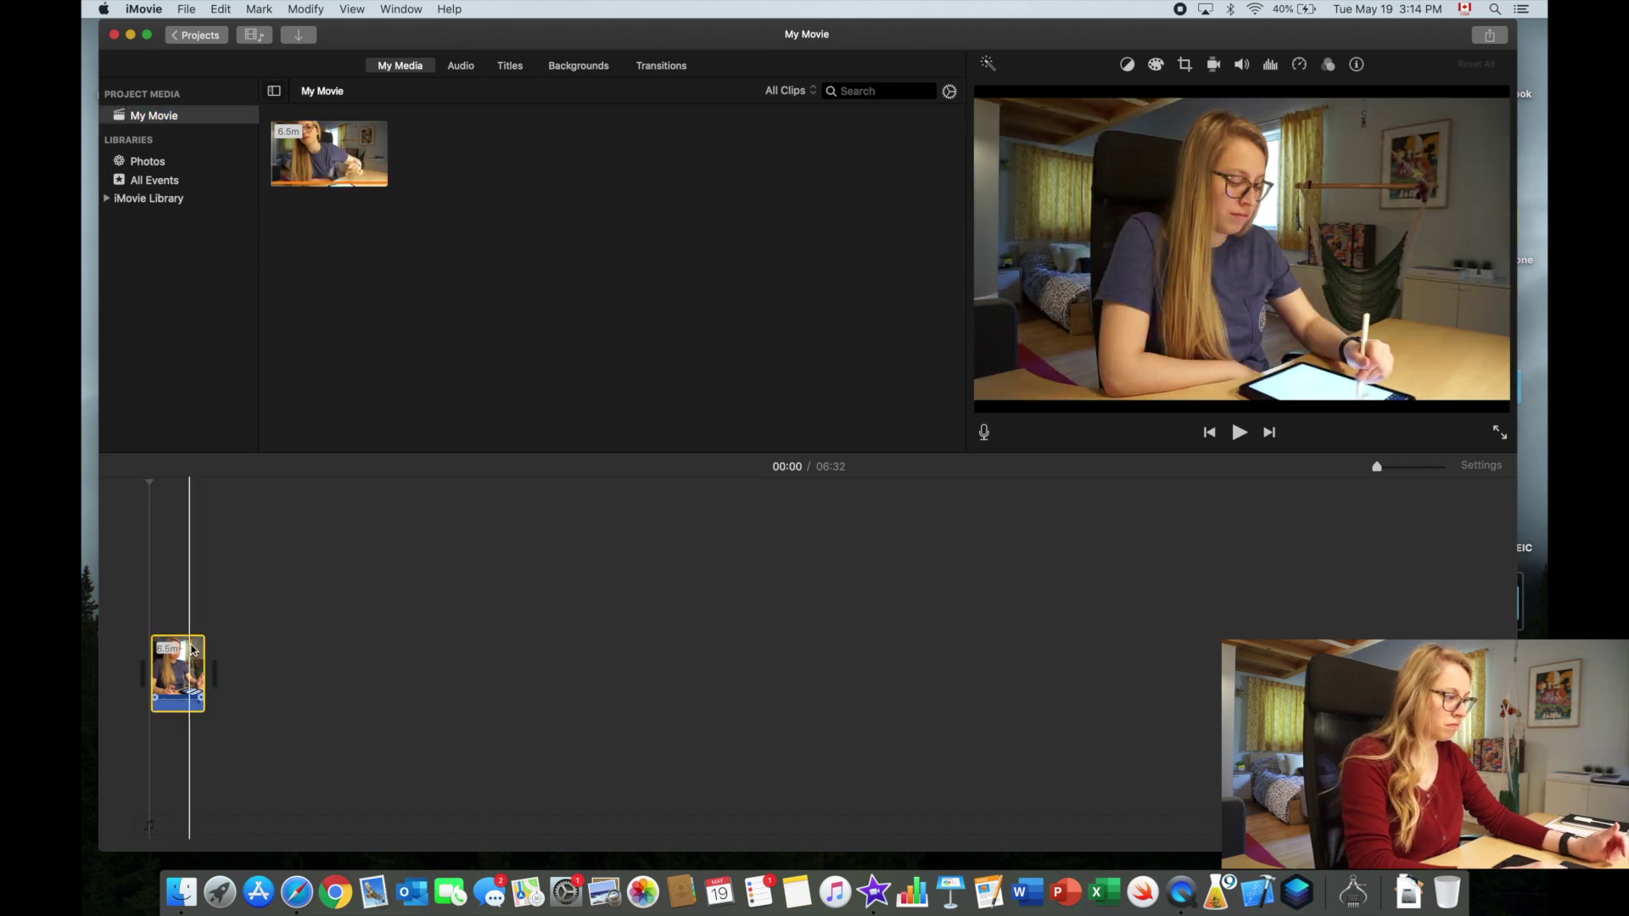
key(super+equal)
key(super+equal)
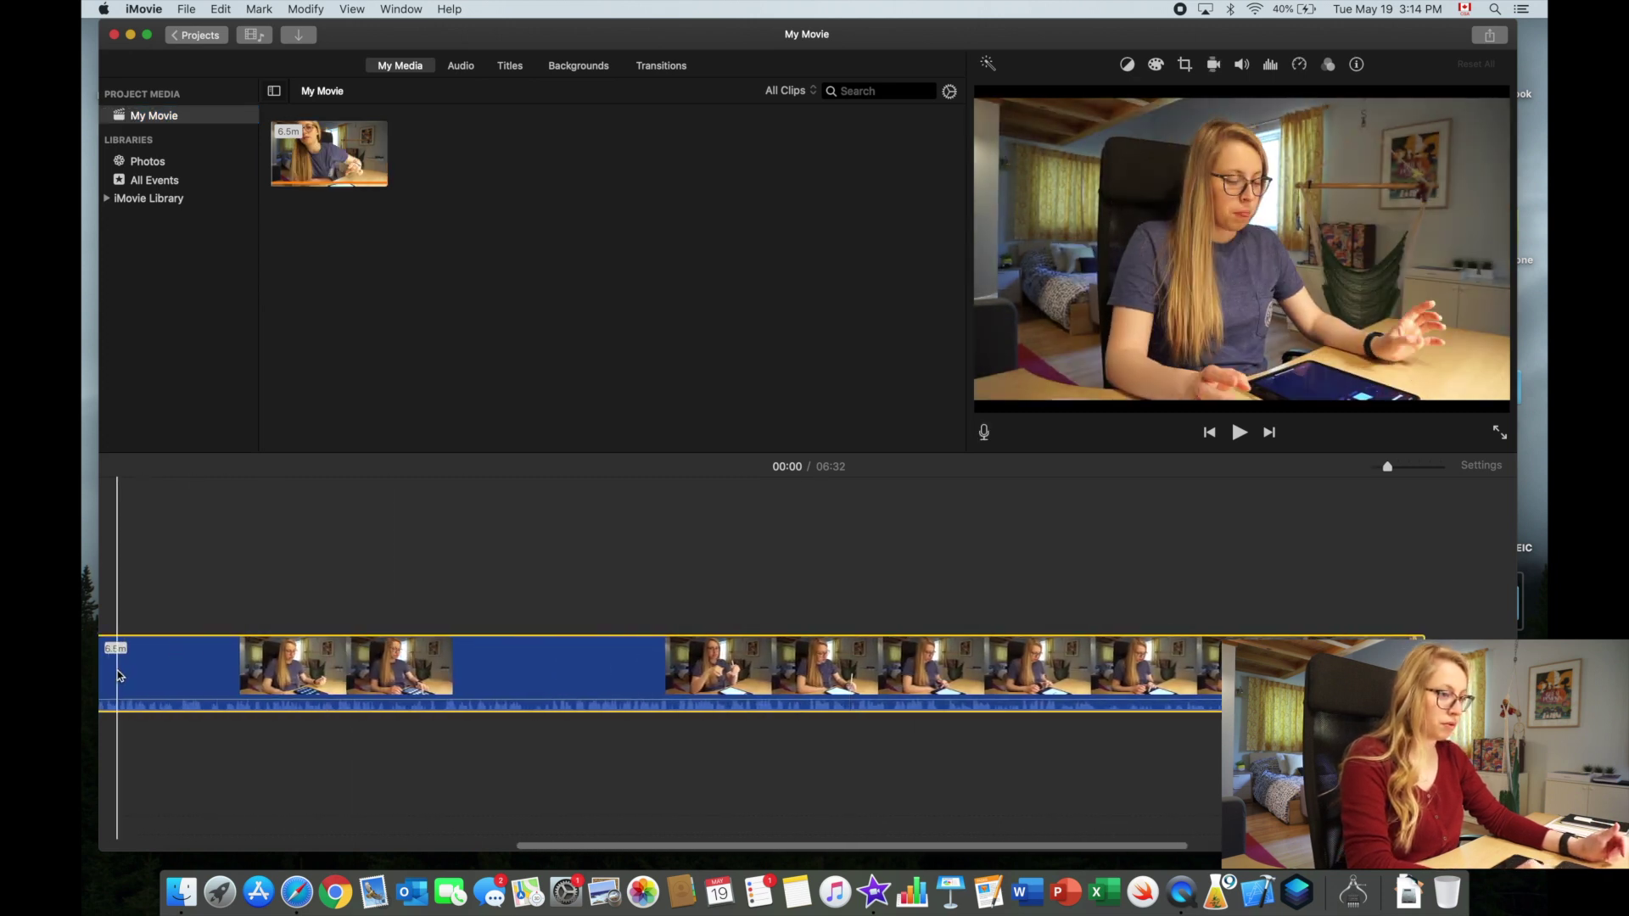
scroll(313, 679, left, 2)
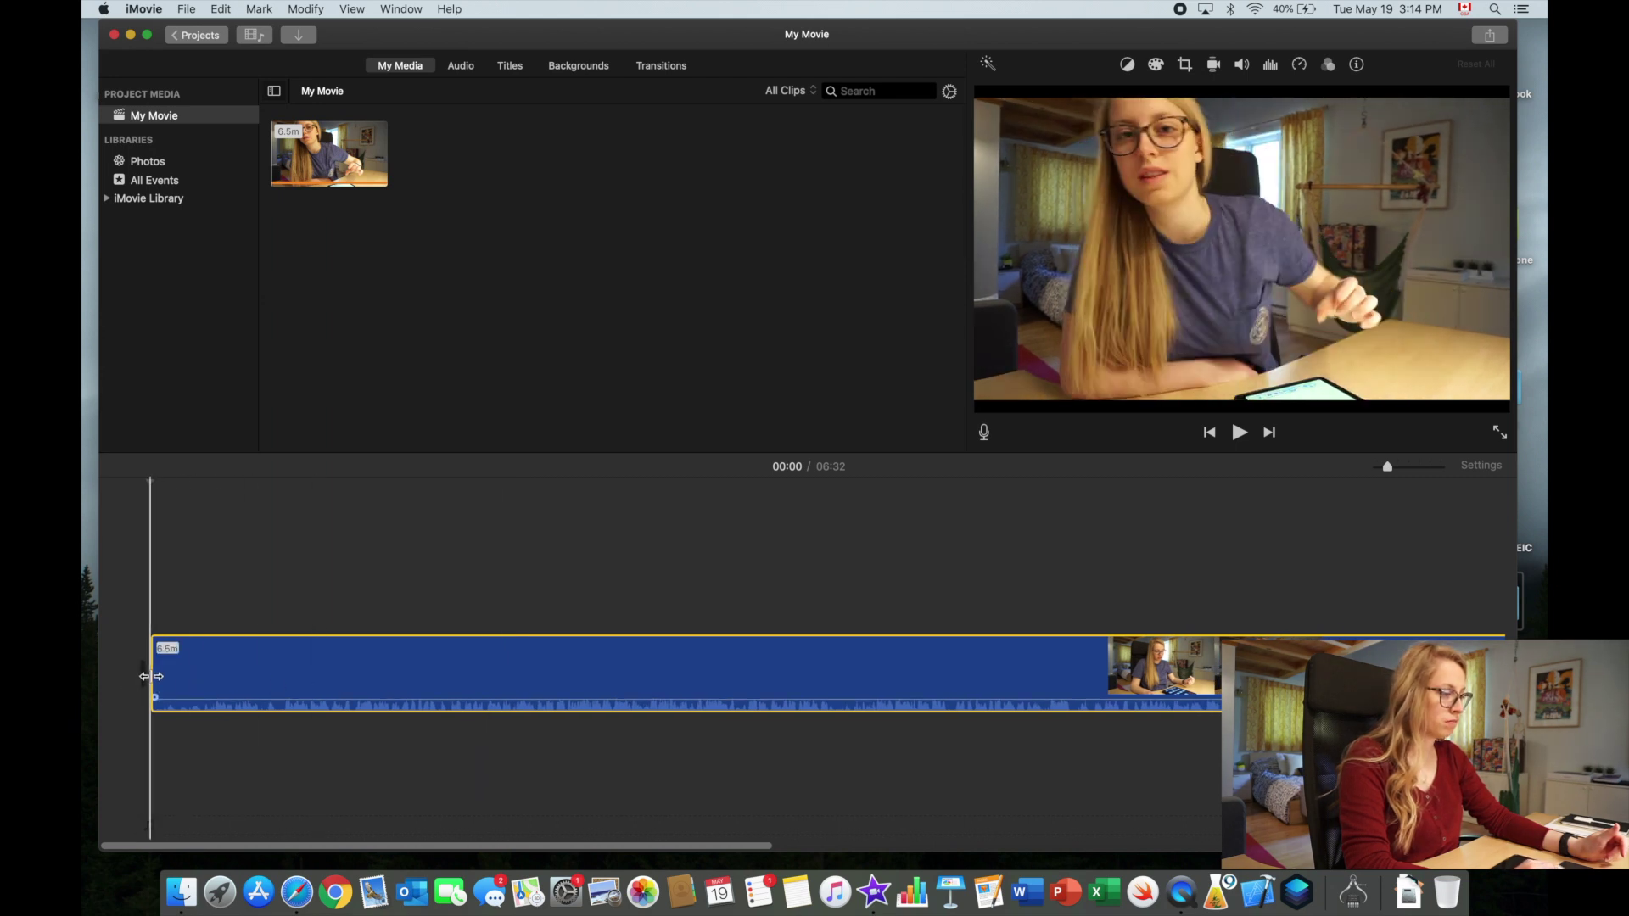
drag(151, 676, 320, 676)
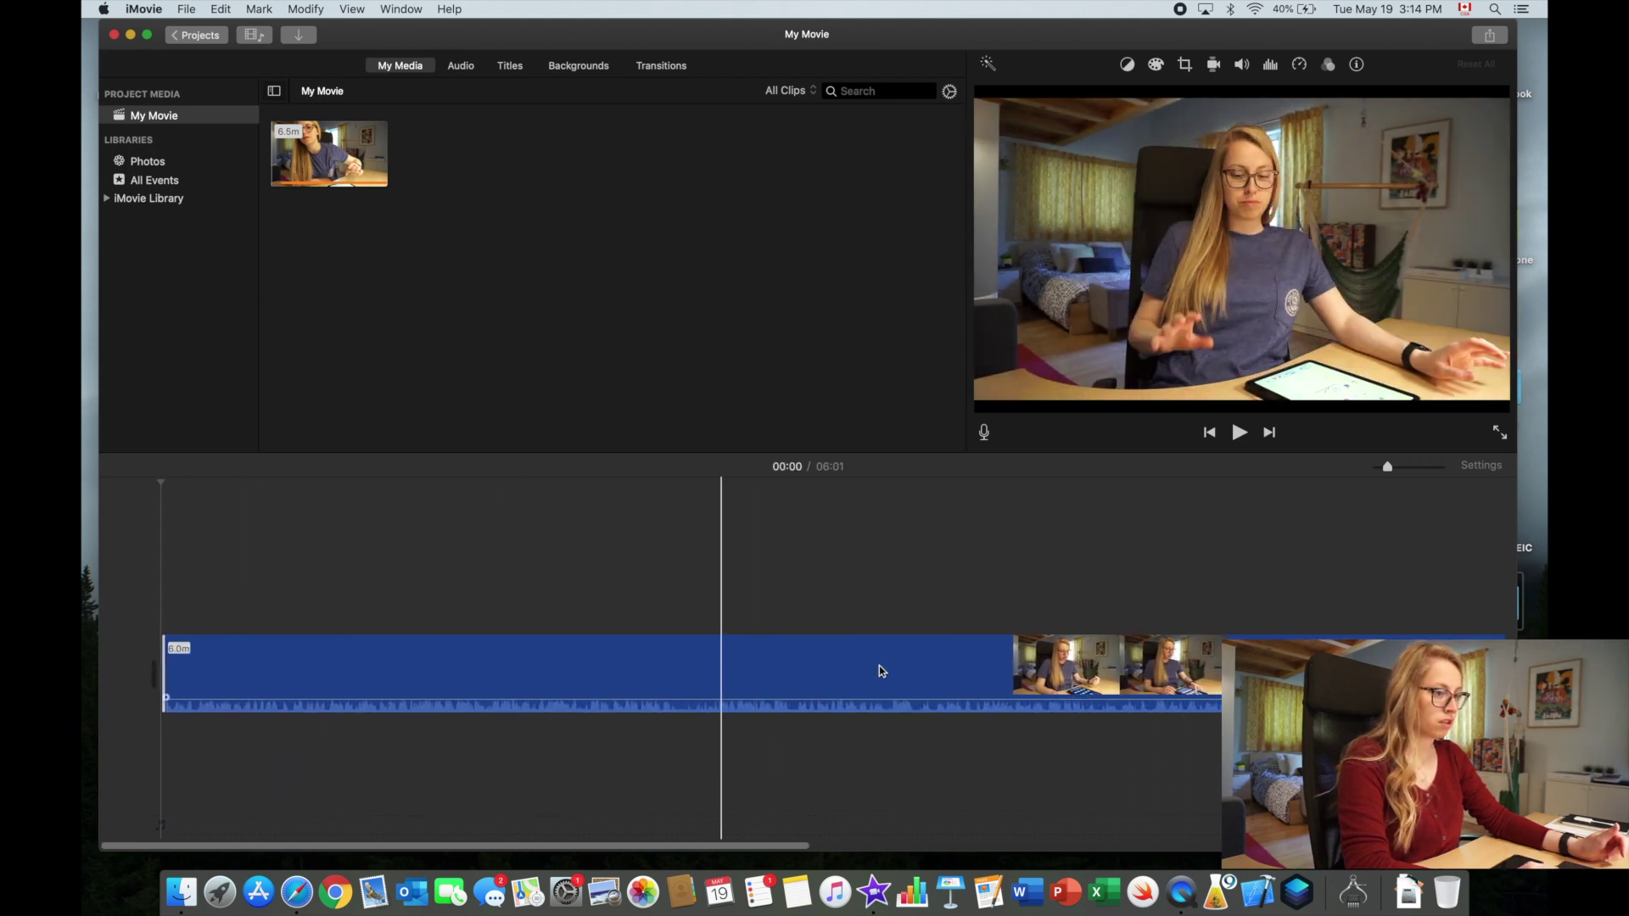
scroll(879, 671, right, 3)
Step: Split the clip at 01:45, delete the first part, and adjust its ends to 02:49
click(554, 678)
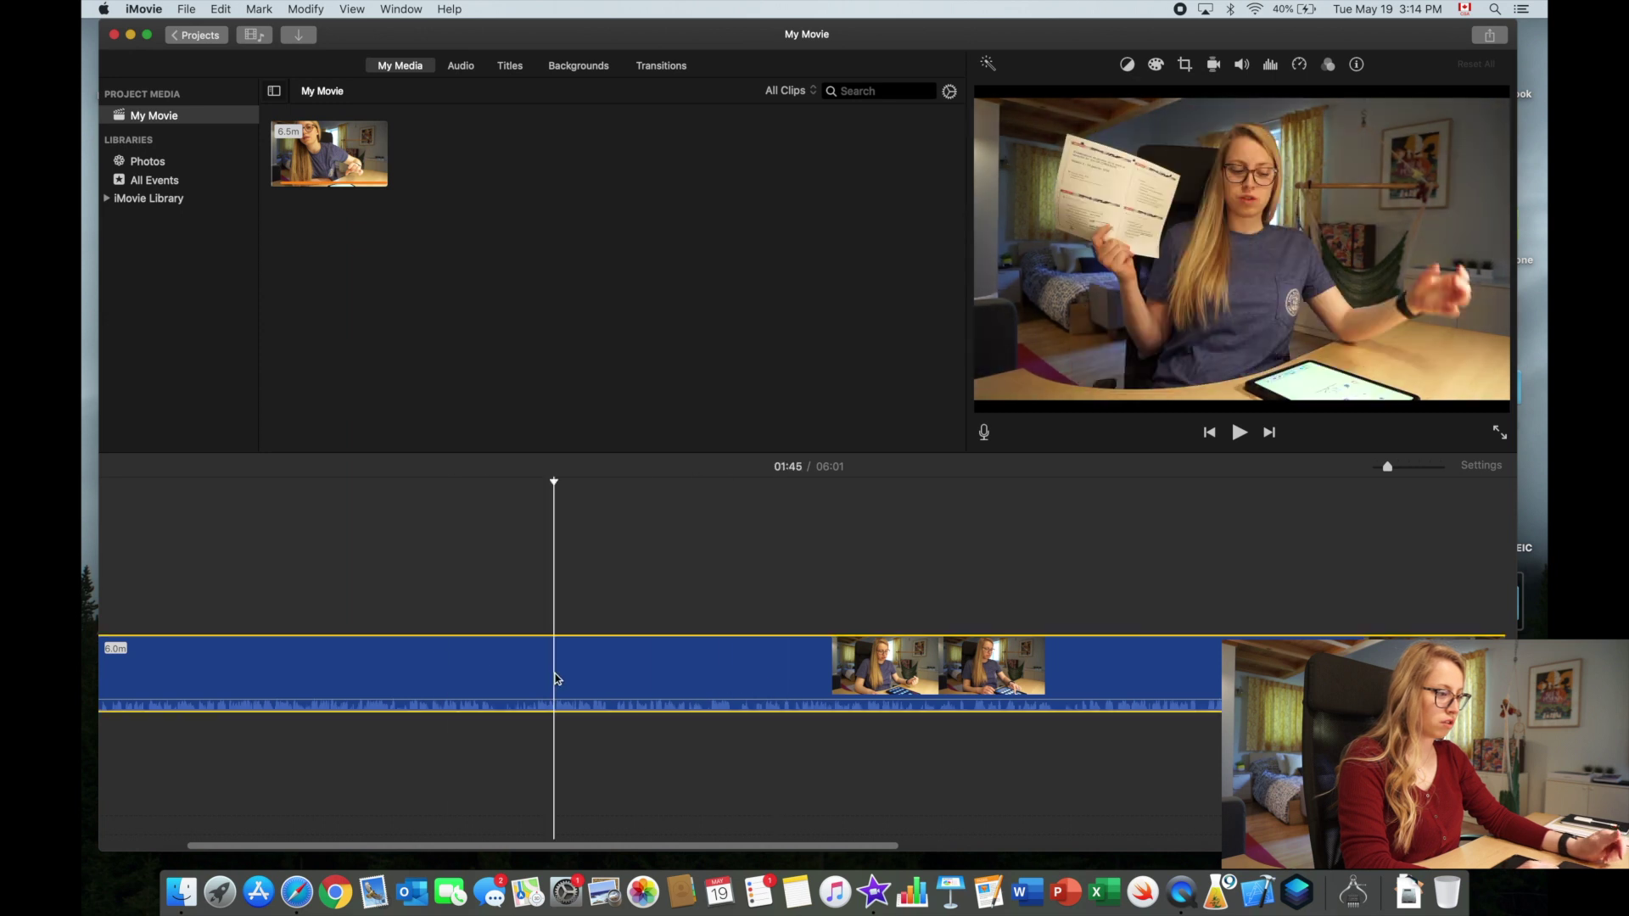
right_click(556, 679)
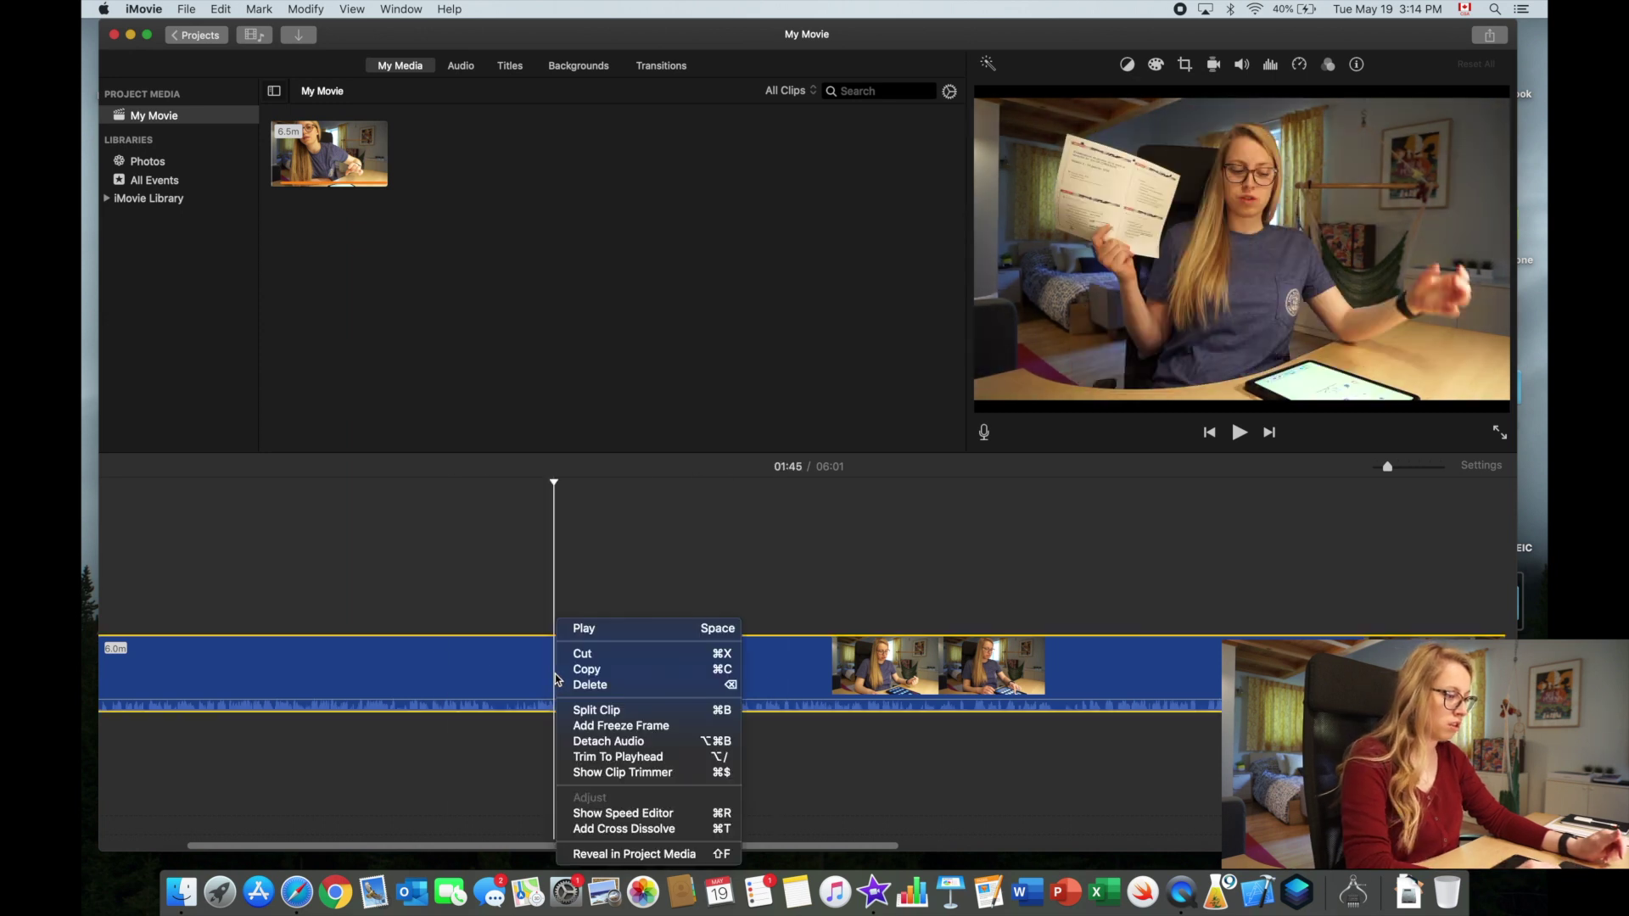
click(584, 713)
key(Delete)
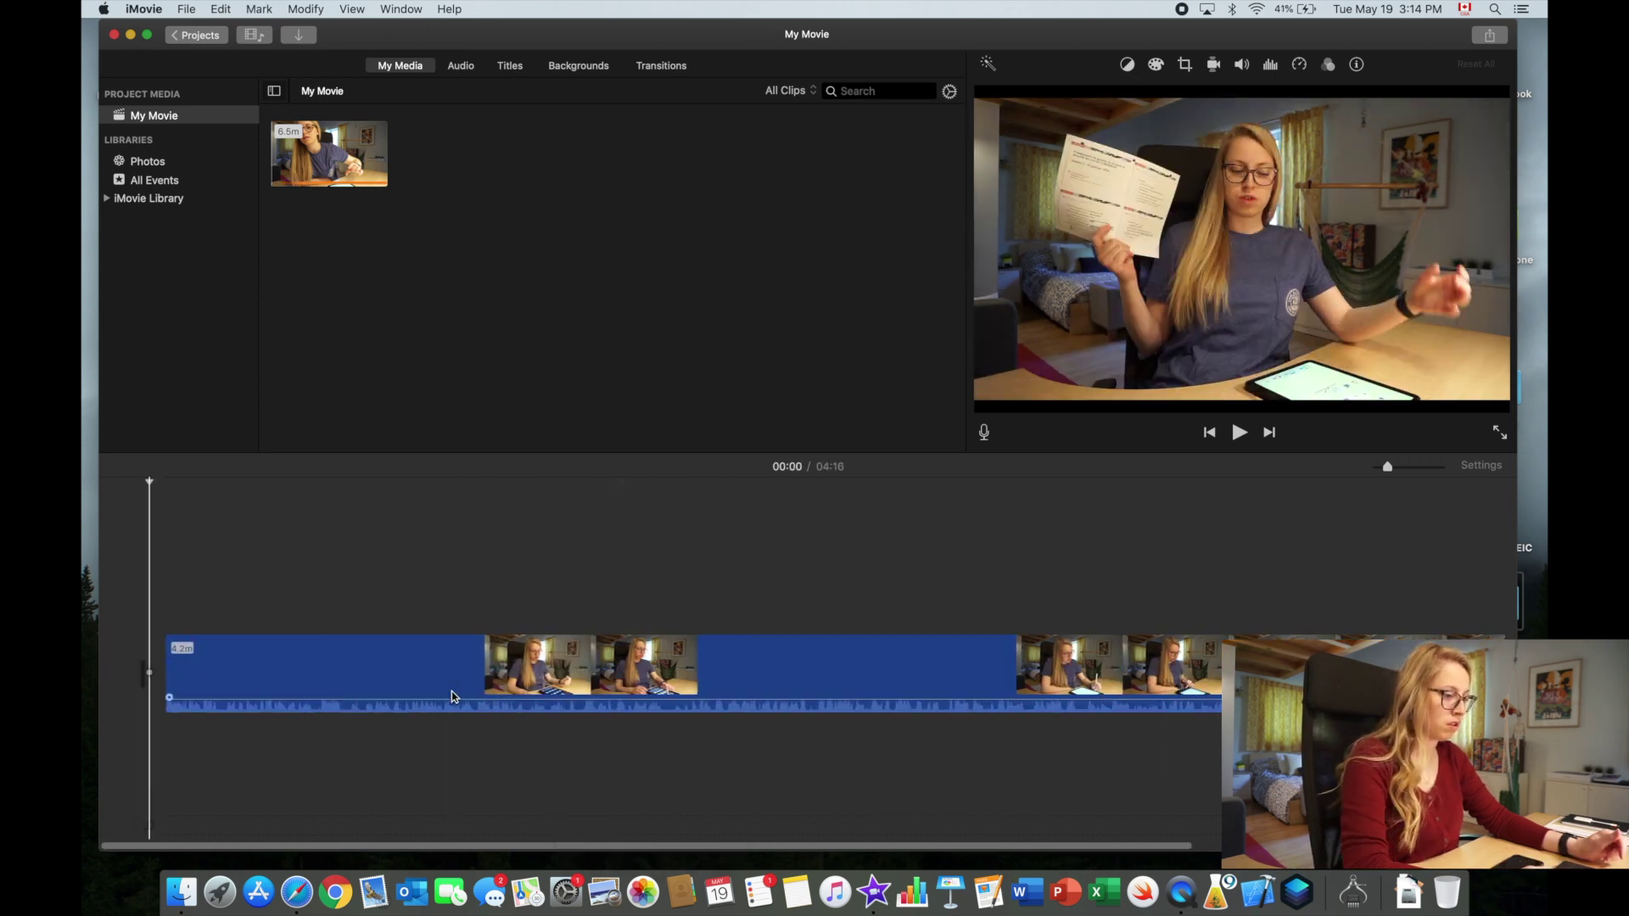
scroll(747, 678, right, 5)
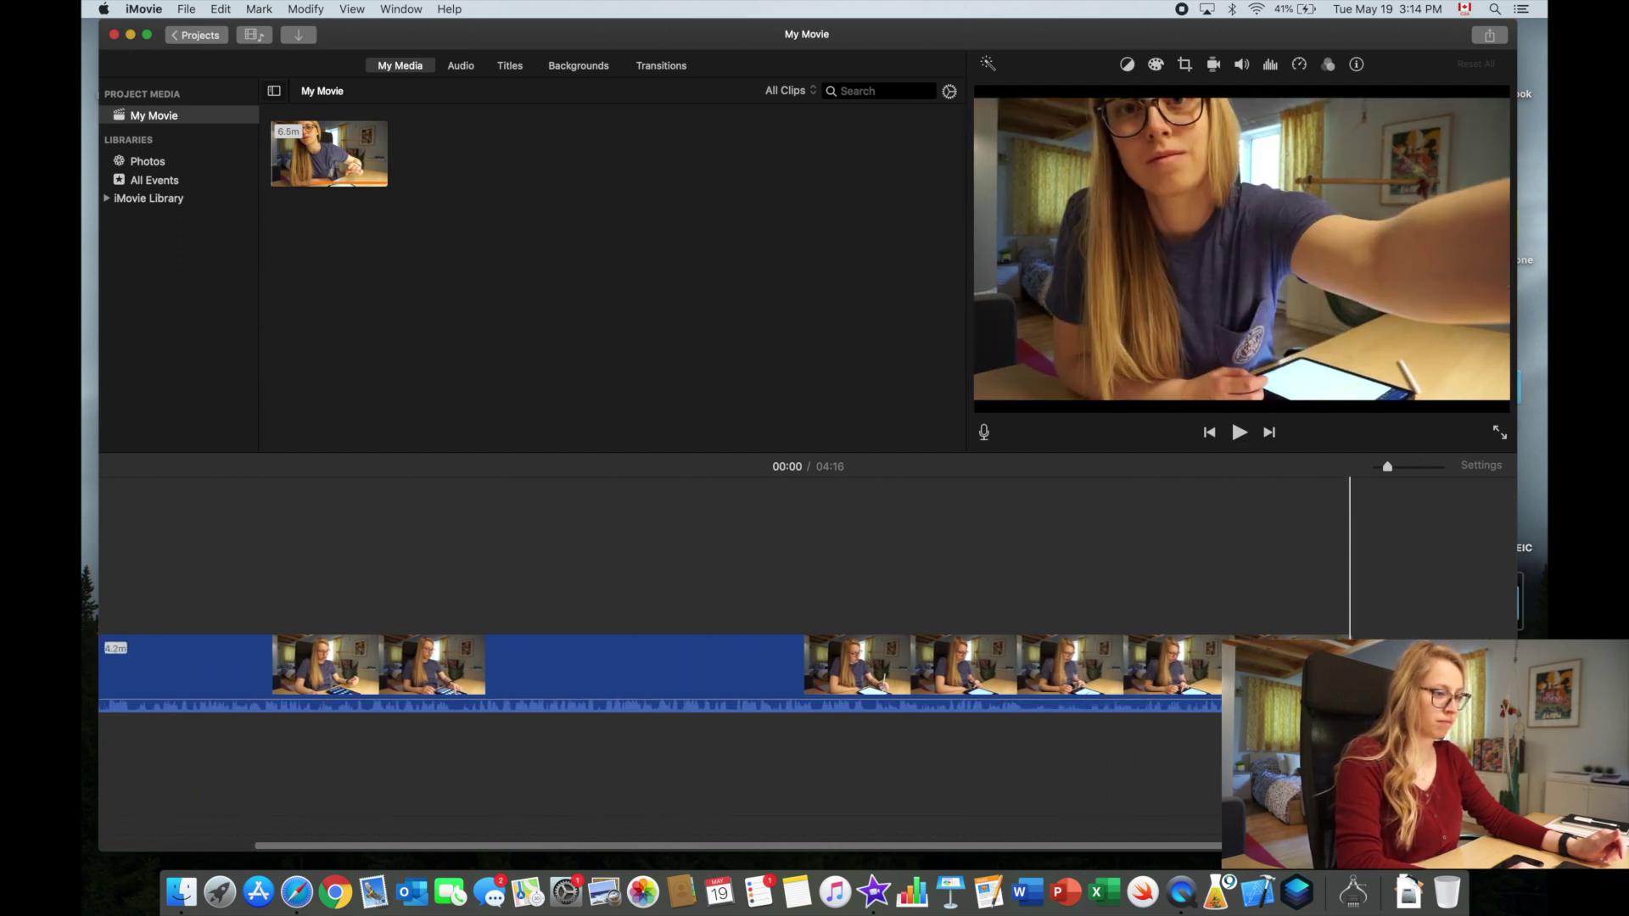
drag(1349, 670, 368, 752)
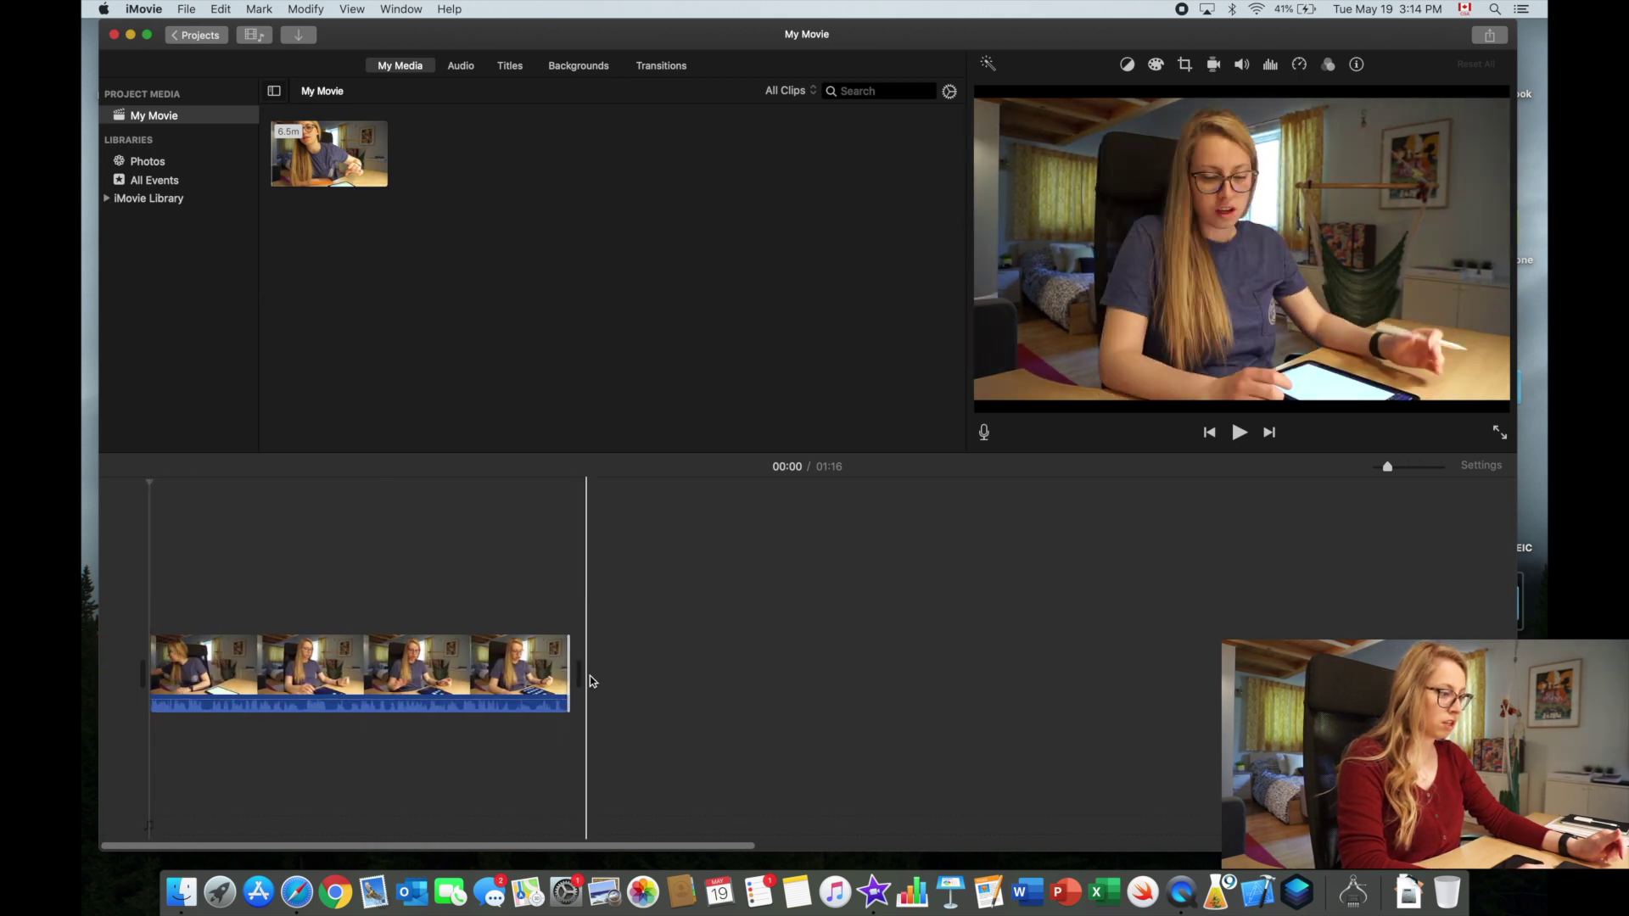
drag(569, 676, 861, 676)
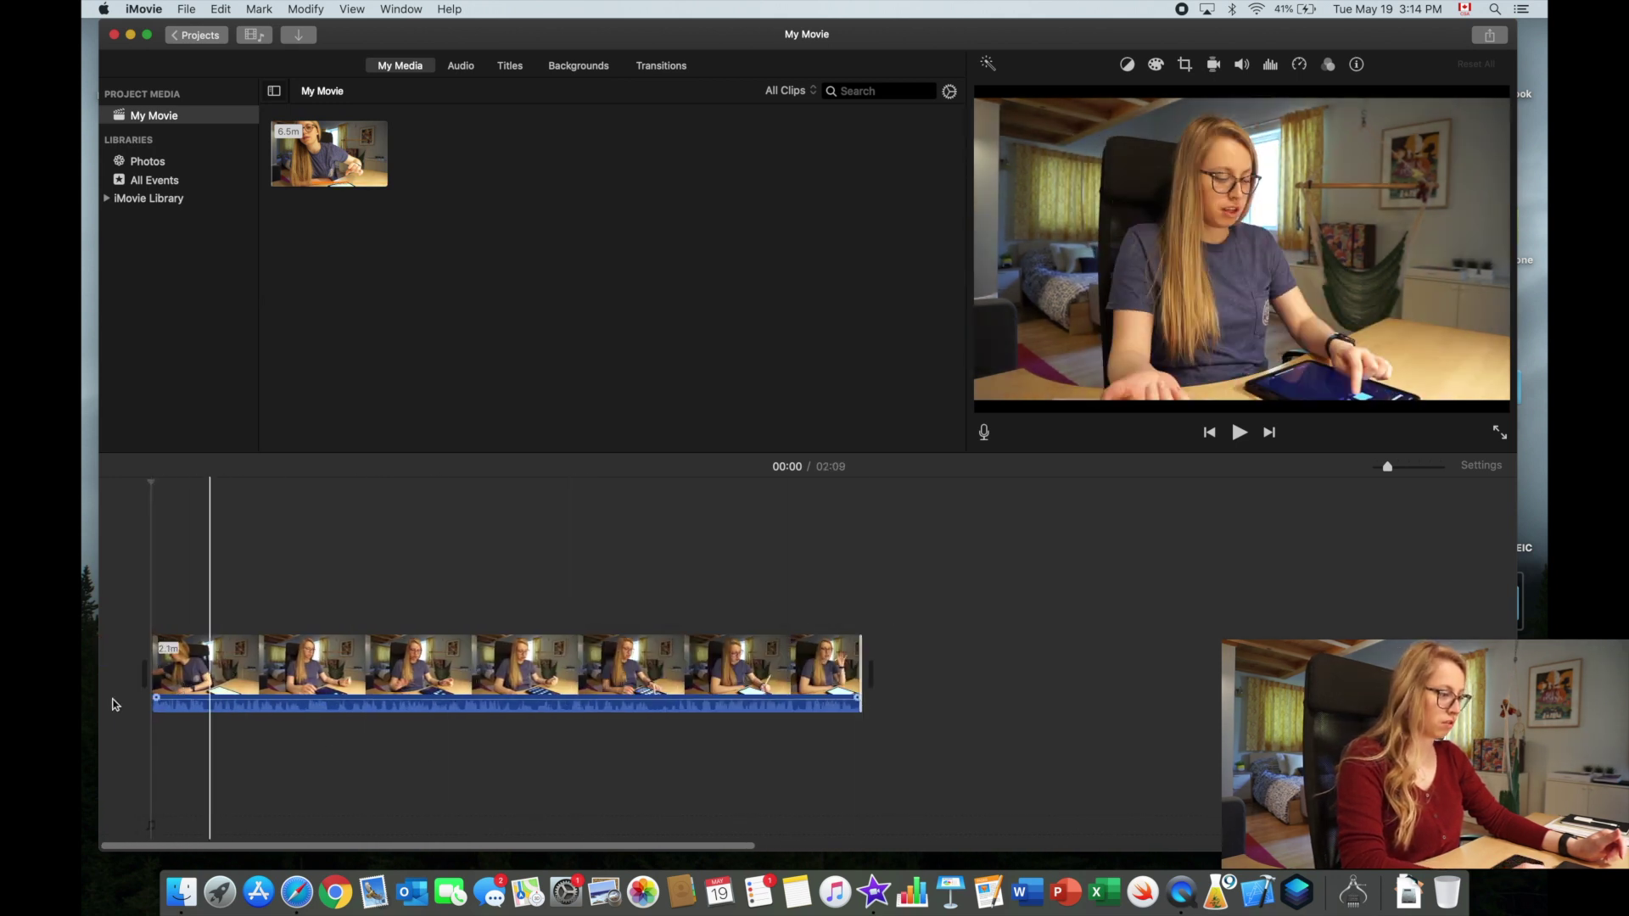
drag(151, 679, 98, 678)
scroll(755, 679, left, 2)
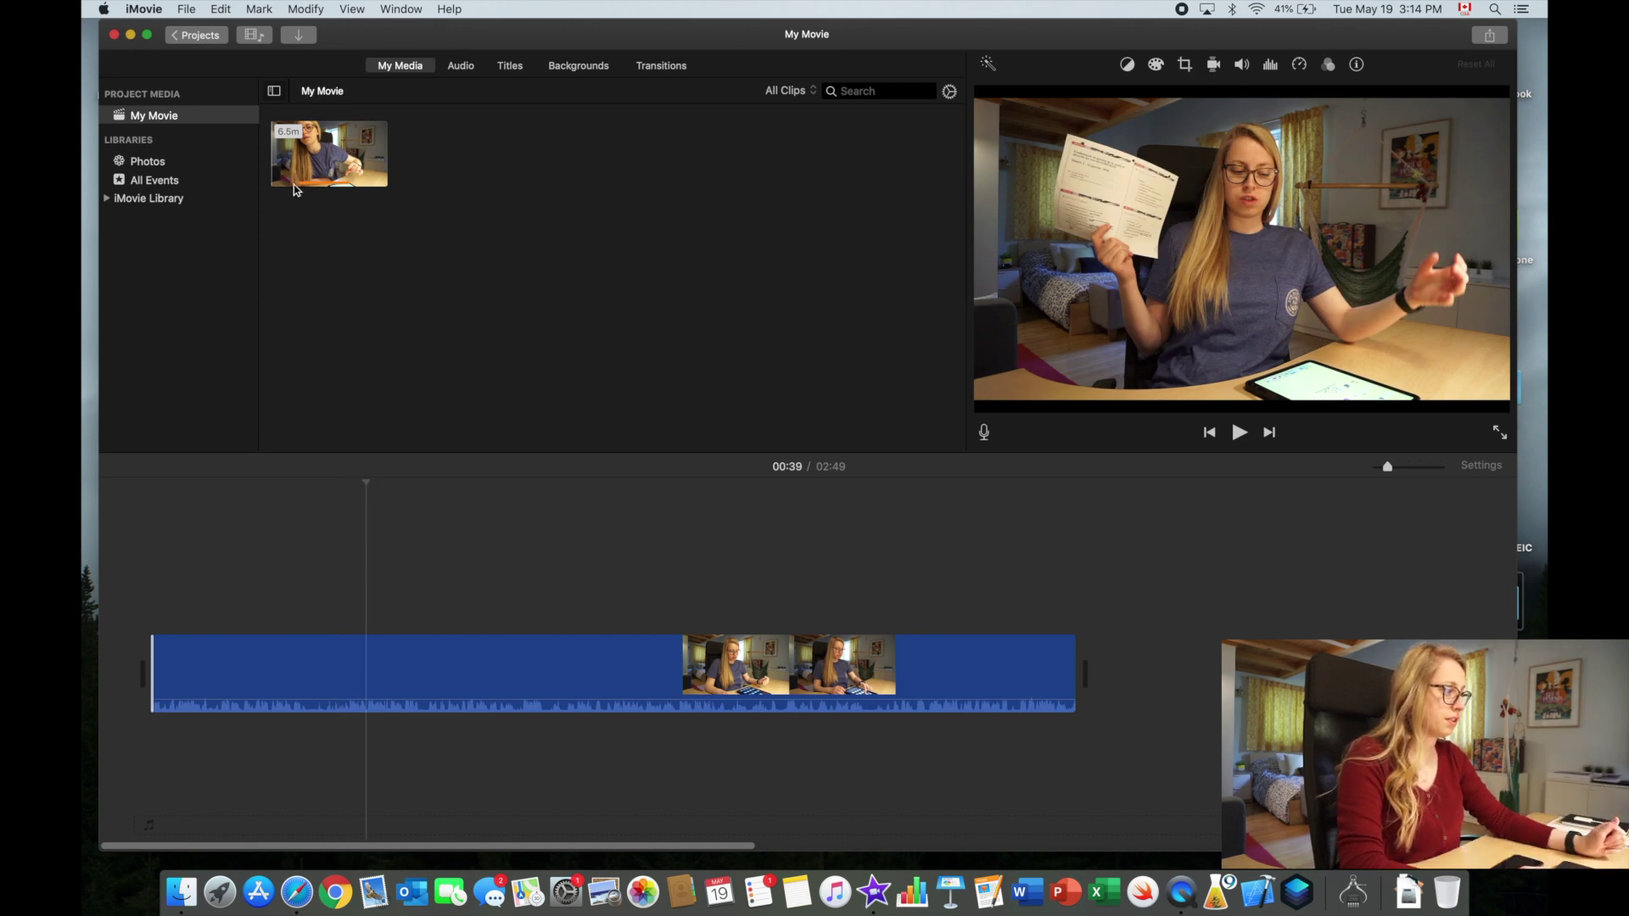
click(142, 199)
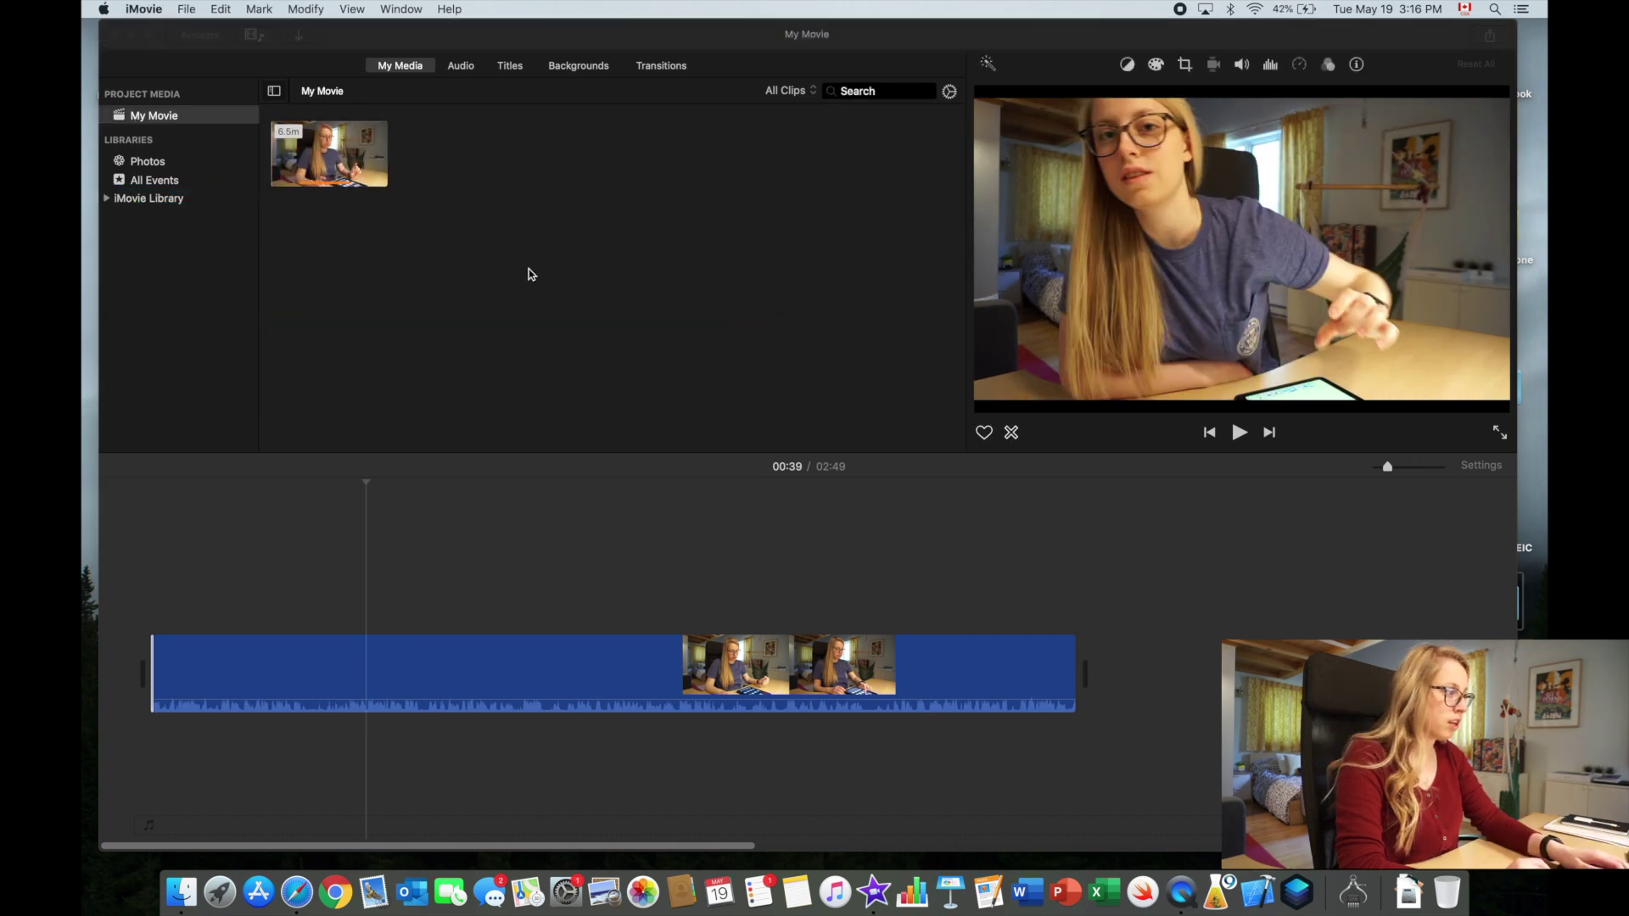
Step: Import RPReplay_Final1589915760.MP4 from the Desktop into the project's media
click(305, 38)
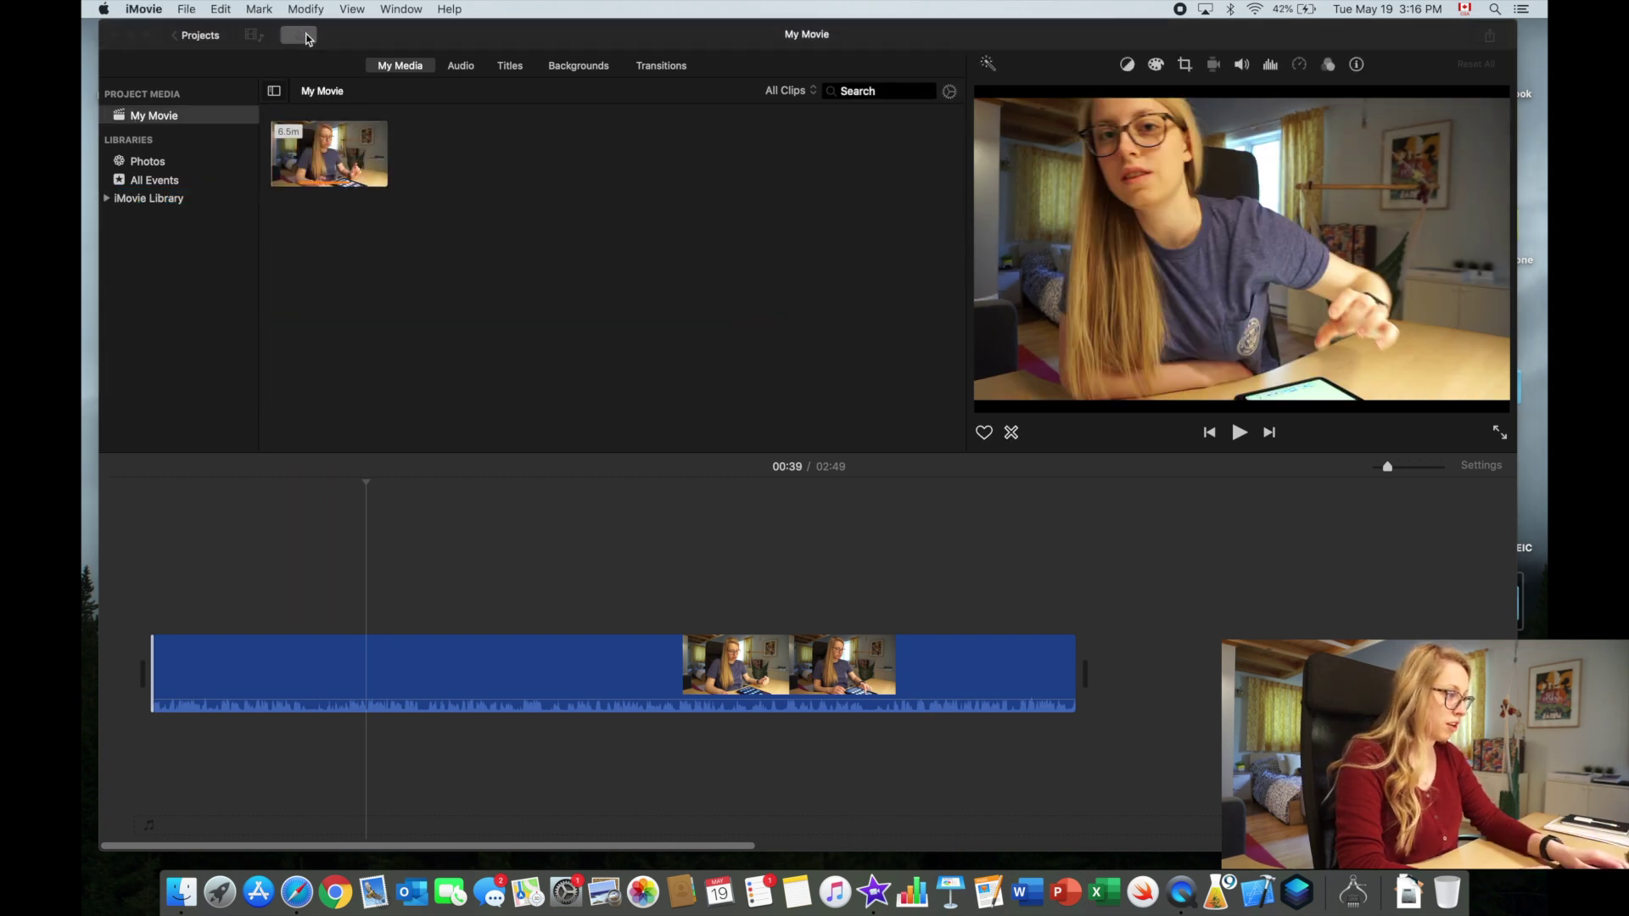
scroll(511, 513, down, 5)
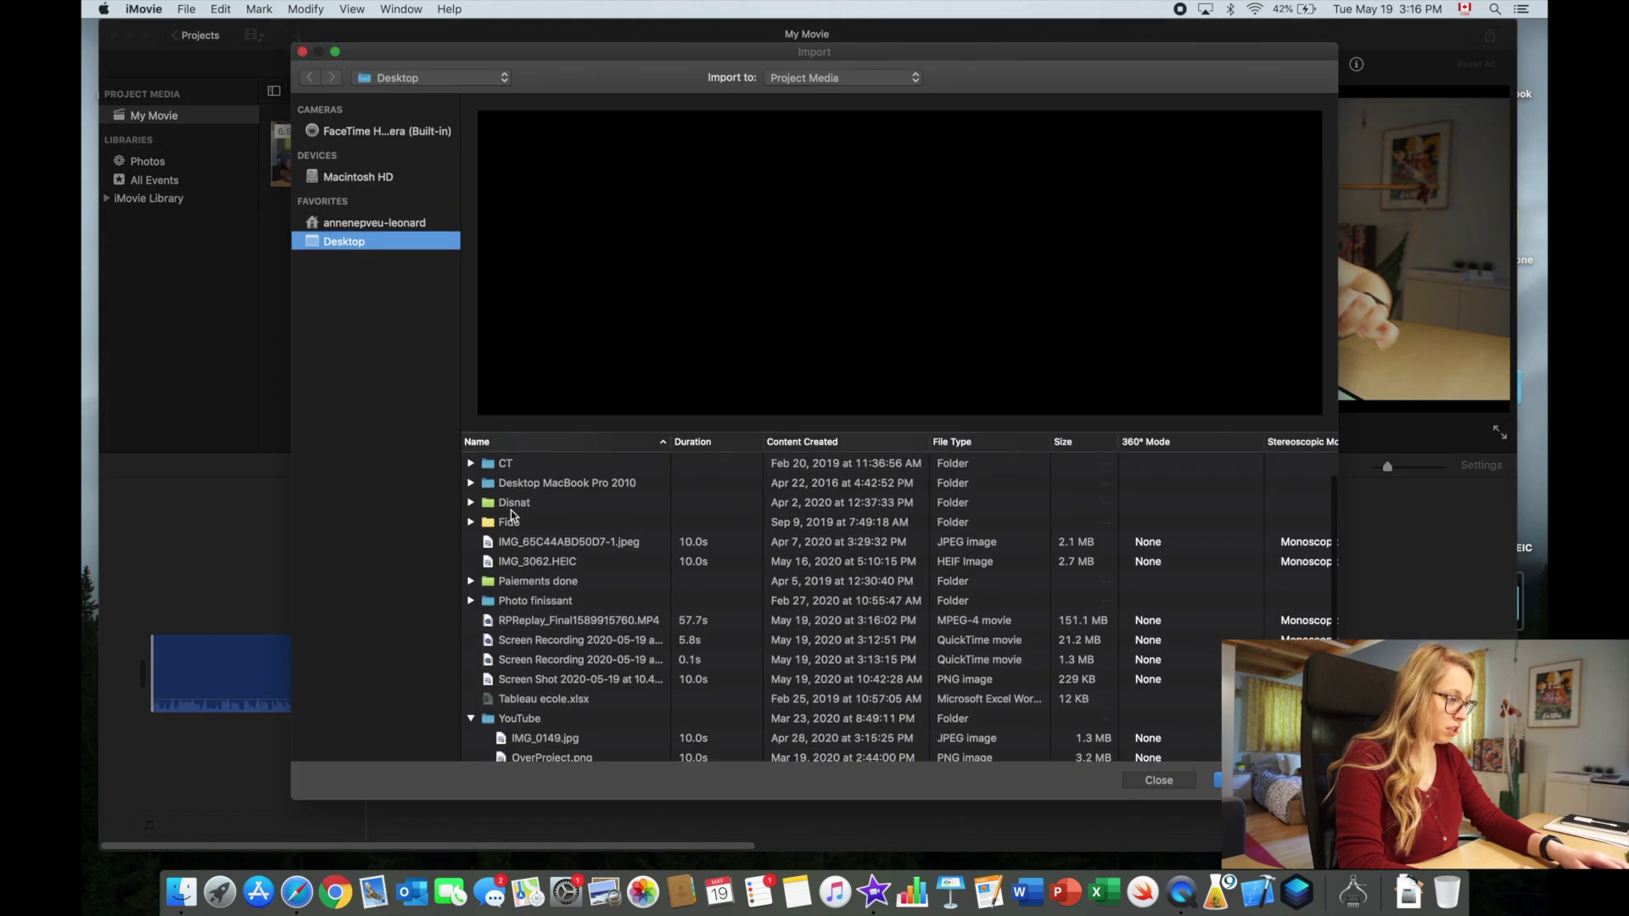
click(513, 514)
scroll(515, 591, up, 2)
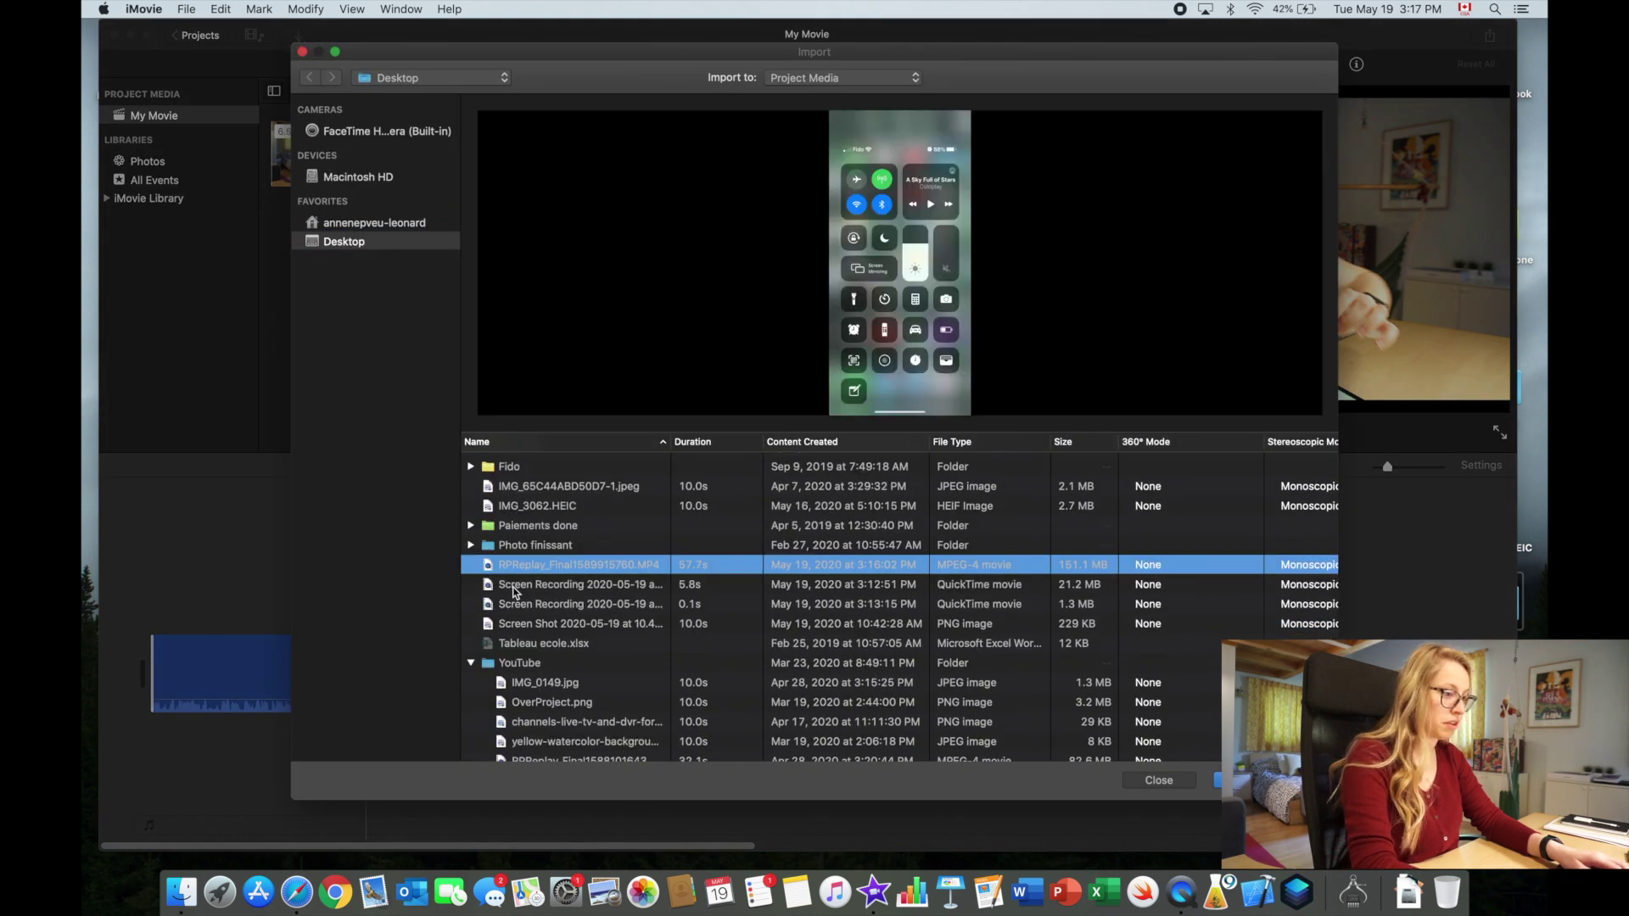
key(Return)
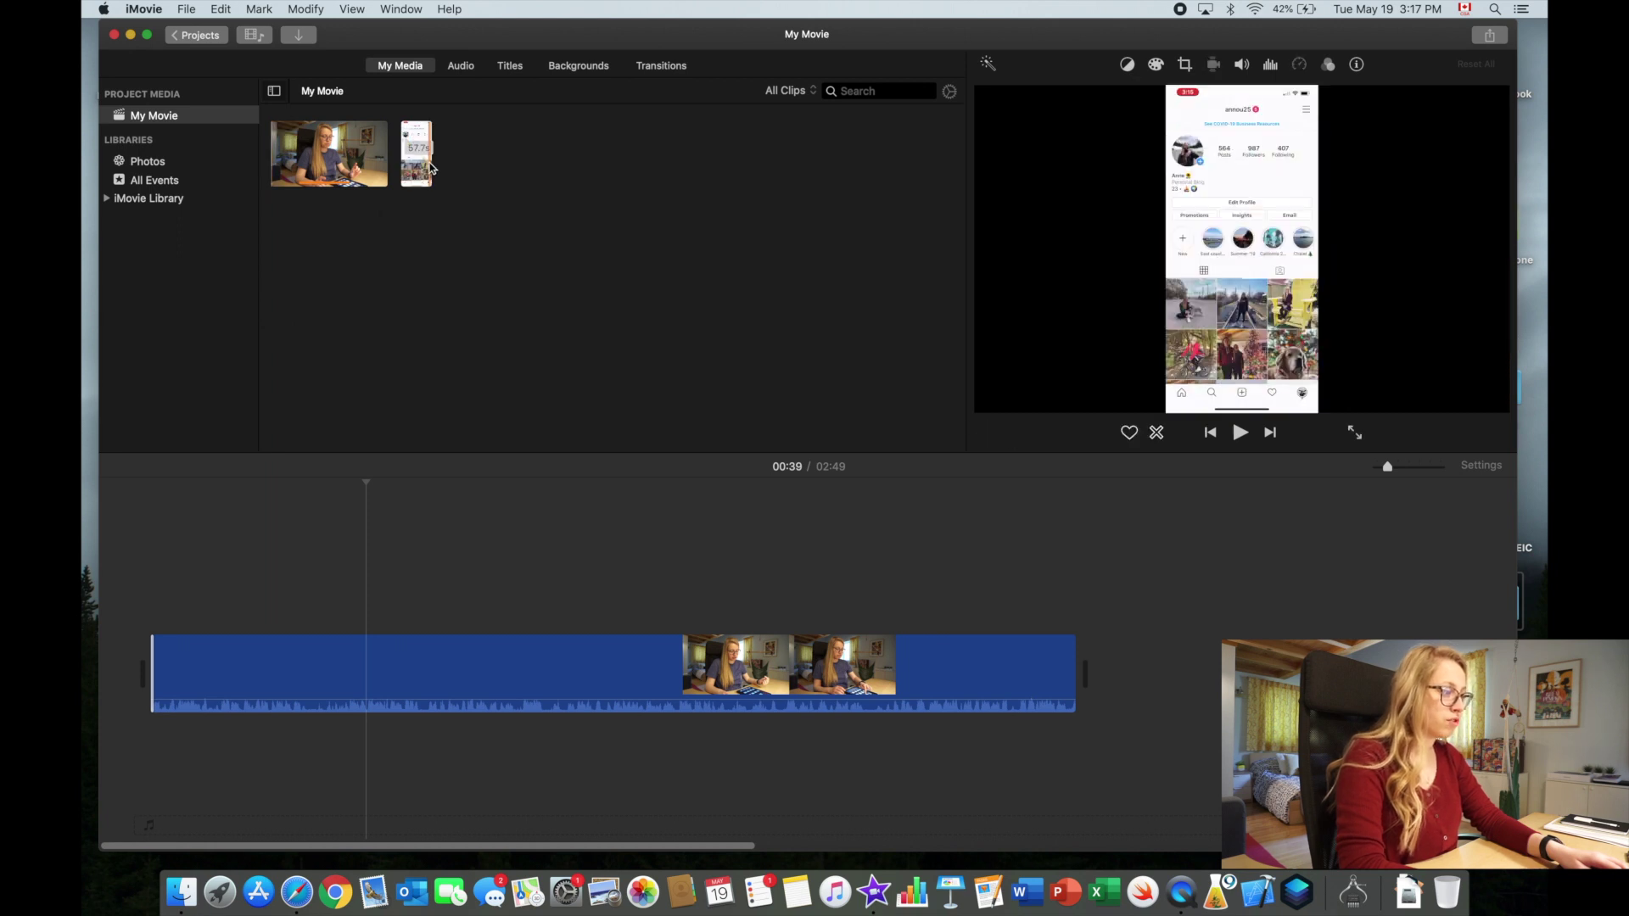
Step: Place the phone recording above the main clip as a cutaway and keep it selected
drag(287, 391, 271, 581)
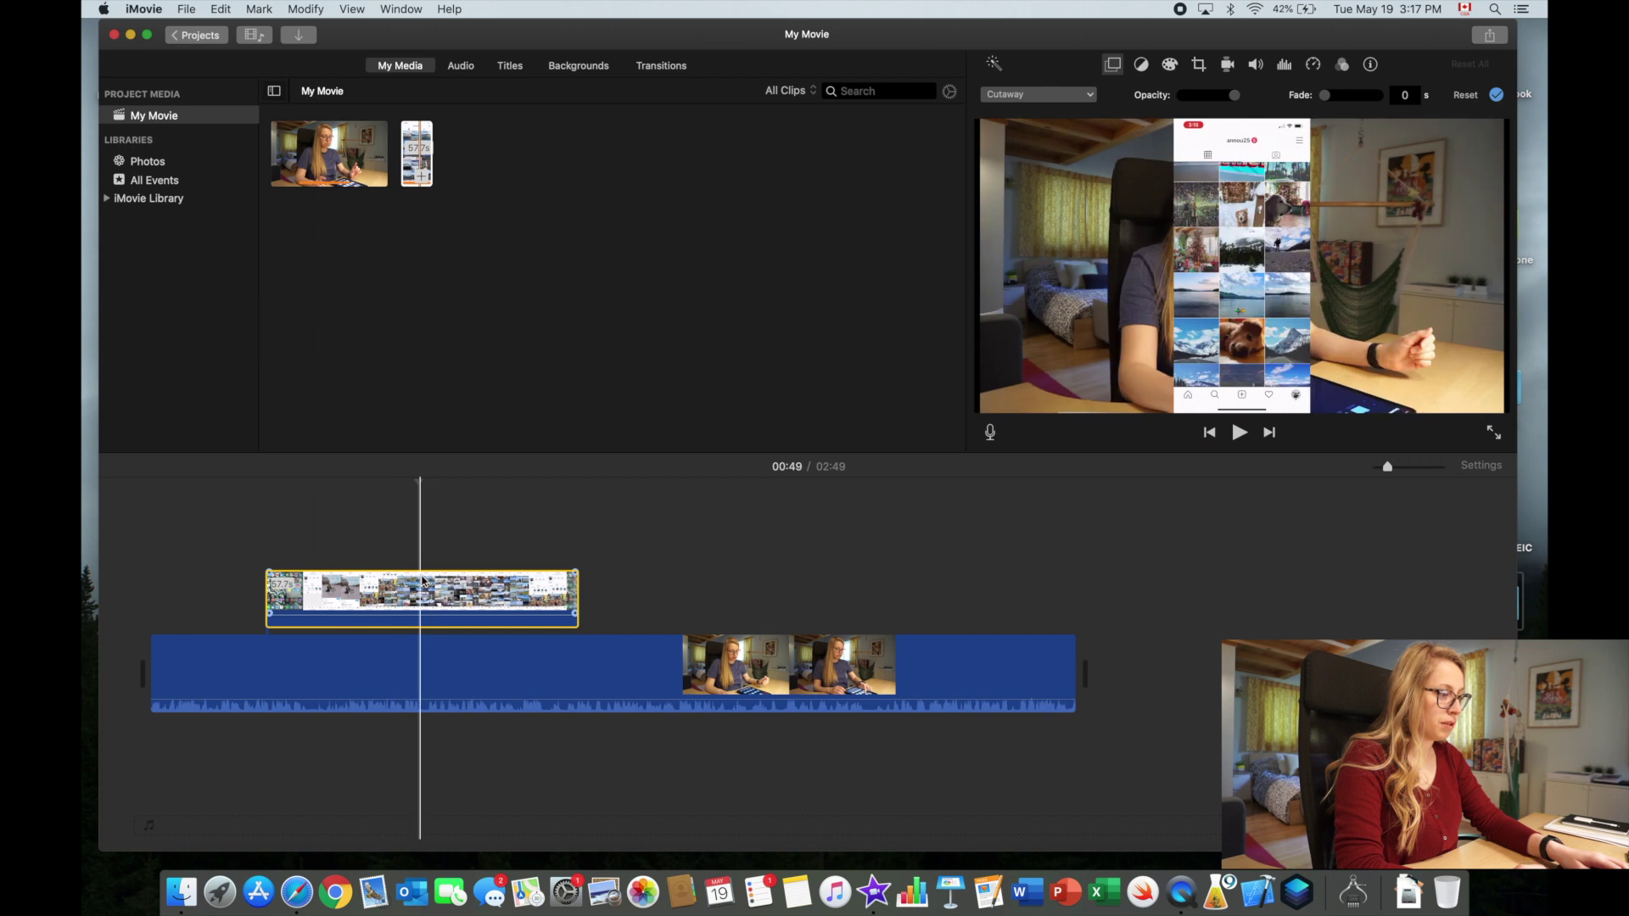
click(421, 678)
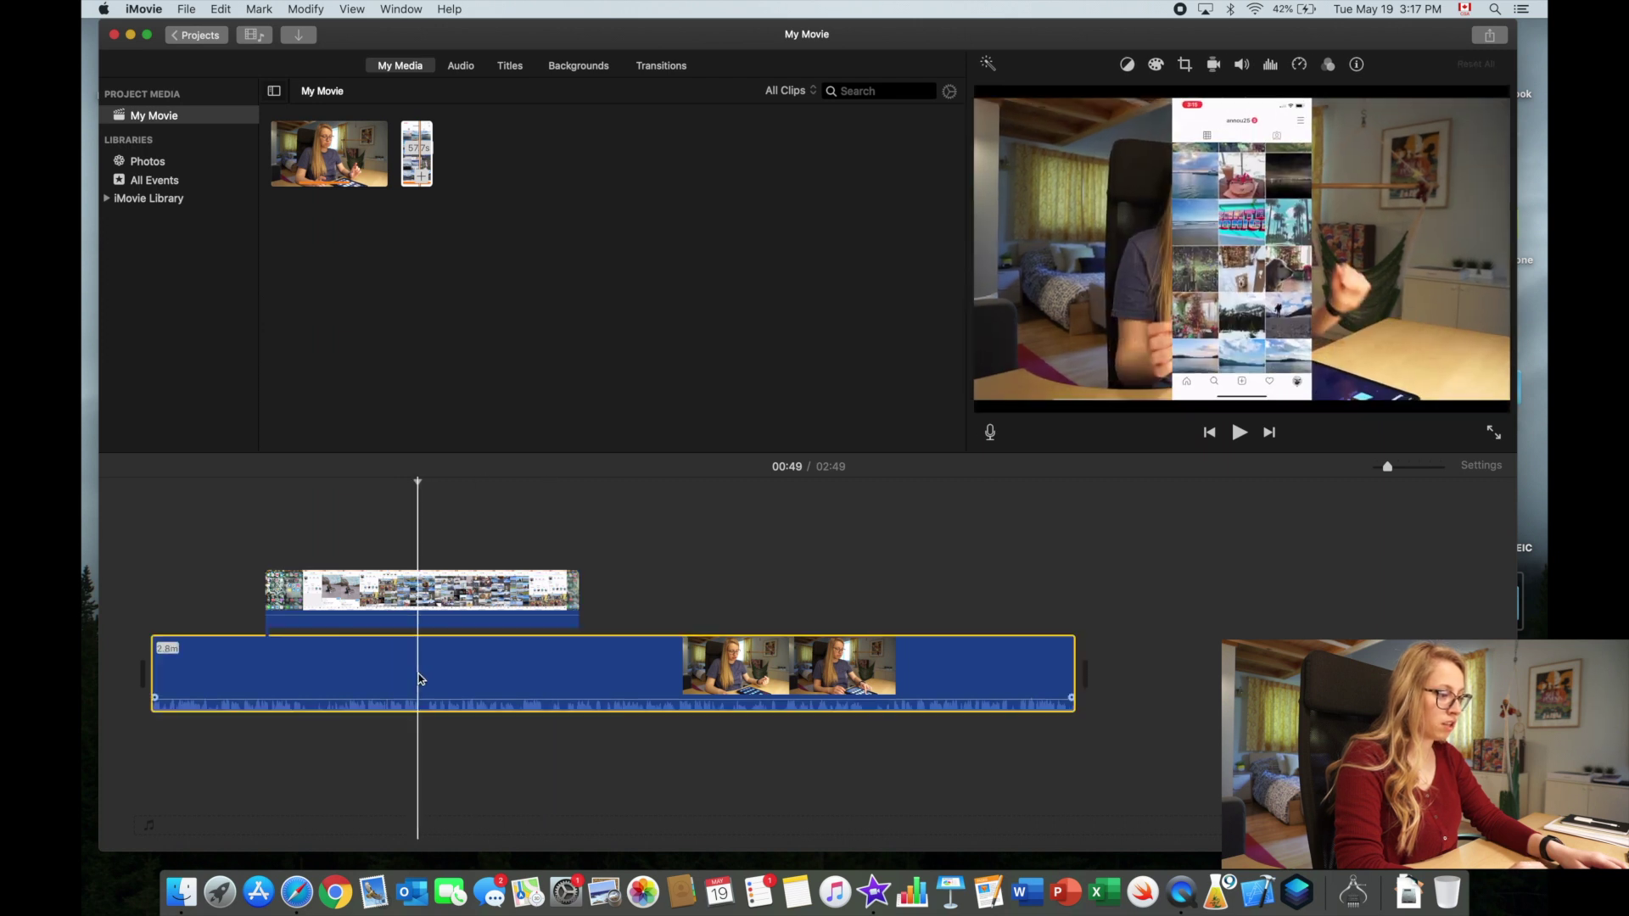
click(406, 597)
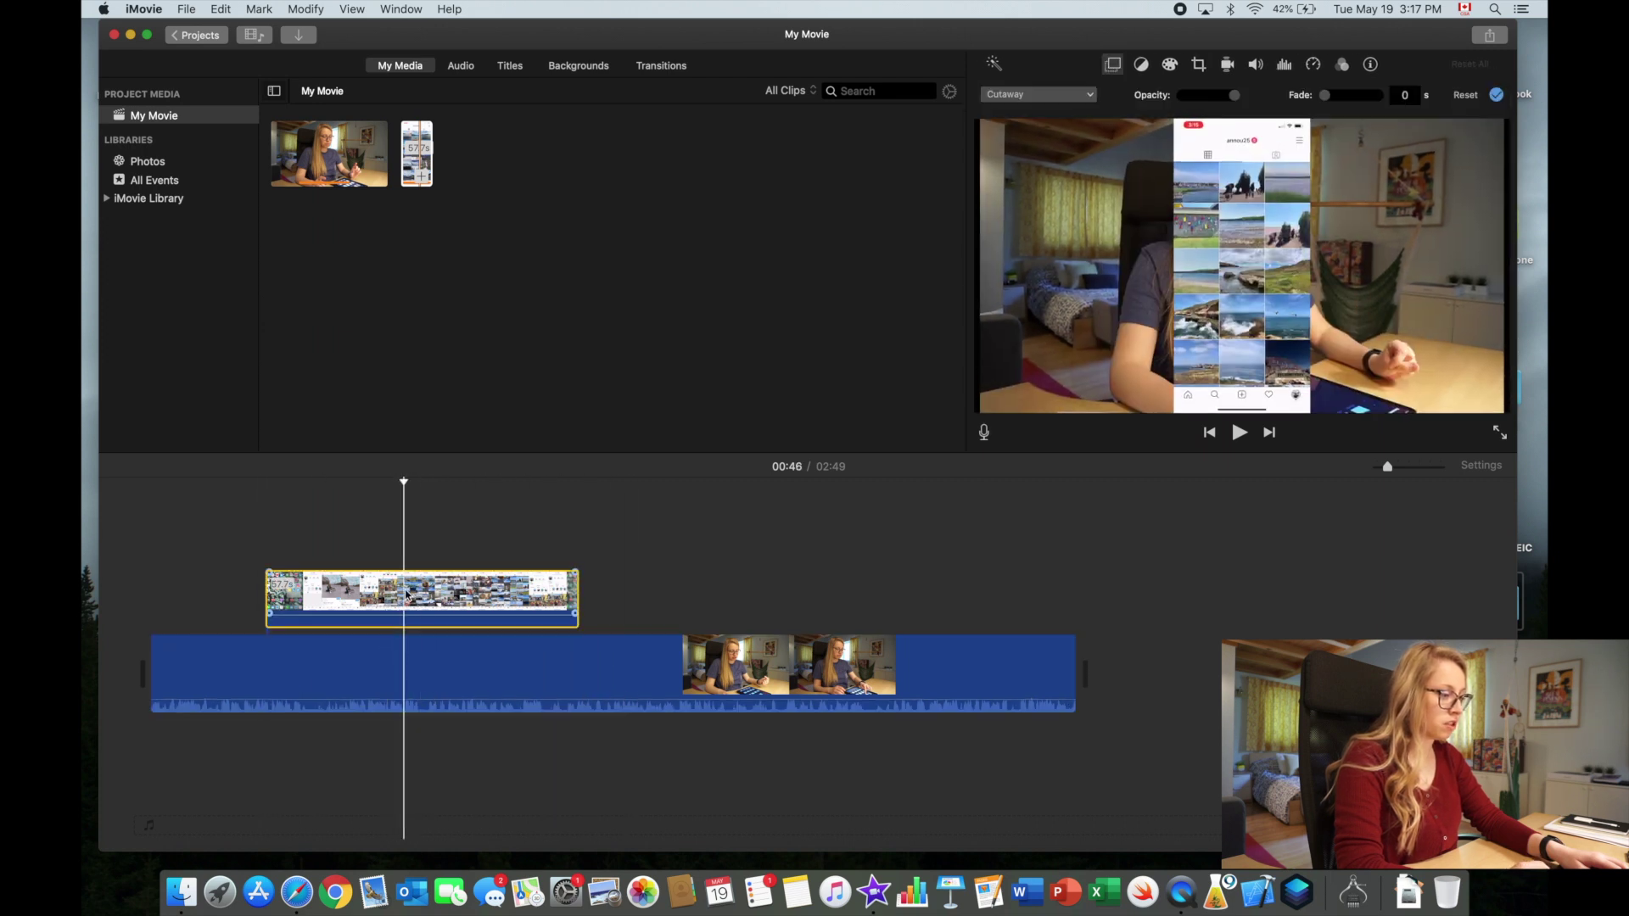
Step: Change the phone overlay style to Picture in Picture and enlarge the inset on the right
click(1115, 72)
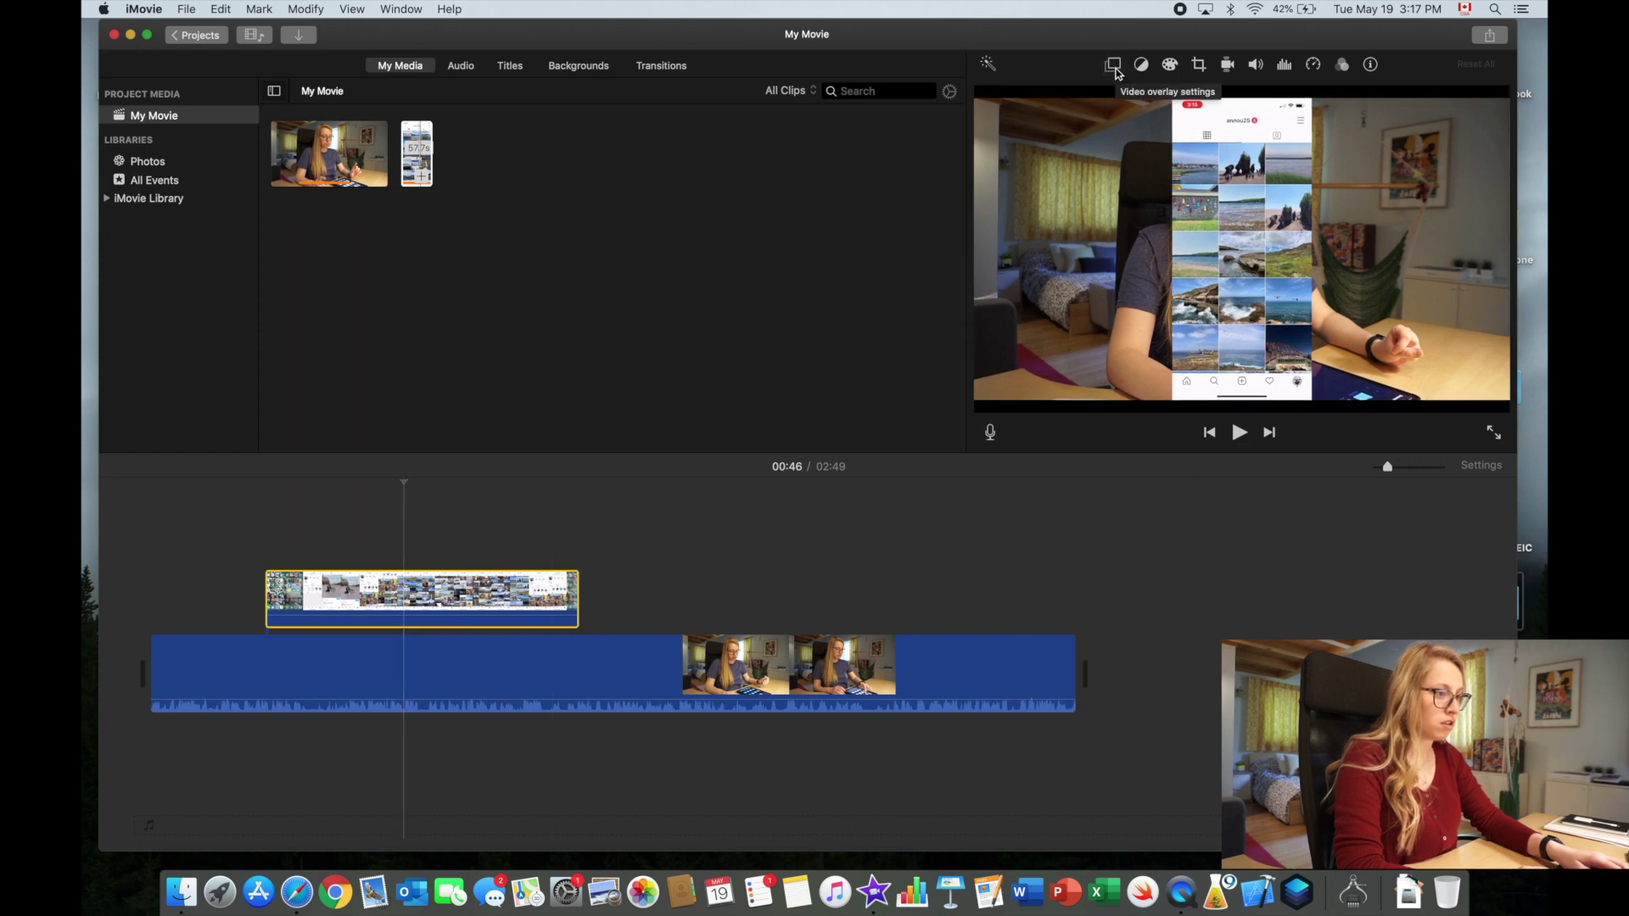
click(1114, 68)
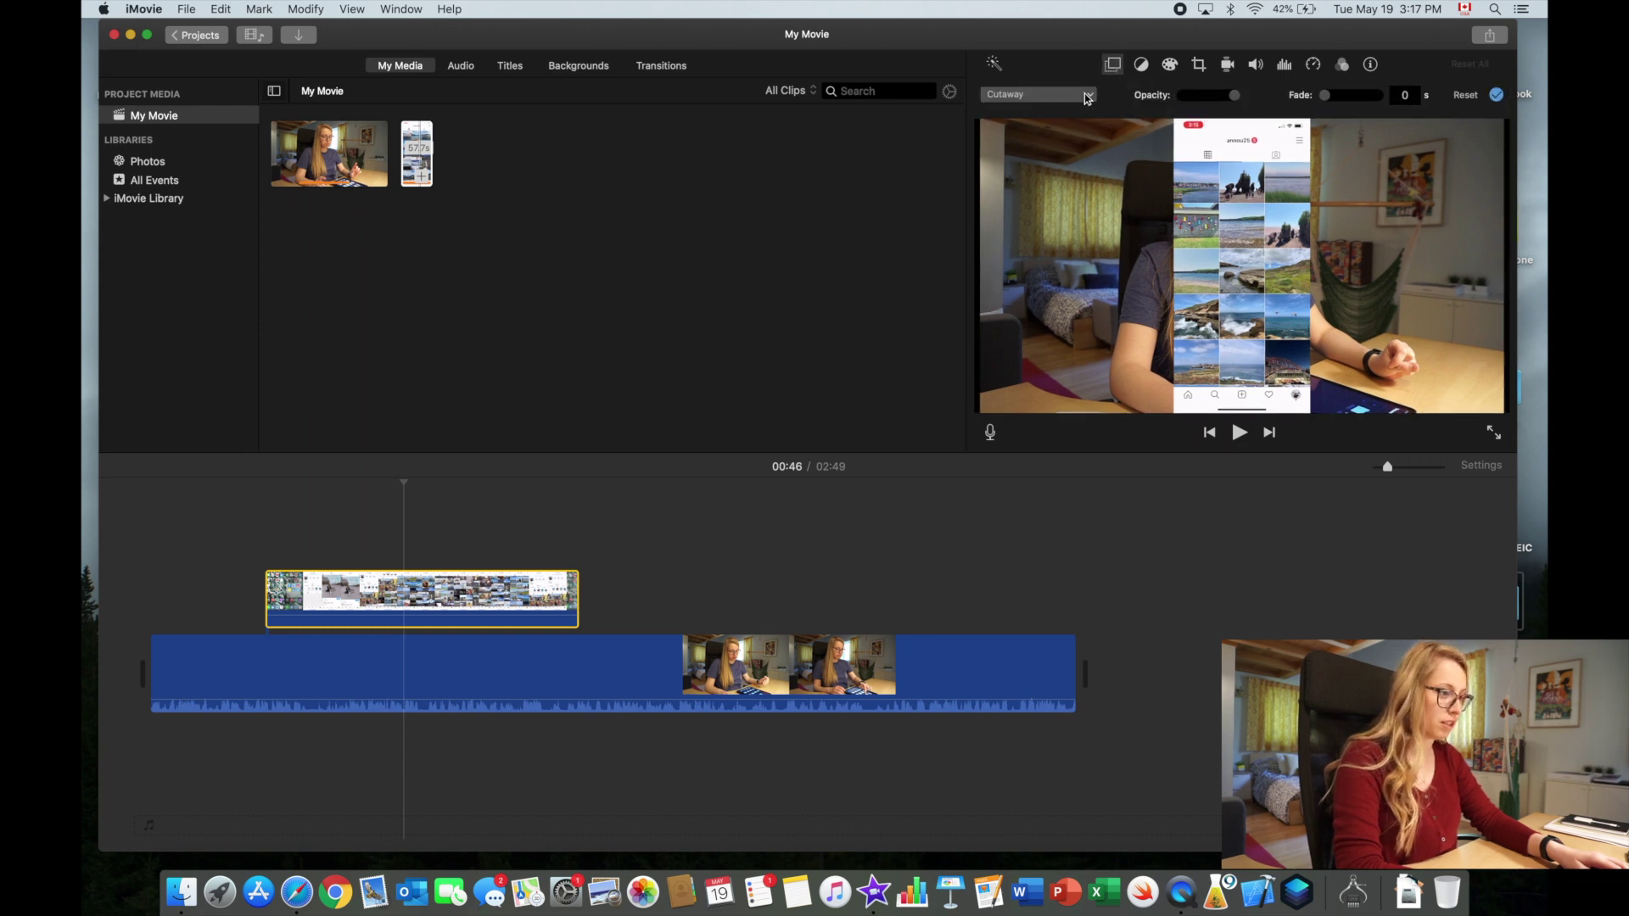
click(1039, 100)
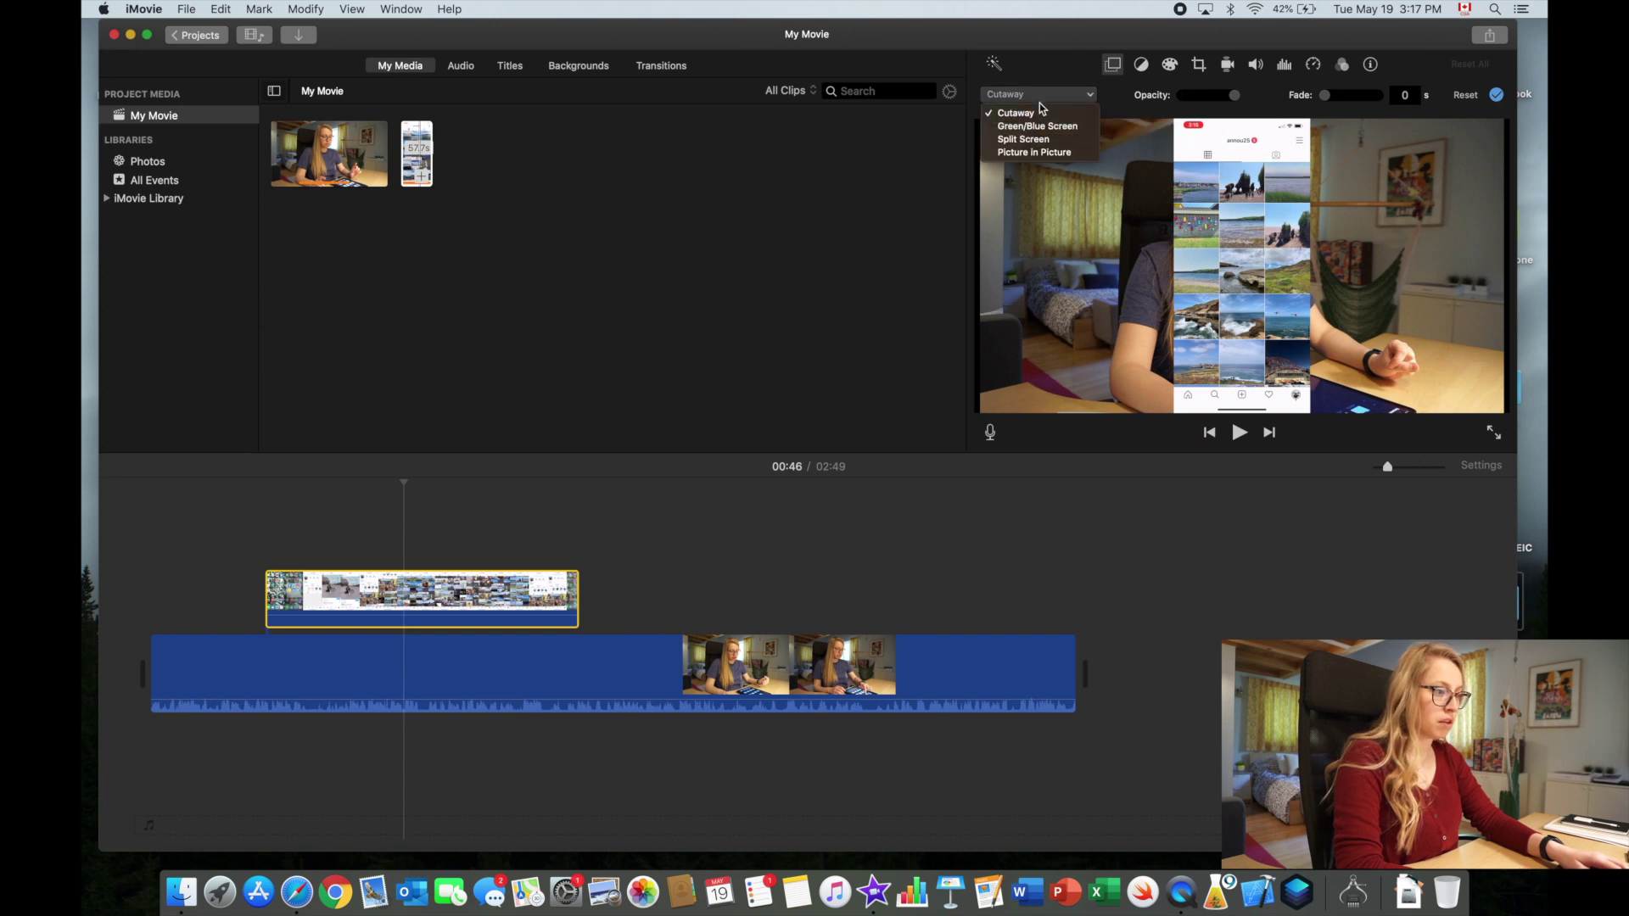
click(1036, 153)
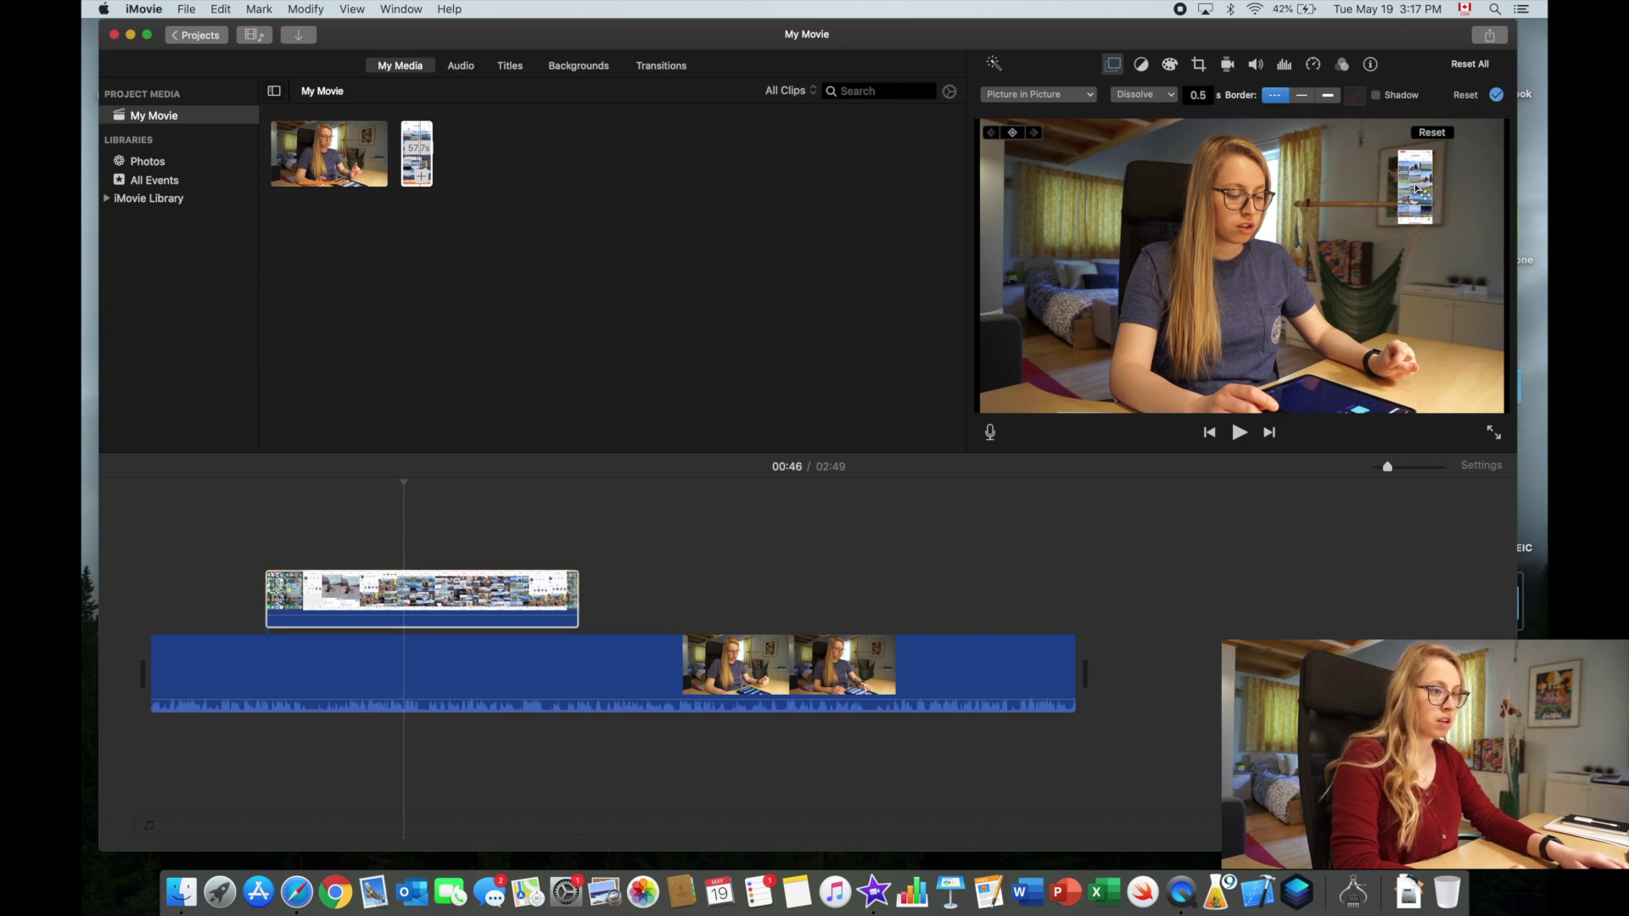
drag(1396, 225, 1324, 334)
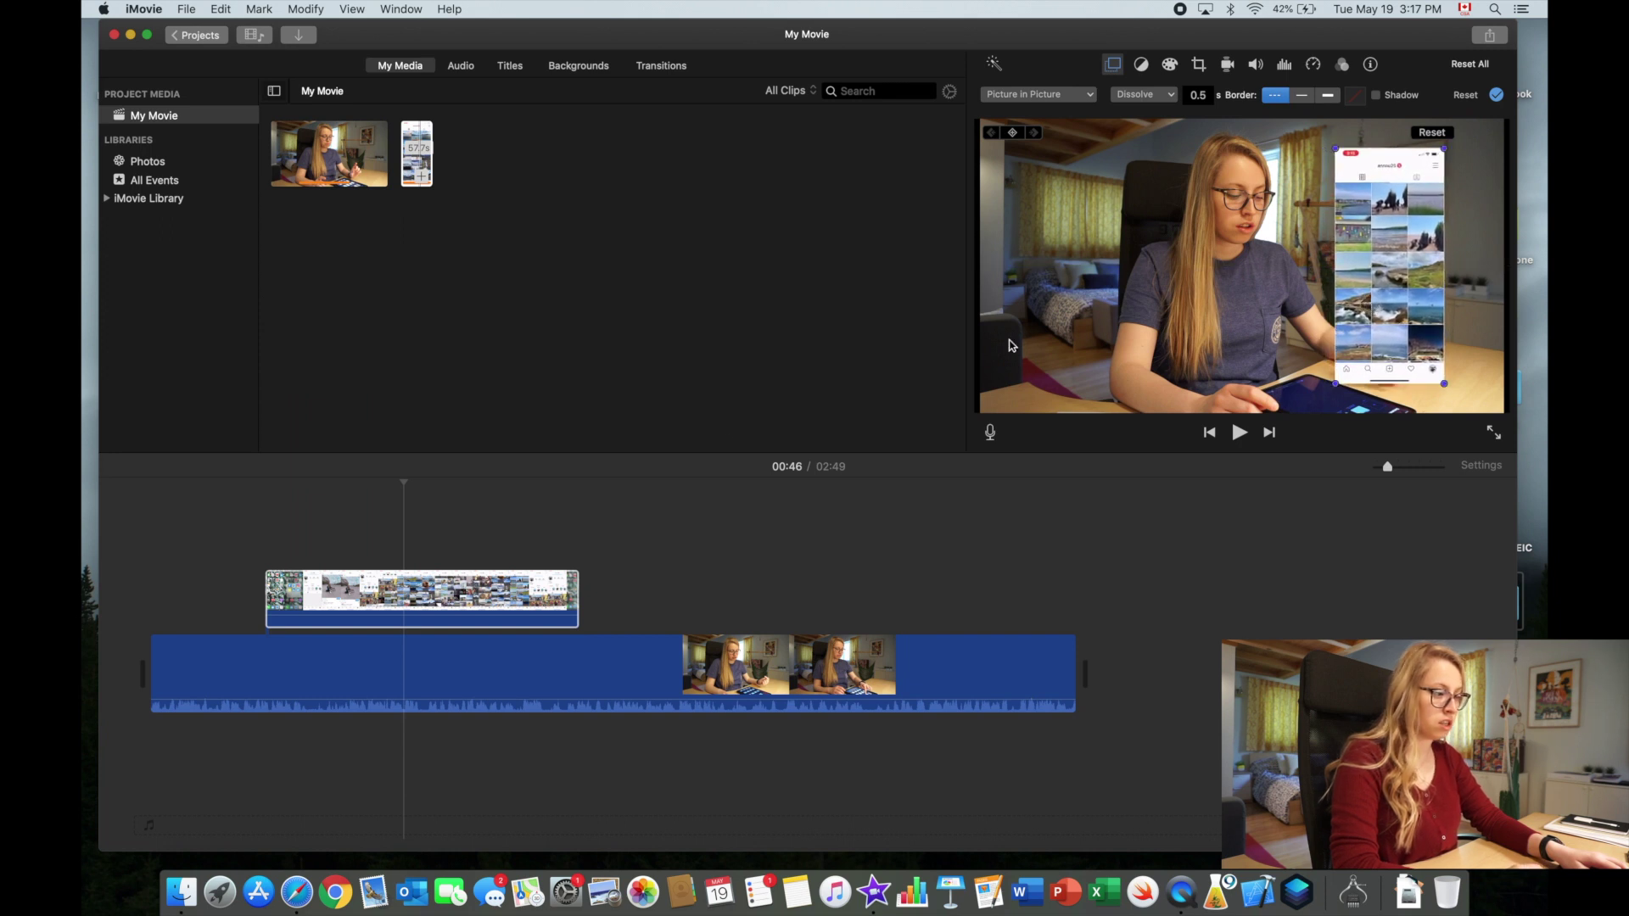
Step: Play the movie from the start, check the phone overlay near 02:12, and bring up sharing options
click(159, 606)
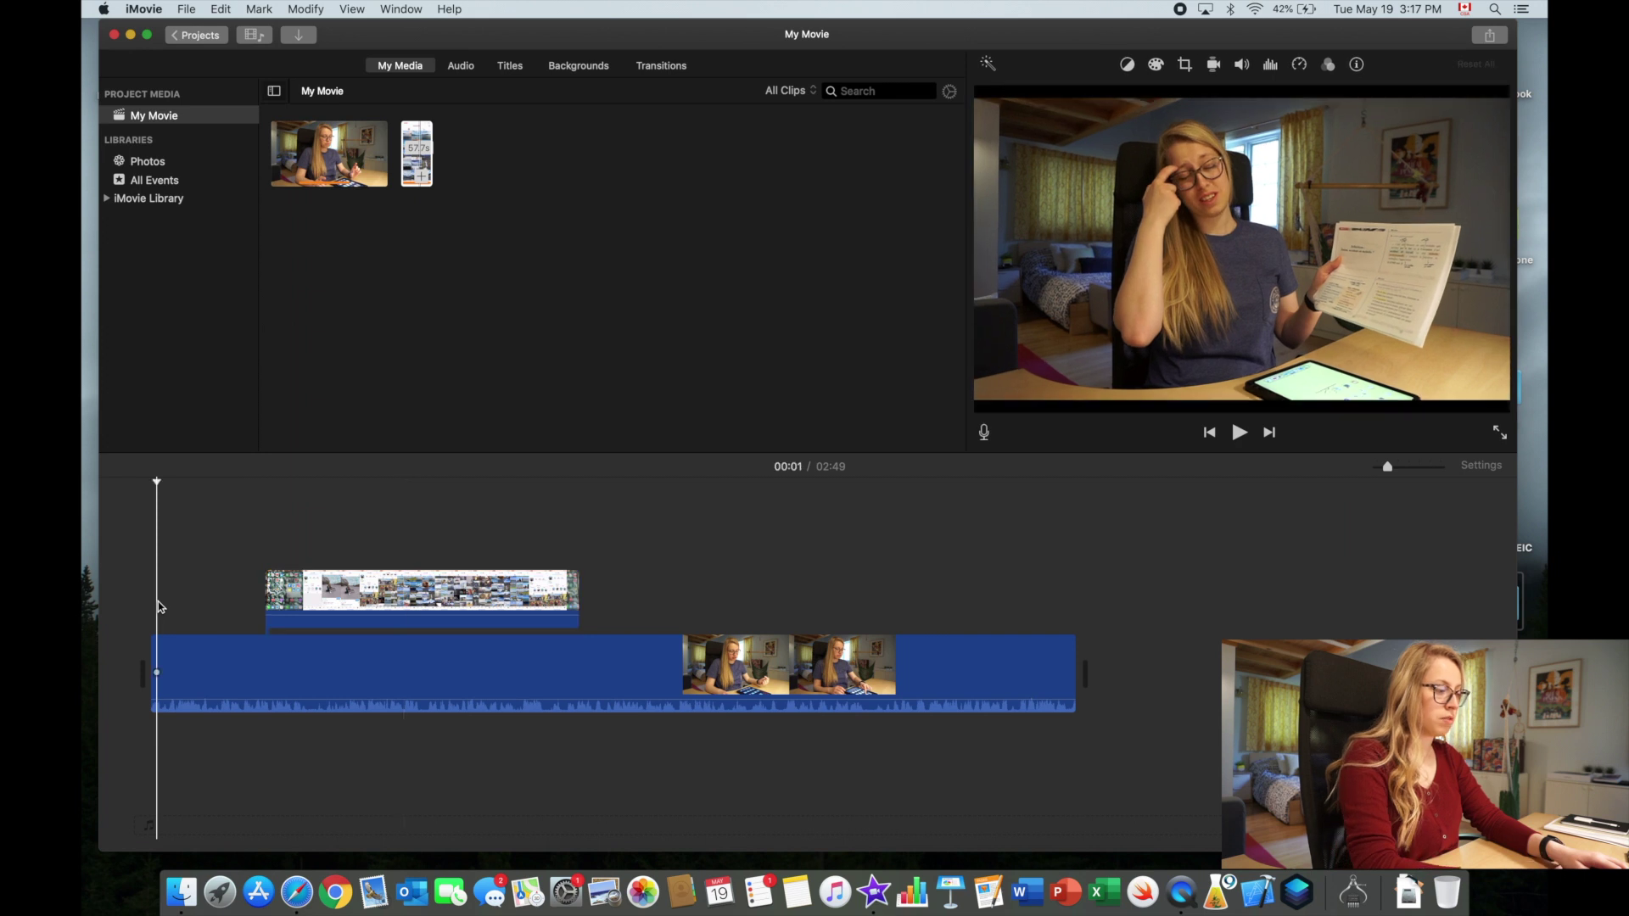
key(space)
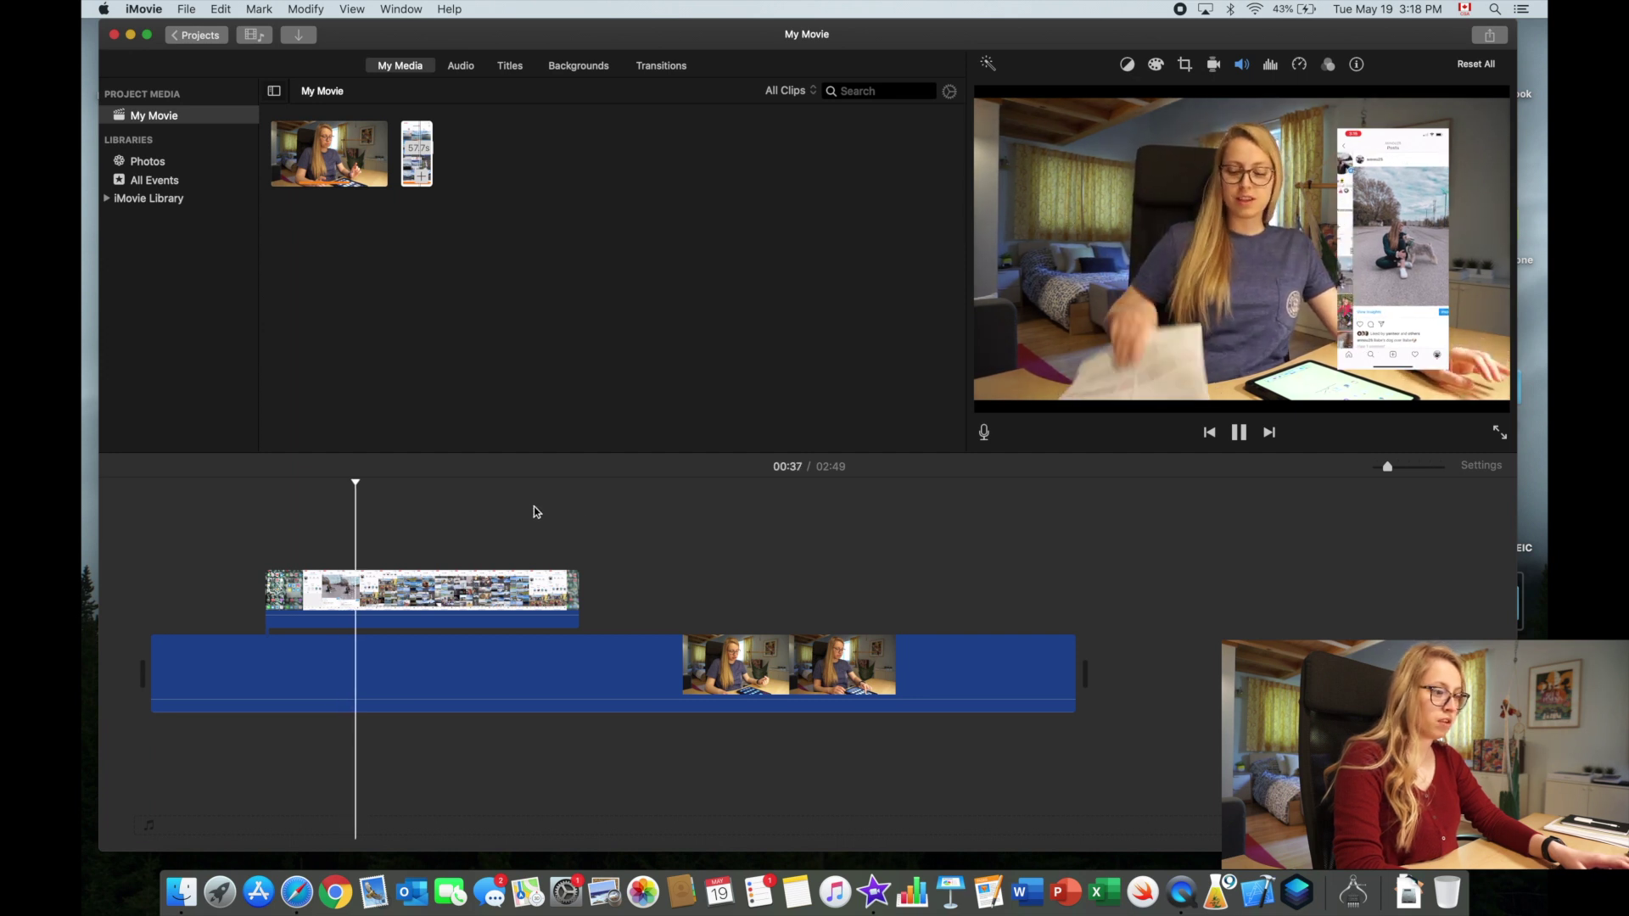
click(865, 589)
click(519, 585)
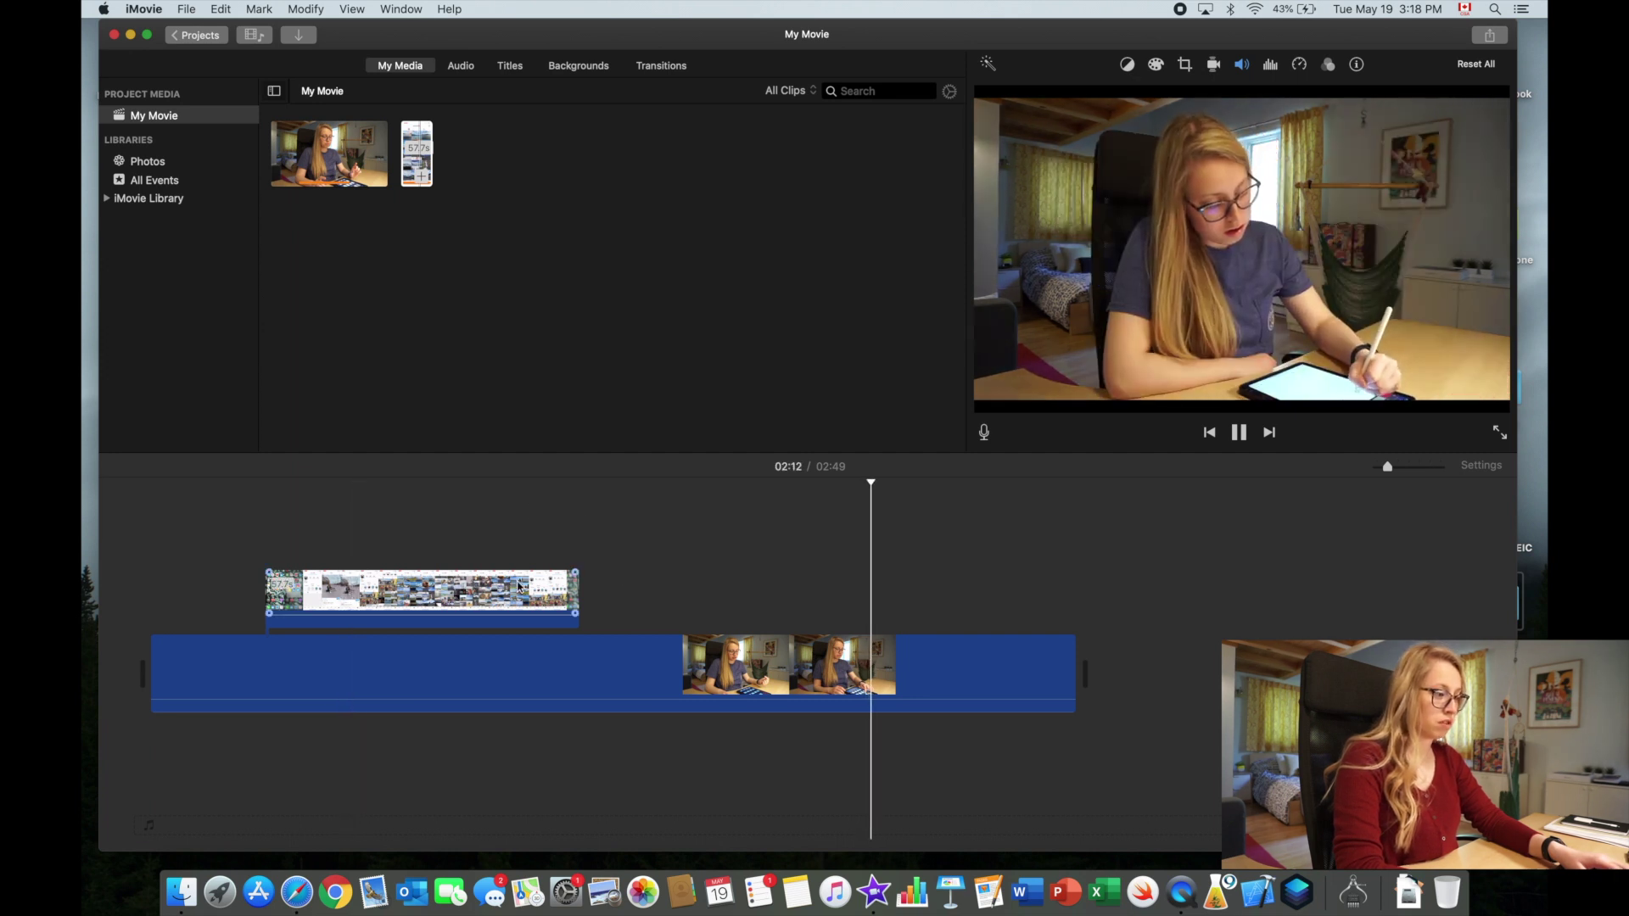
click(518, 586)
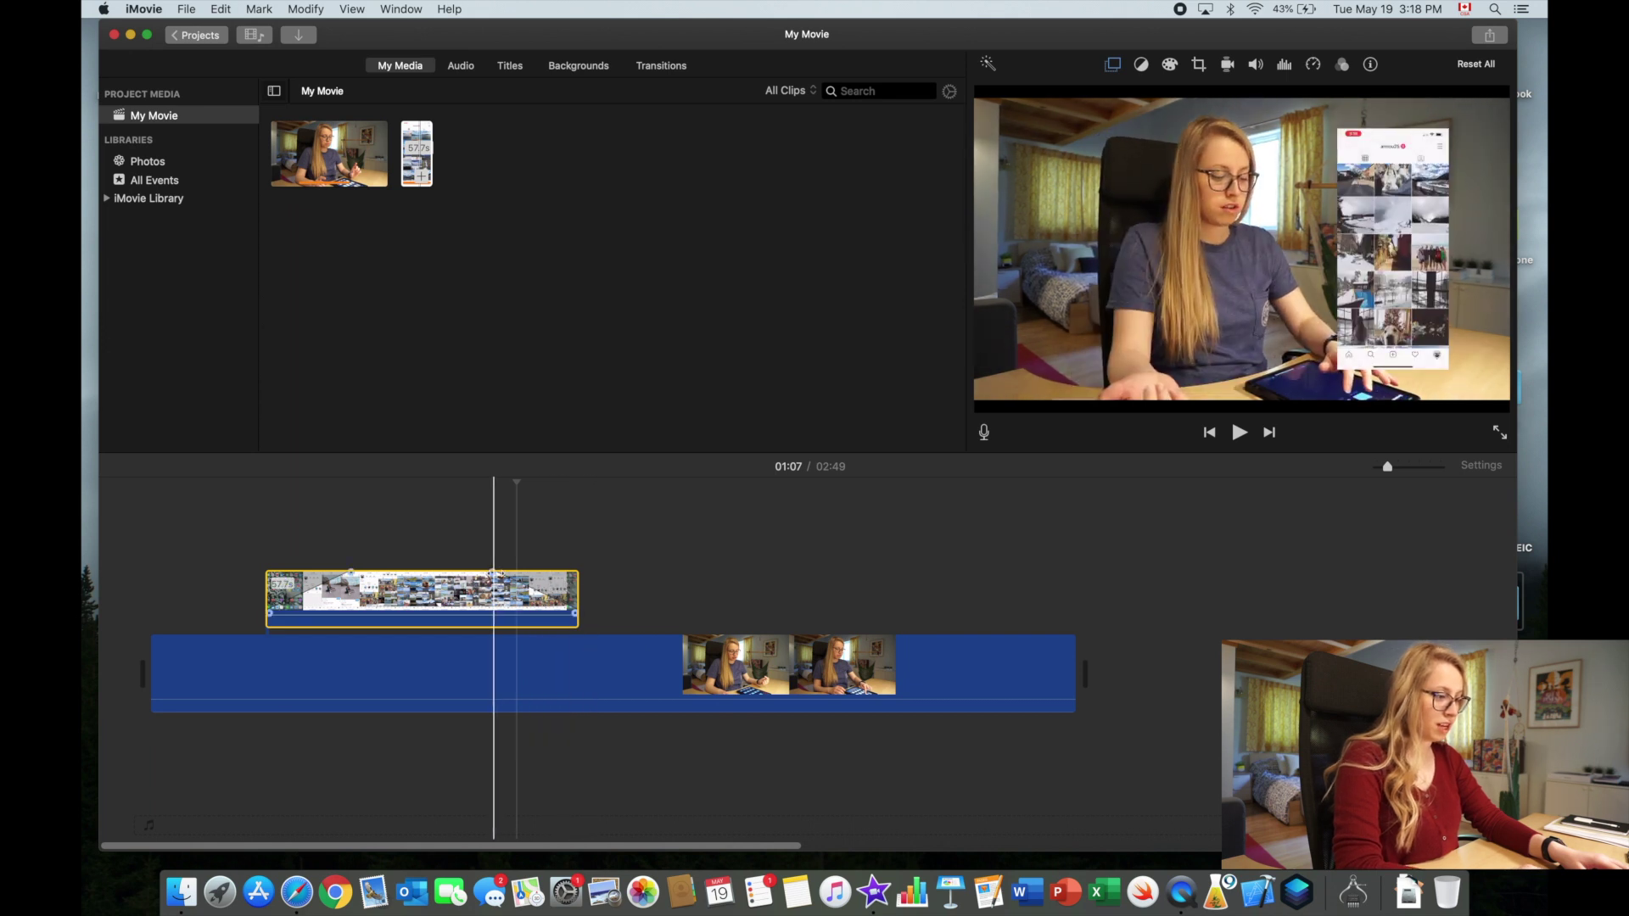
click(630, 571)
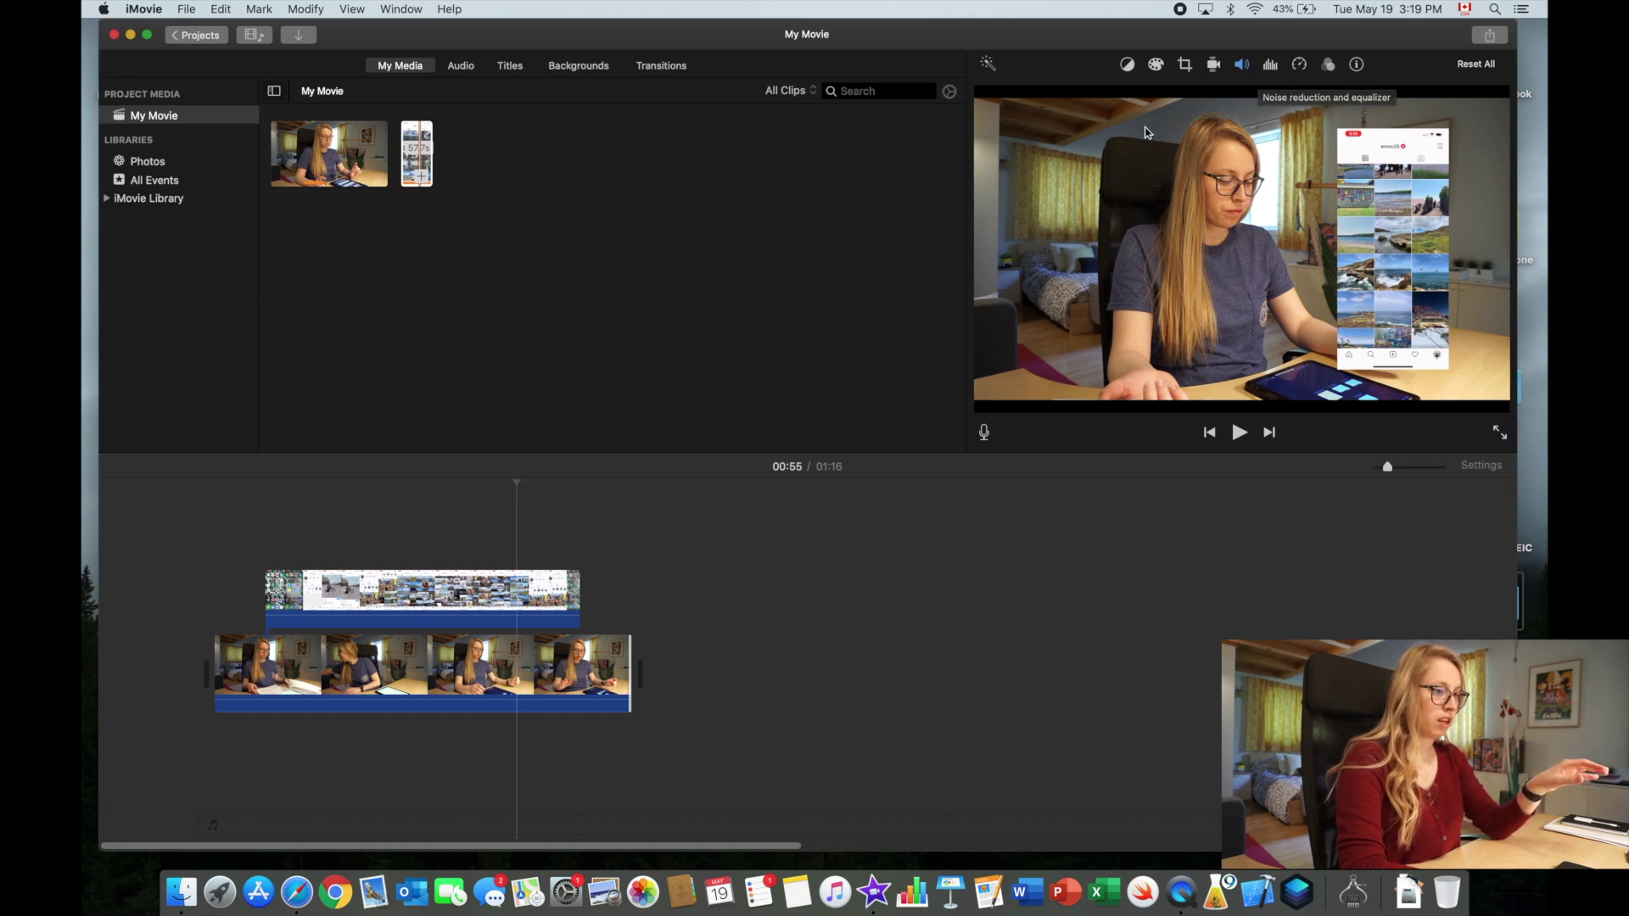
click(1495, 42)
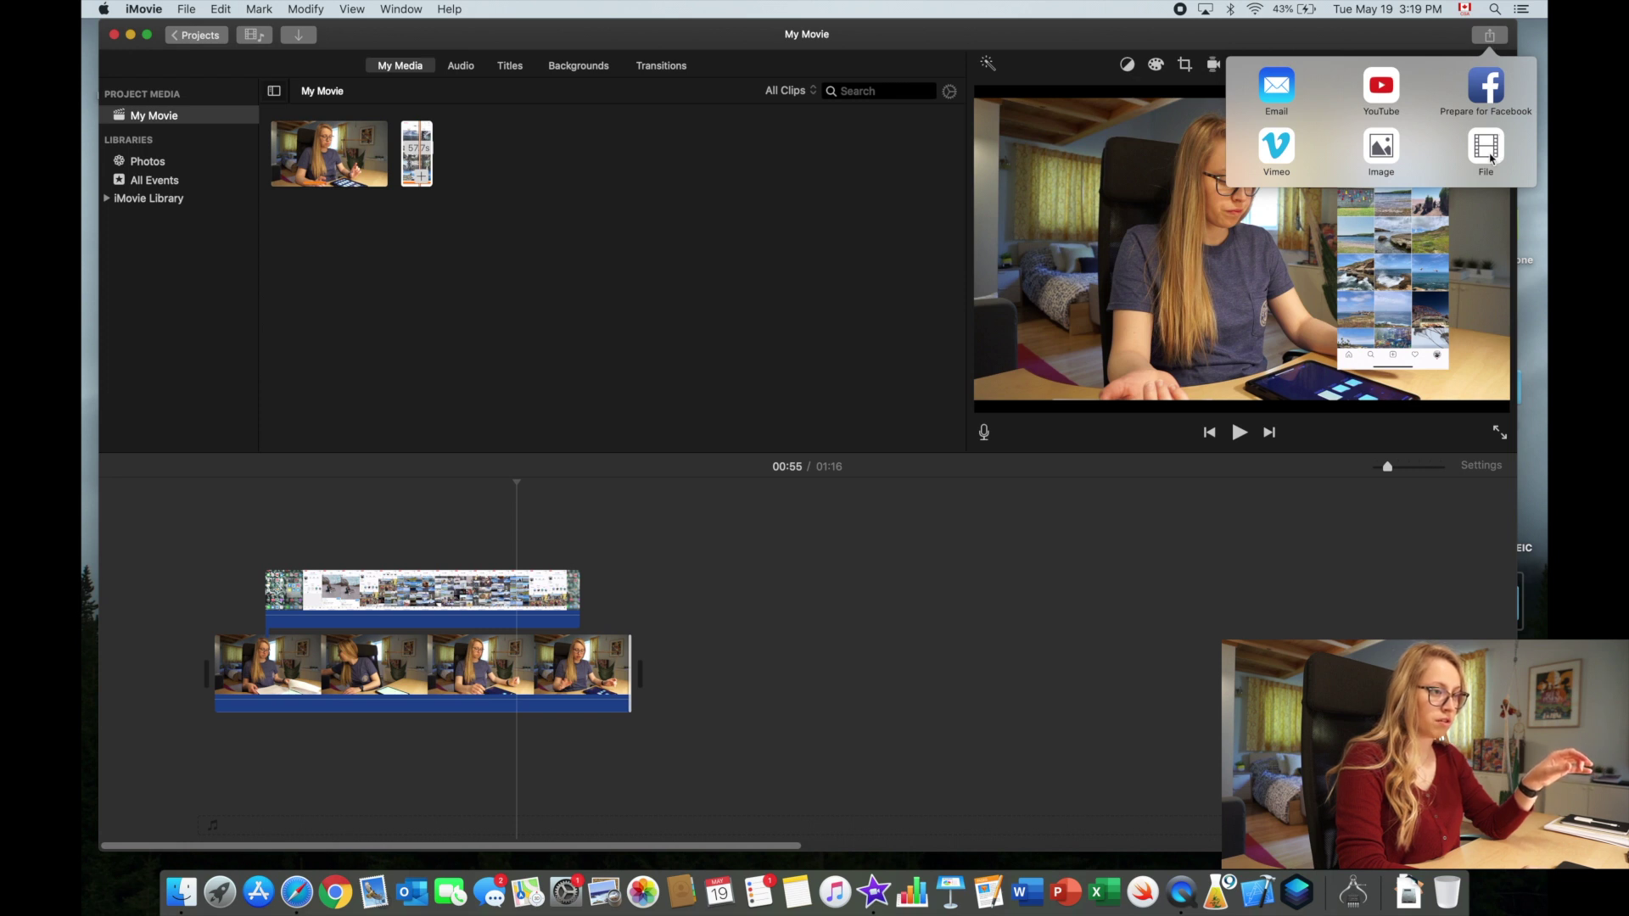
Step: Share the movie as a File titled 'iPhone recording 1'
click(1486, 149)
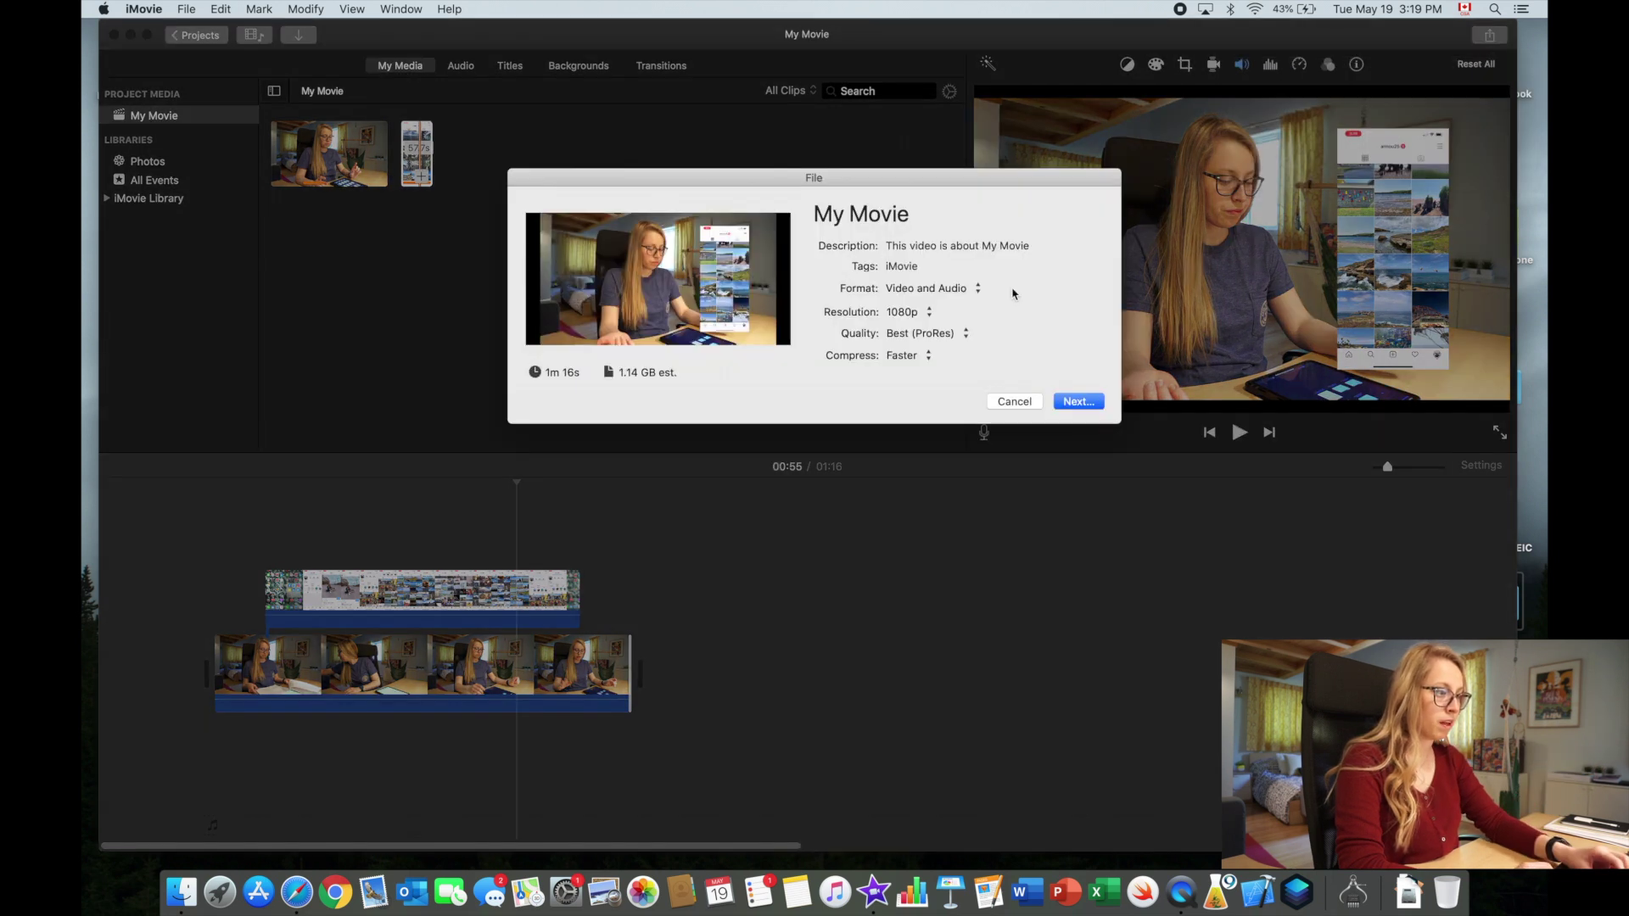
click(831, 222)
key(super+a)
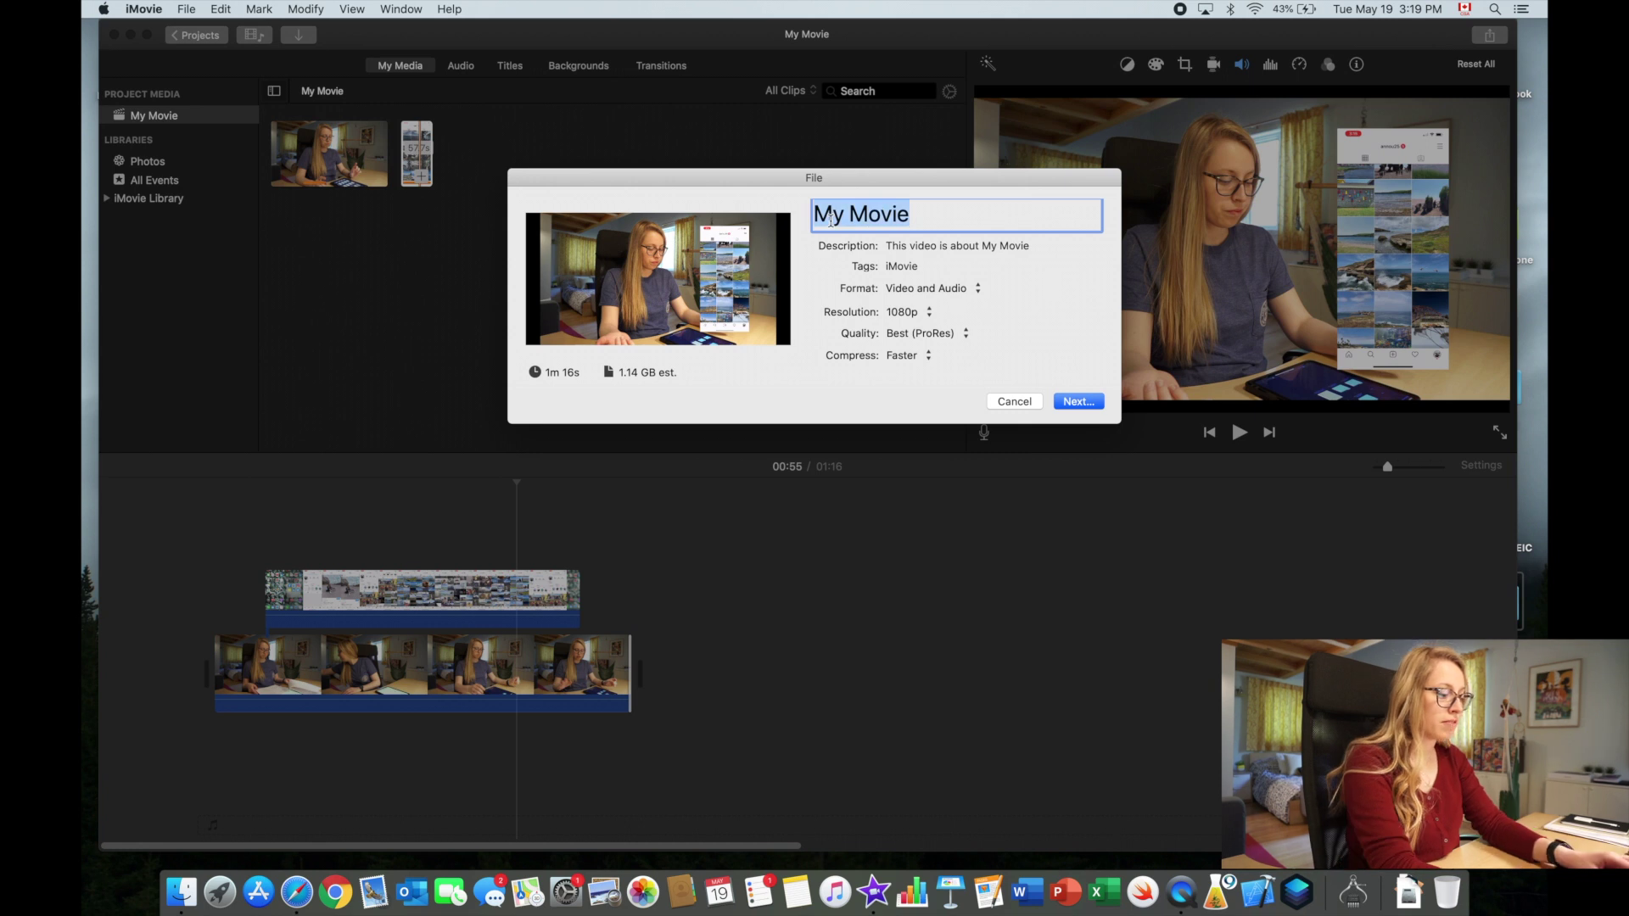
key(BackSpace)
text(iPhone )
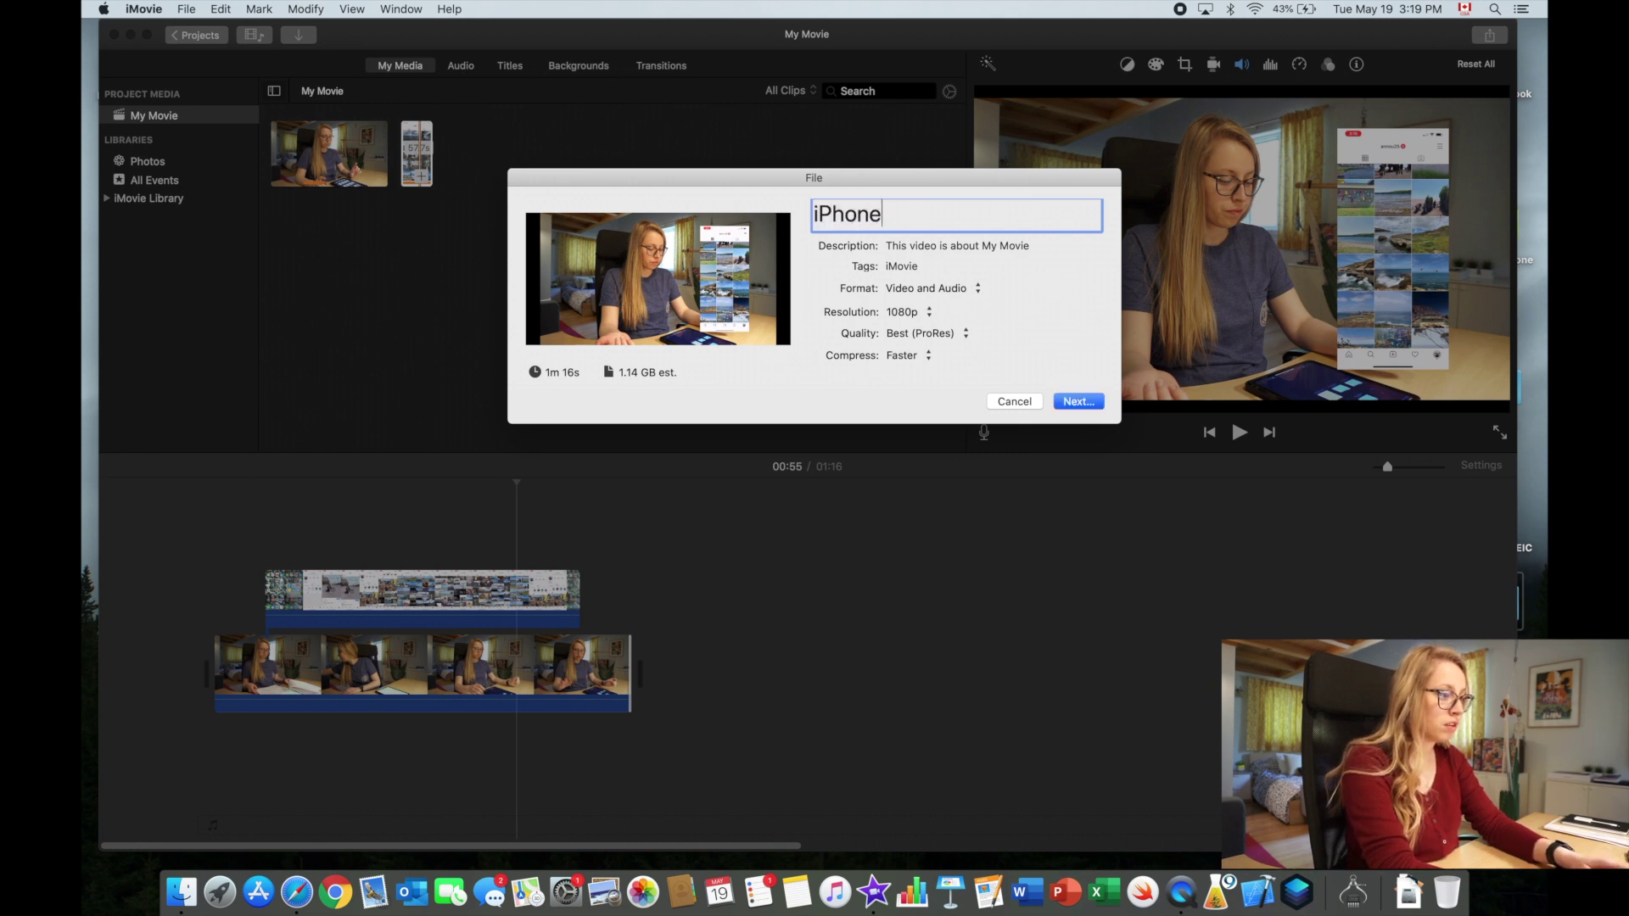
text(recording 1)
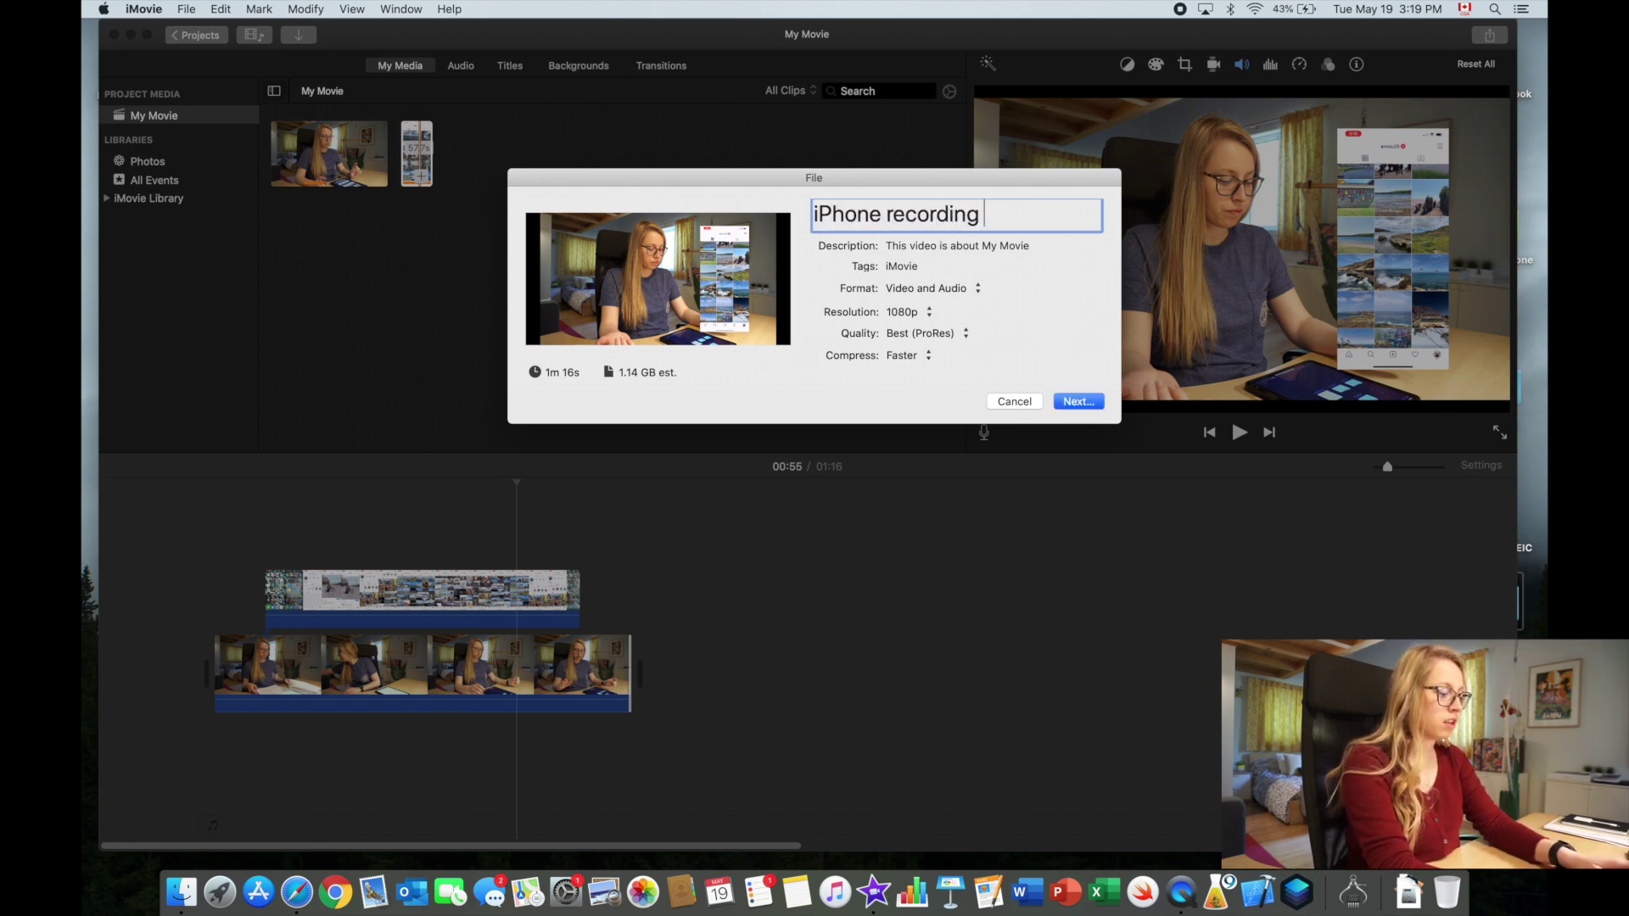
Step: Keep Best (ProRes) quality, set Better Quality compression, and save the export to the Desktop
click(936, 335)
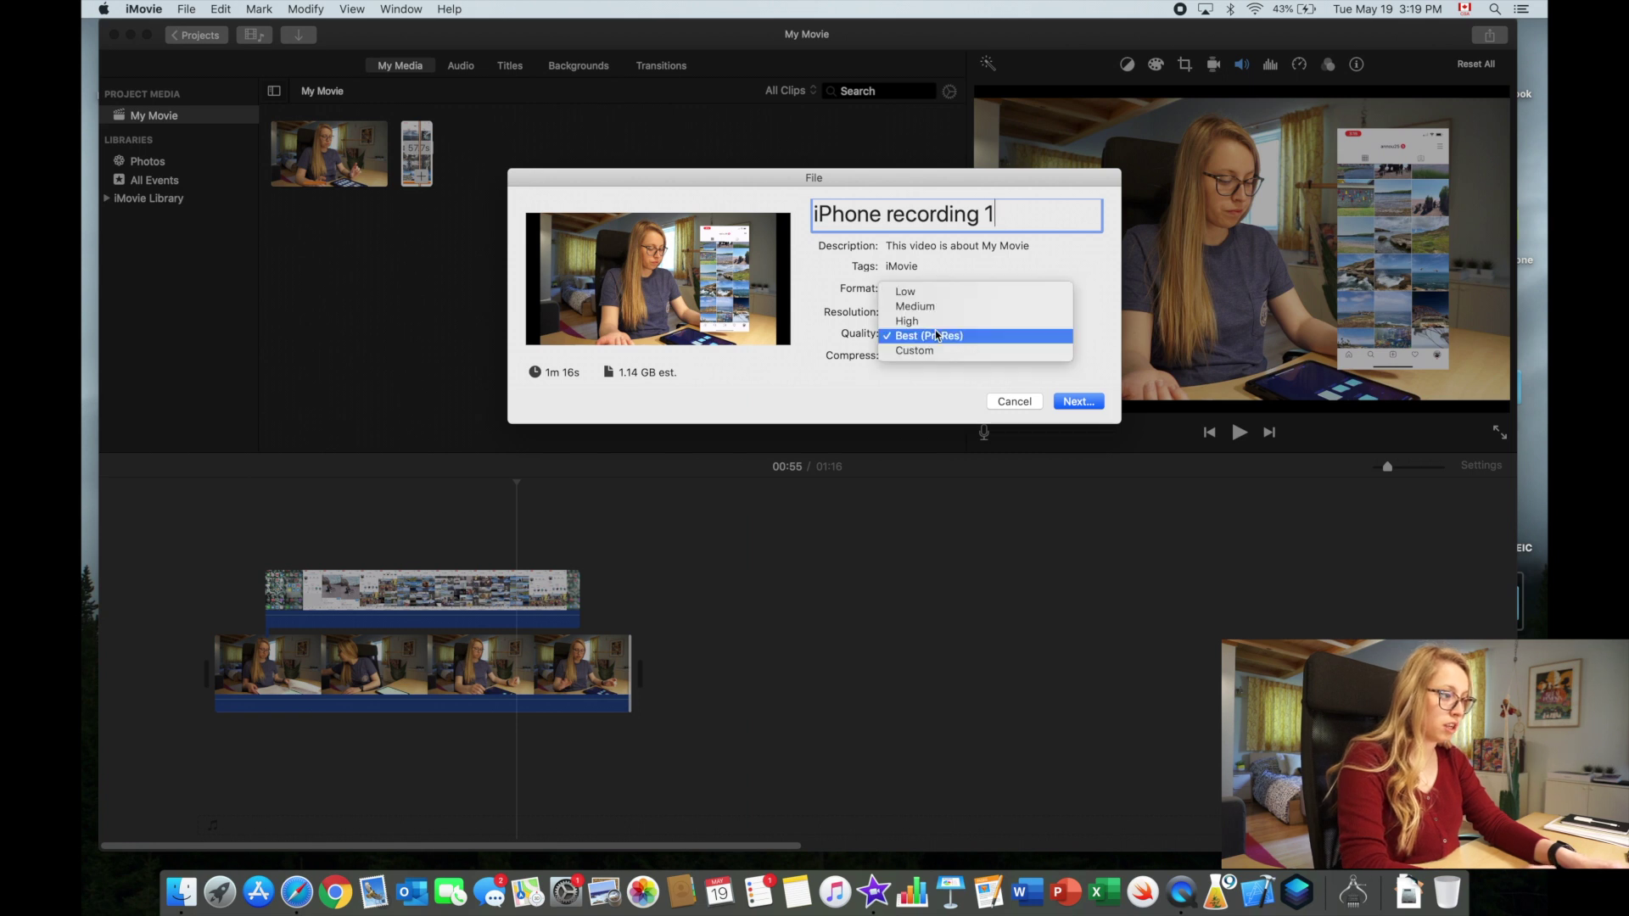
click(937, 335)
click(901, 358)
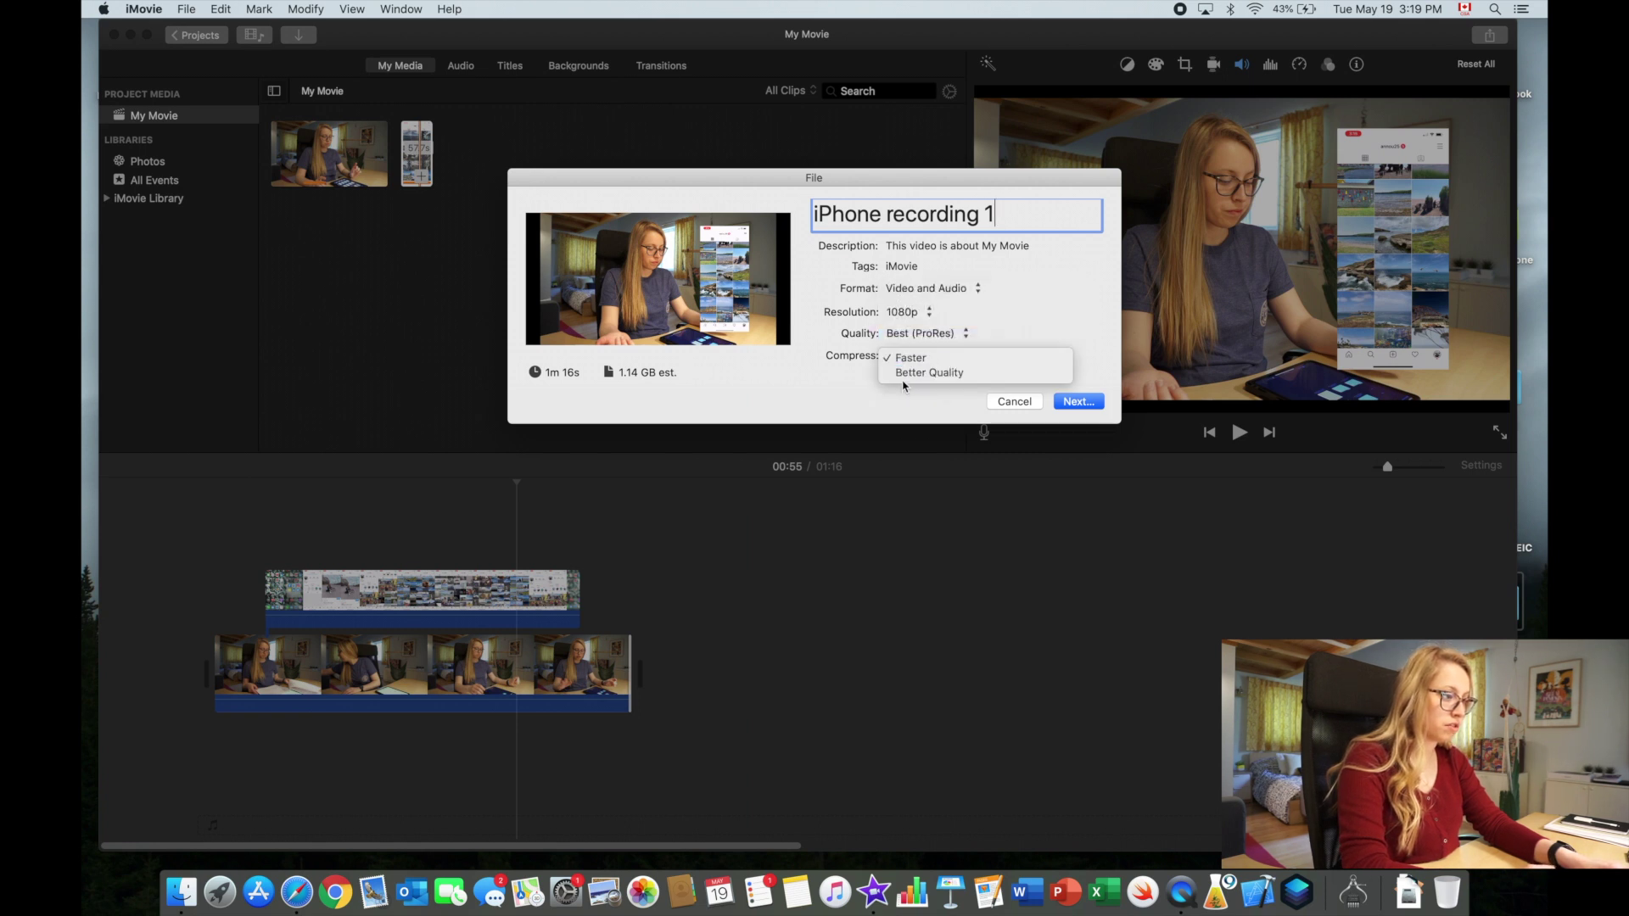
click(906, 373)
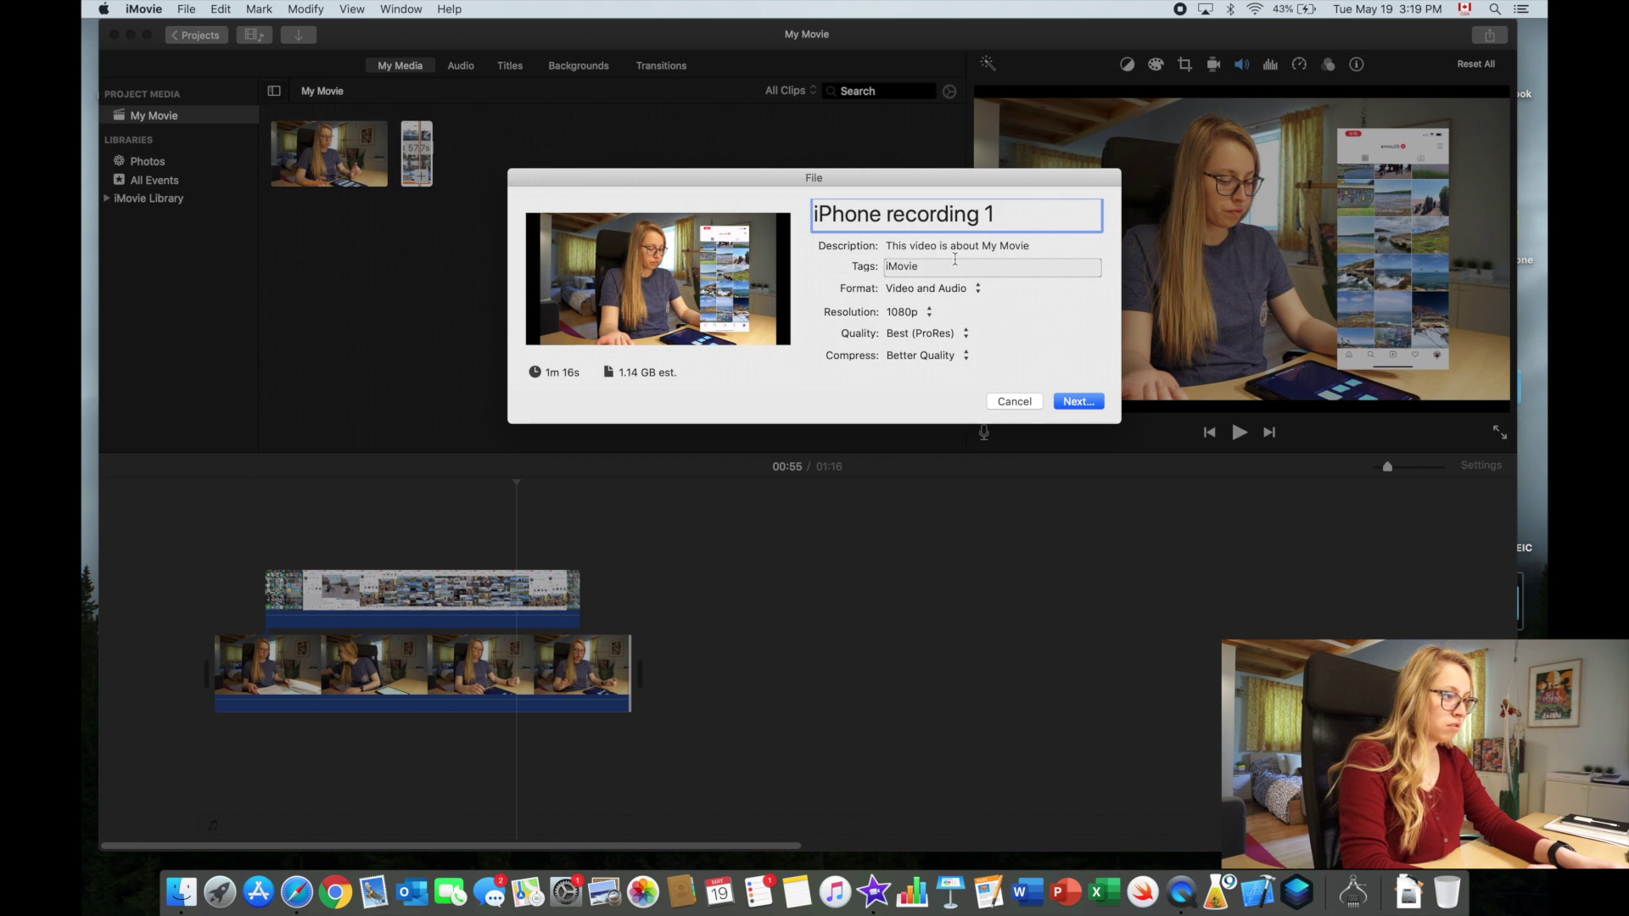
click(1069, 400)
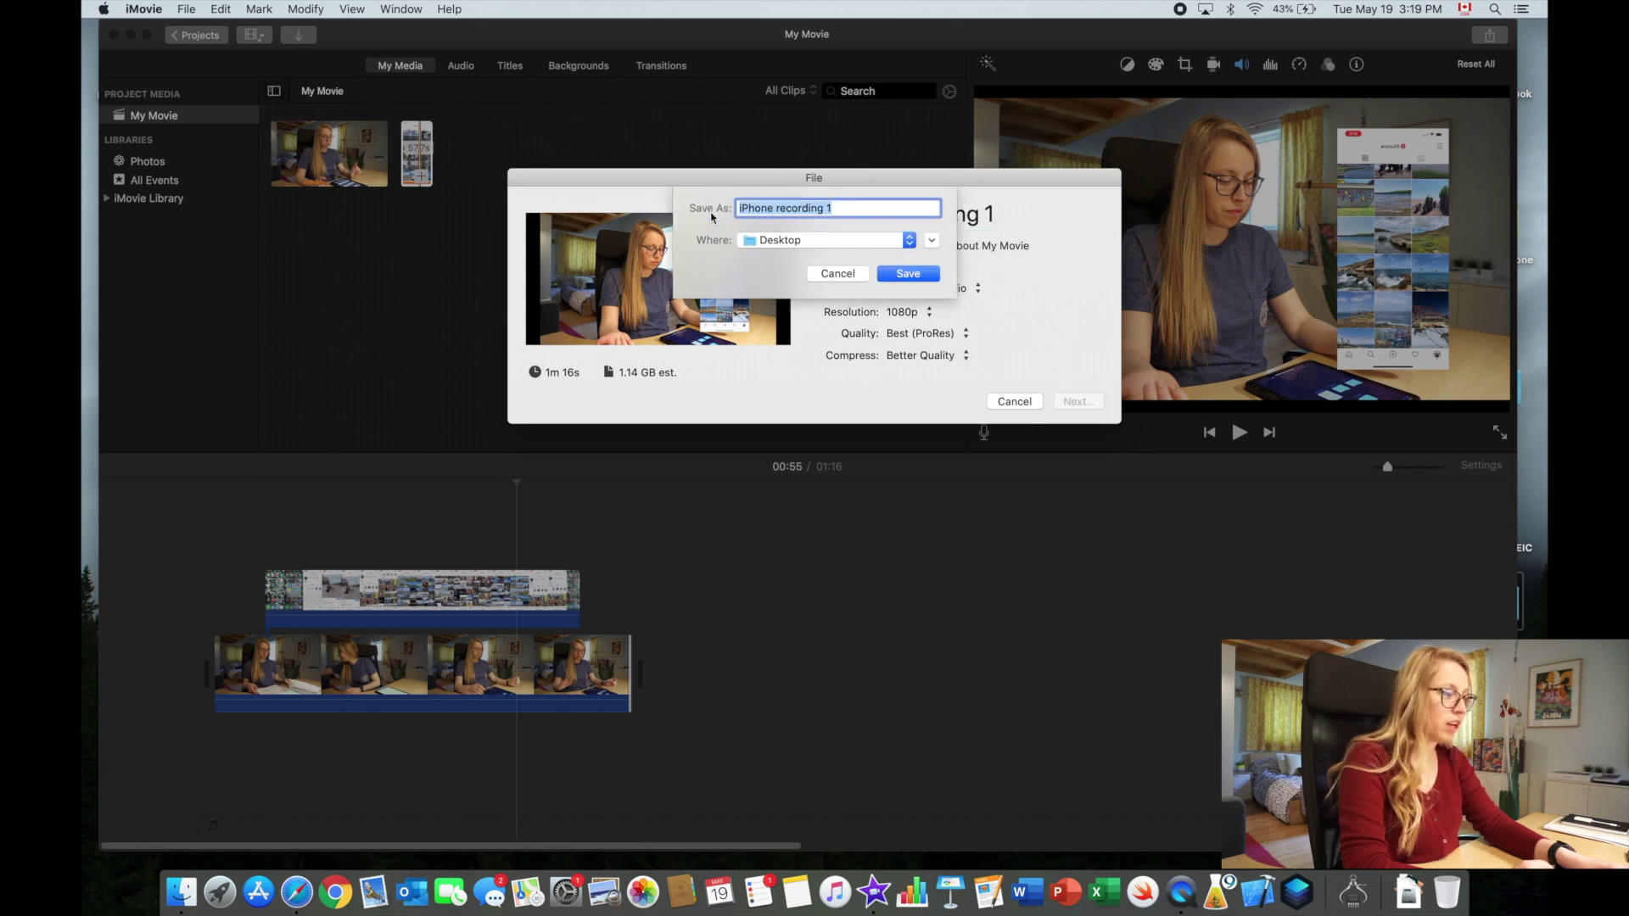
click(931, 275)
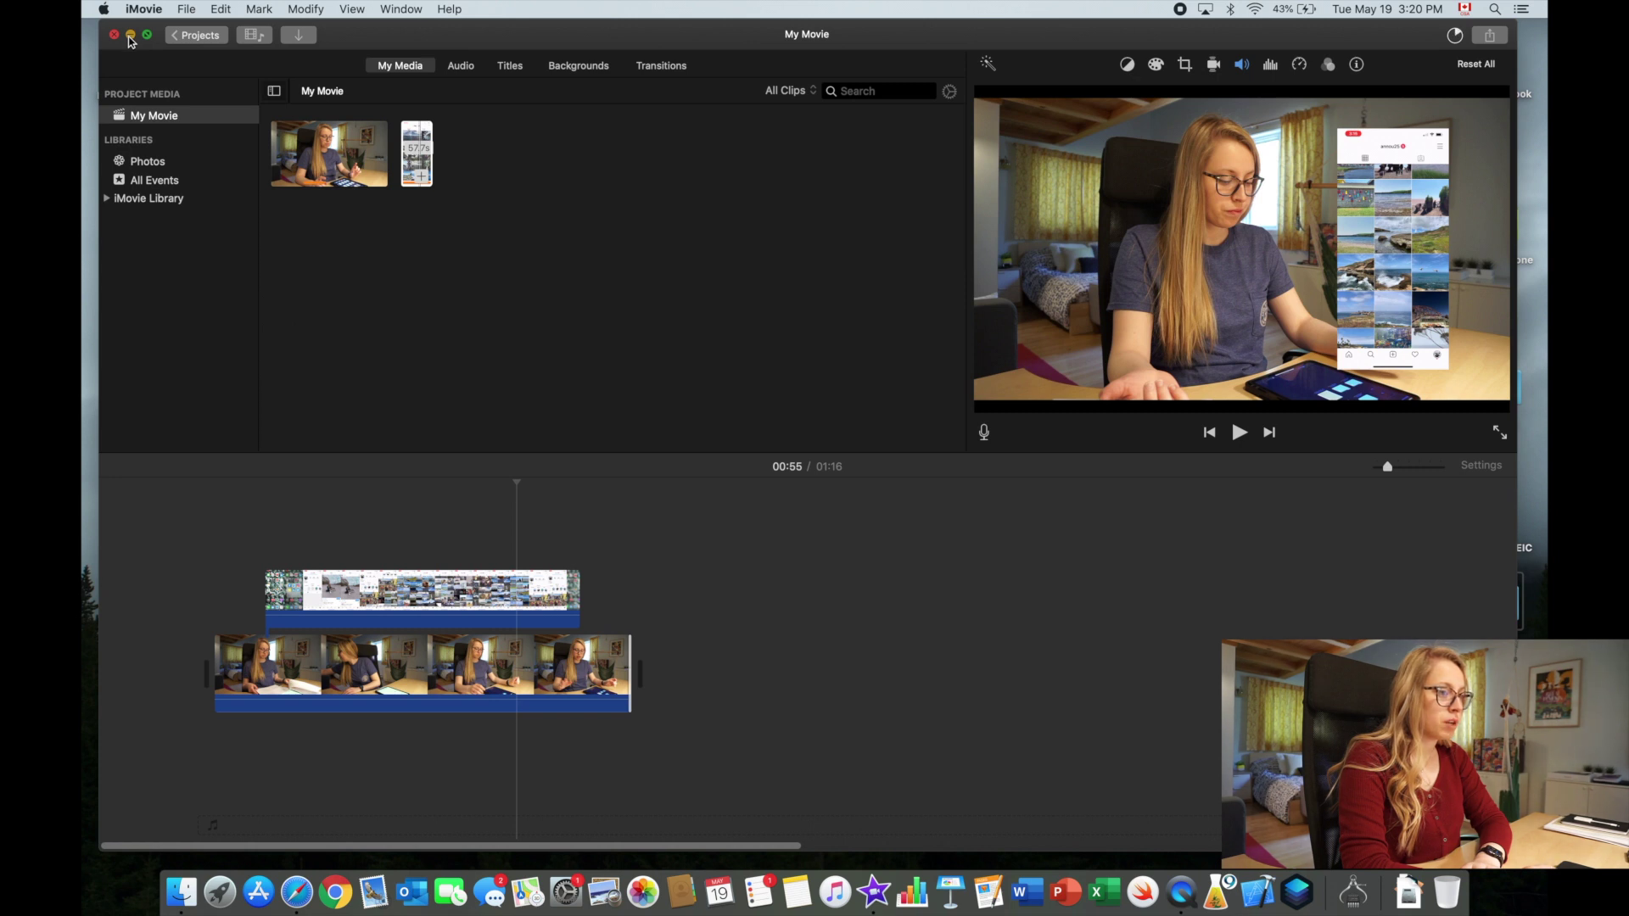
click(130, 34)
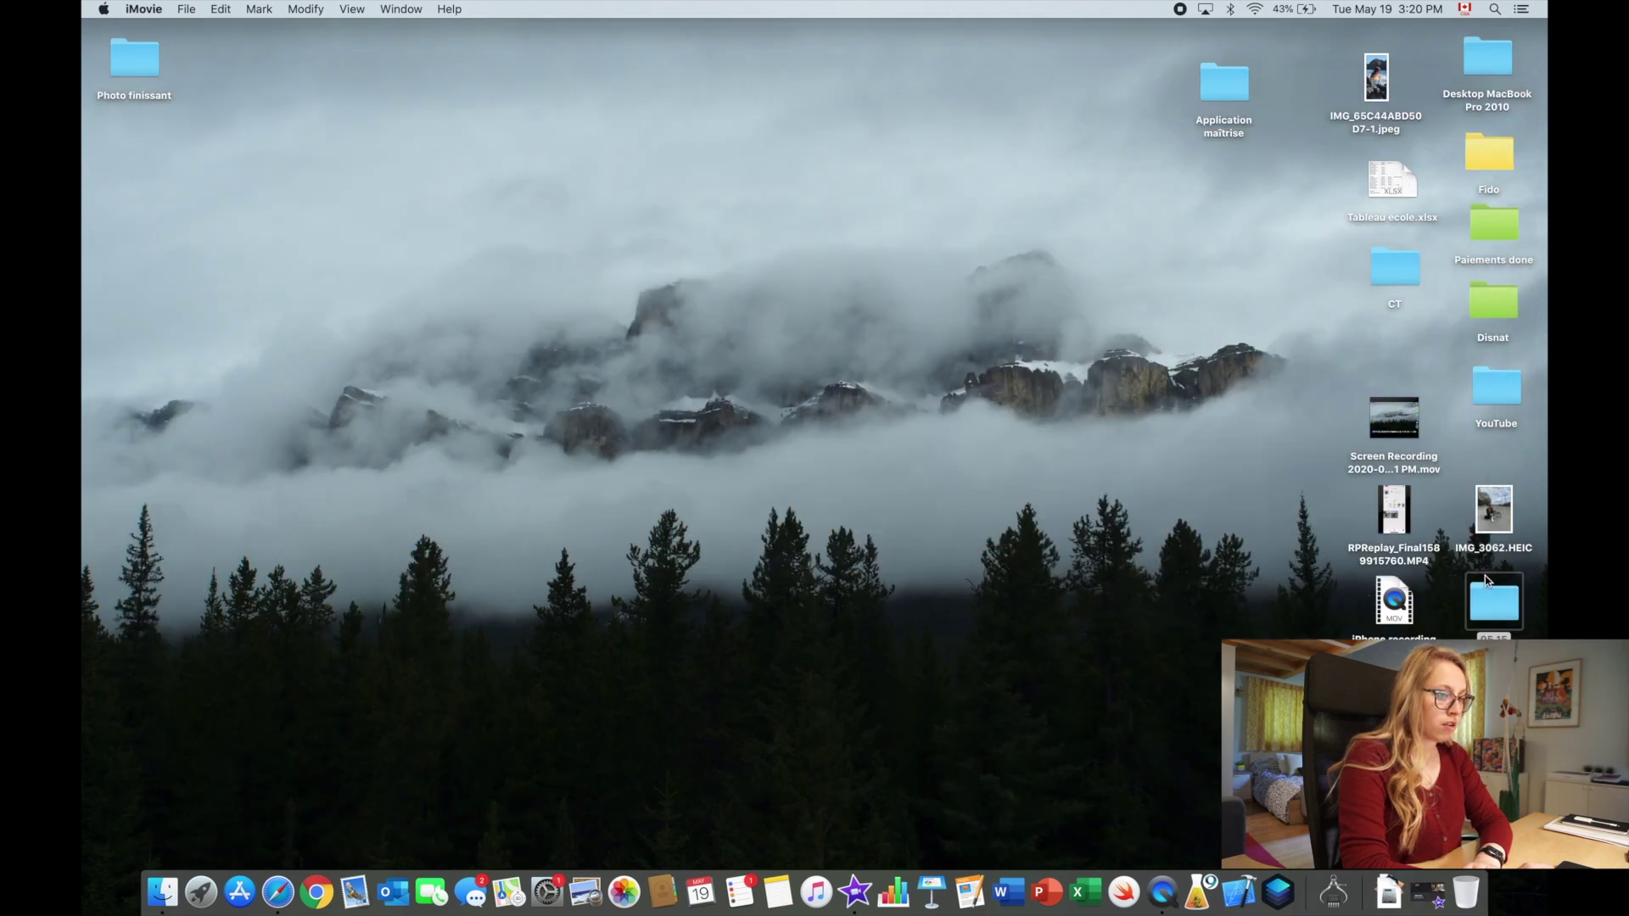
Step: Open the Desktop's YouTube folder showing iphone png.png, then open a new Safari window
double_click(1490, 404)
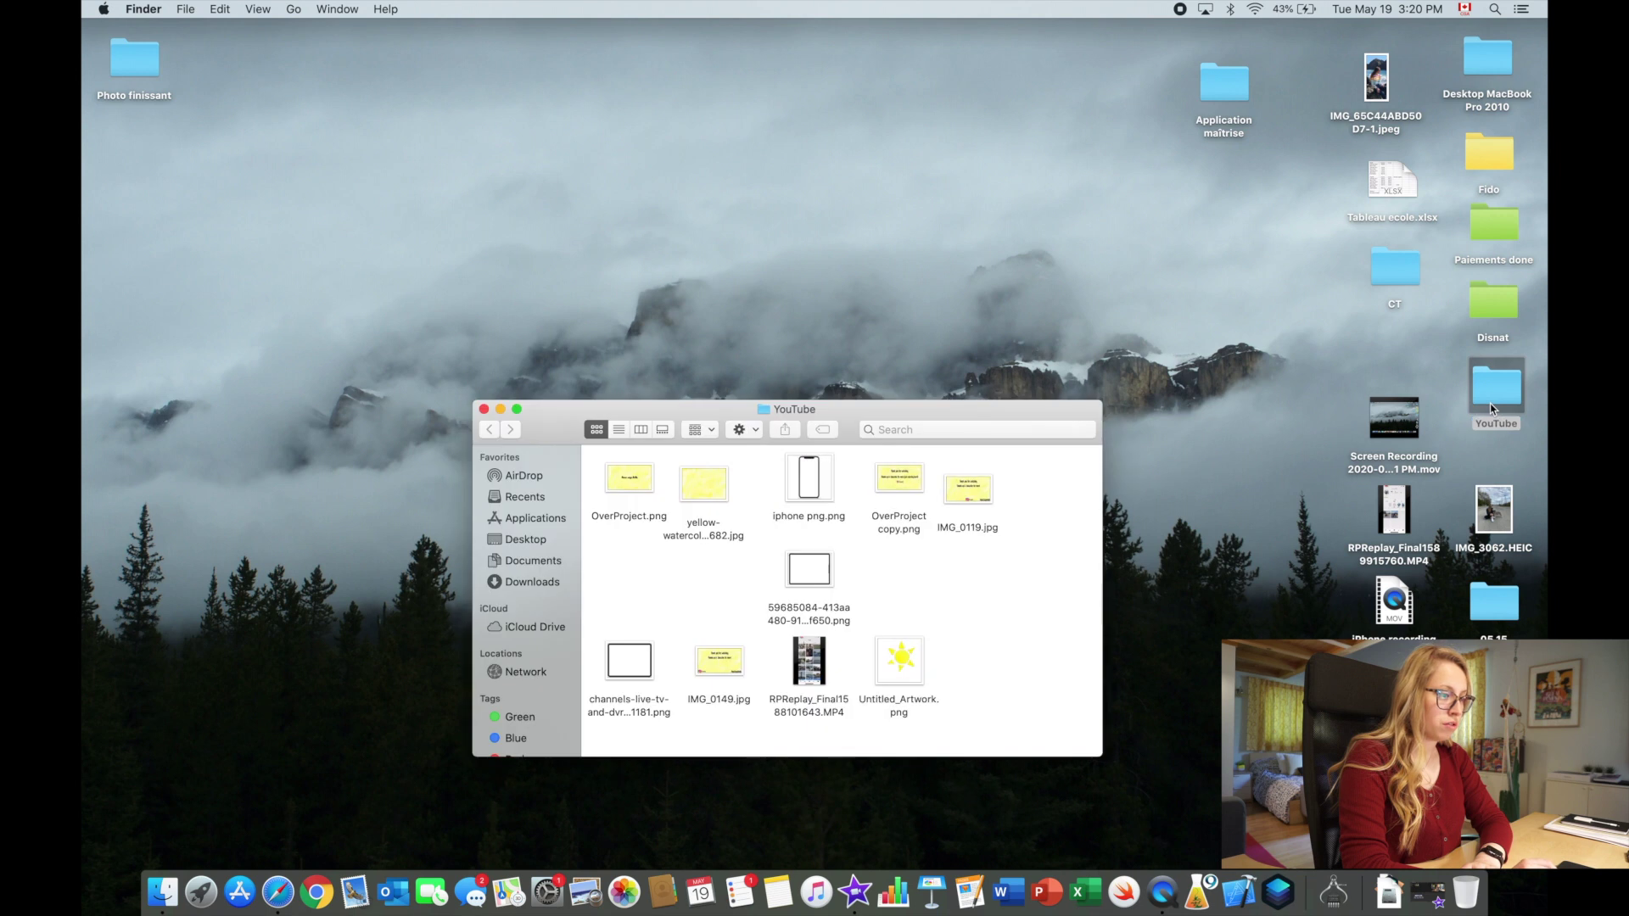
drag(854, 414, 884, 63)
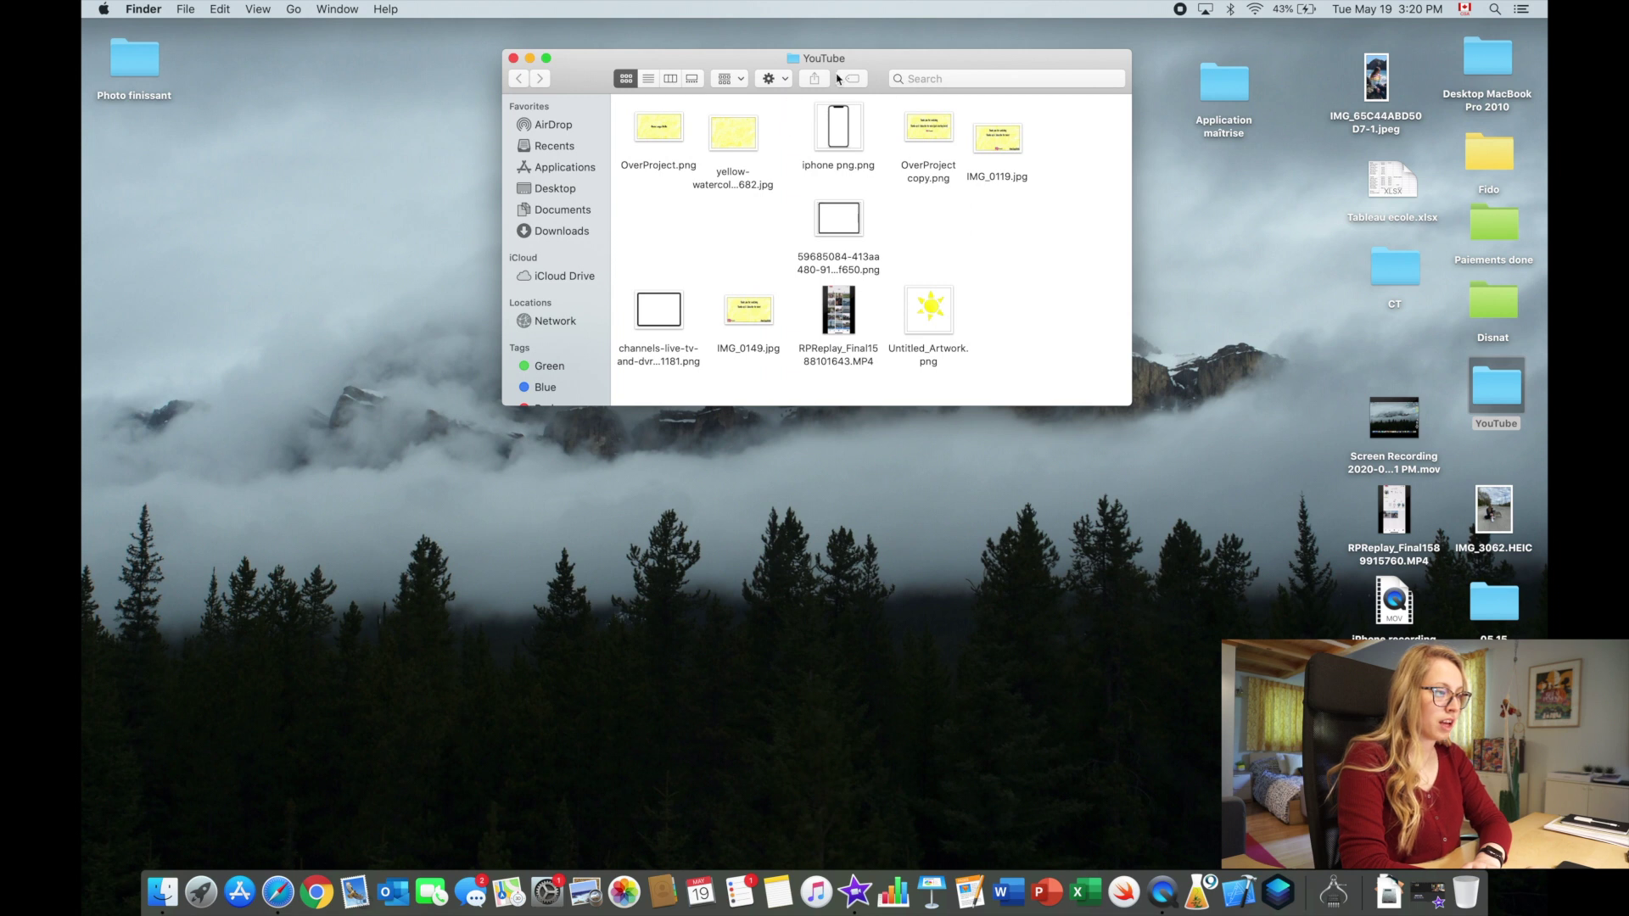
click(852, 134)
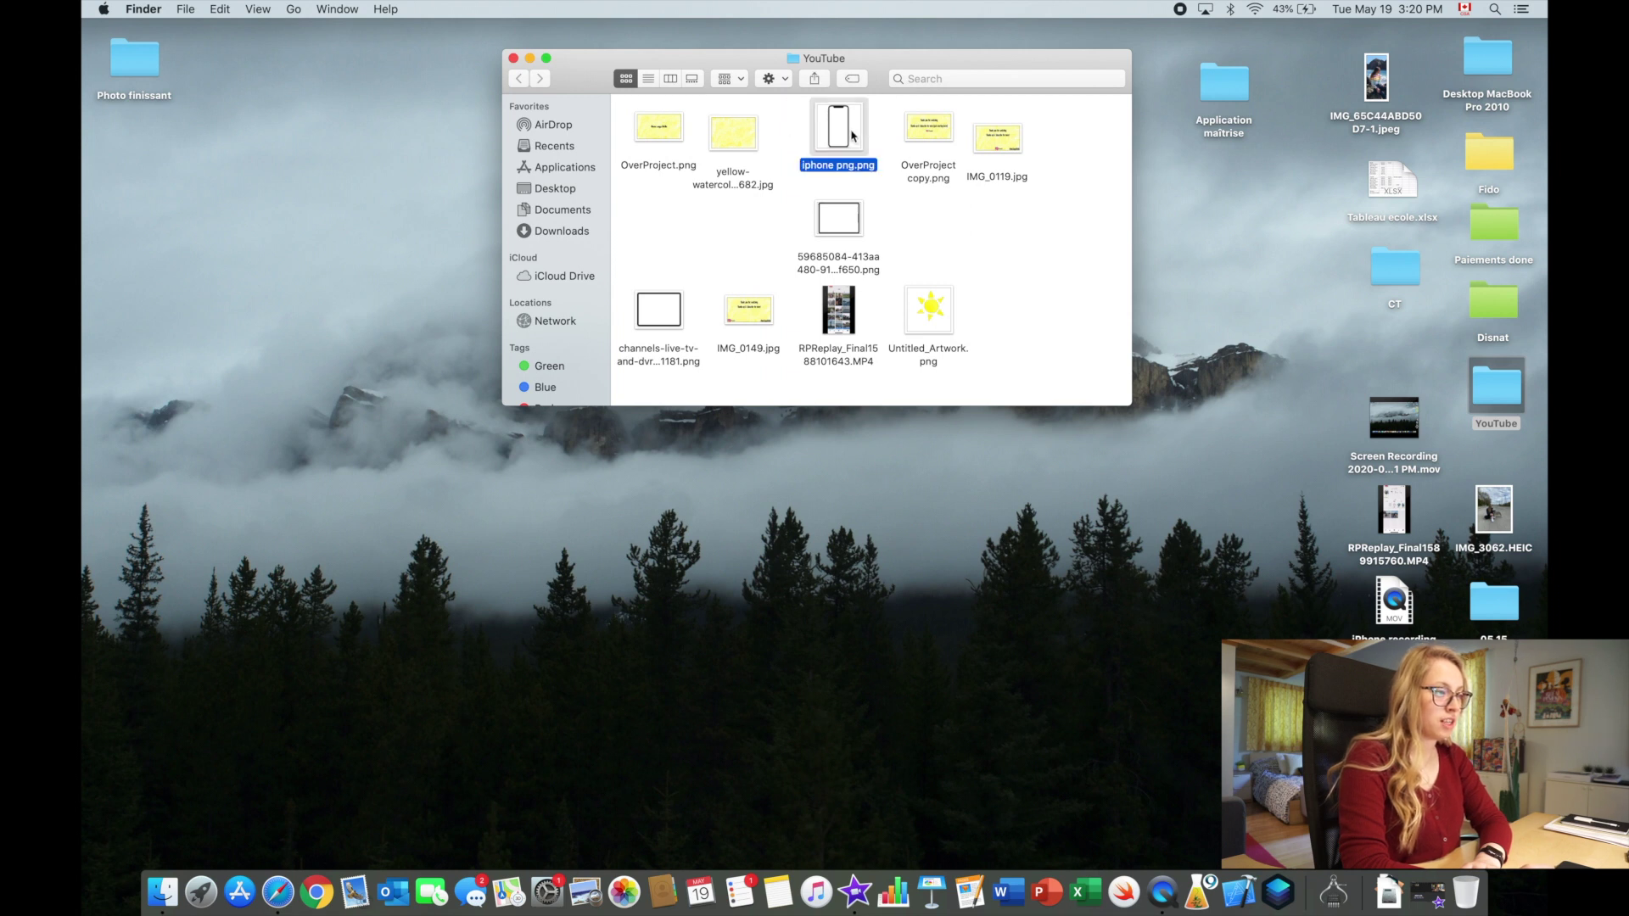
click(800, 138)
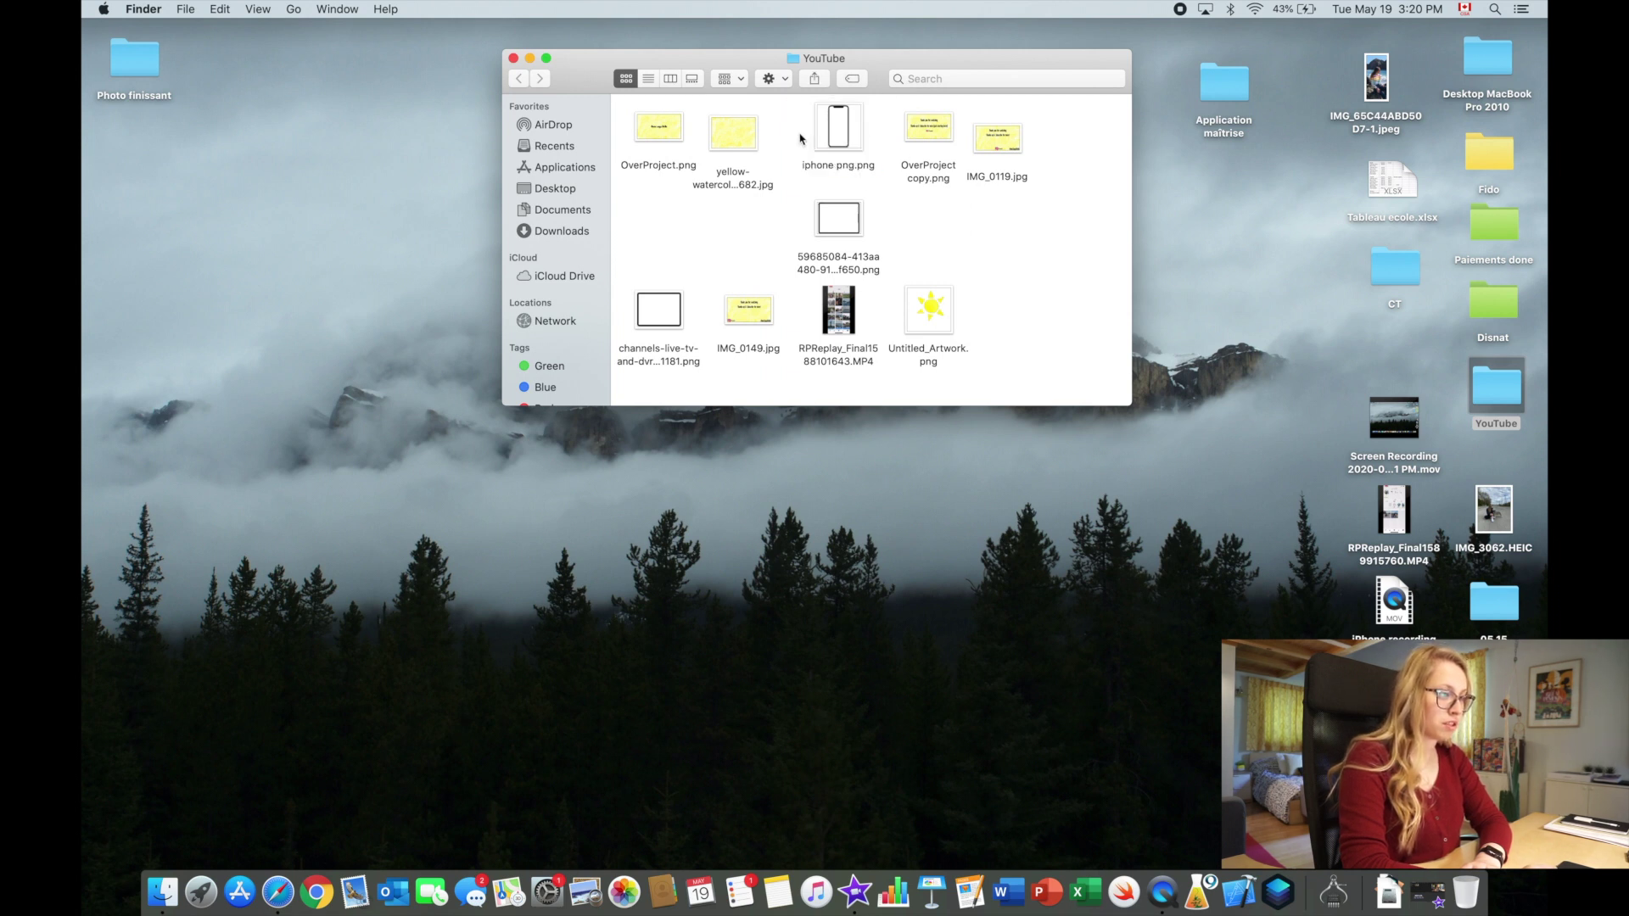
right_click(286, 898)
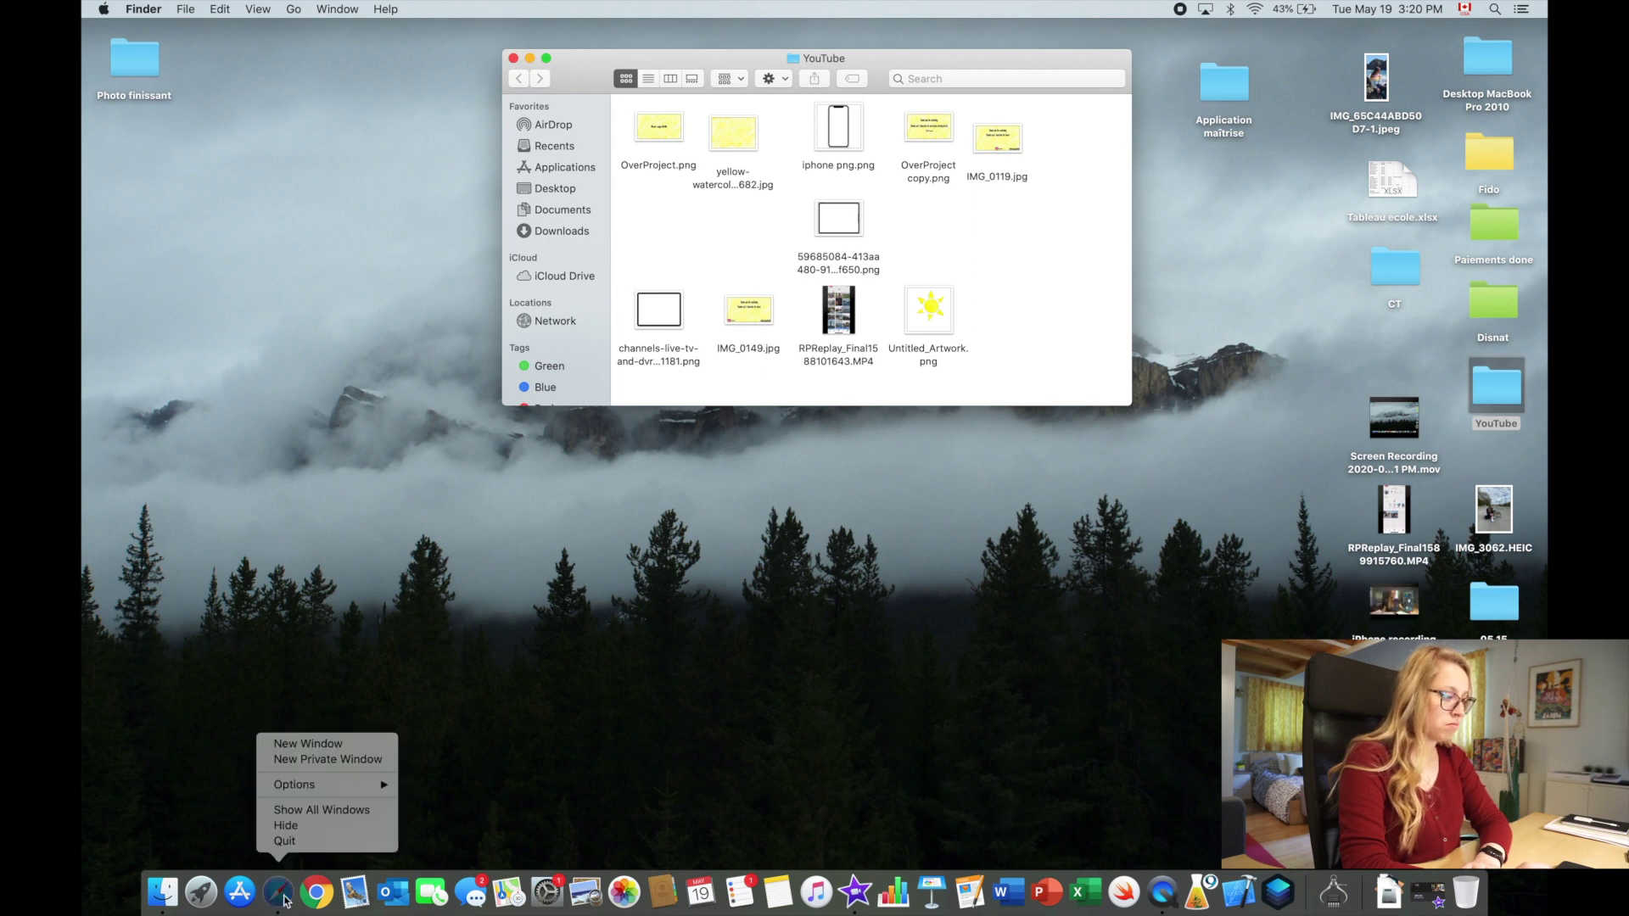
click(308, 744)
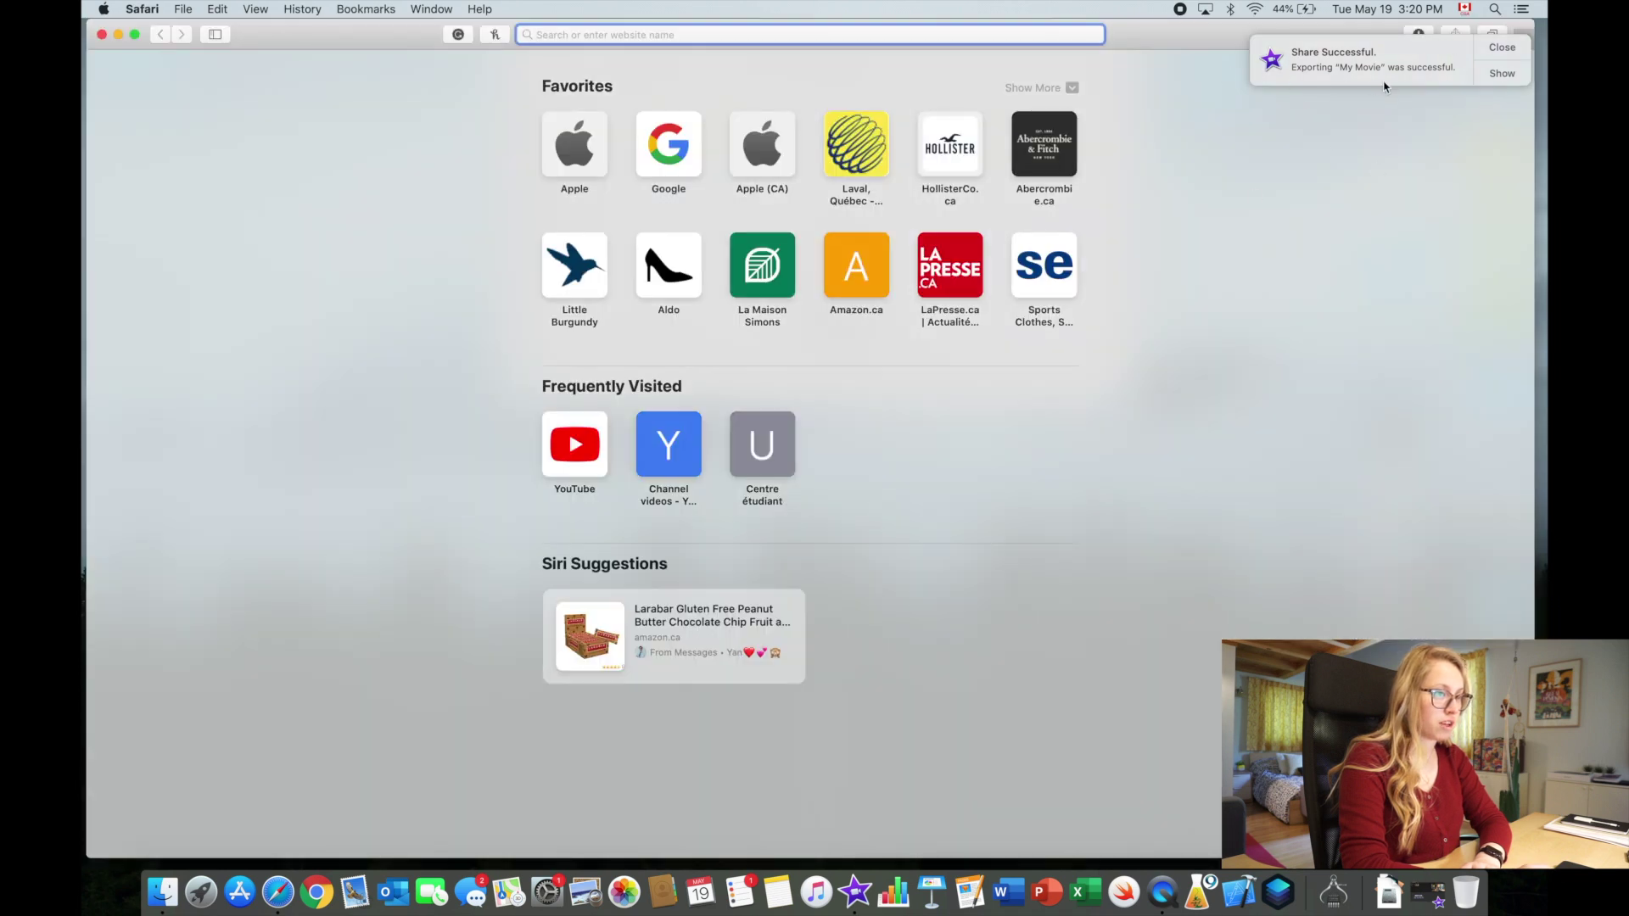
Step: Search Google Images for 'iphone png'
text(iphone)
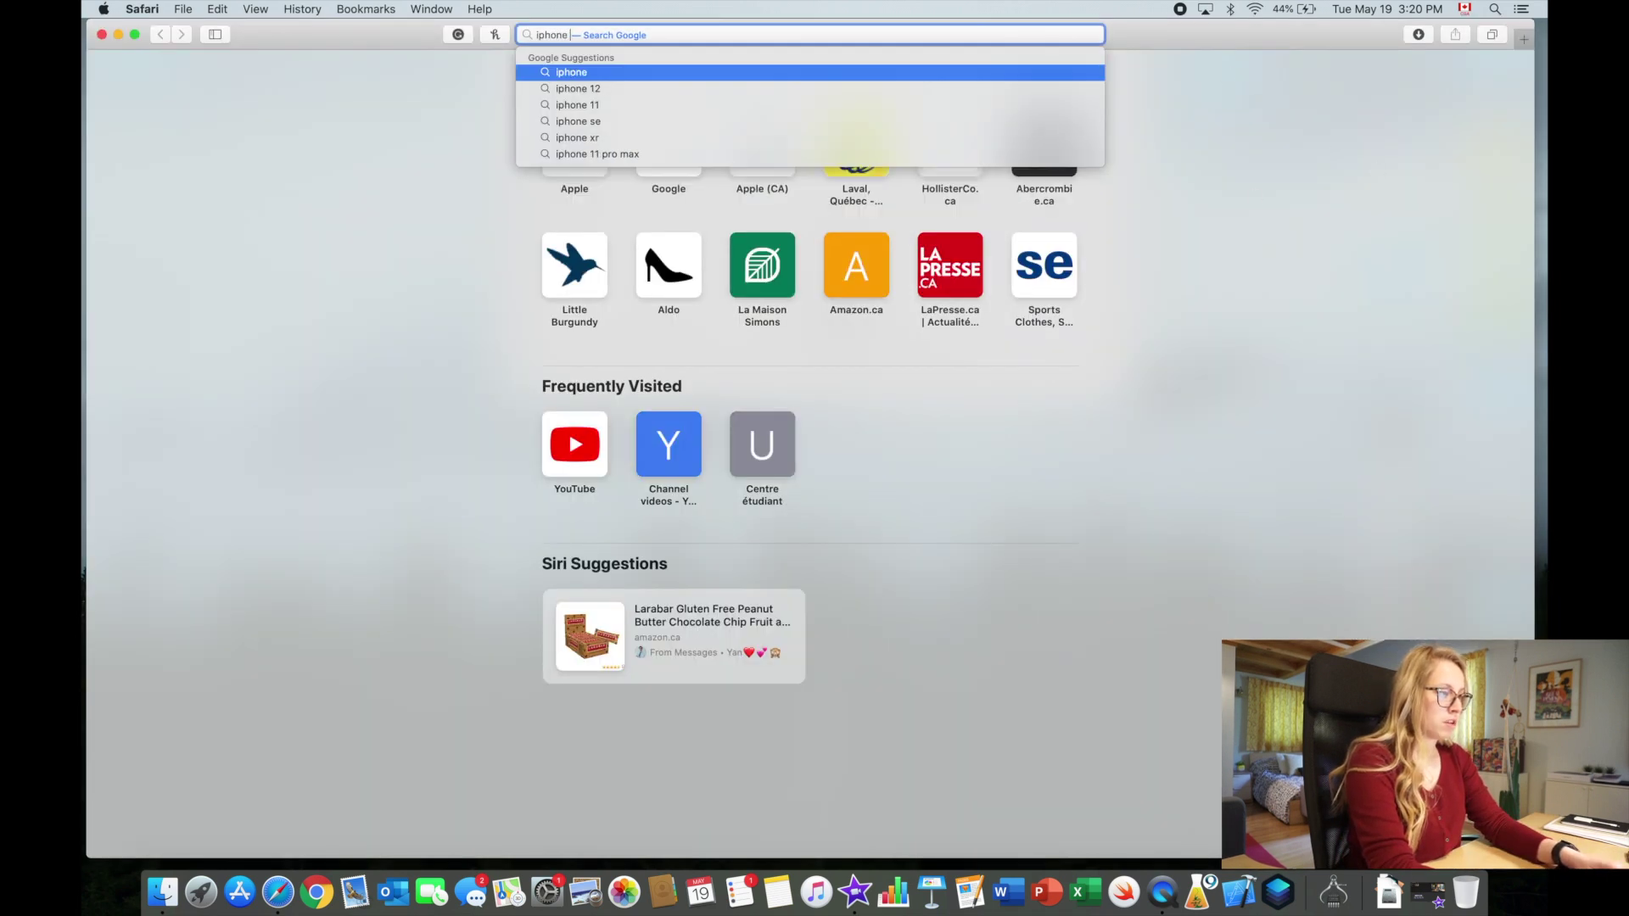
text( png)
key(Return)
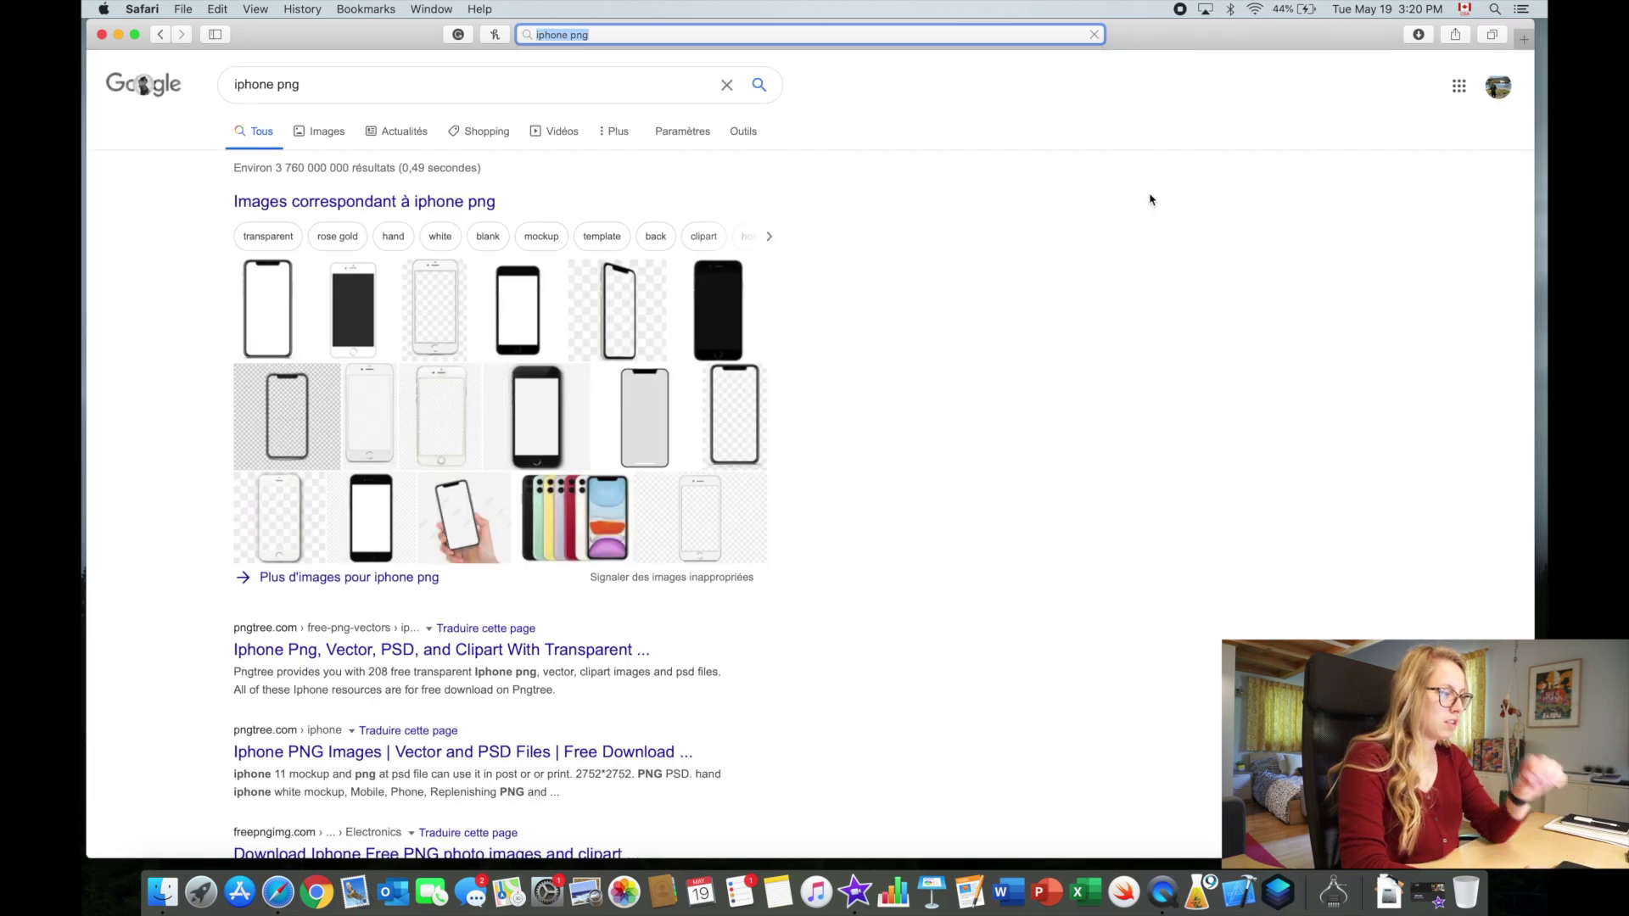
click(341, 125)
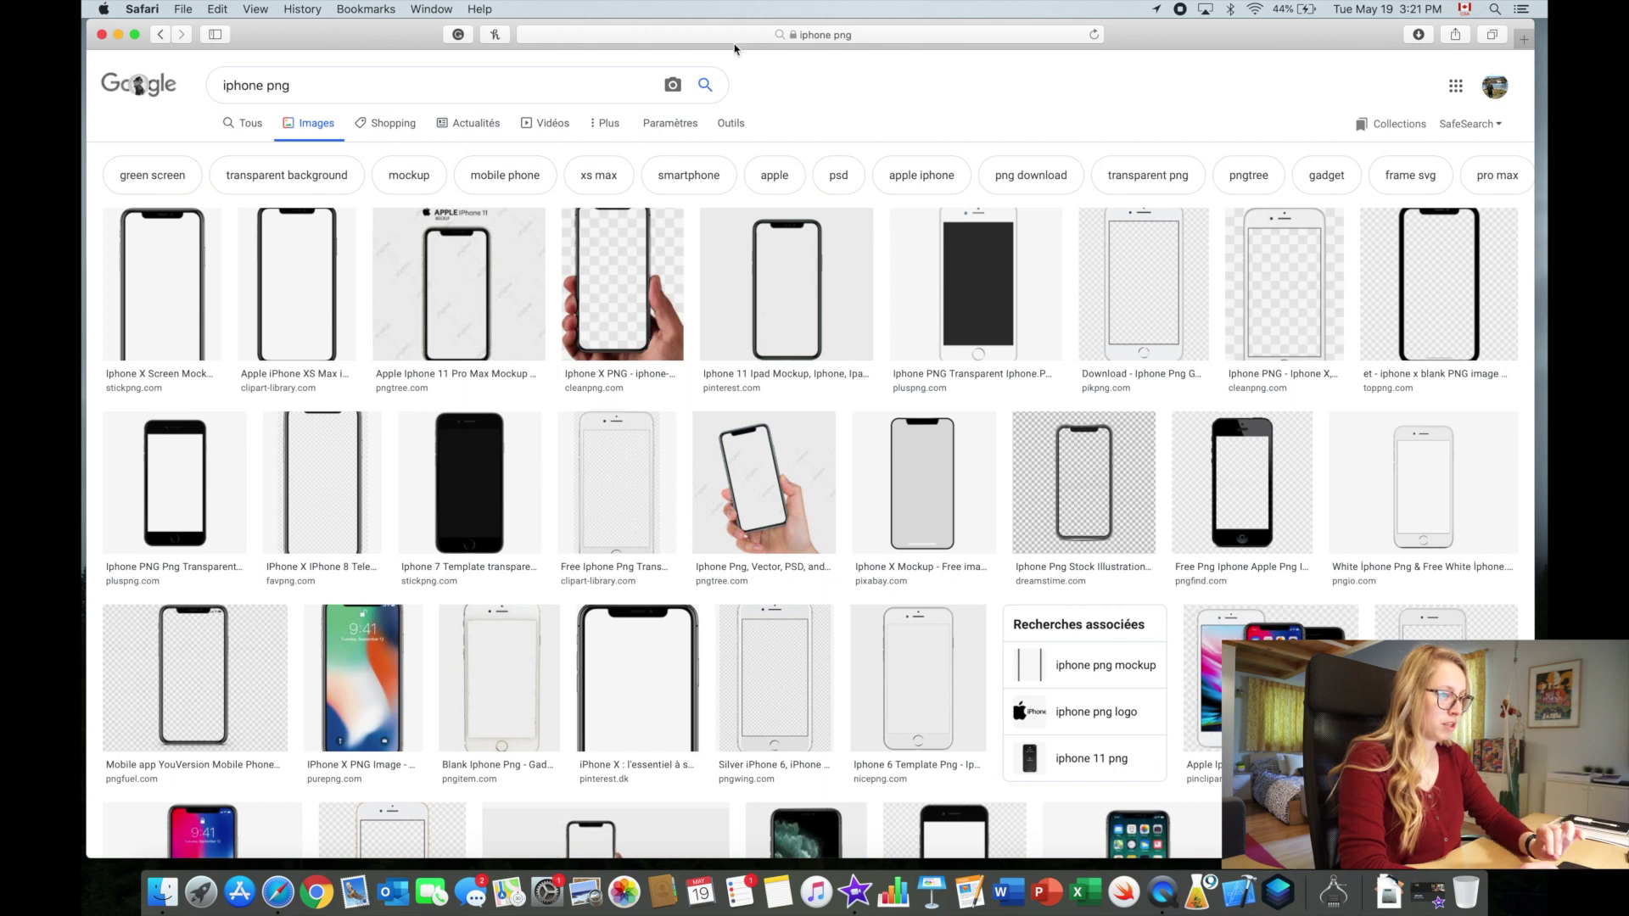
Step: Preview the pikpng and cleanpng iPhone frame images, then name the iMovie project 'iPhone recording 1'
click(1154, 326)
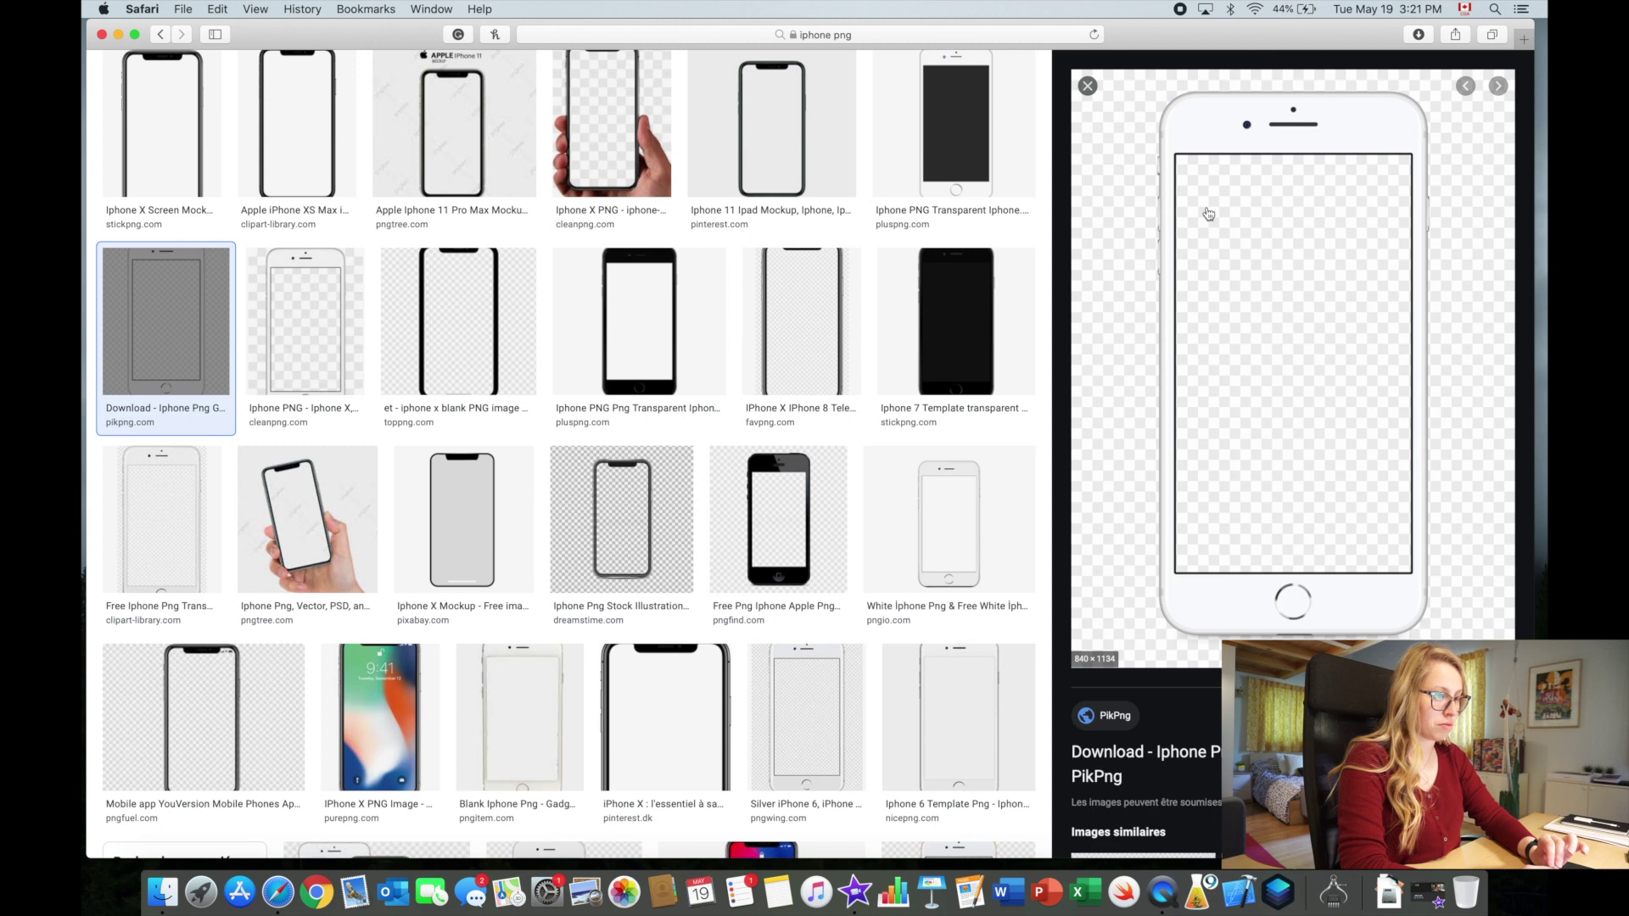
click(1088, 87)
click(584, 114)
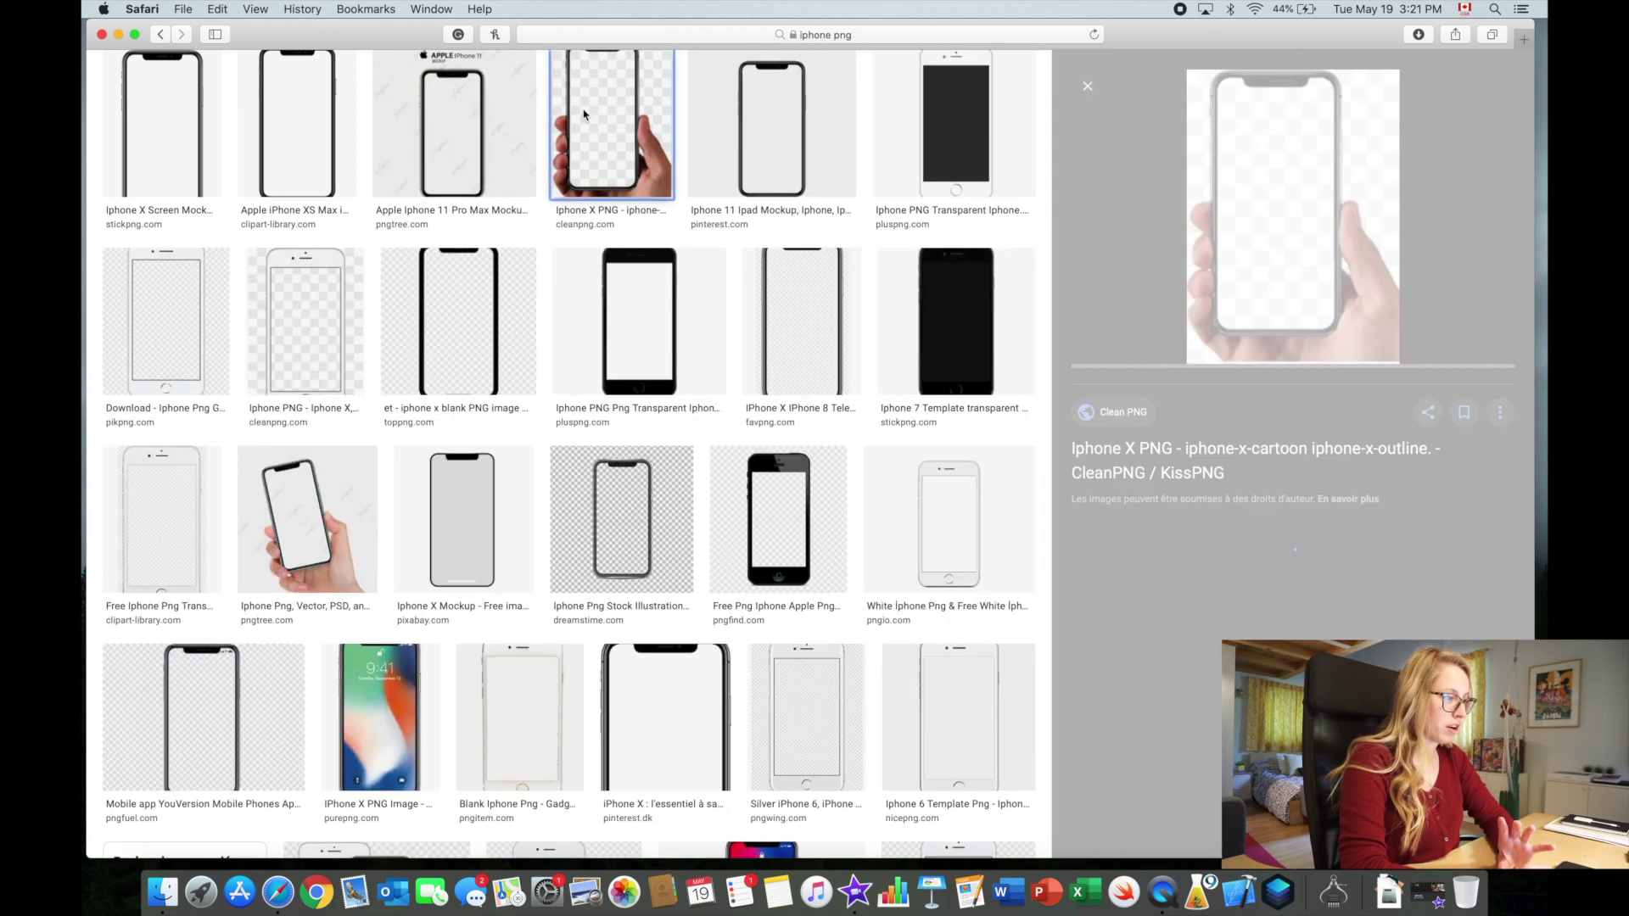
click(583, 109)
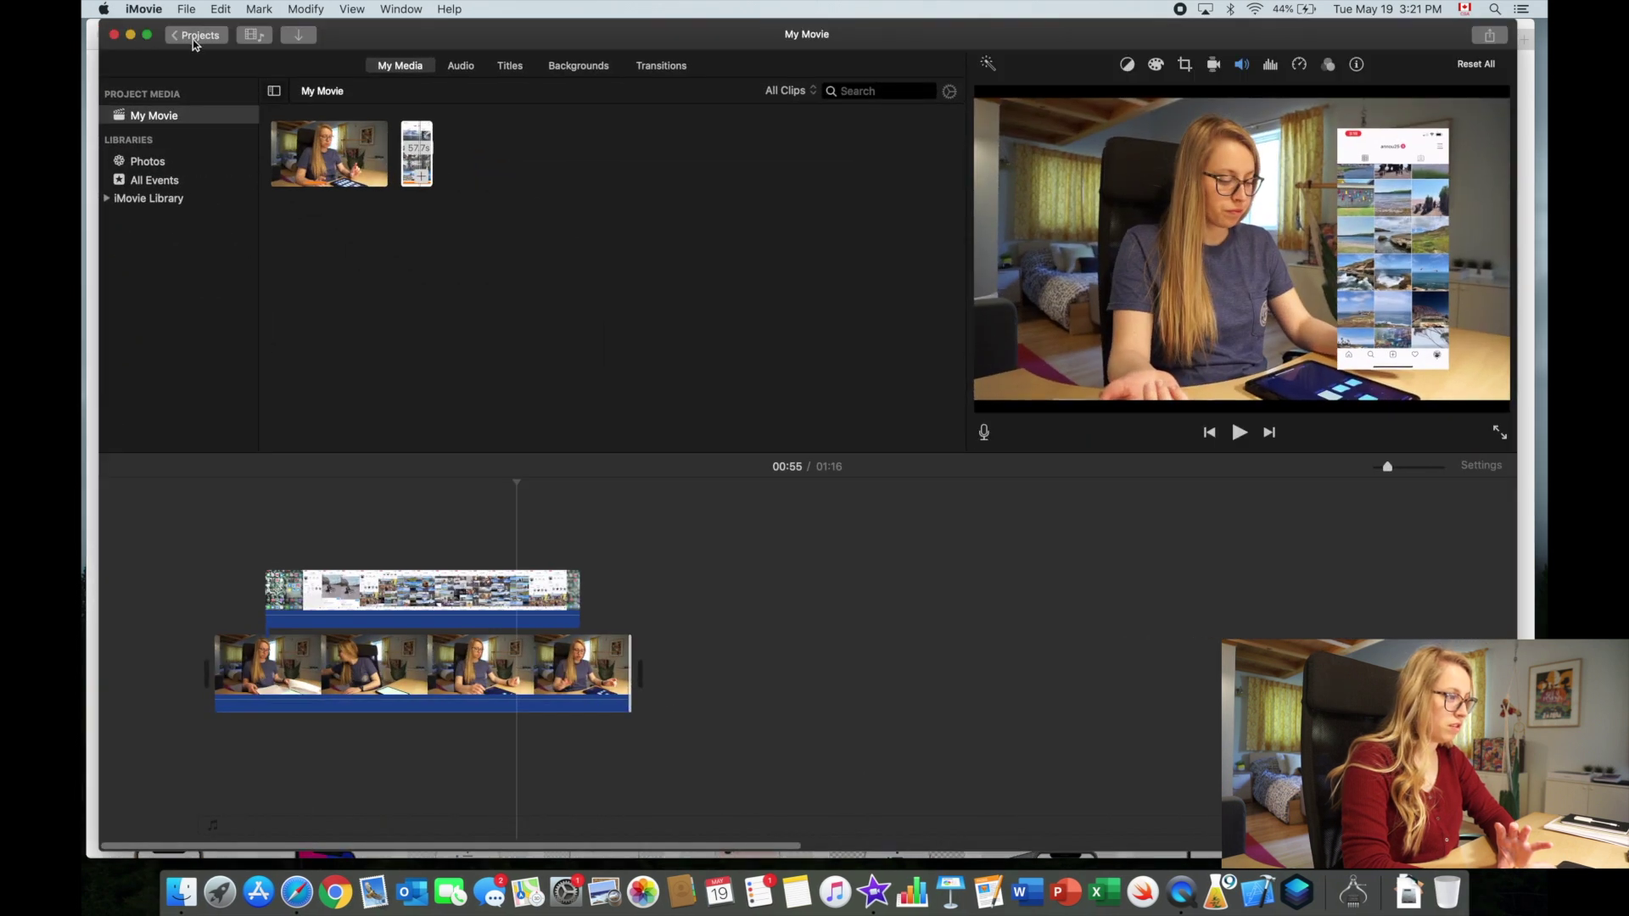
click(194, 38)
text(iPhone)
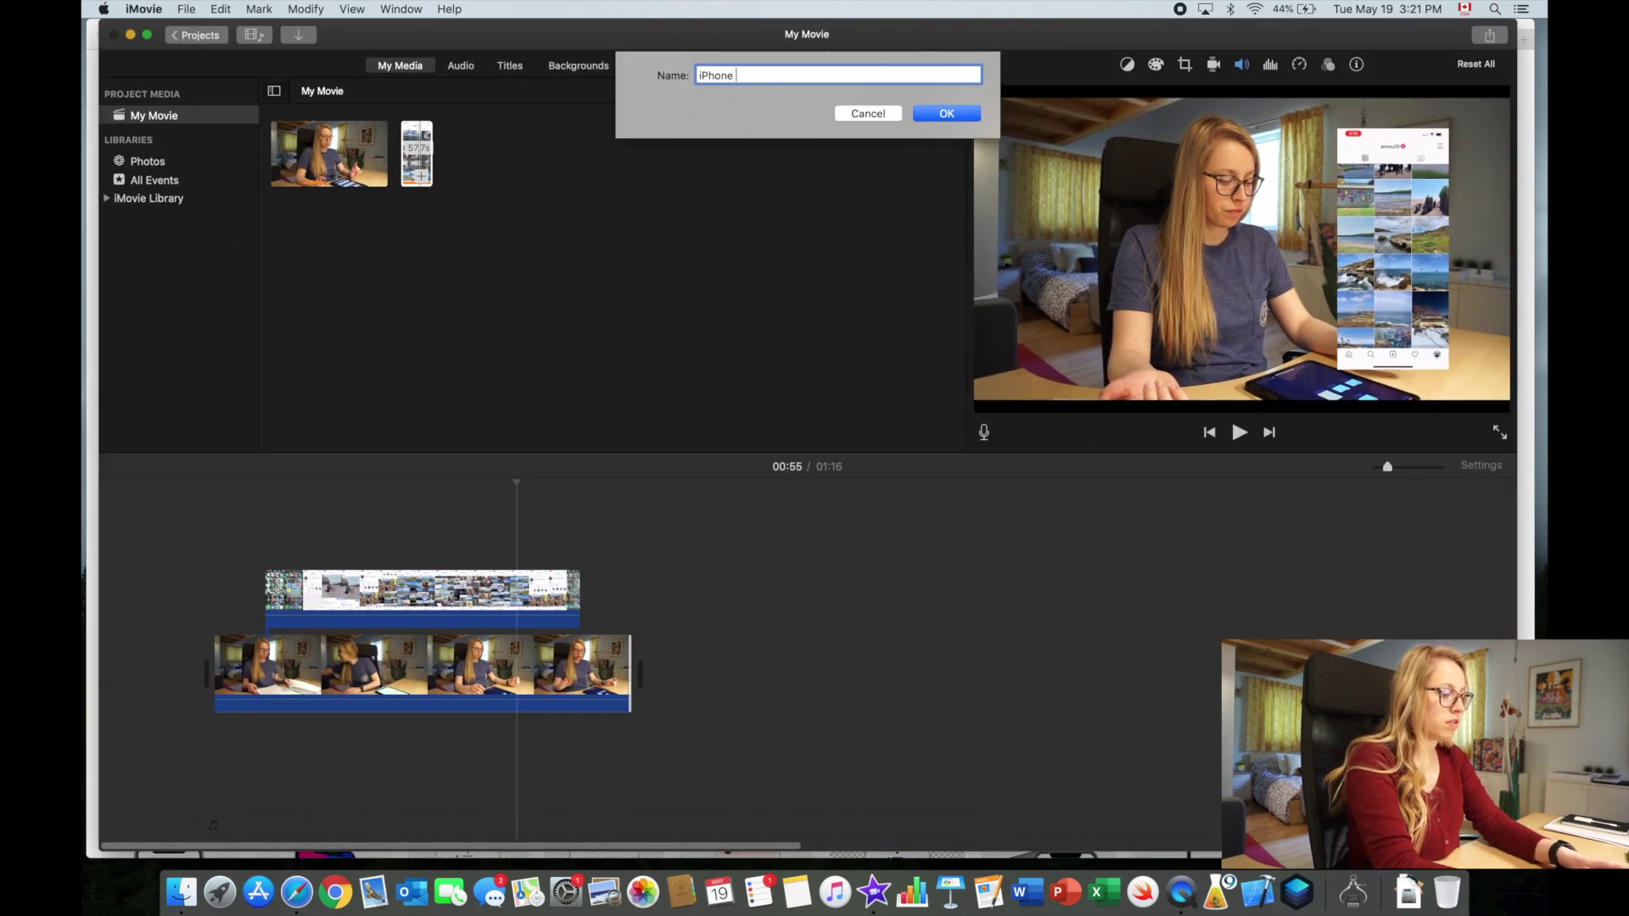
text( recording )
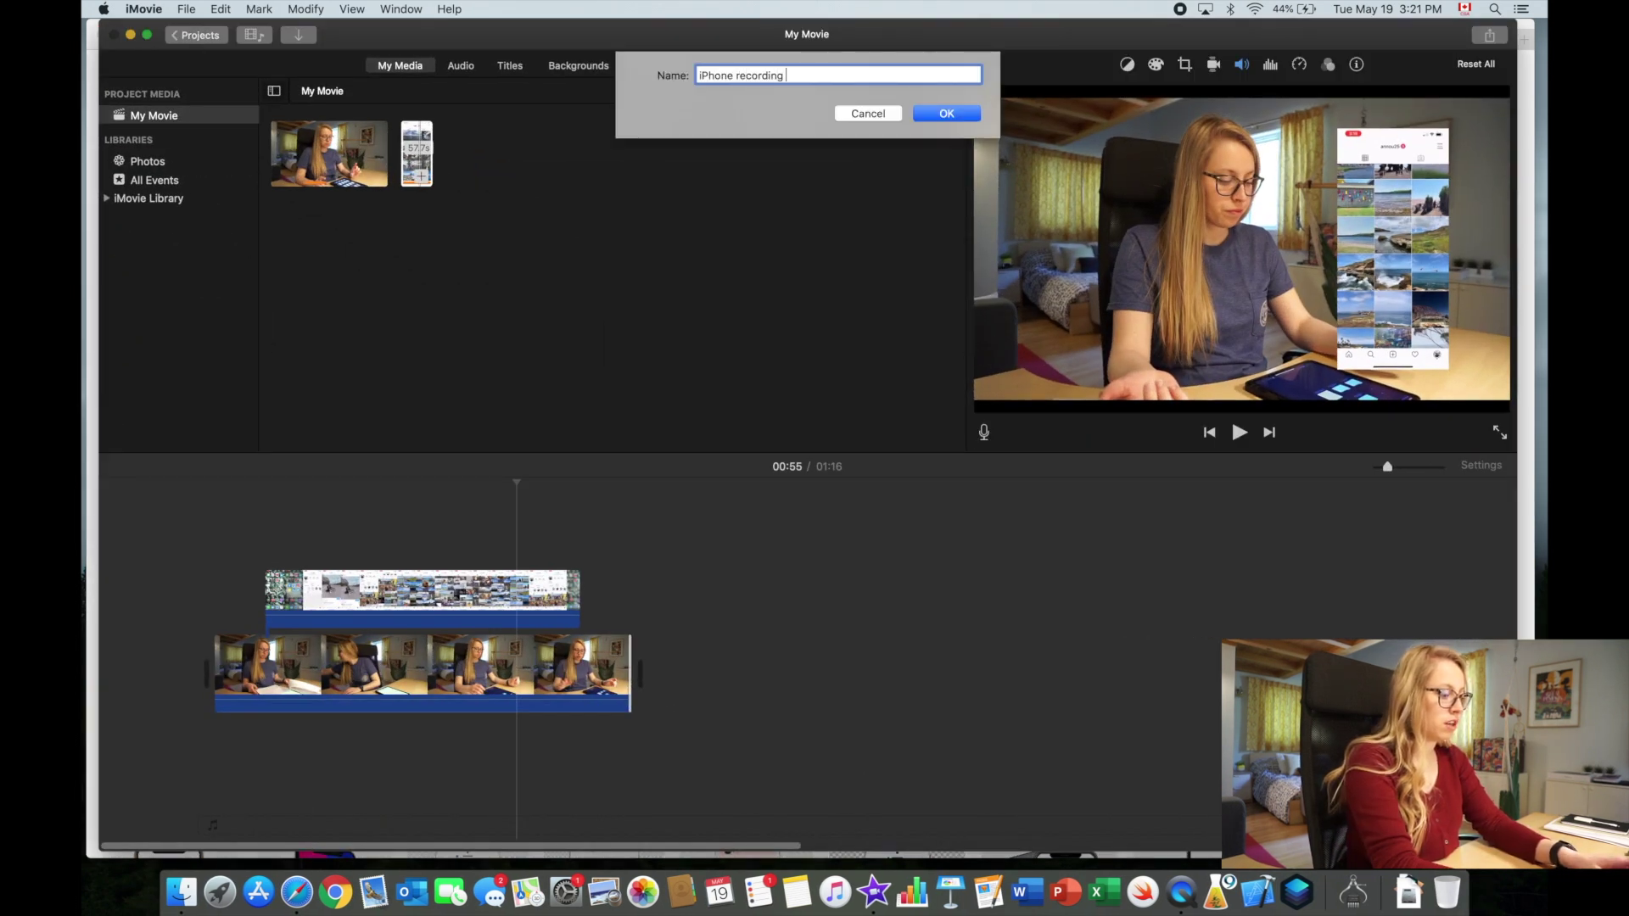
text(1)
Step: Confirm the old project's name 'iPhone recording 1' and start a new Movie project
key(Return)
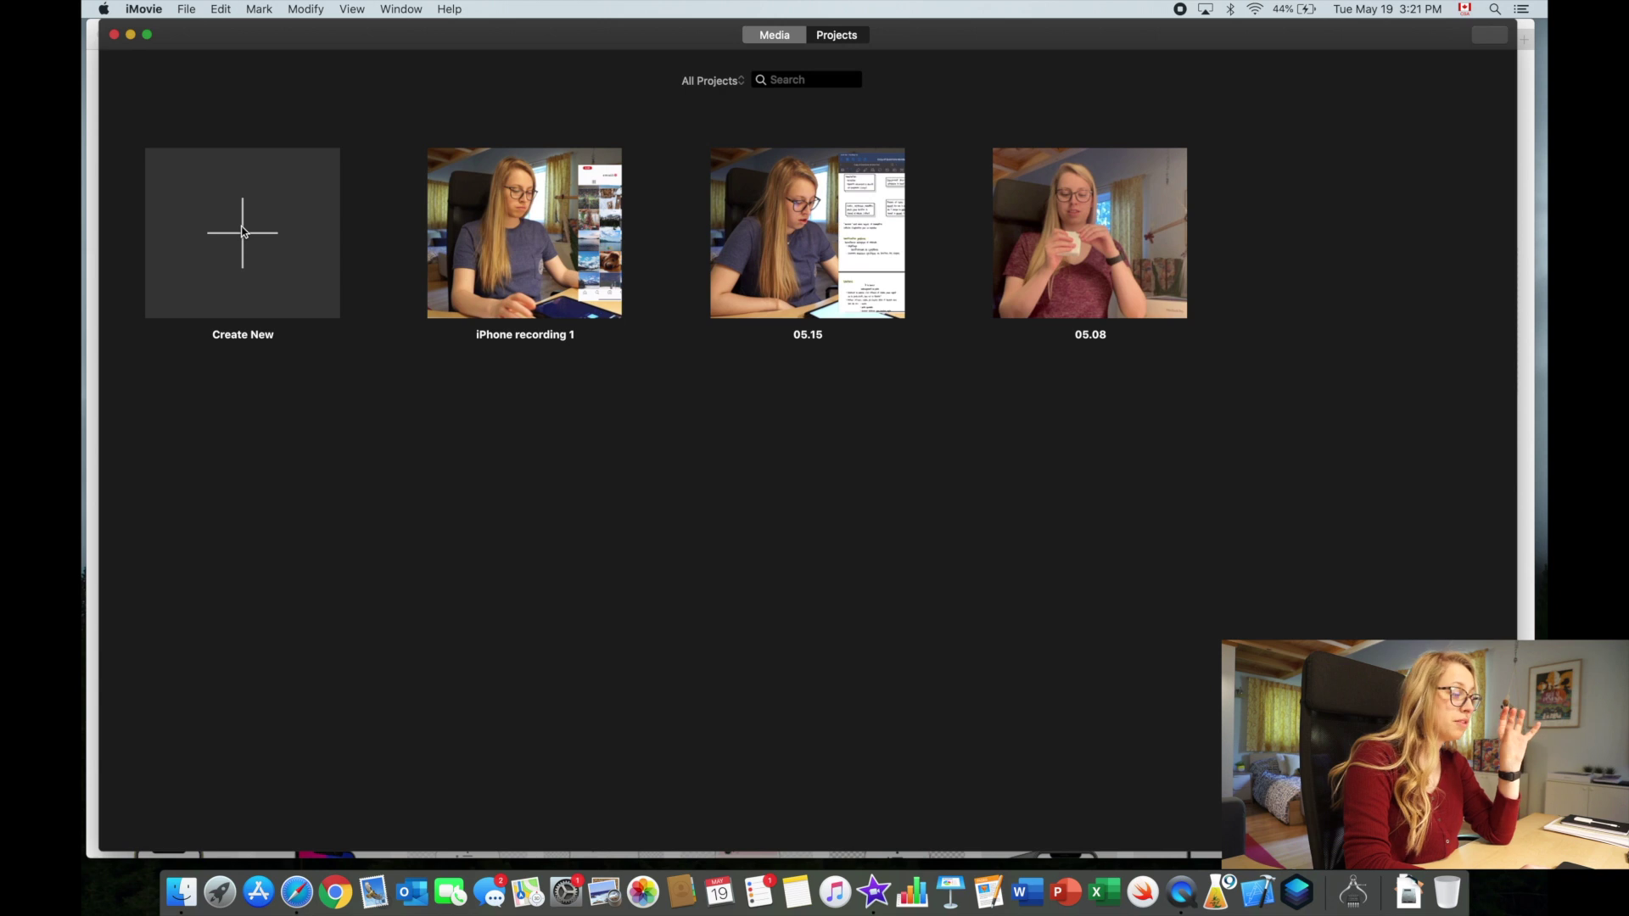
click(243, 232)
click(237, 320)
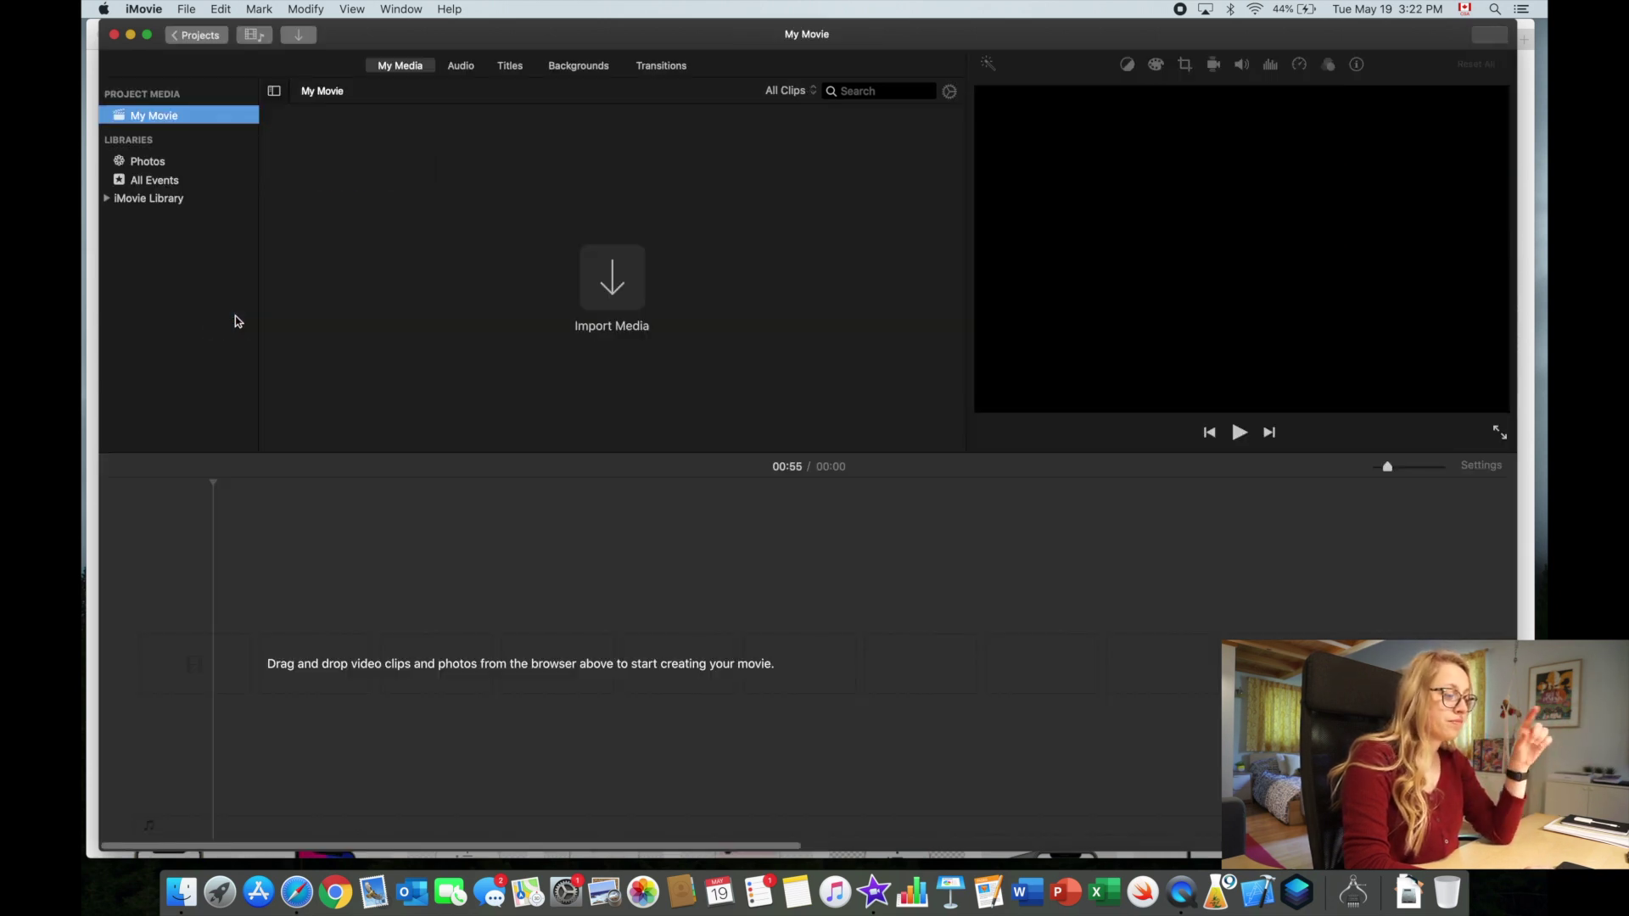
Step: Import iPhone recording 1.mov onto the empty timeline and set the playhead to 00:29
click(607, 298)
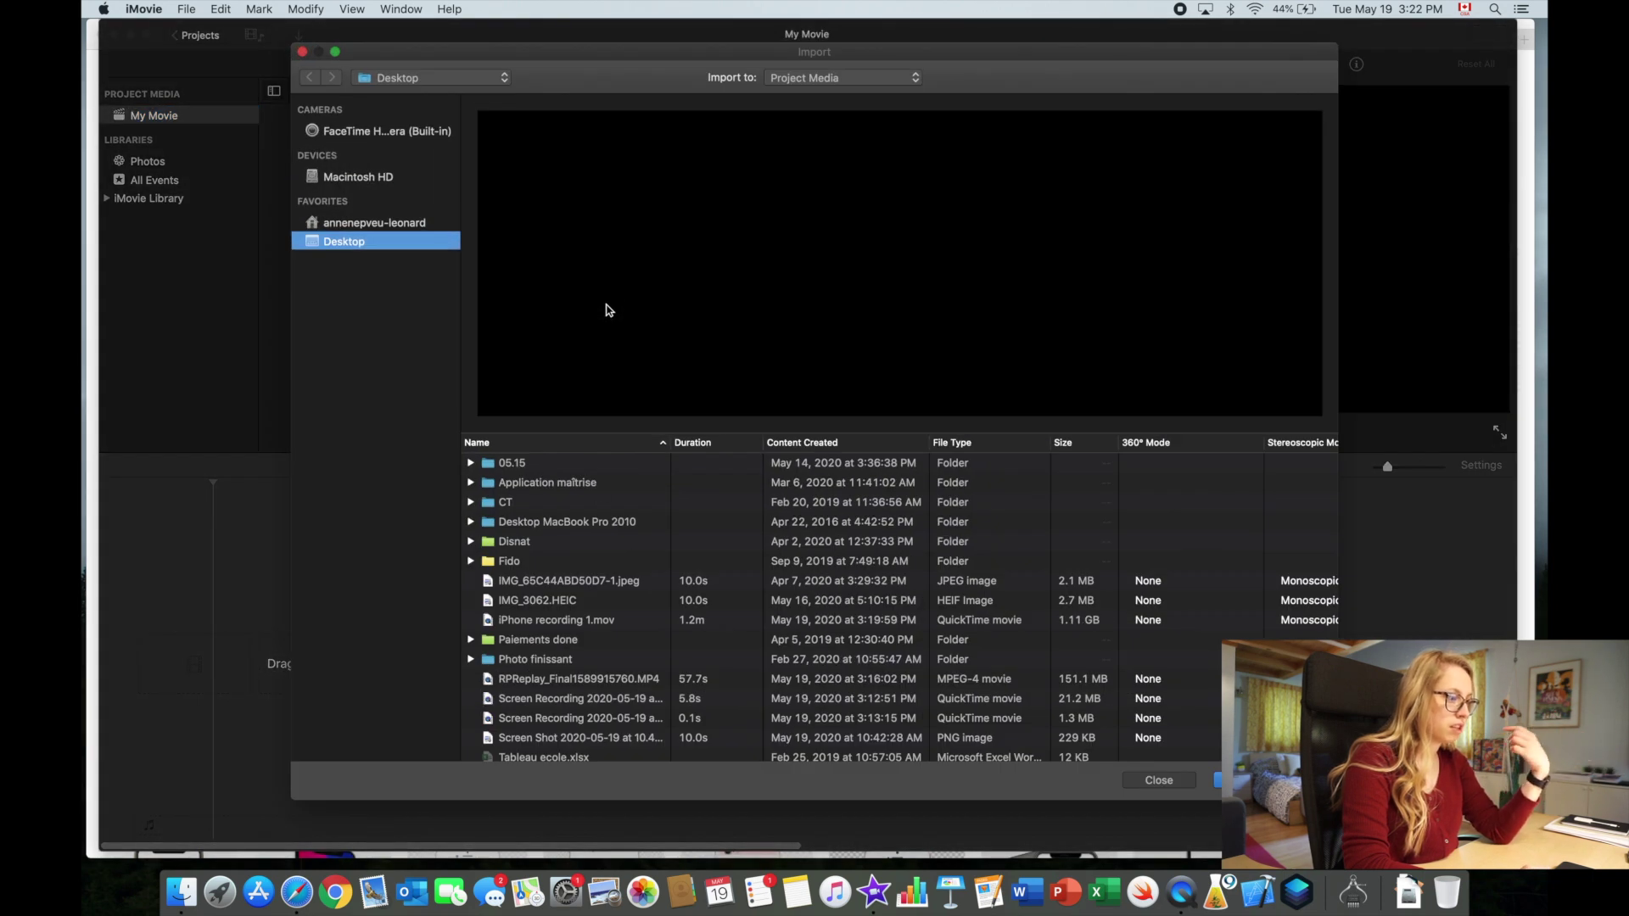
scroll(585, 605, down, 1)
click(586, 601)
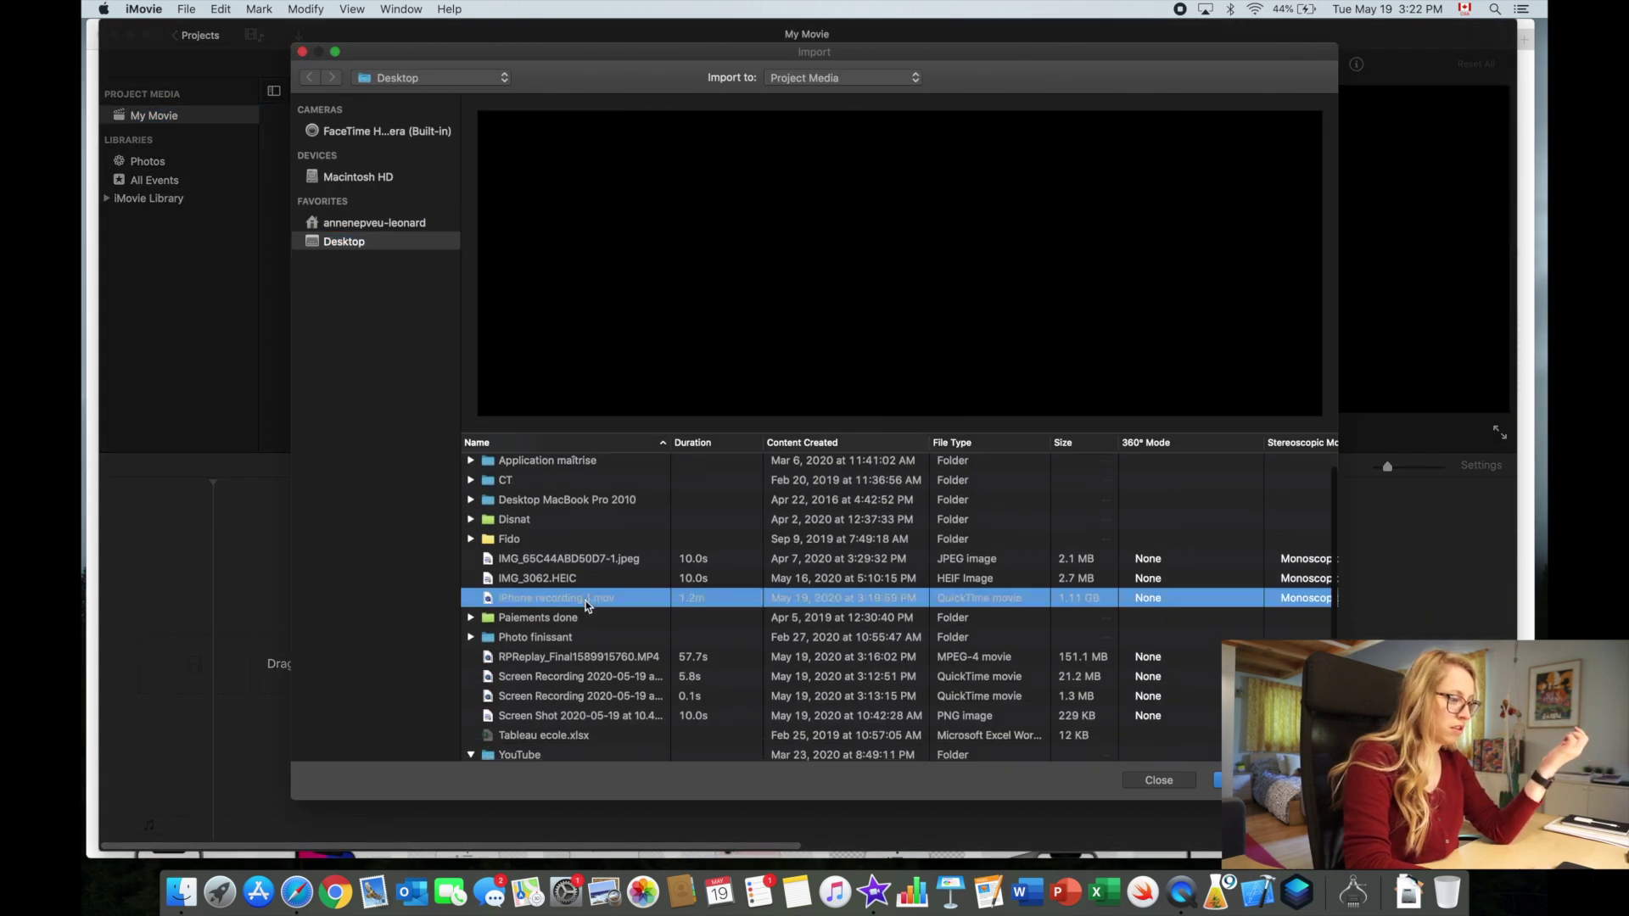
double_click(586, 601)
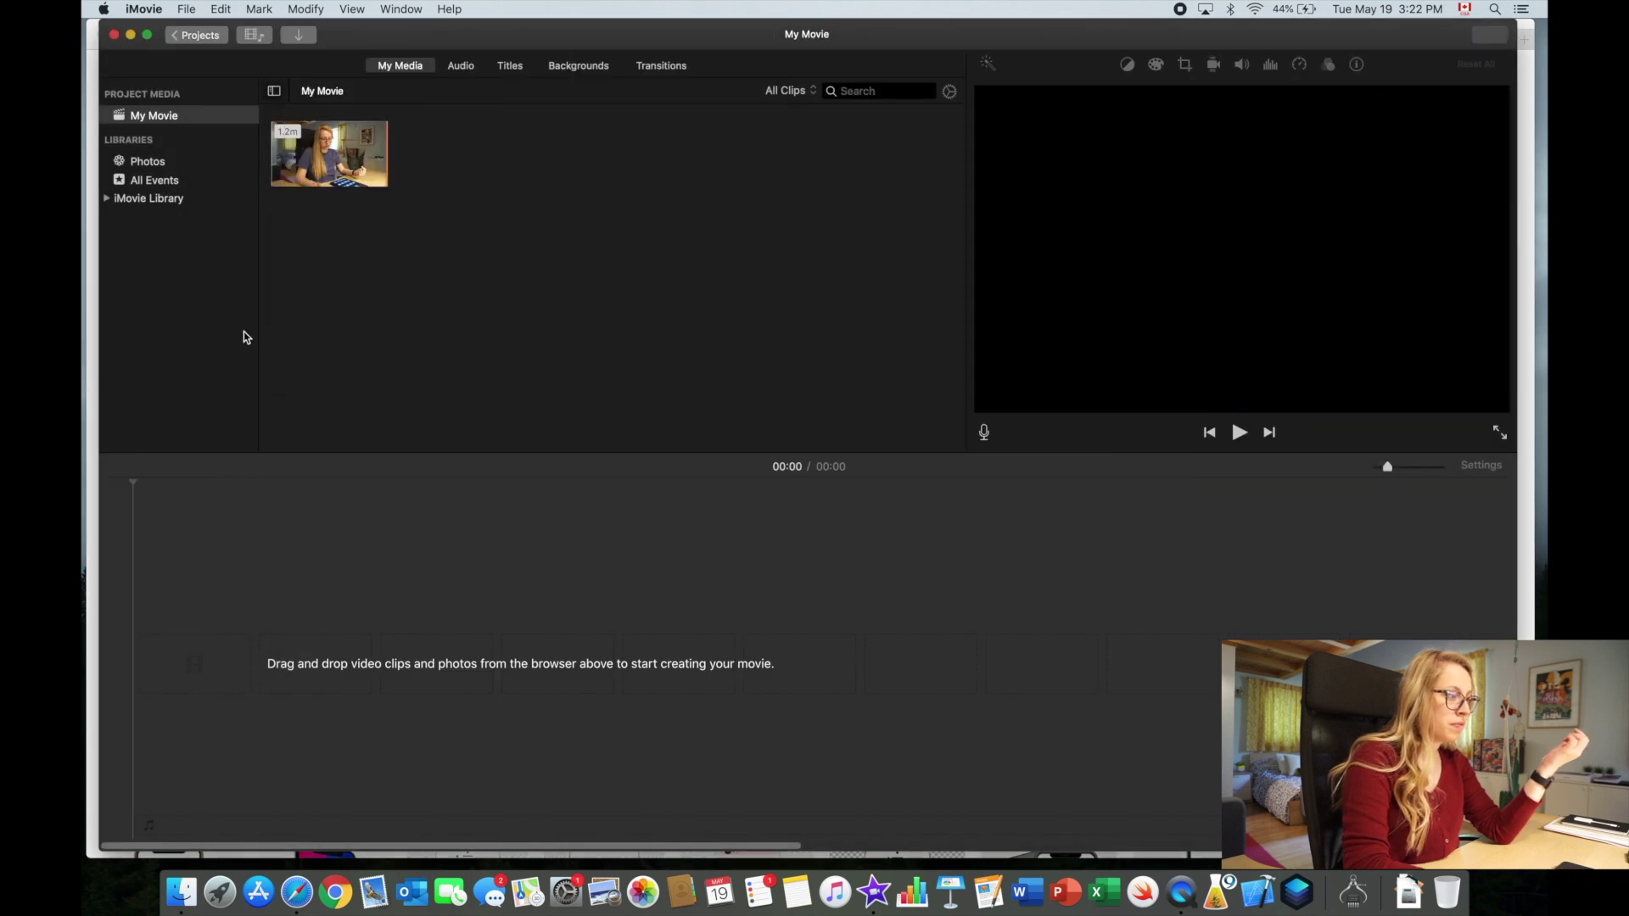
drag(314, 133, 168, 667)
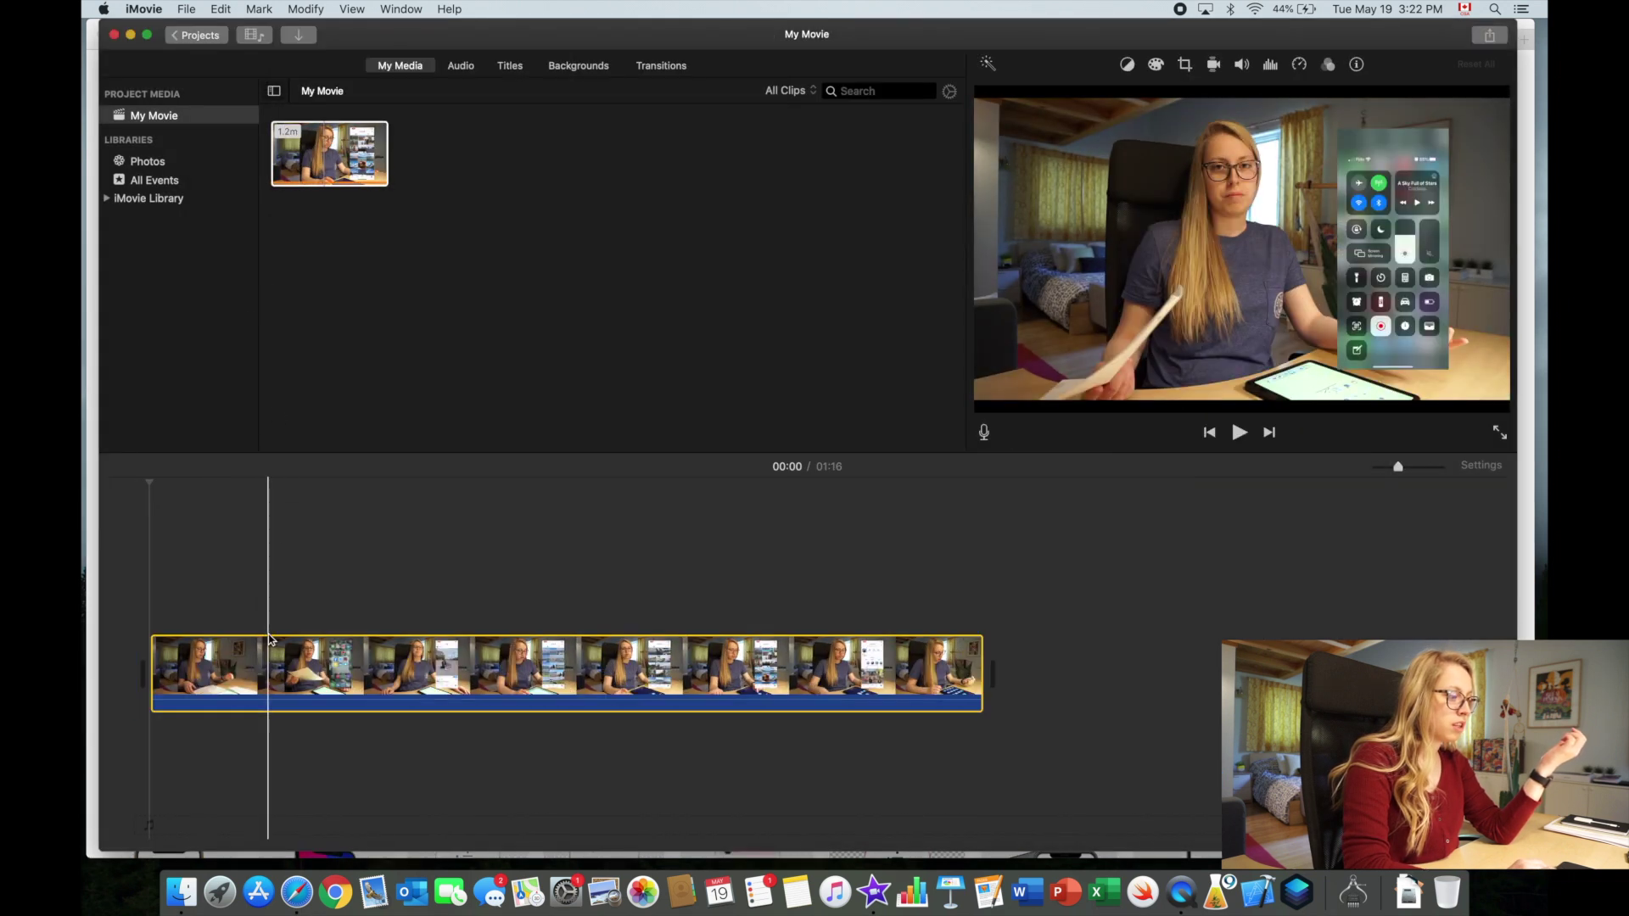
click(466, 649)
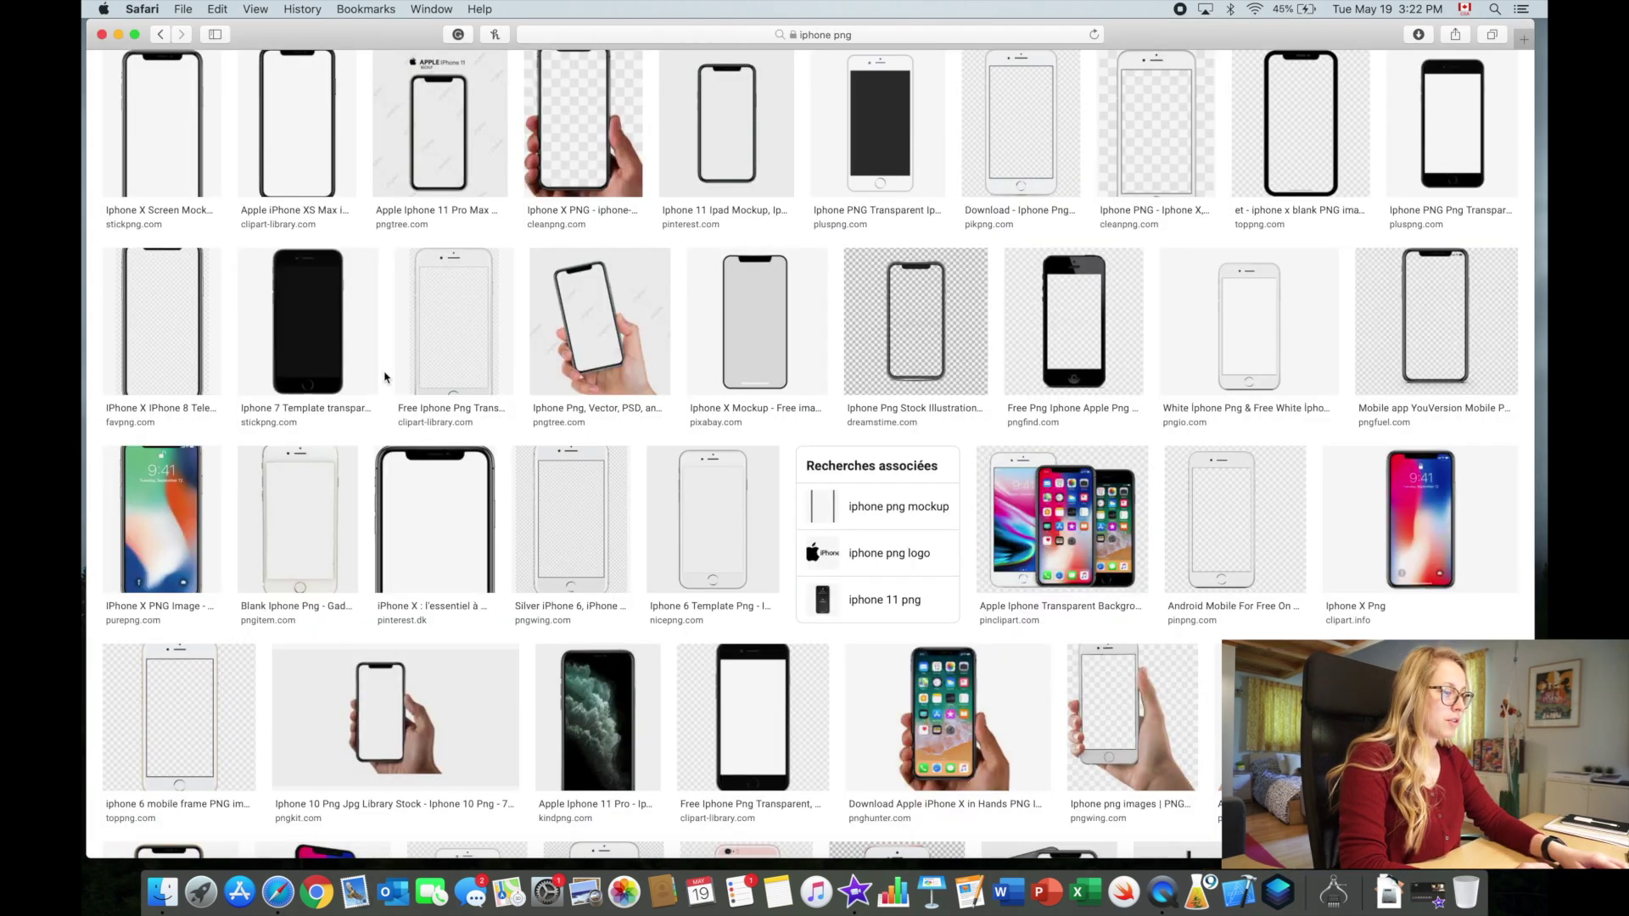
Step: Preview and dismiss the white pikpng iPhone frame and the first iPhone X mockup results
scroll(568, 527, up, 5)
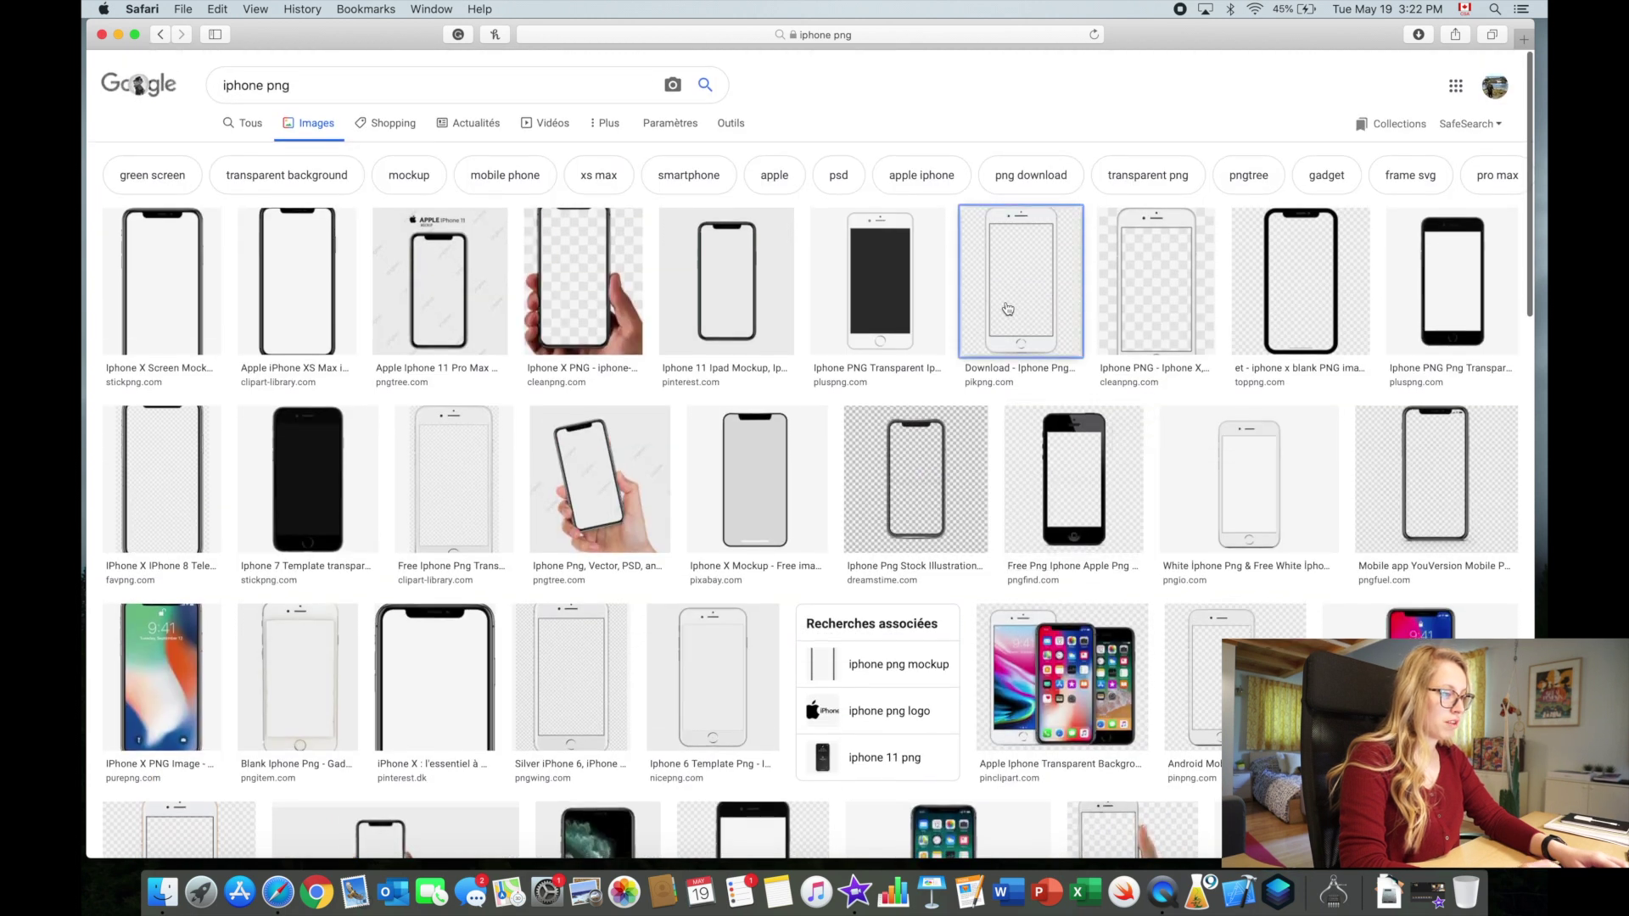
click(1008, 311)
click(1088, 87)
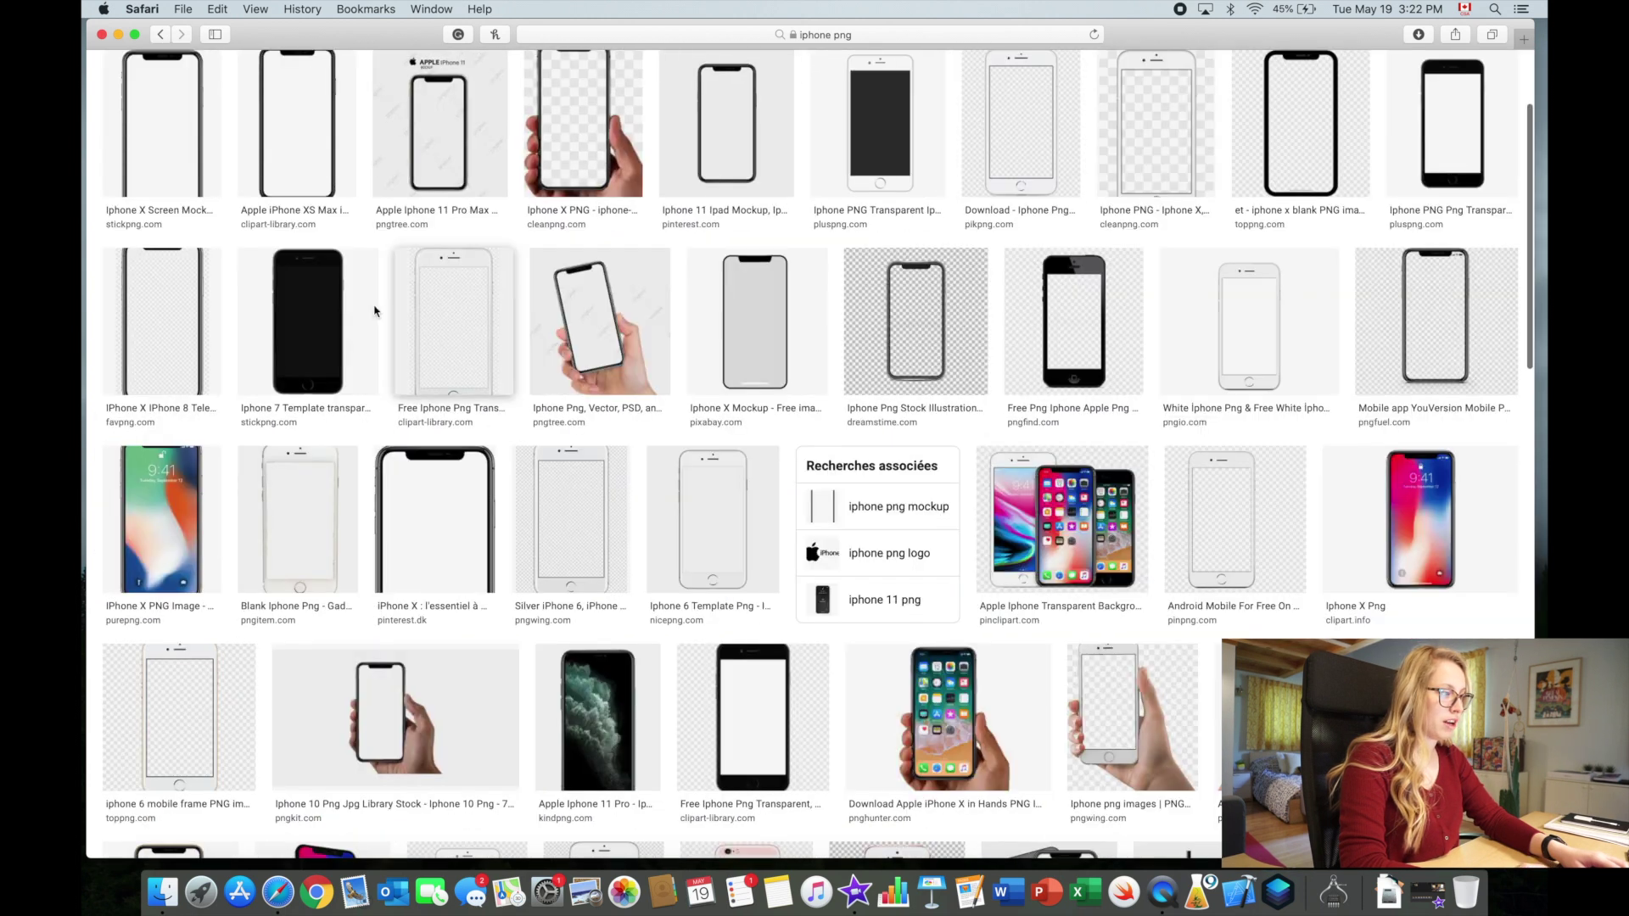
scroll(322, 322, up, 3)
click(164, 258)
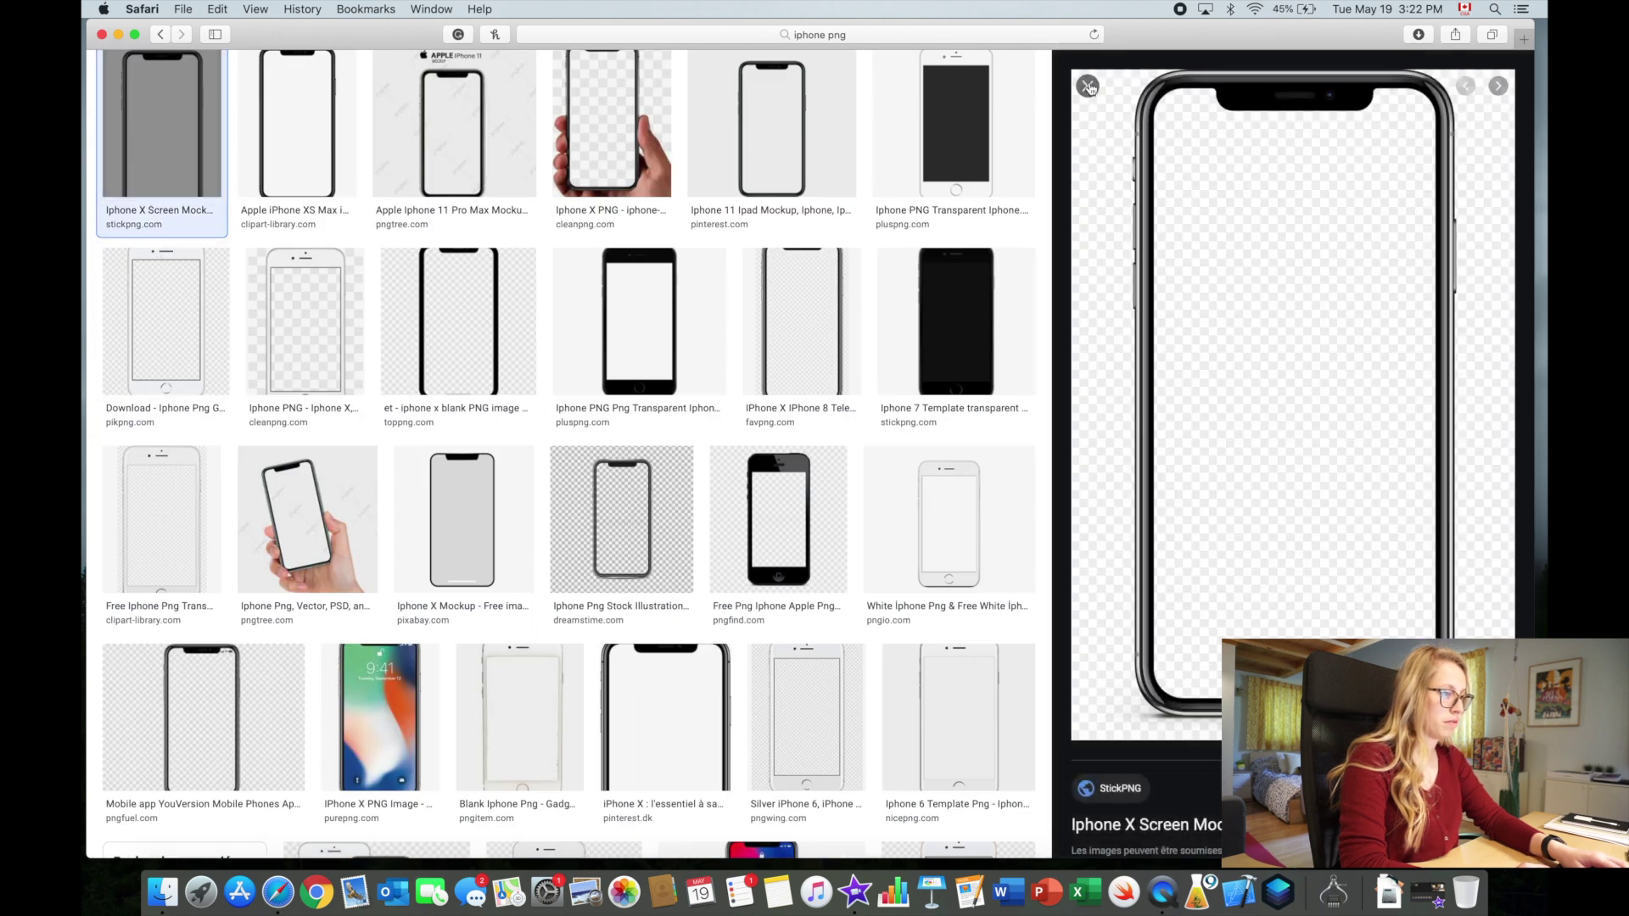
click(1089, 88)
Step: Recheck the pikpng frame, then open the transparent iPhone X iPhone 8 frame preview's image menu
scroll(432, 442, up, 3)
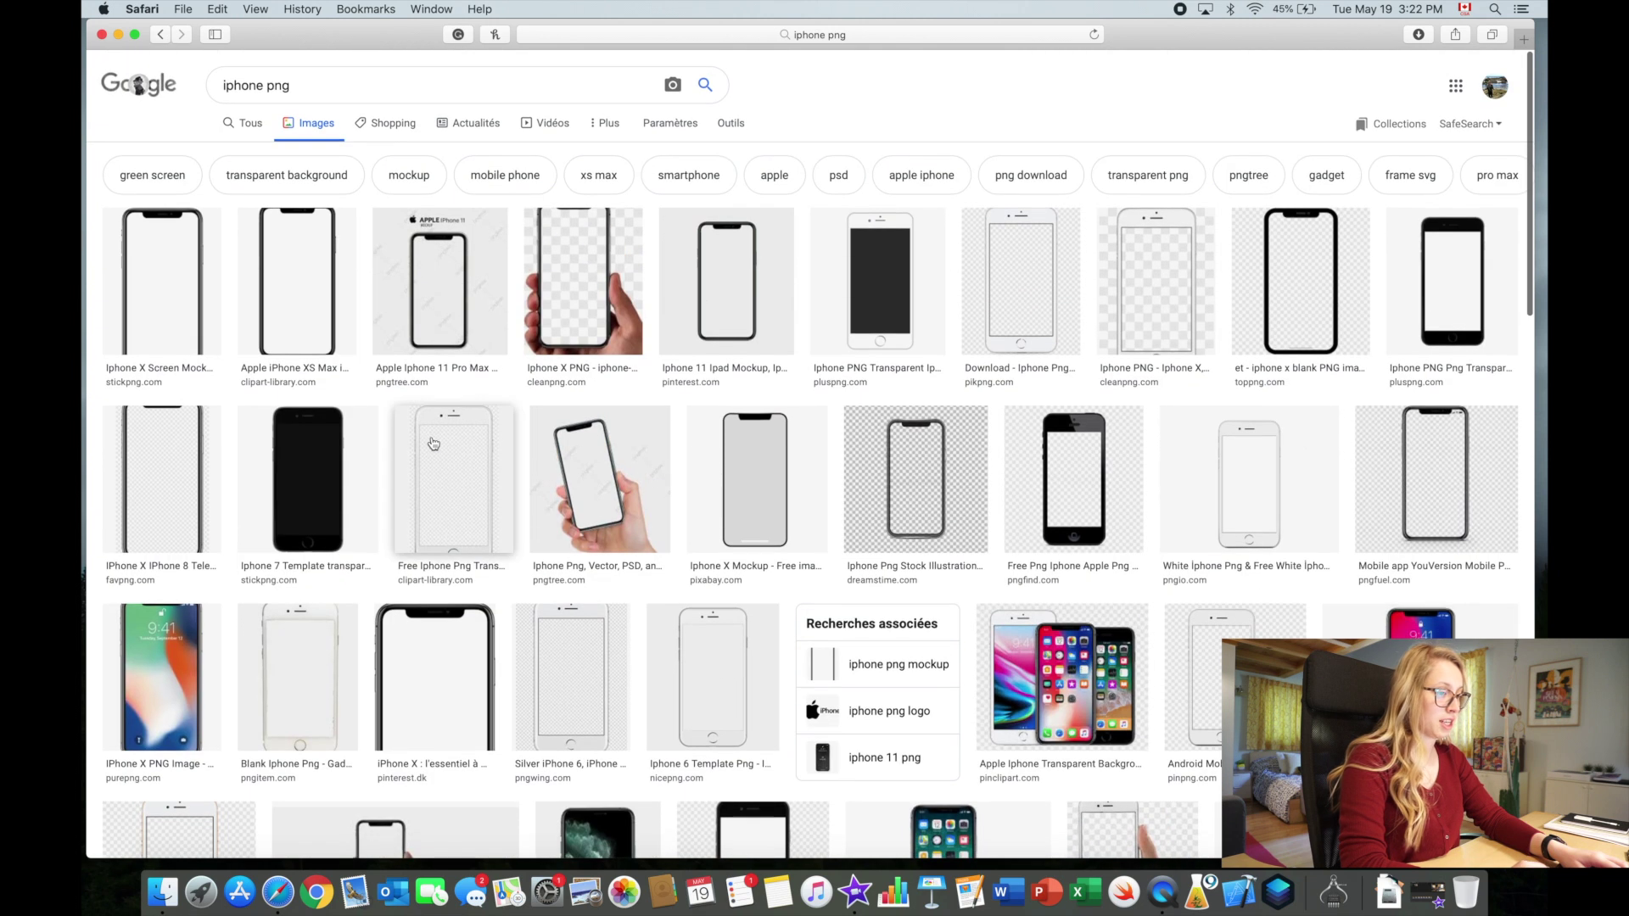
click(1034, 337)
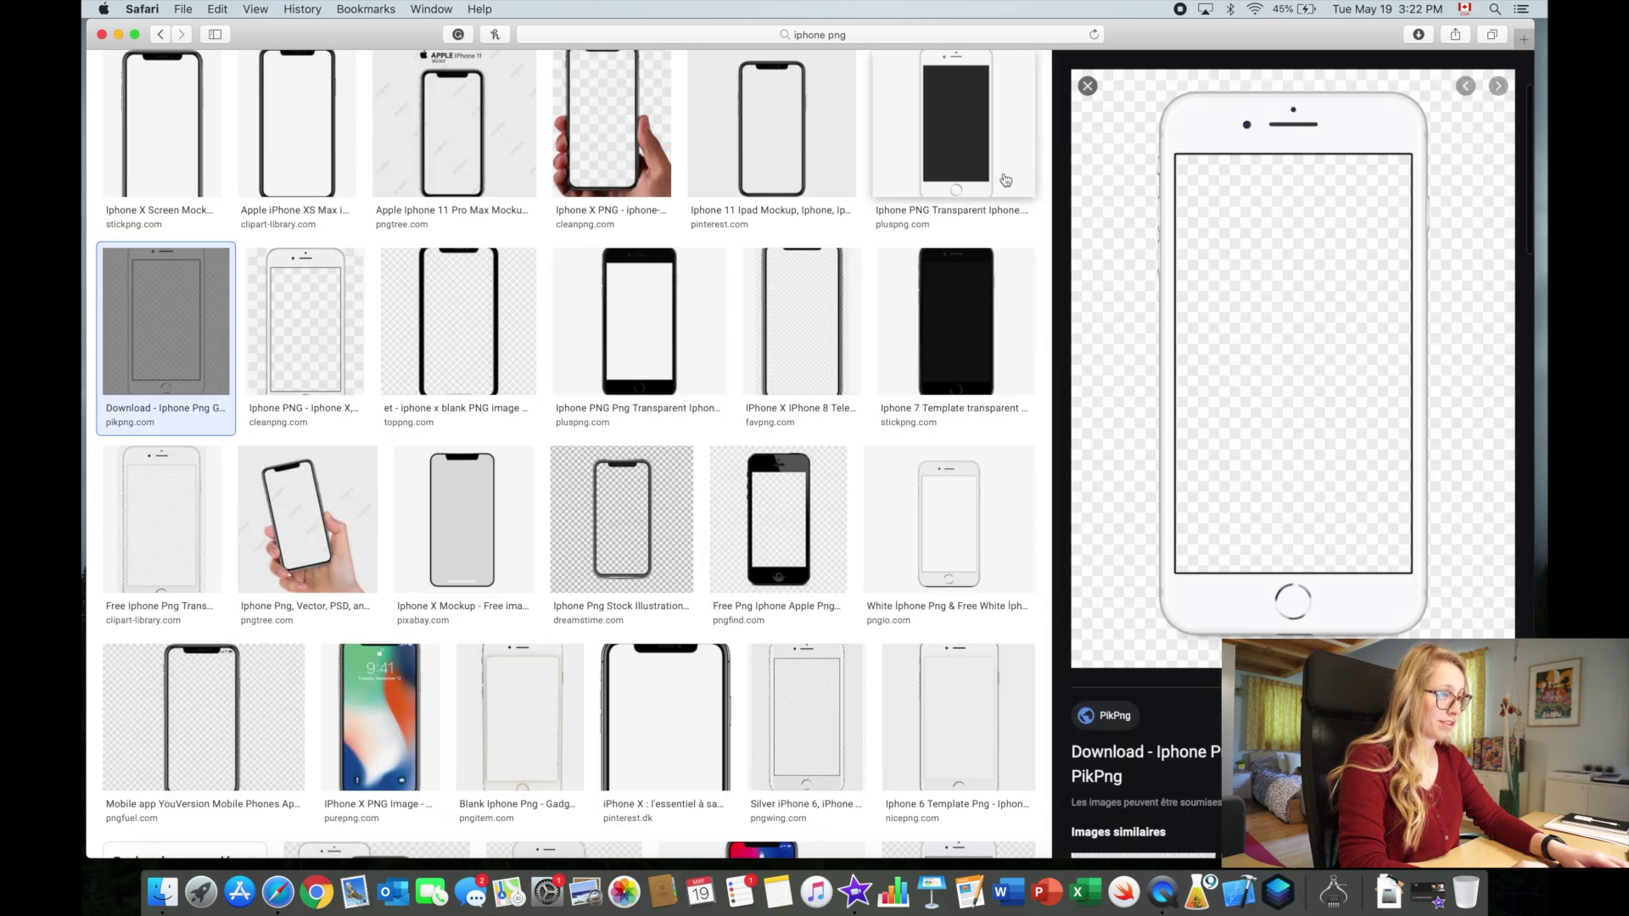
click(1087, 88)
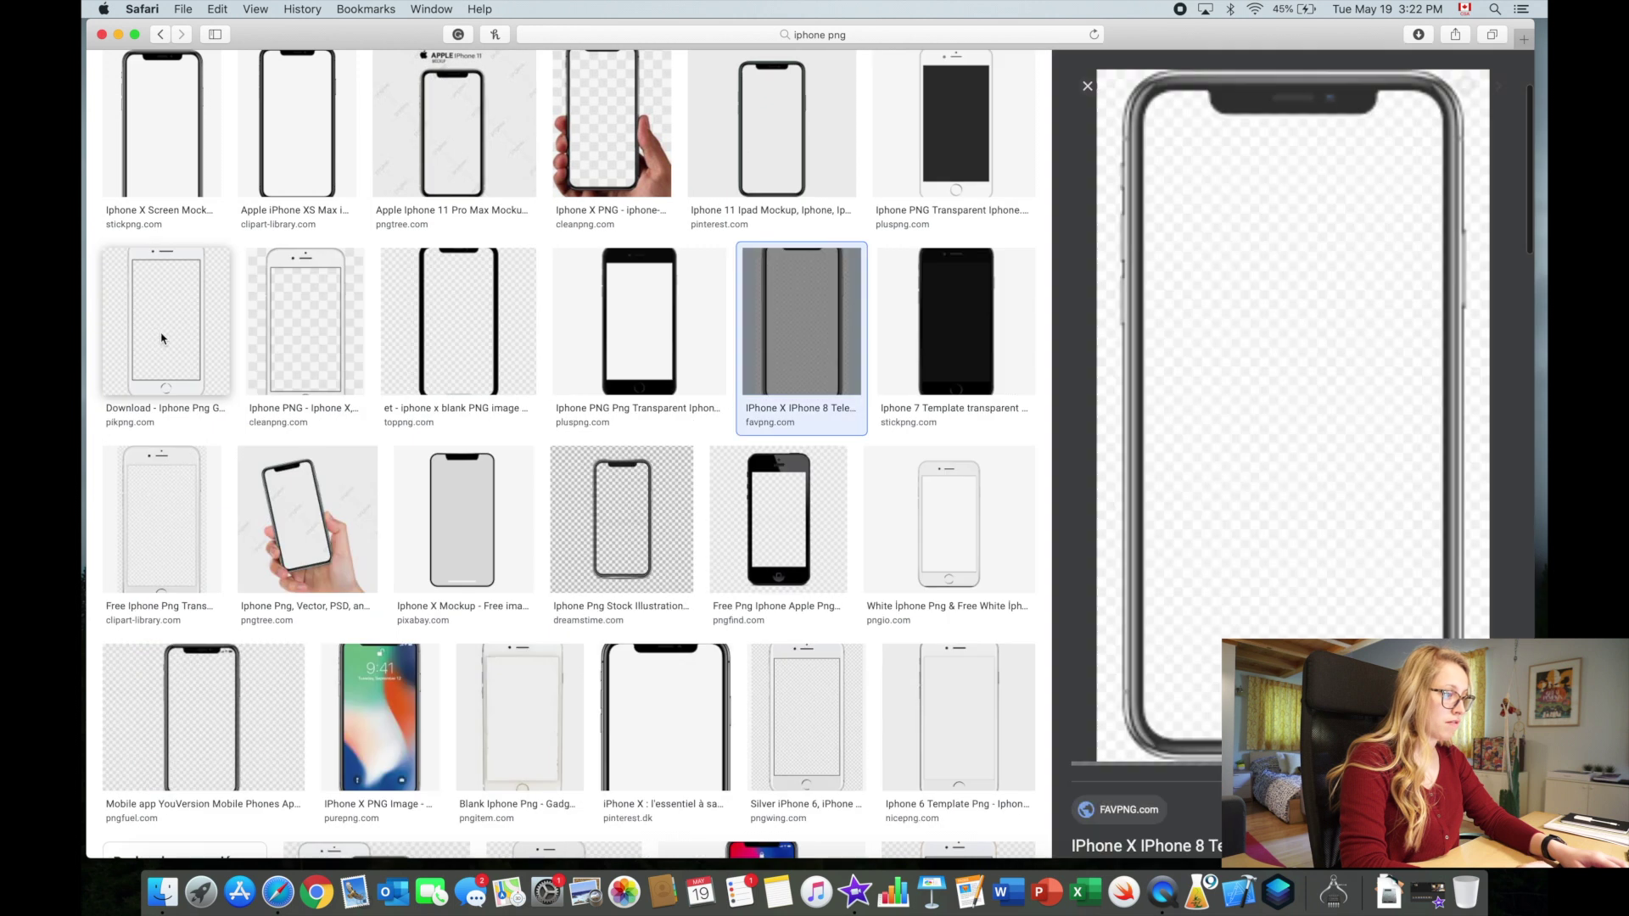
click(163, 337)
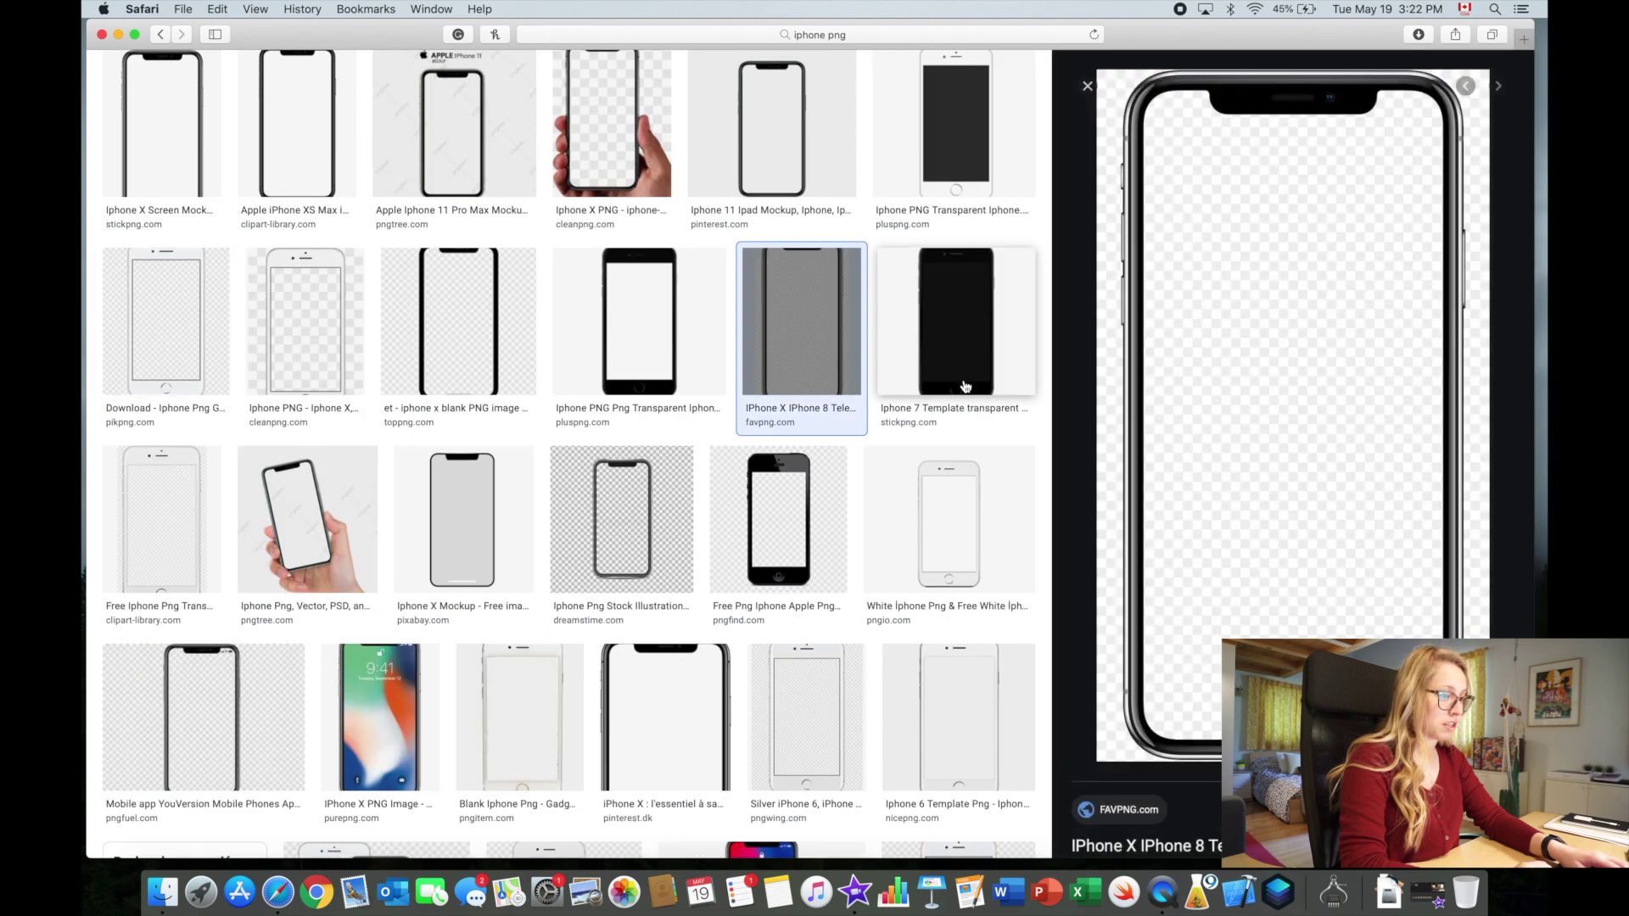
right_click(1235, 419)
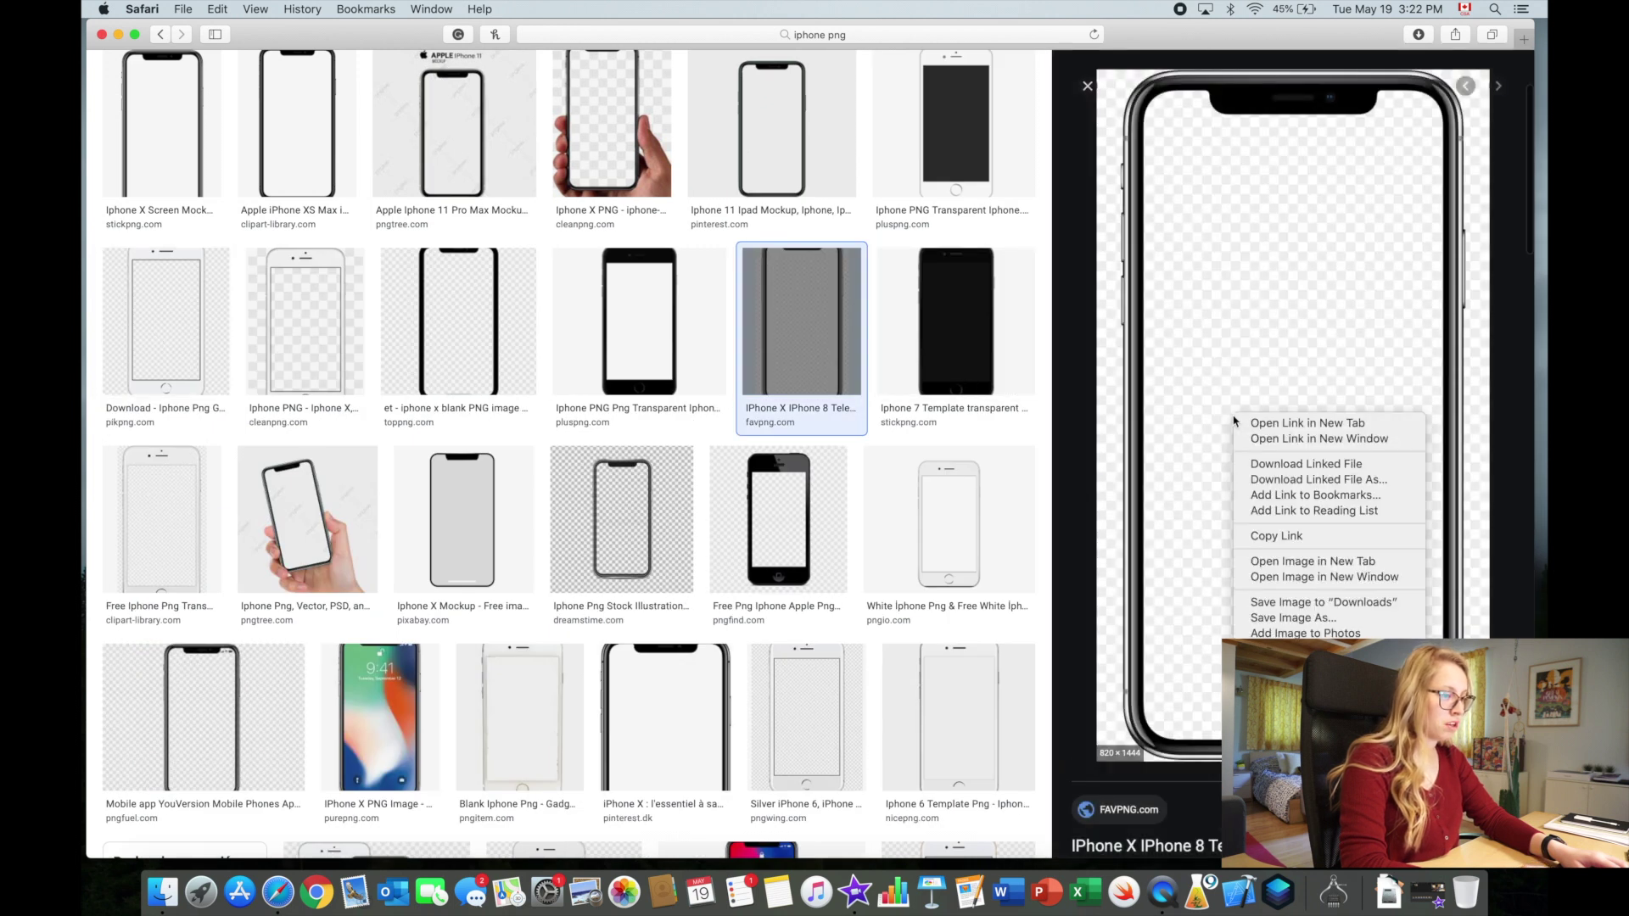
Step: Save the transparent iPhone X frame image to the Desktop under its suggested name
click(1259, 619)
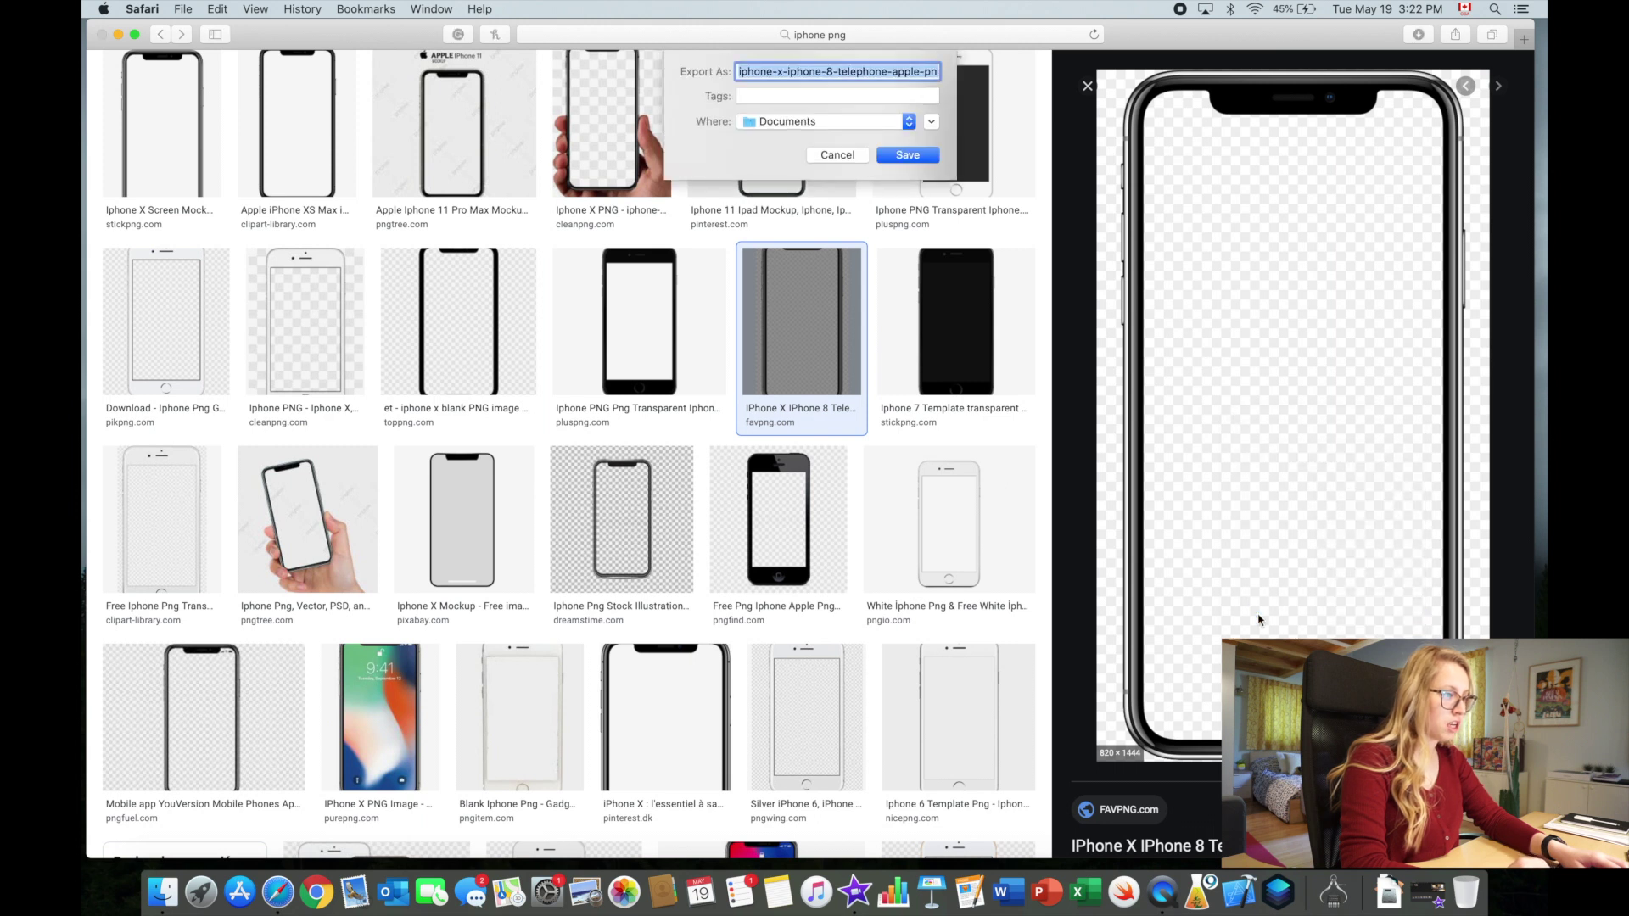
key(Right)
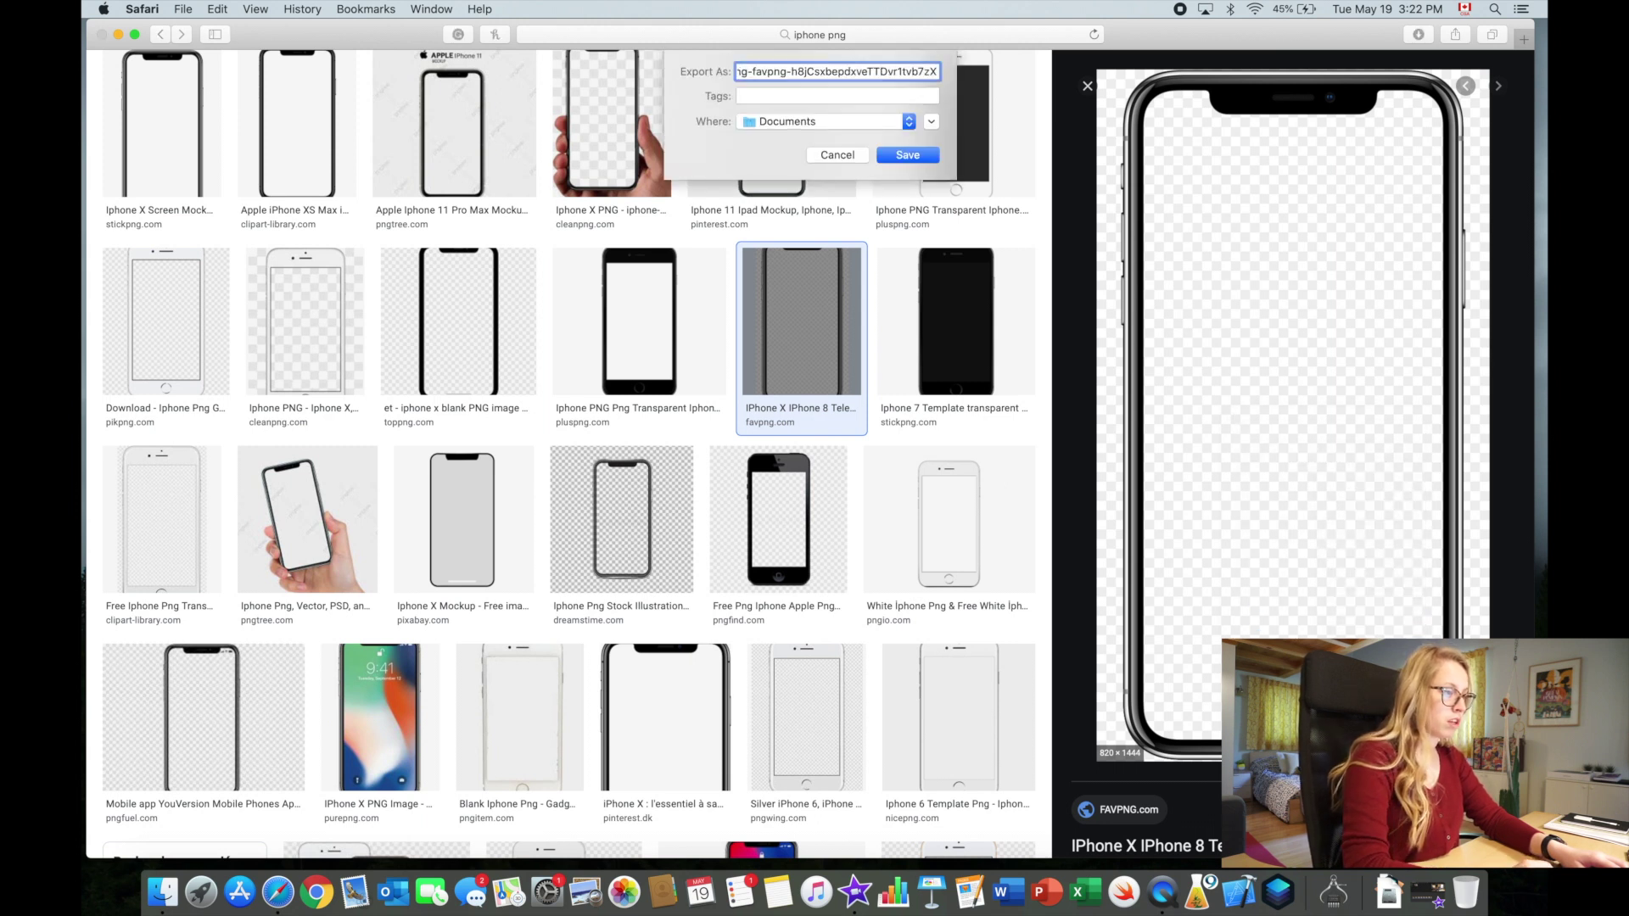
click(853, 127)
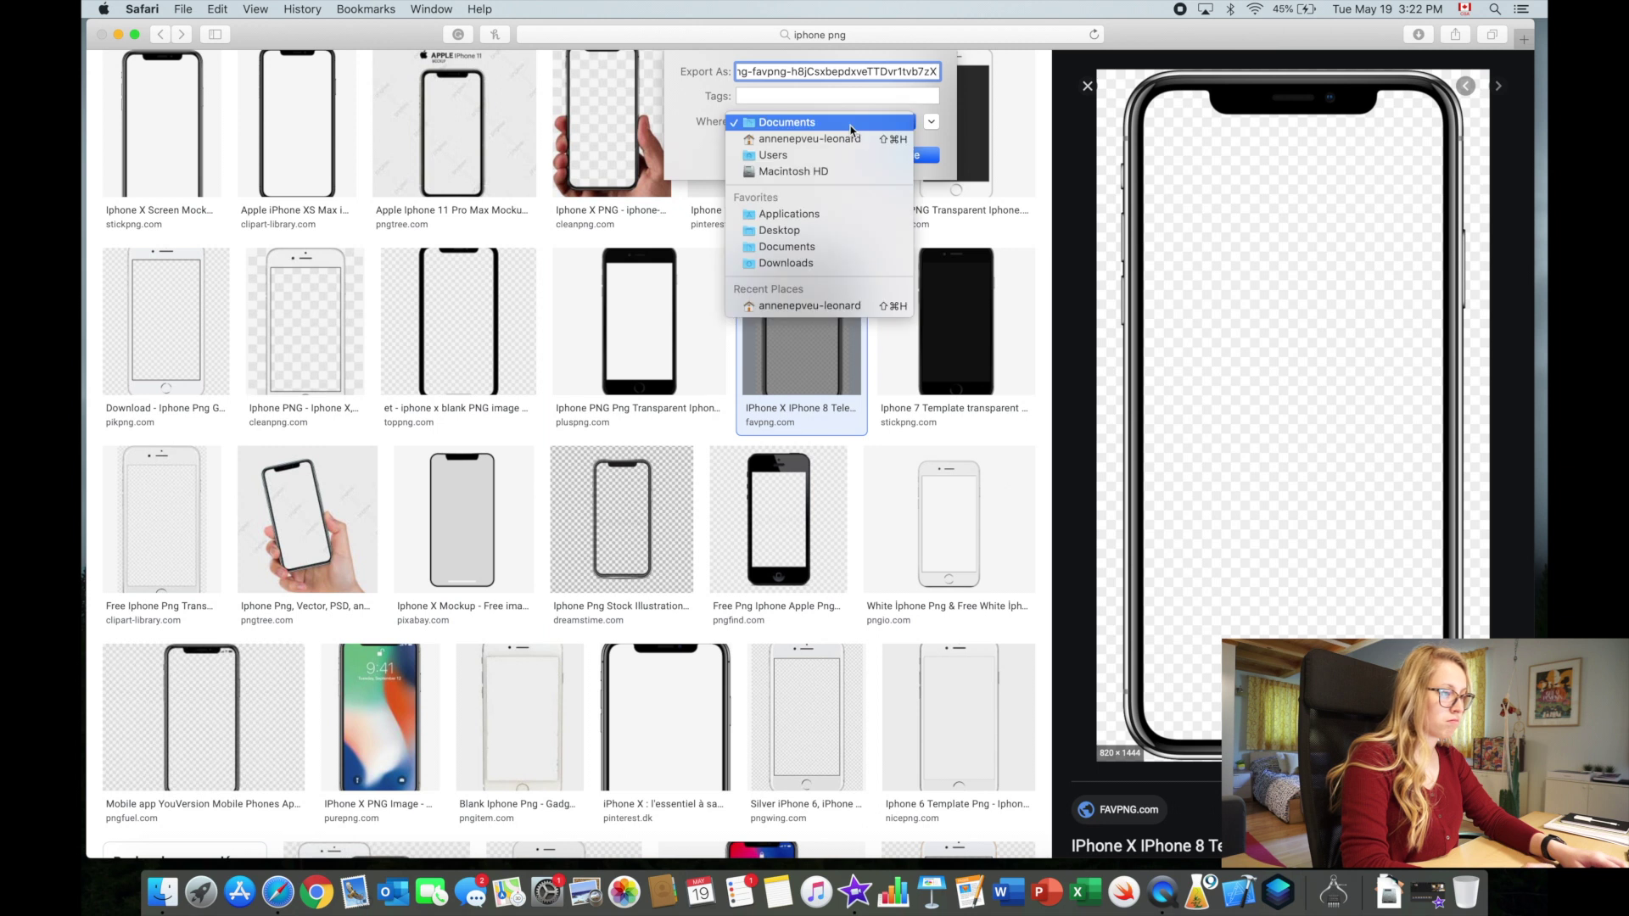
click(796, 237)
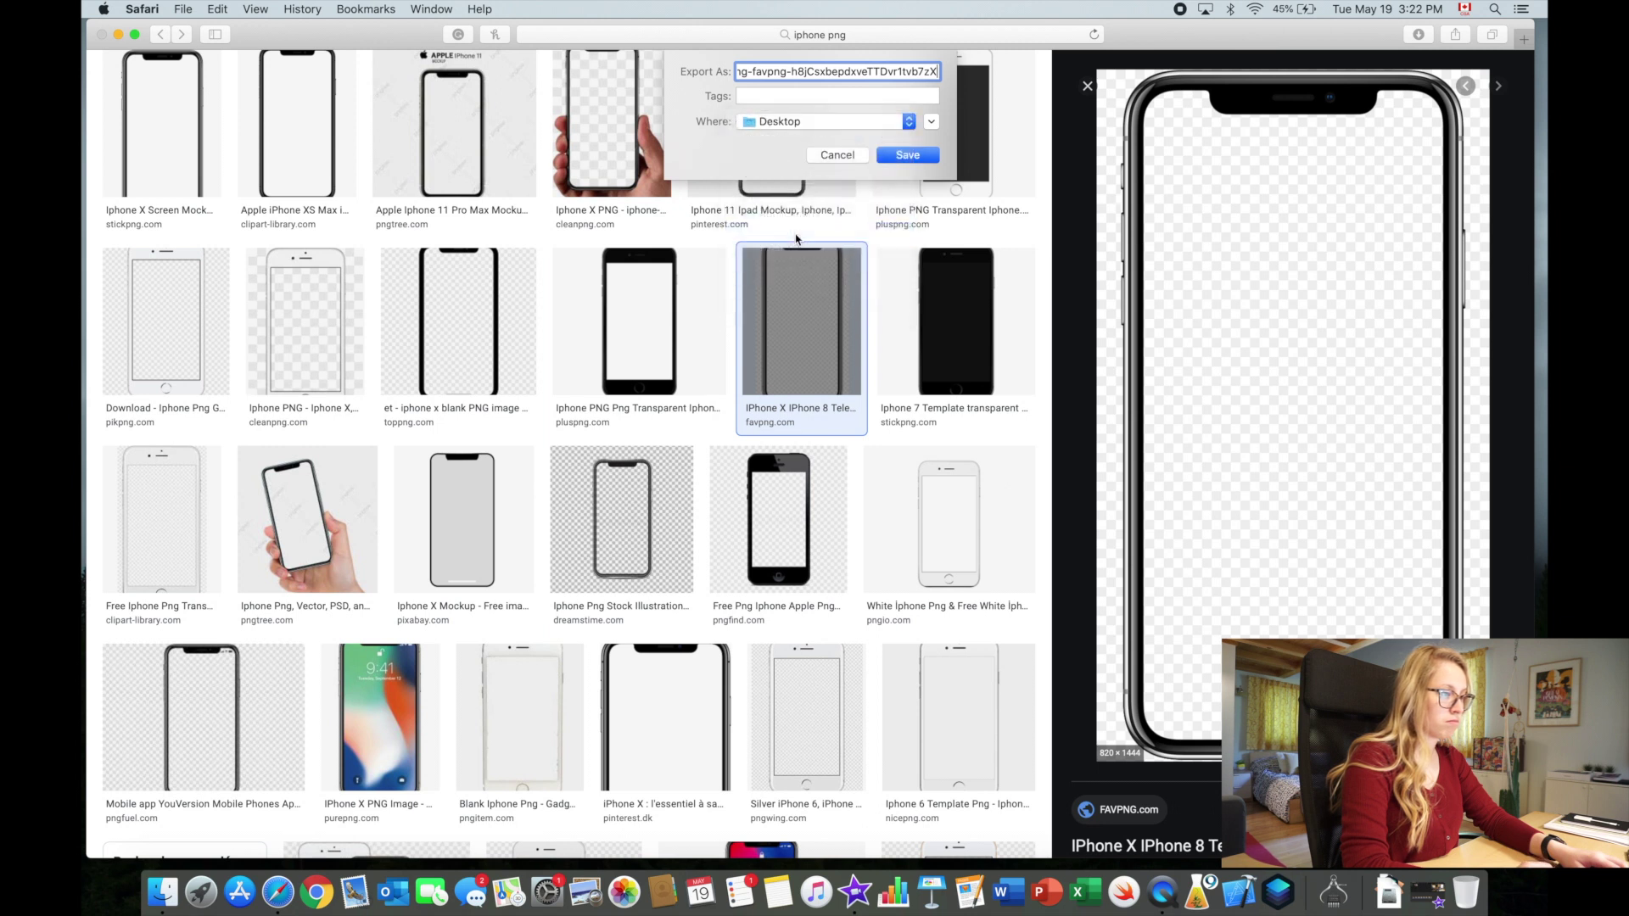
click(889, 159)
Step: Switch back to the iMovie window
key(ctrl+Up)
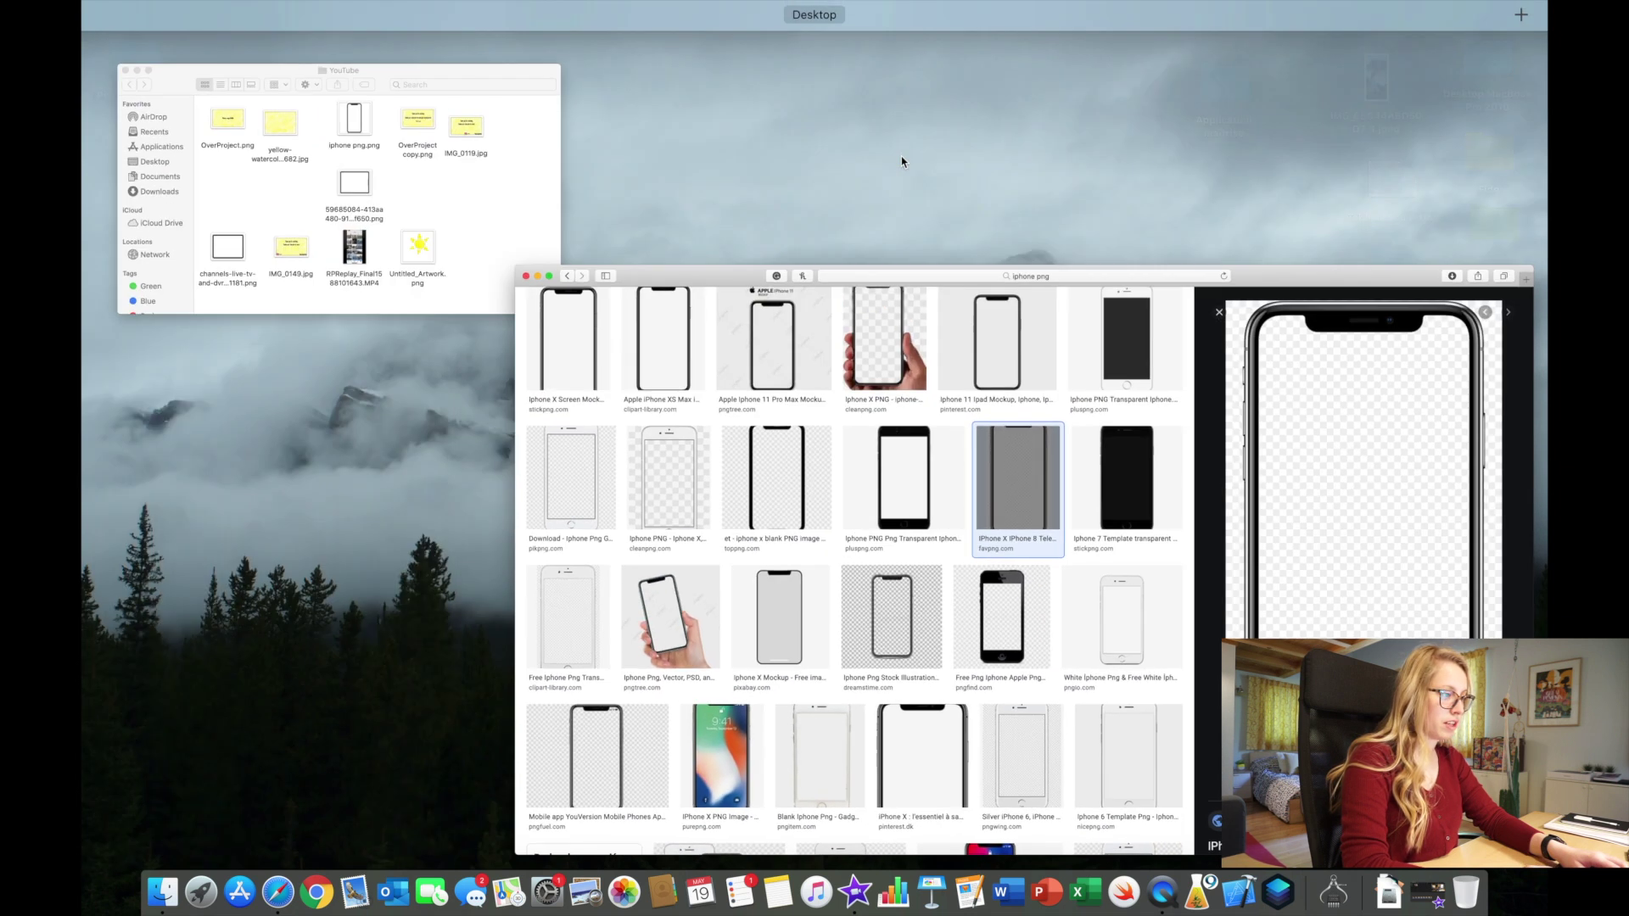
key(ctrl+Up)
click(1428, 893)
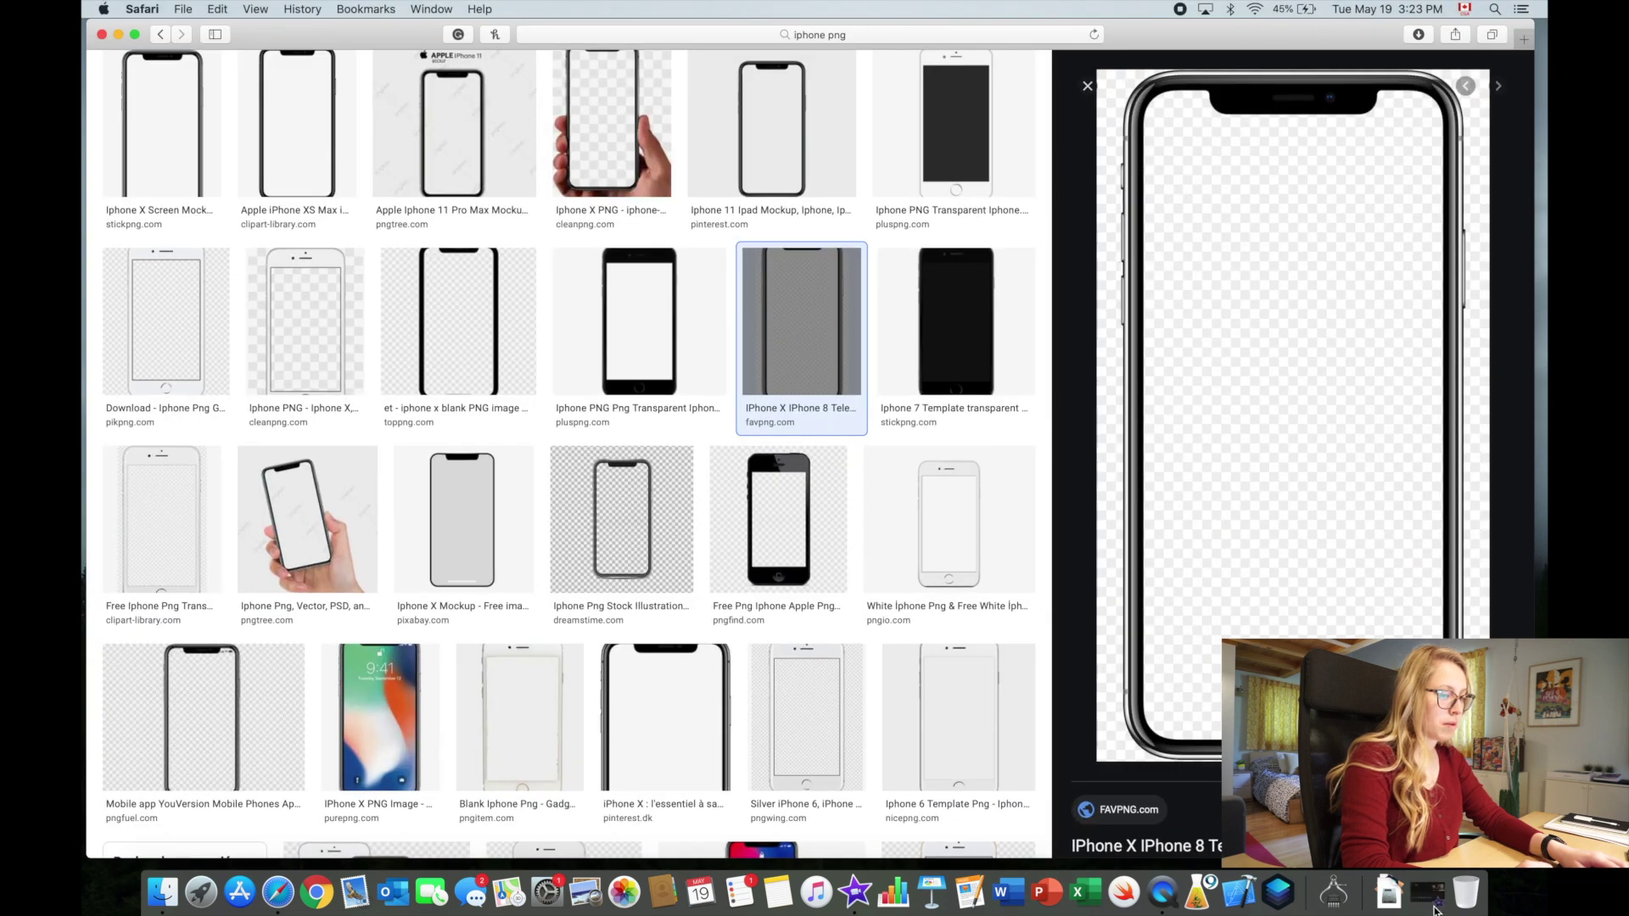
Step: Import the downloaded iphone-x phone image and place it above the main clip
click(296, 33)
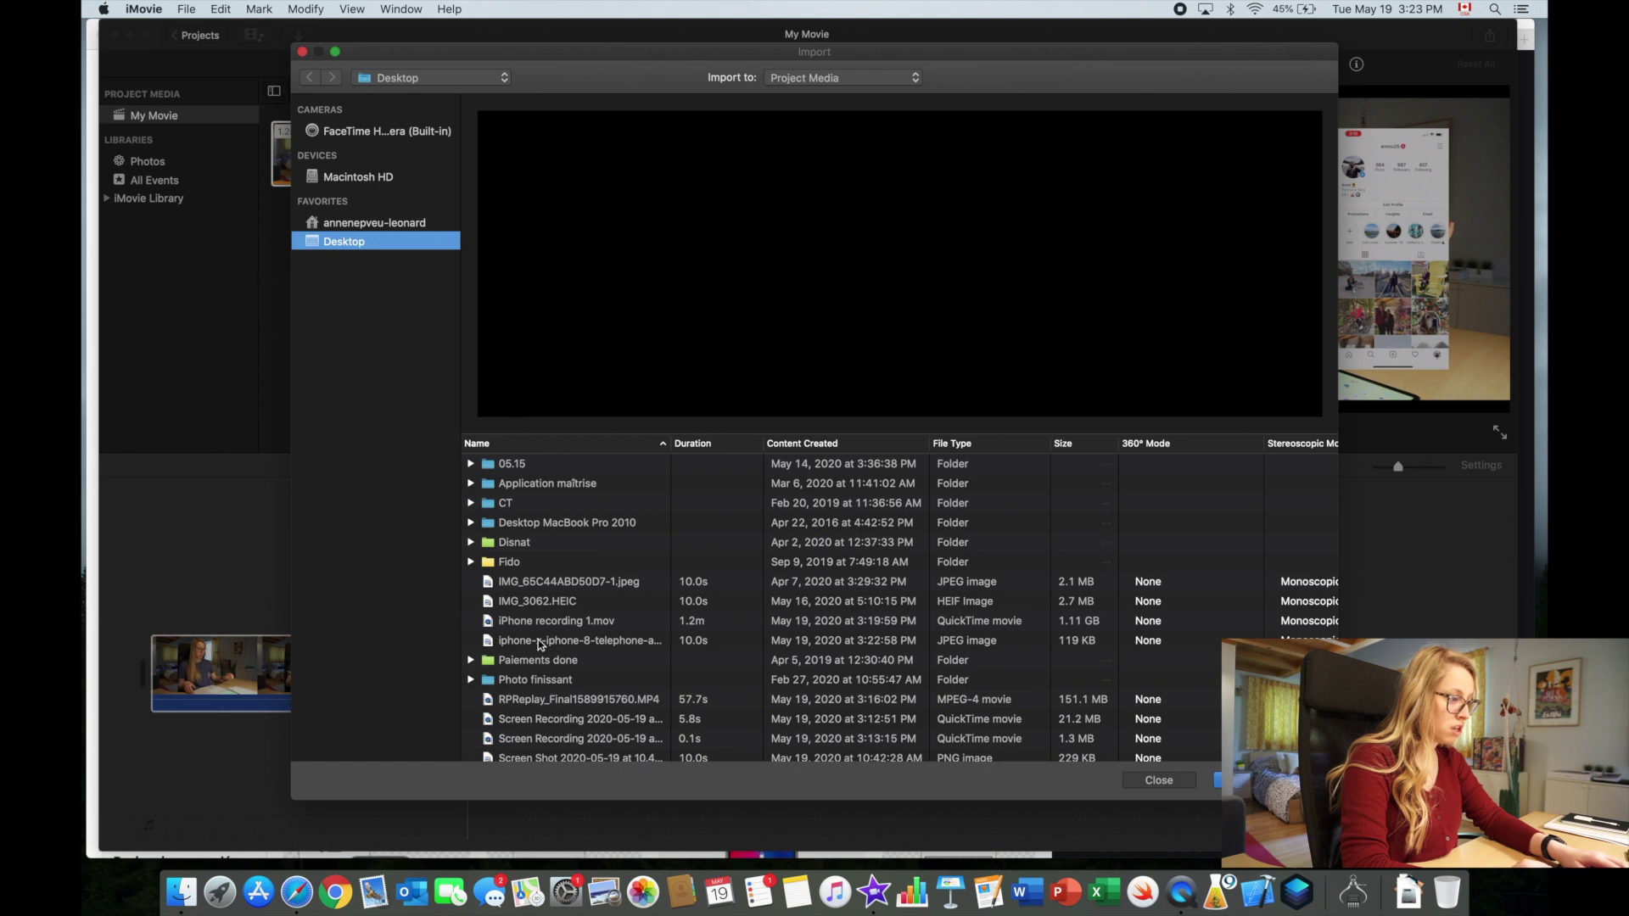
scroll(543, 641, down, 1)
click(553, 633)
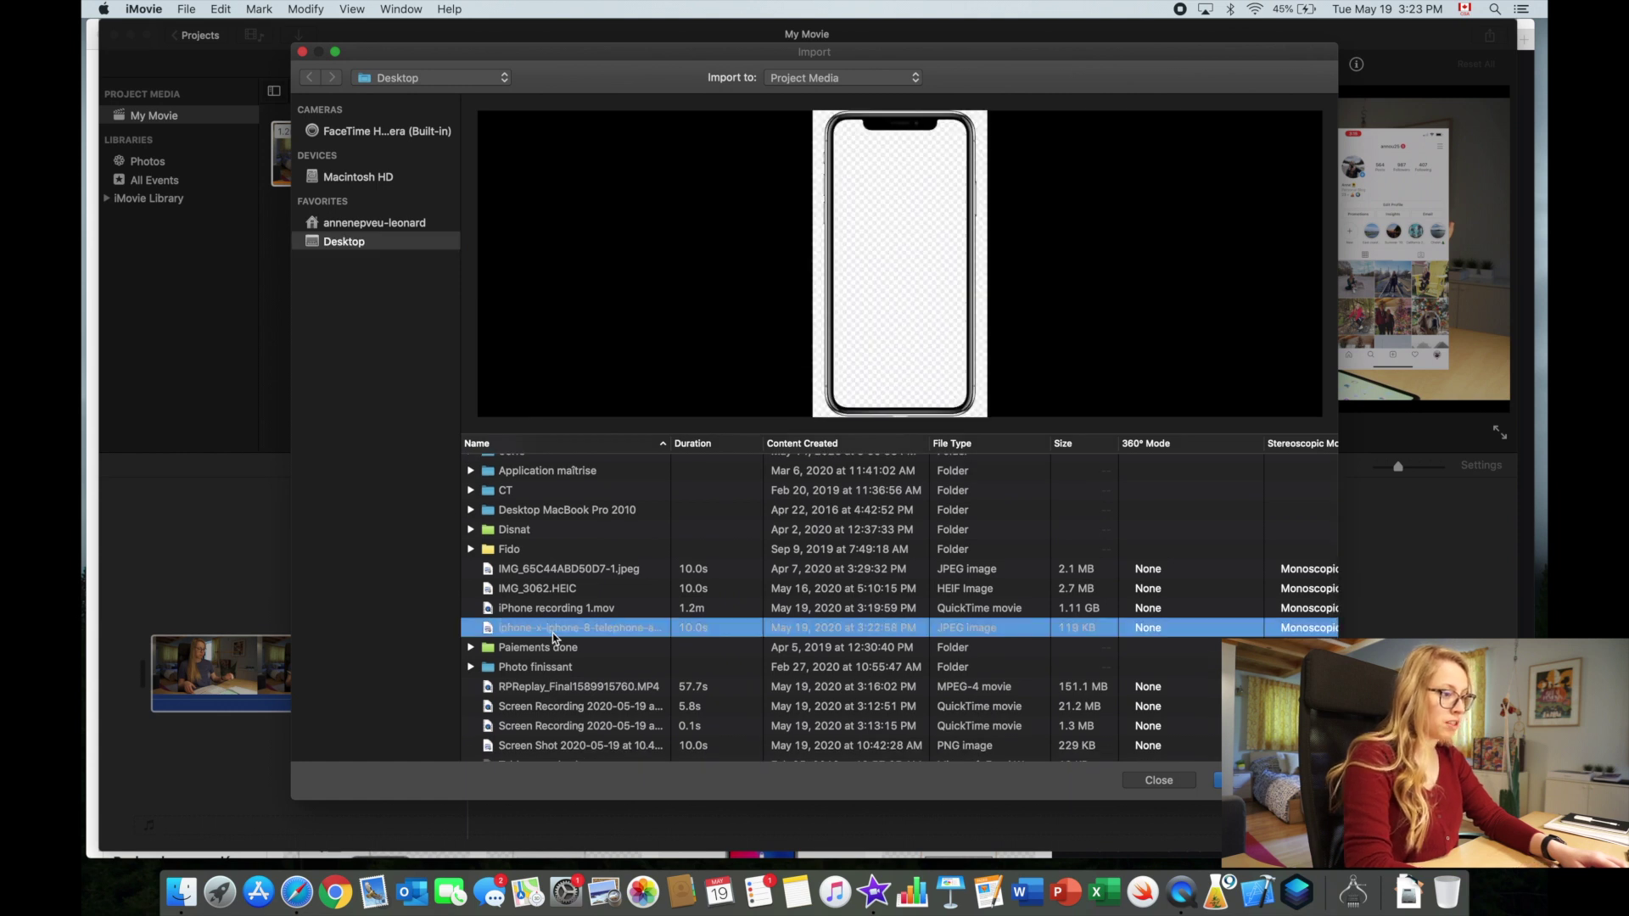
double_click(552, 633)
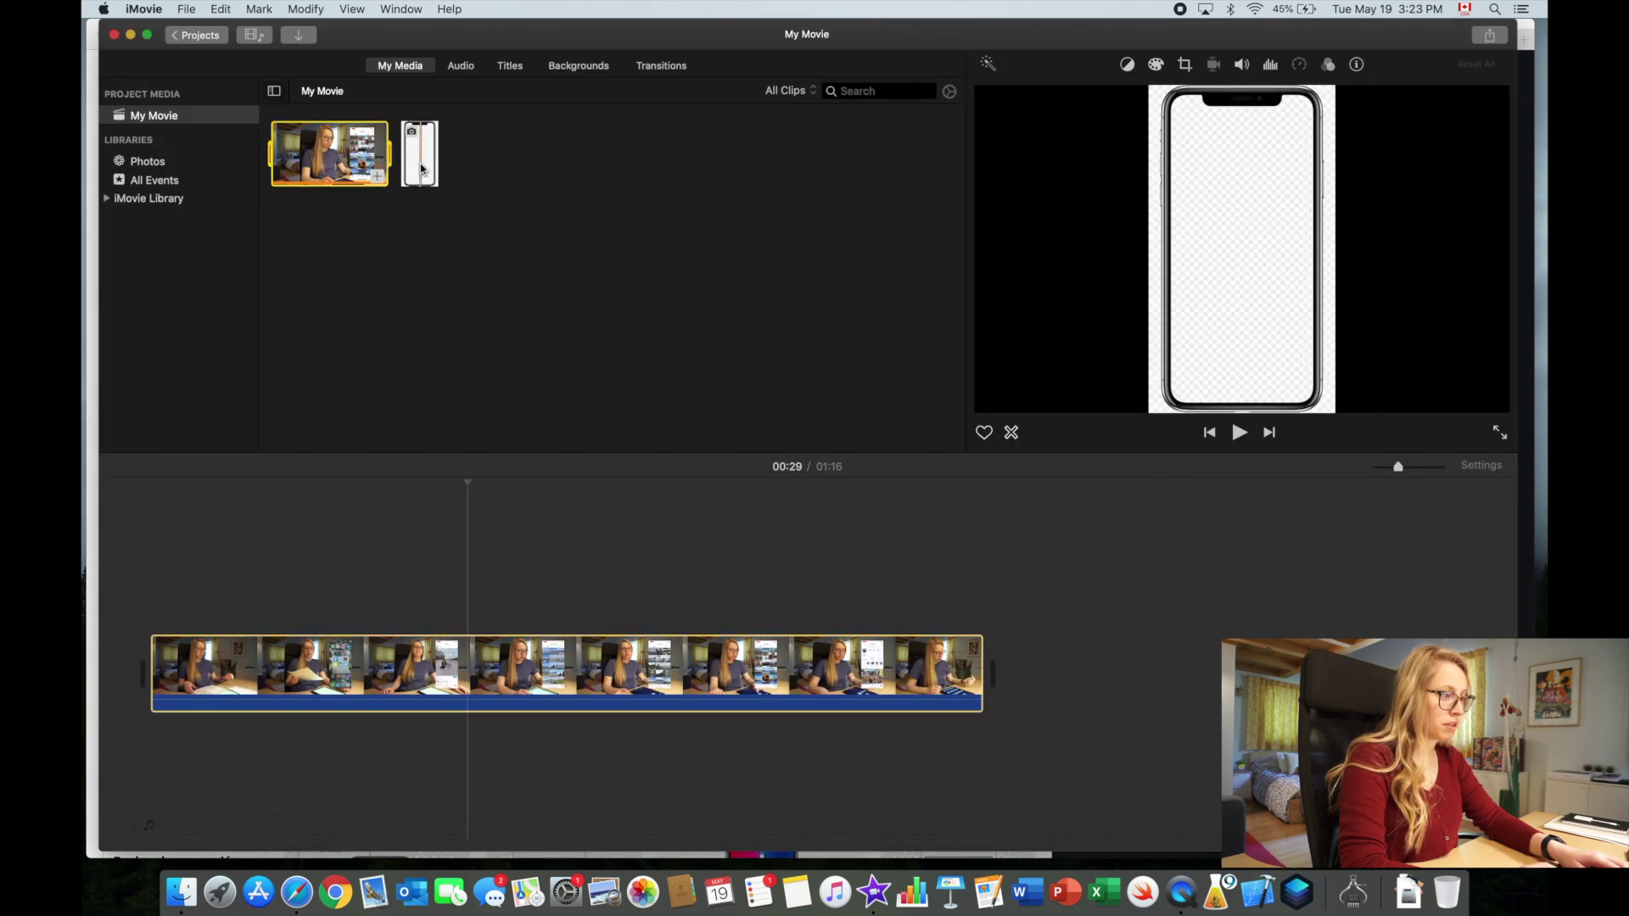
click(421, 169)
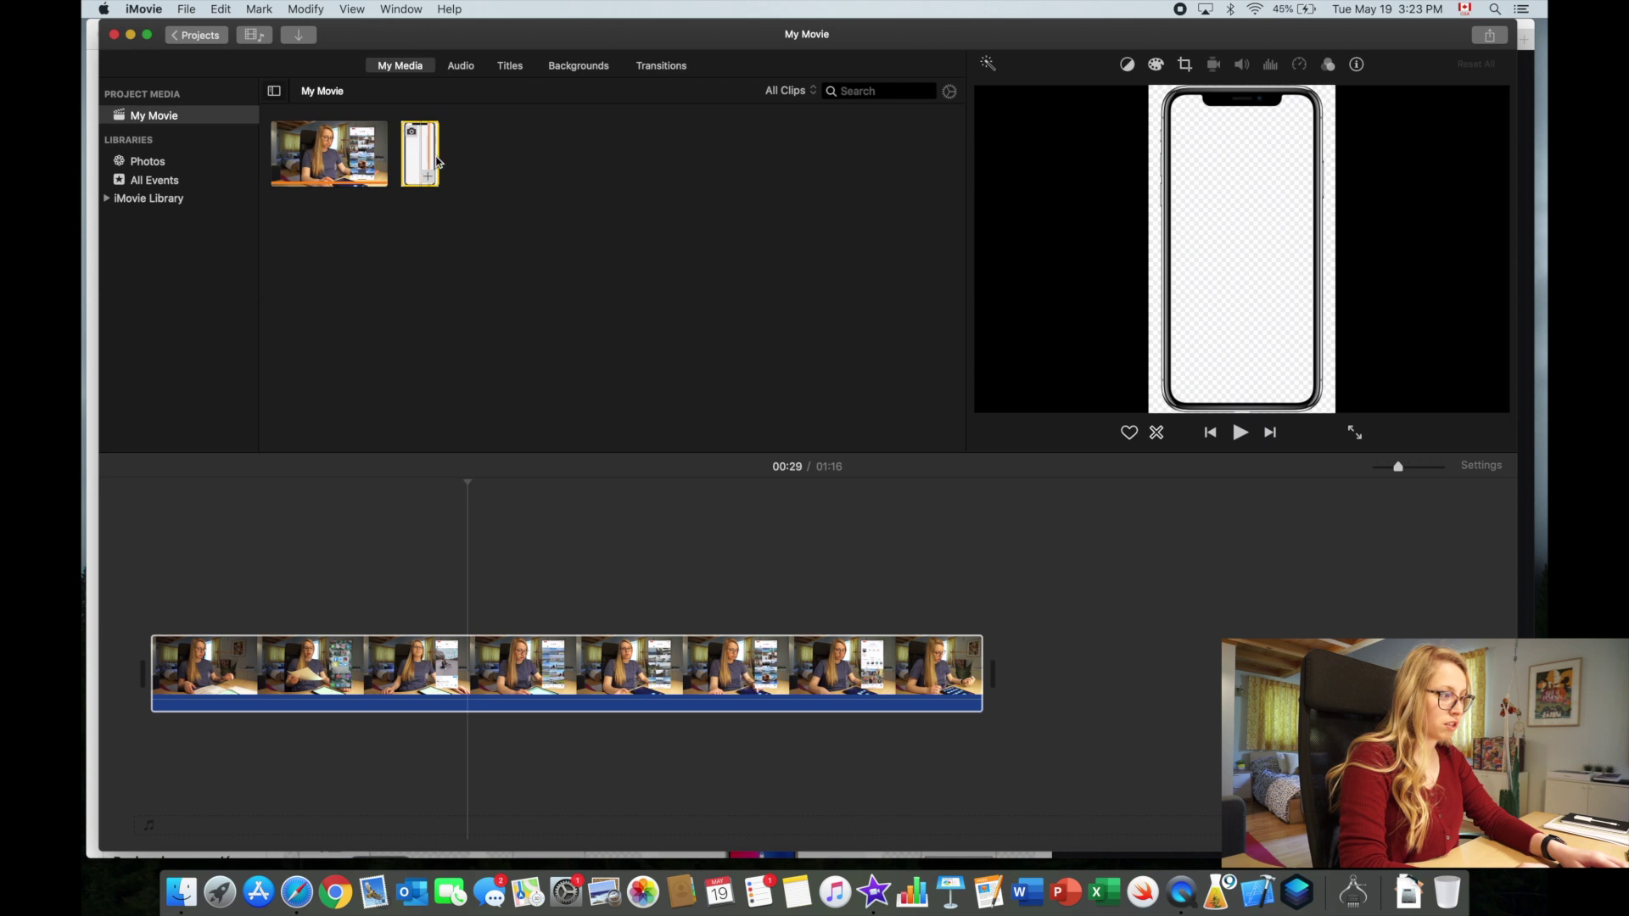
drag(427, 161, 441, 594)
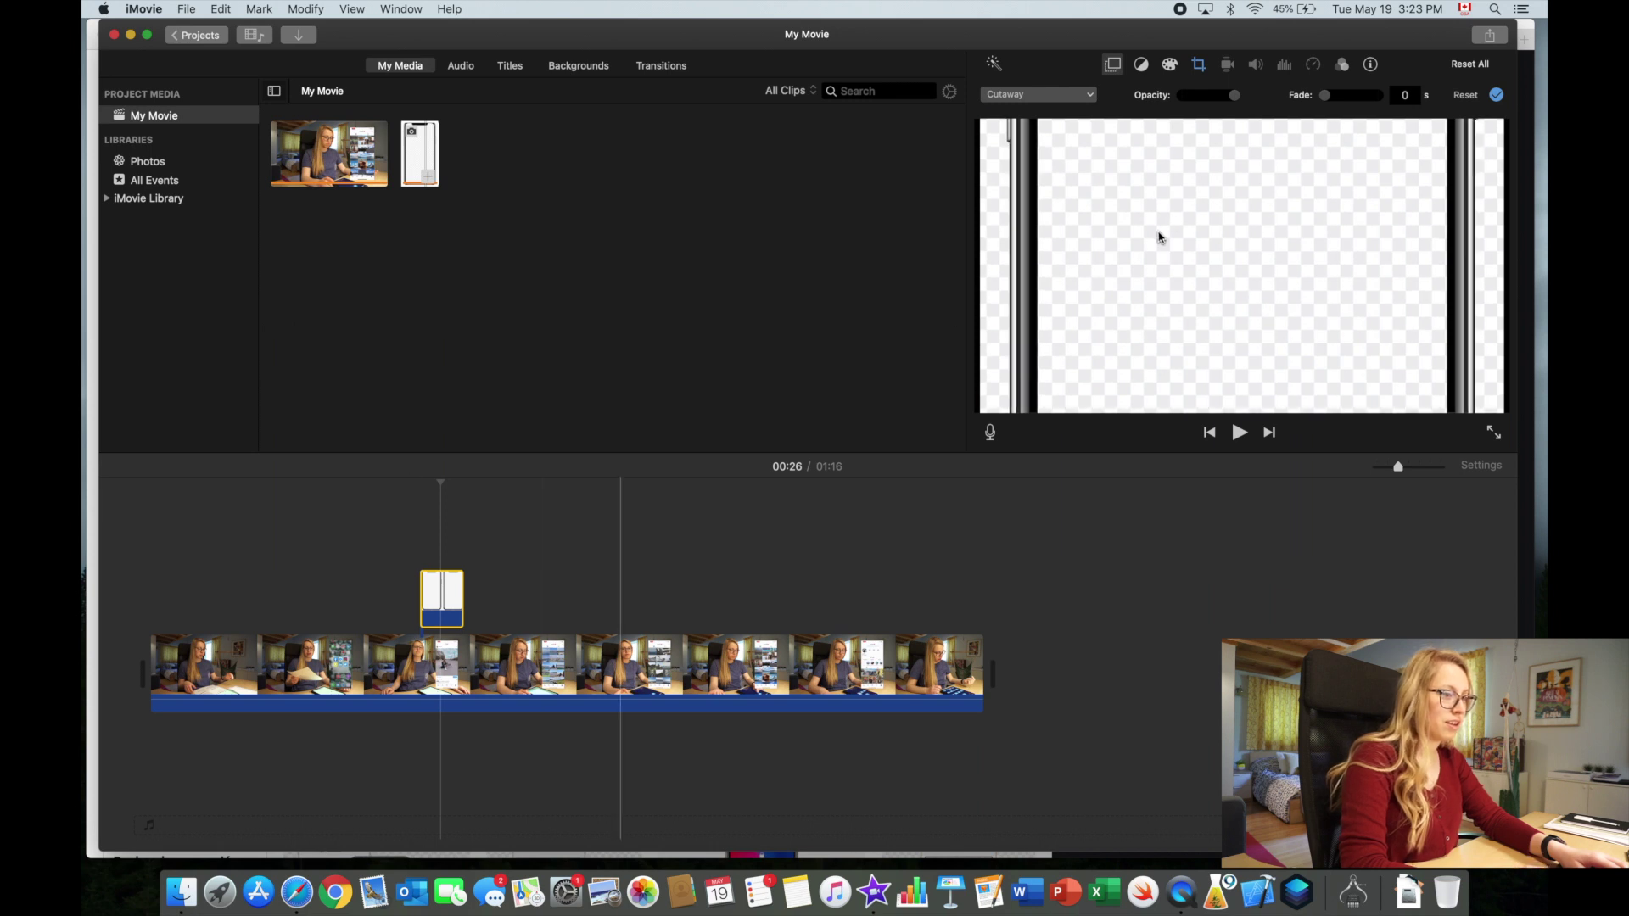
Step: Set the phone image to Fit cropping and Picture in Picture, moving the inset left
click(1199, 66)
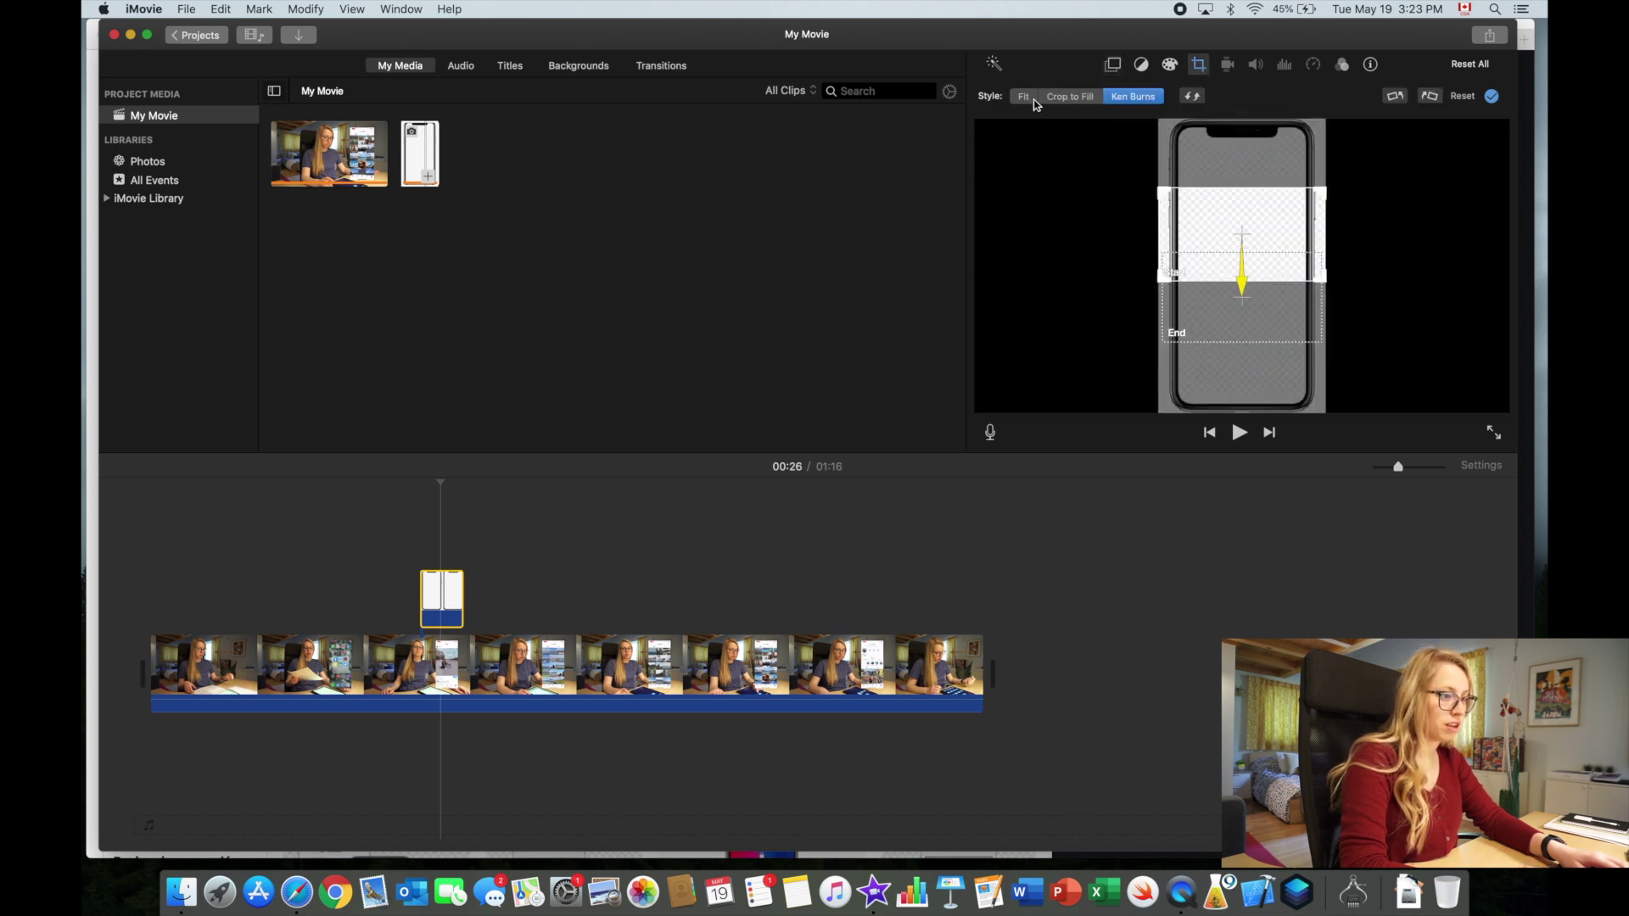
click(1030, 99)
click(1112, 66)
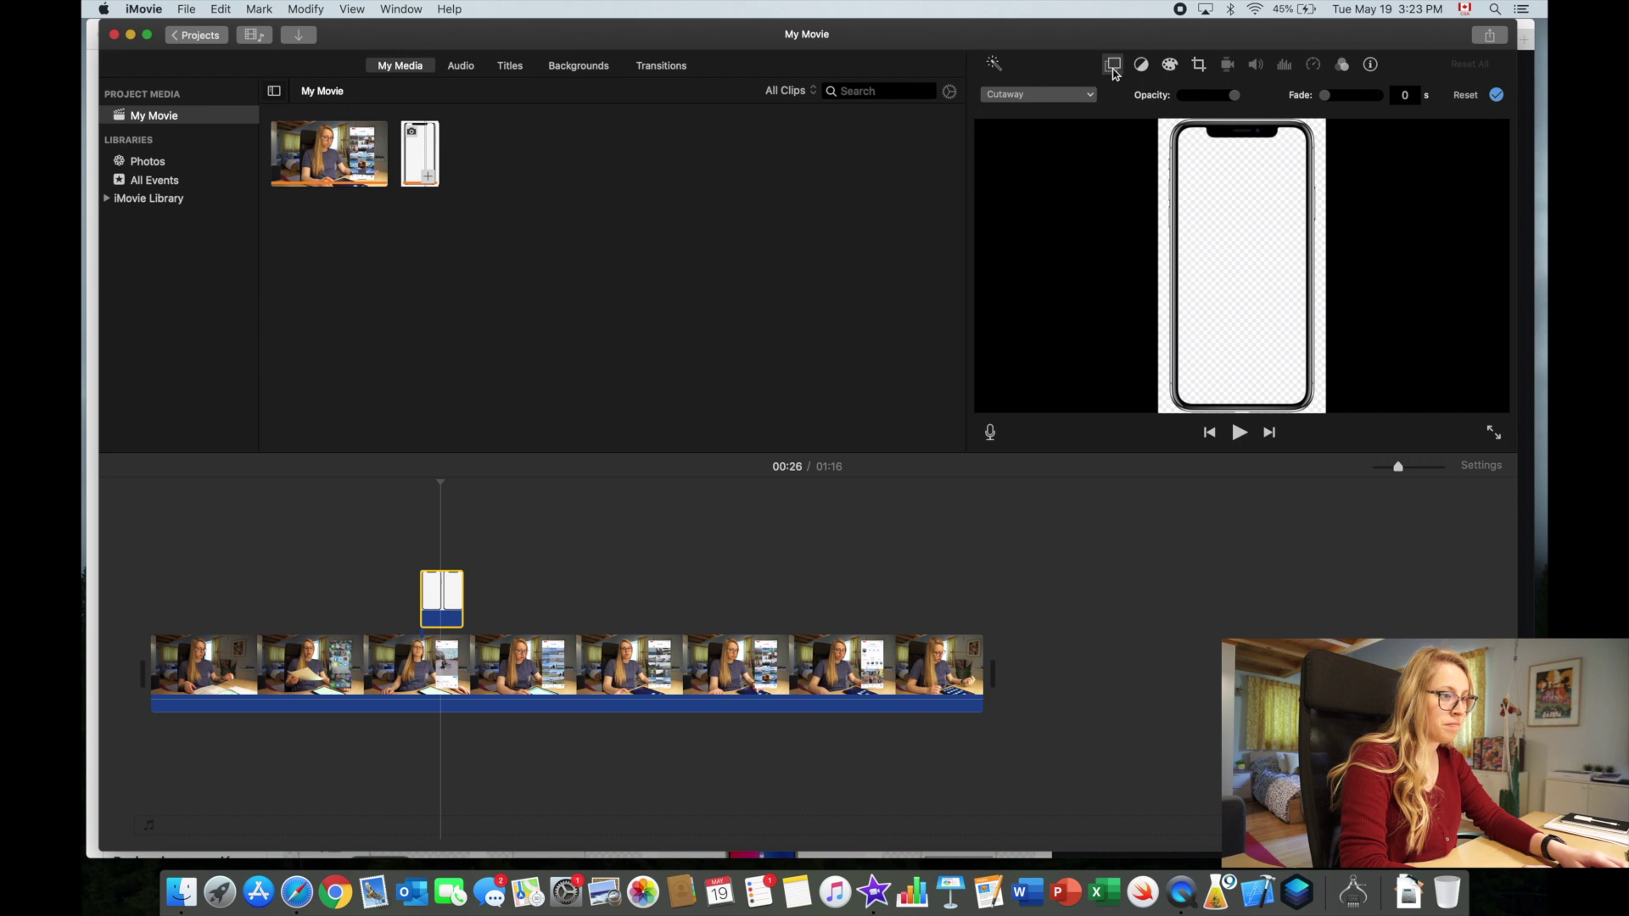
click(1069, 97)
click(1064, 160)
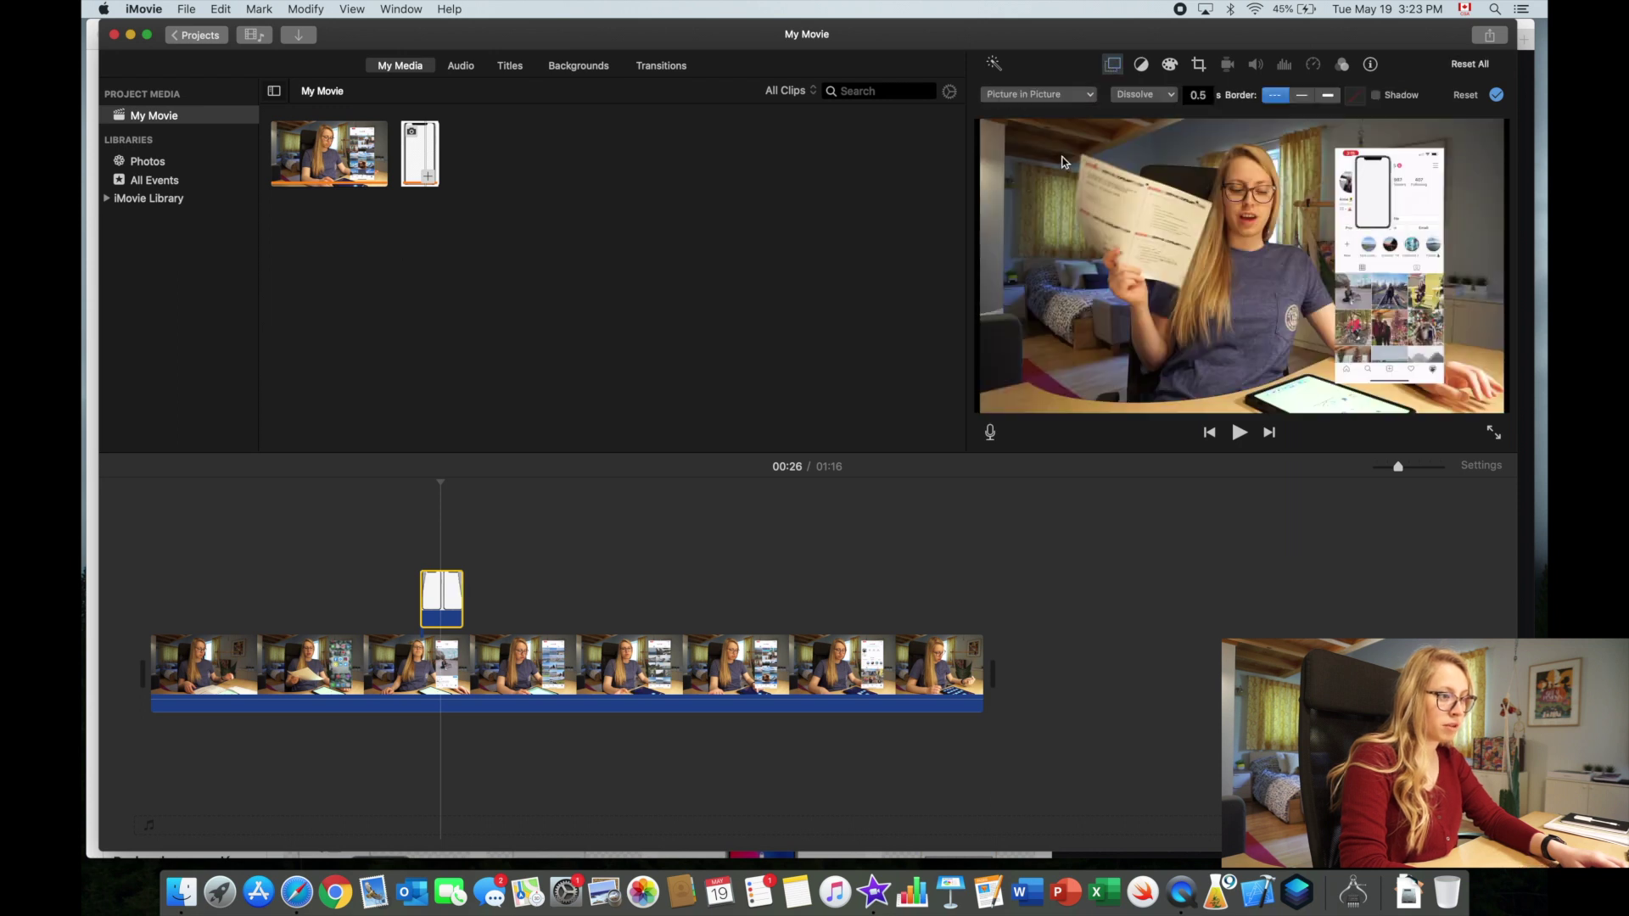
drag(1358, 224, 1192, 228)
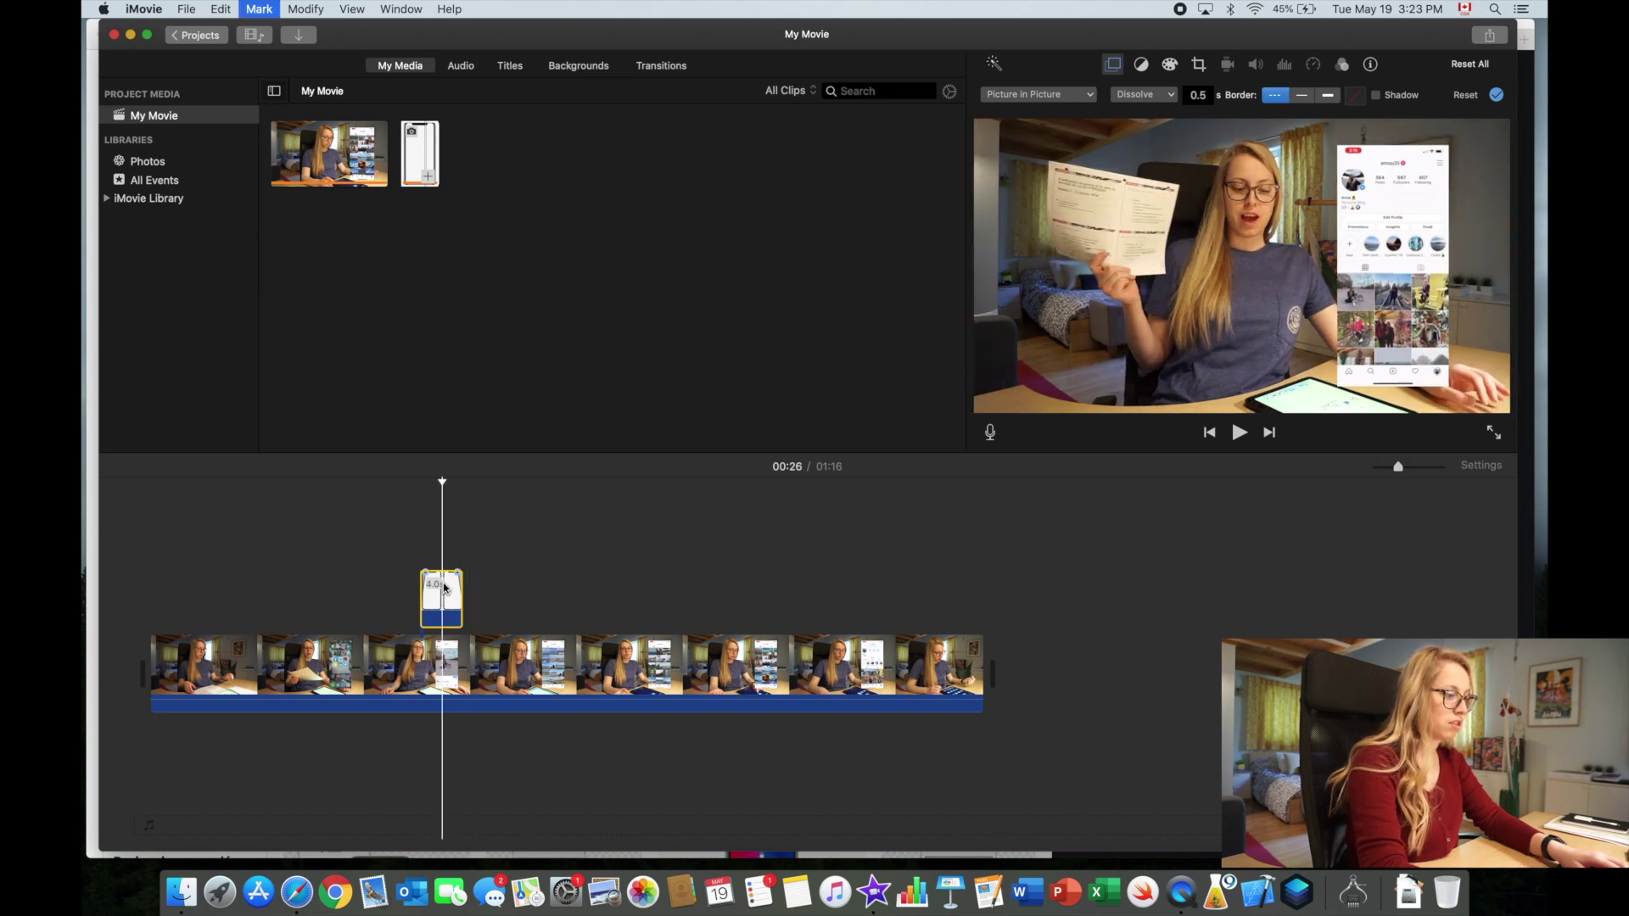
Step: Delete the phone overlay from the timeline and its image from the event, then return to Safari
key(Delete)
click(422, 150)
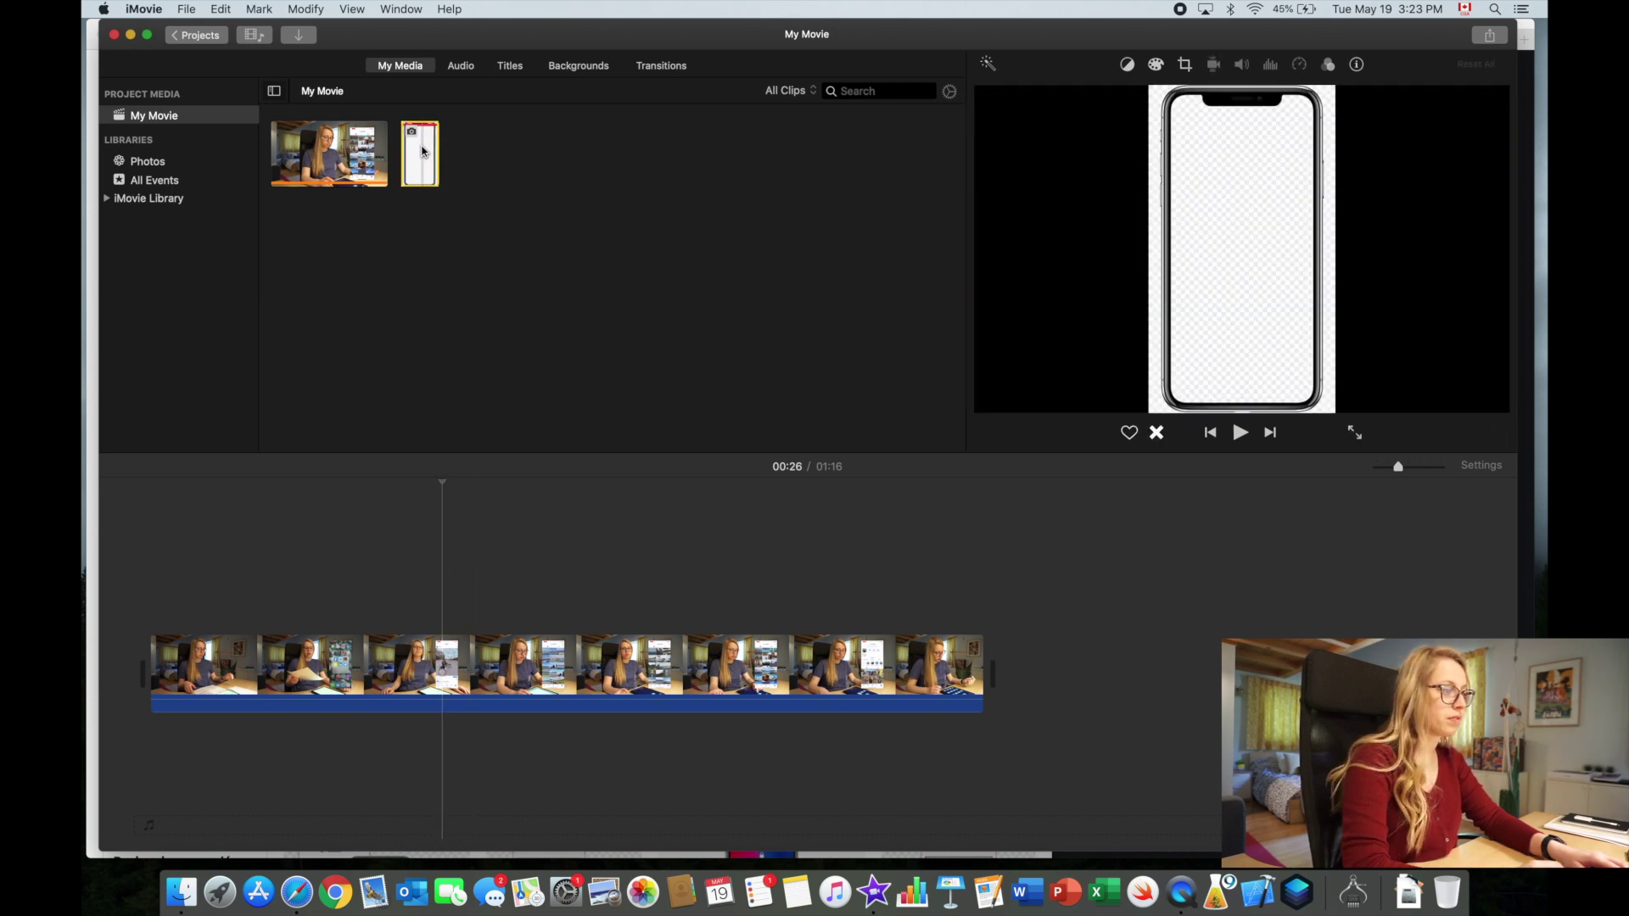
right_click(430, 132)
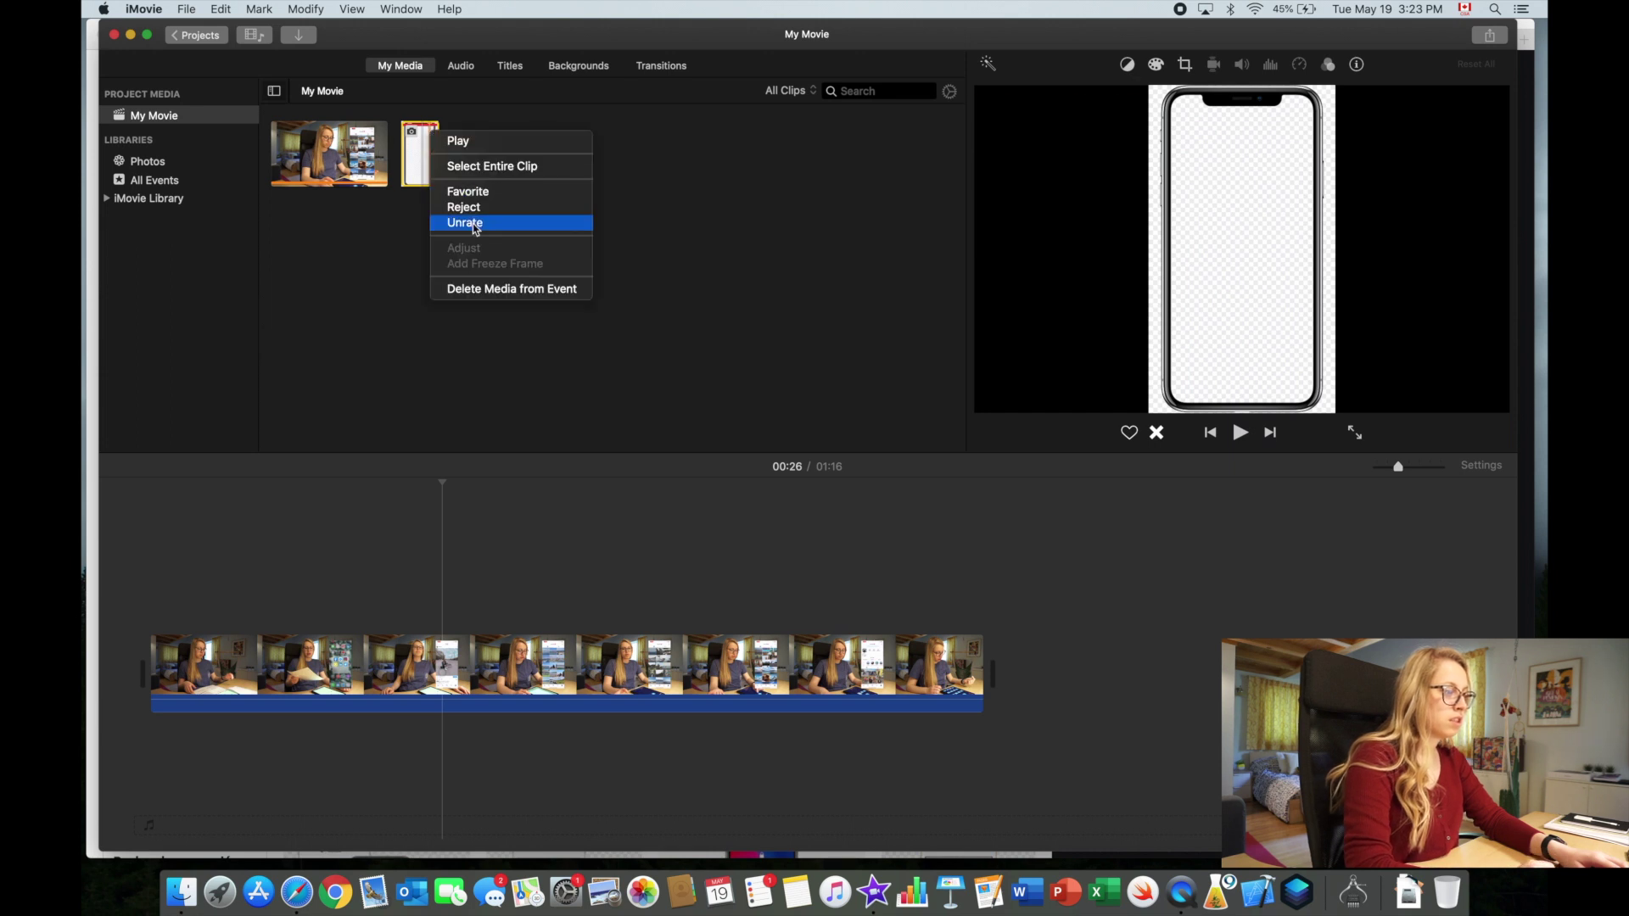
click(502, 288)
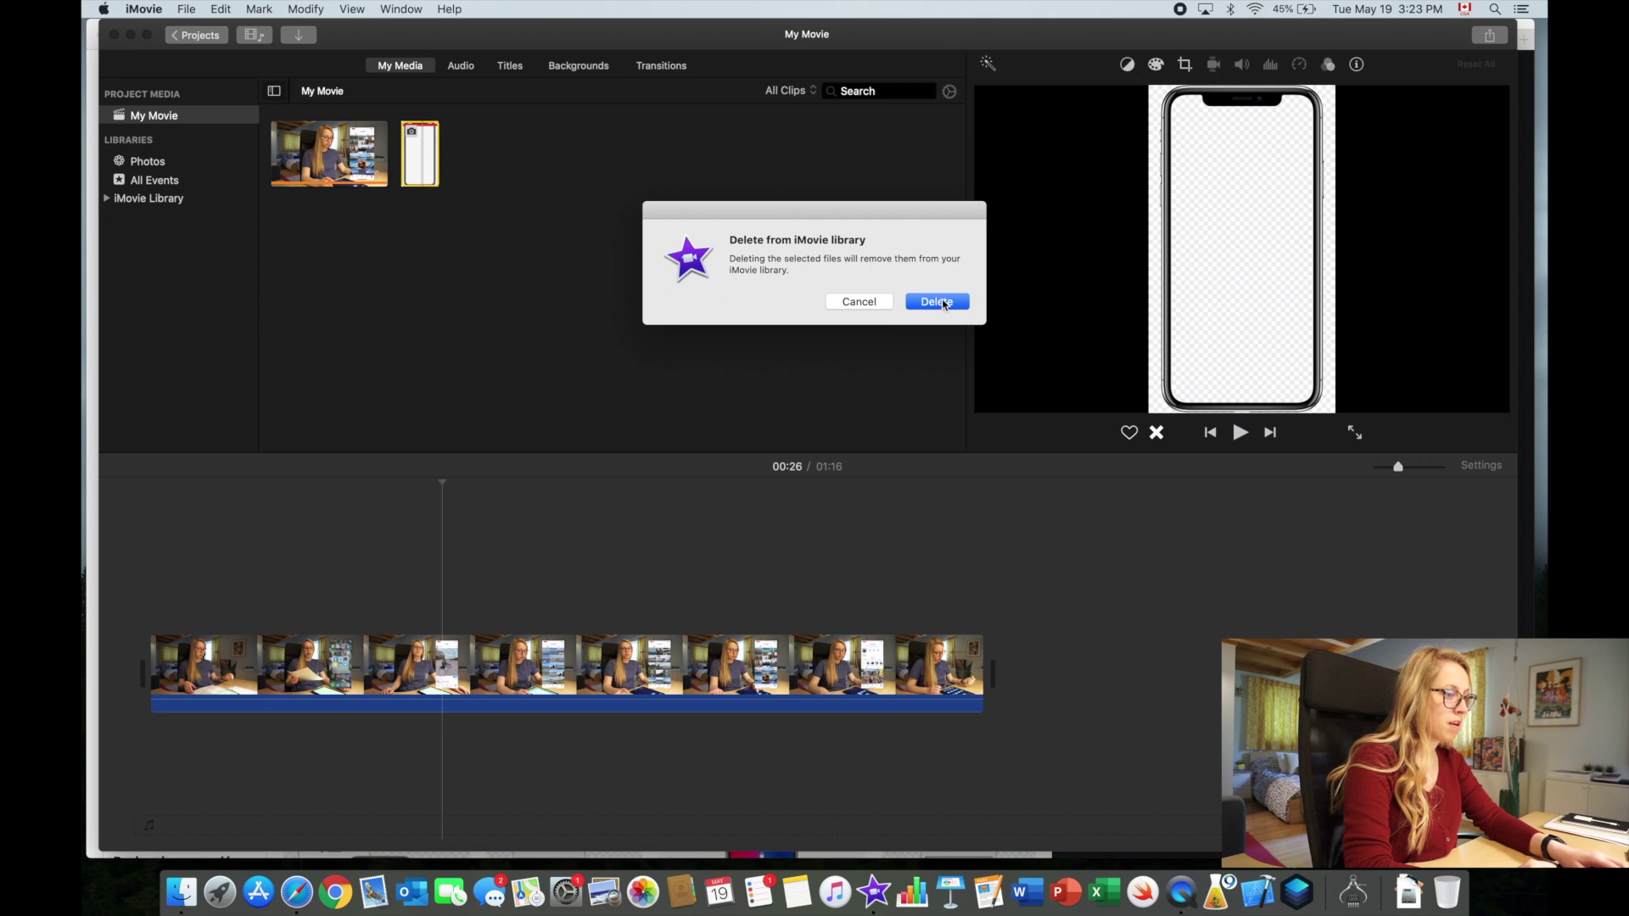
click(941, 302)
click(131, 36)
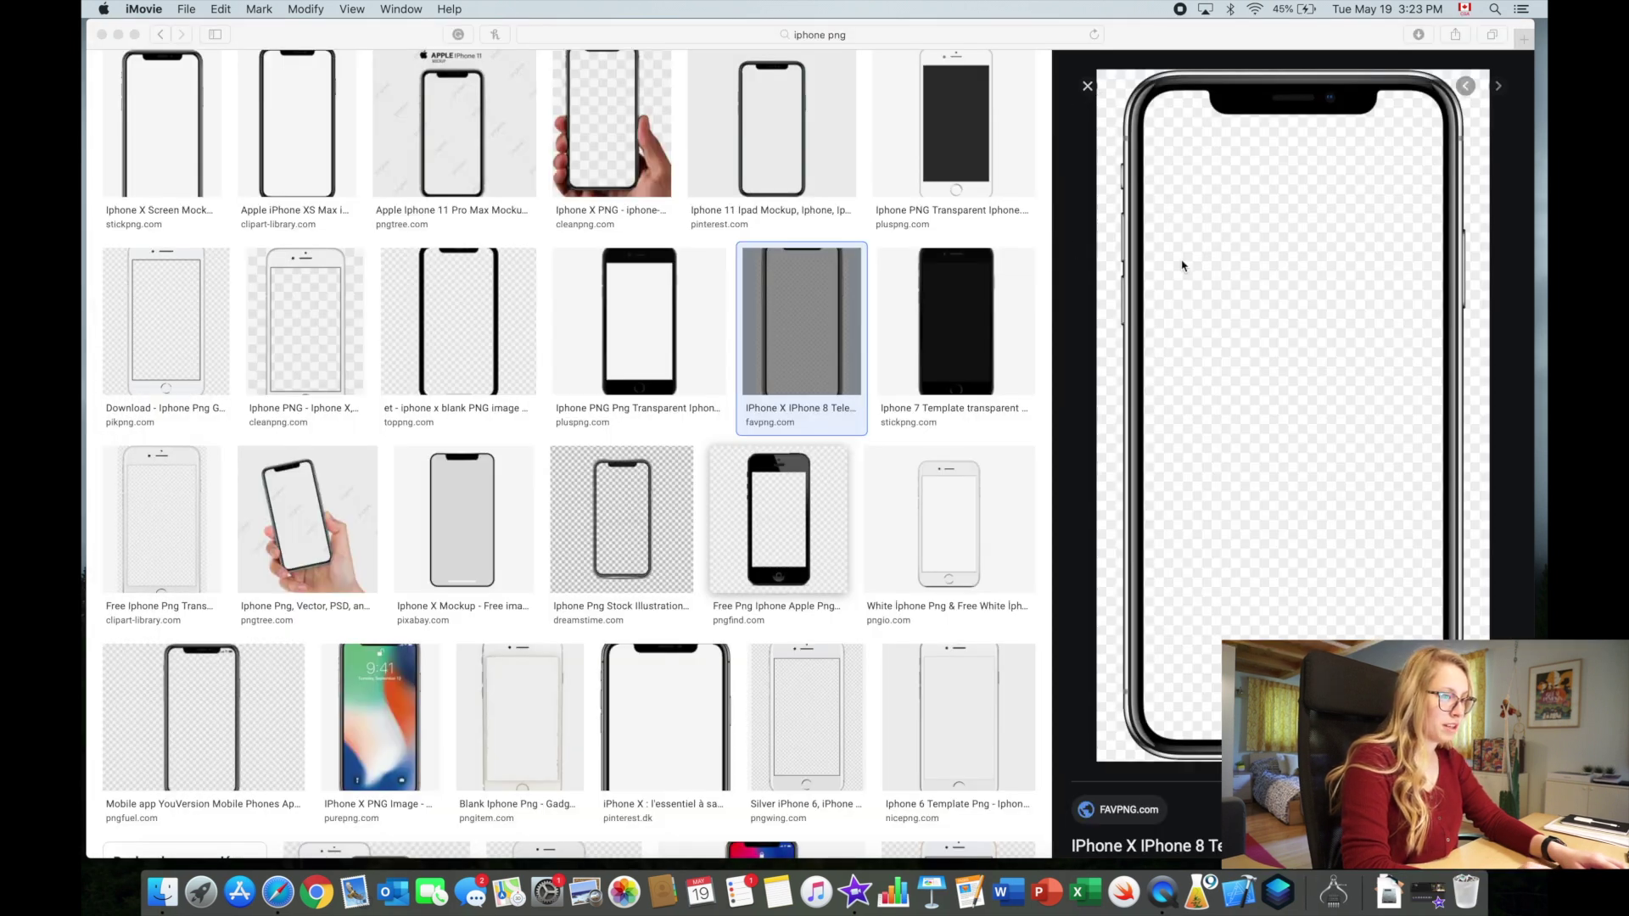
click(1089, 91)
Step: Preview the YouVersion iPhone XR mockup result, close it, and reopen its preview
click(1088, 88)
scroll(594, 255, up, 3)
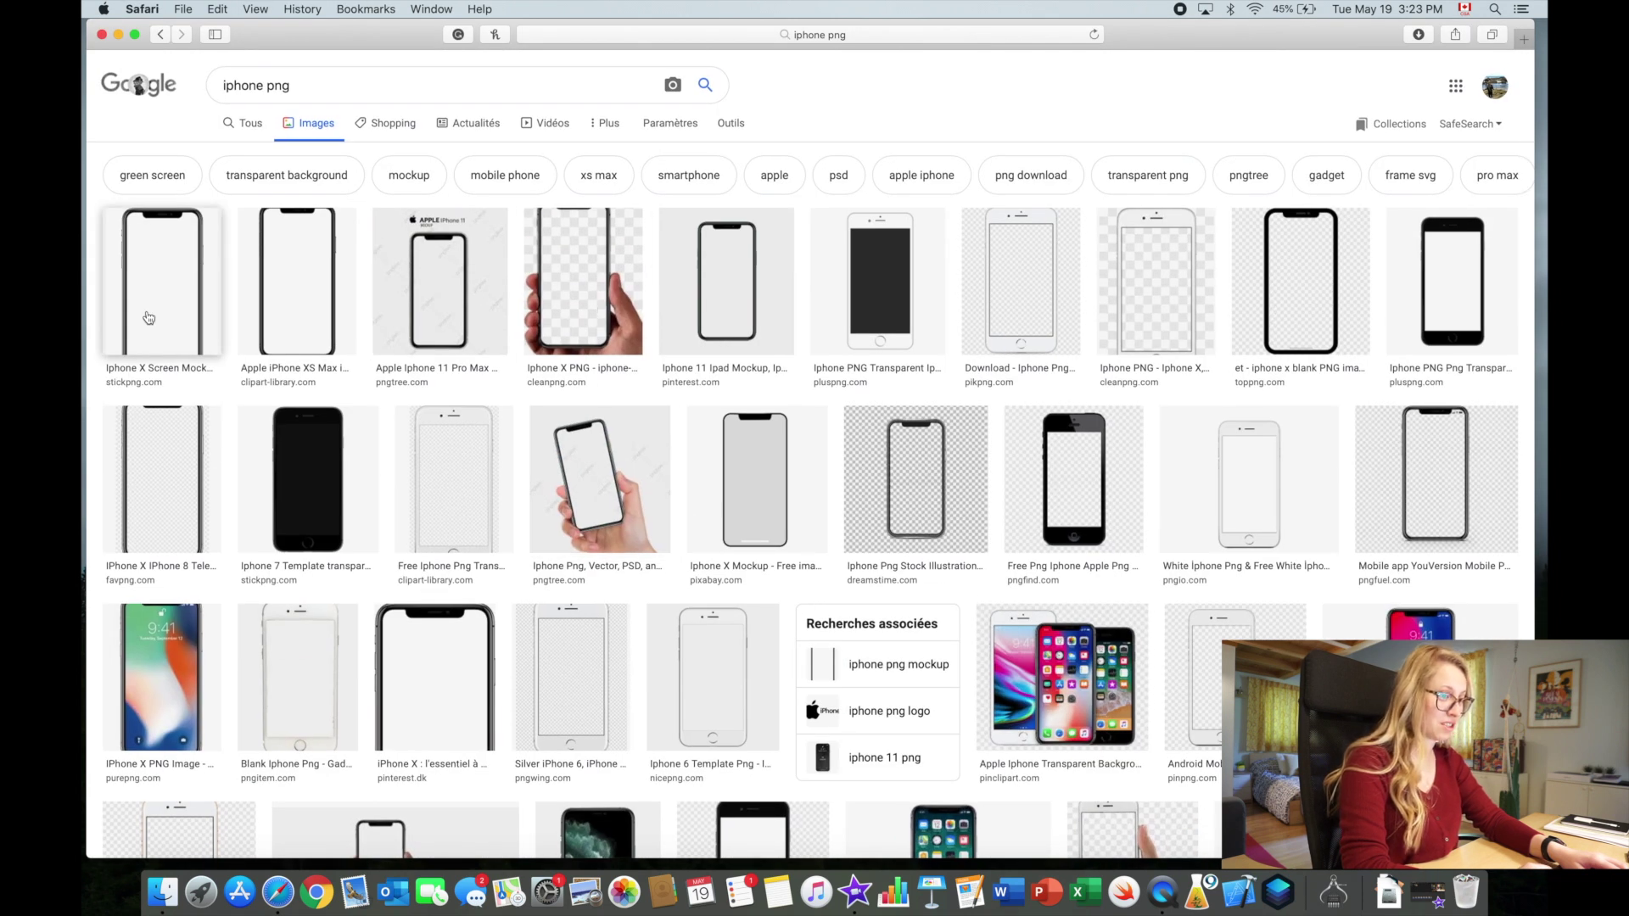
click(1400, 432)
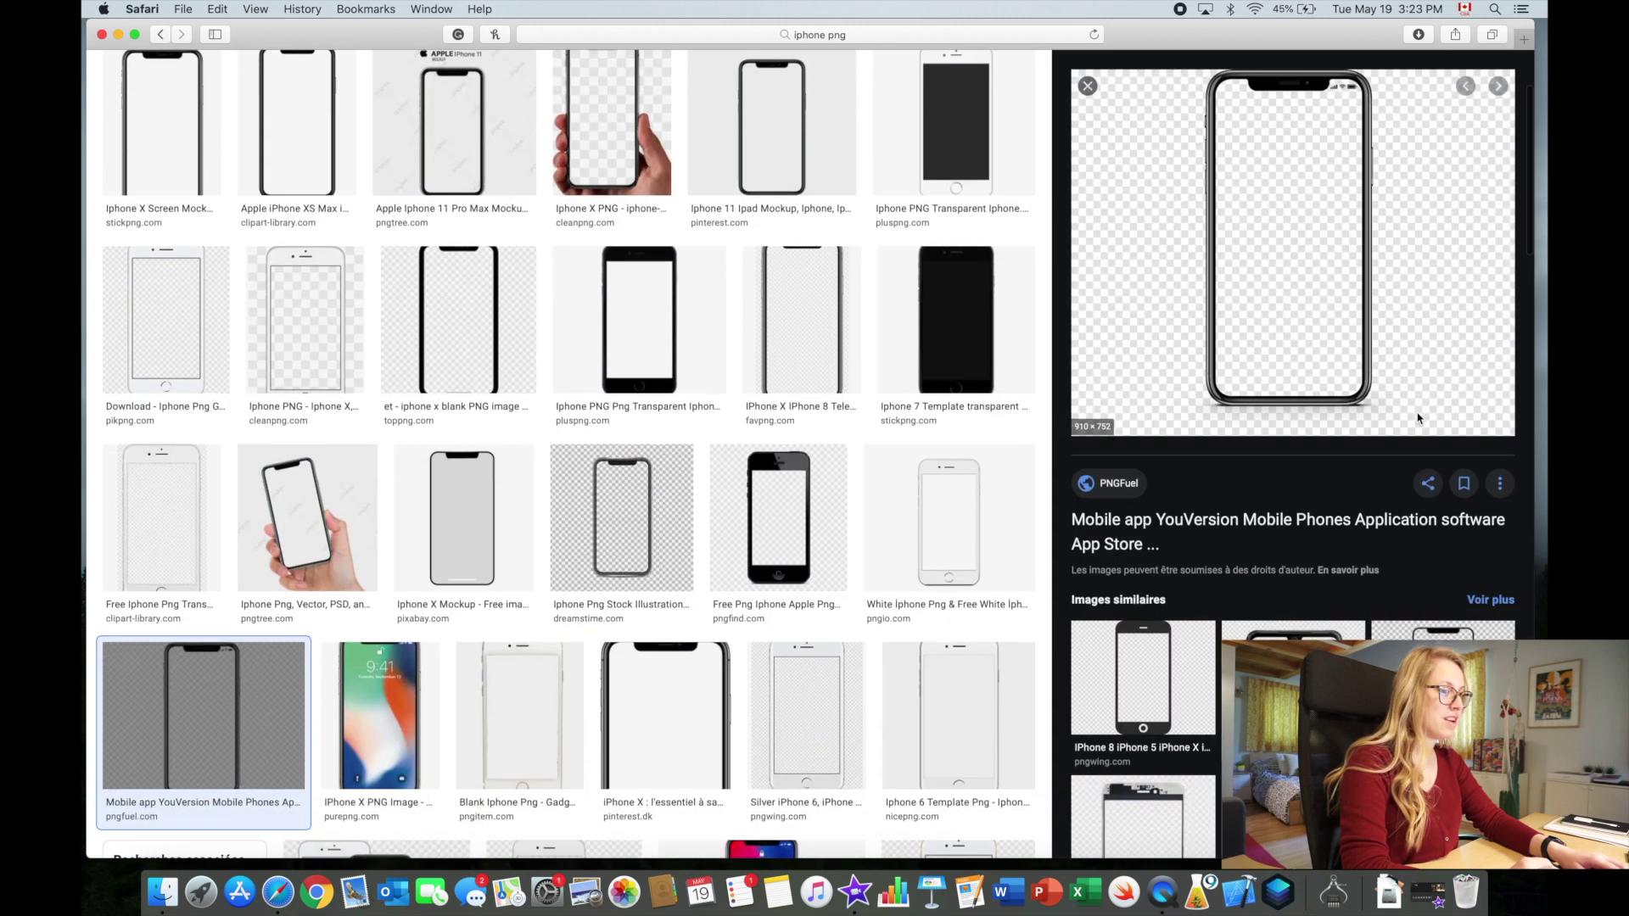
click(1087, 85)
scroll(915, 225, up, 3)
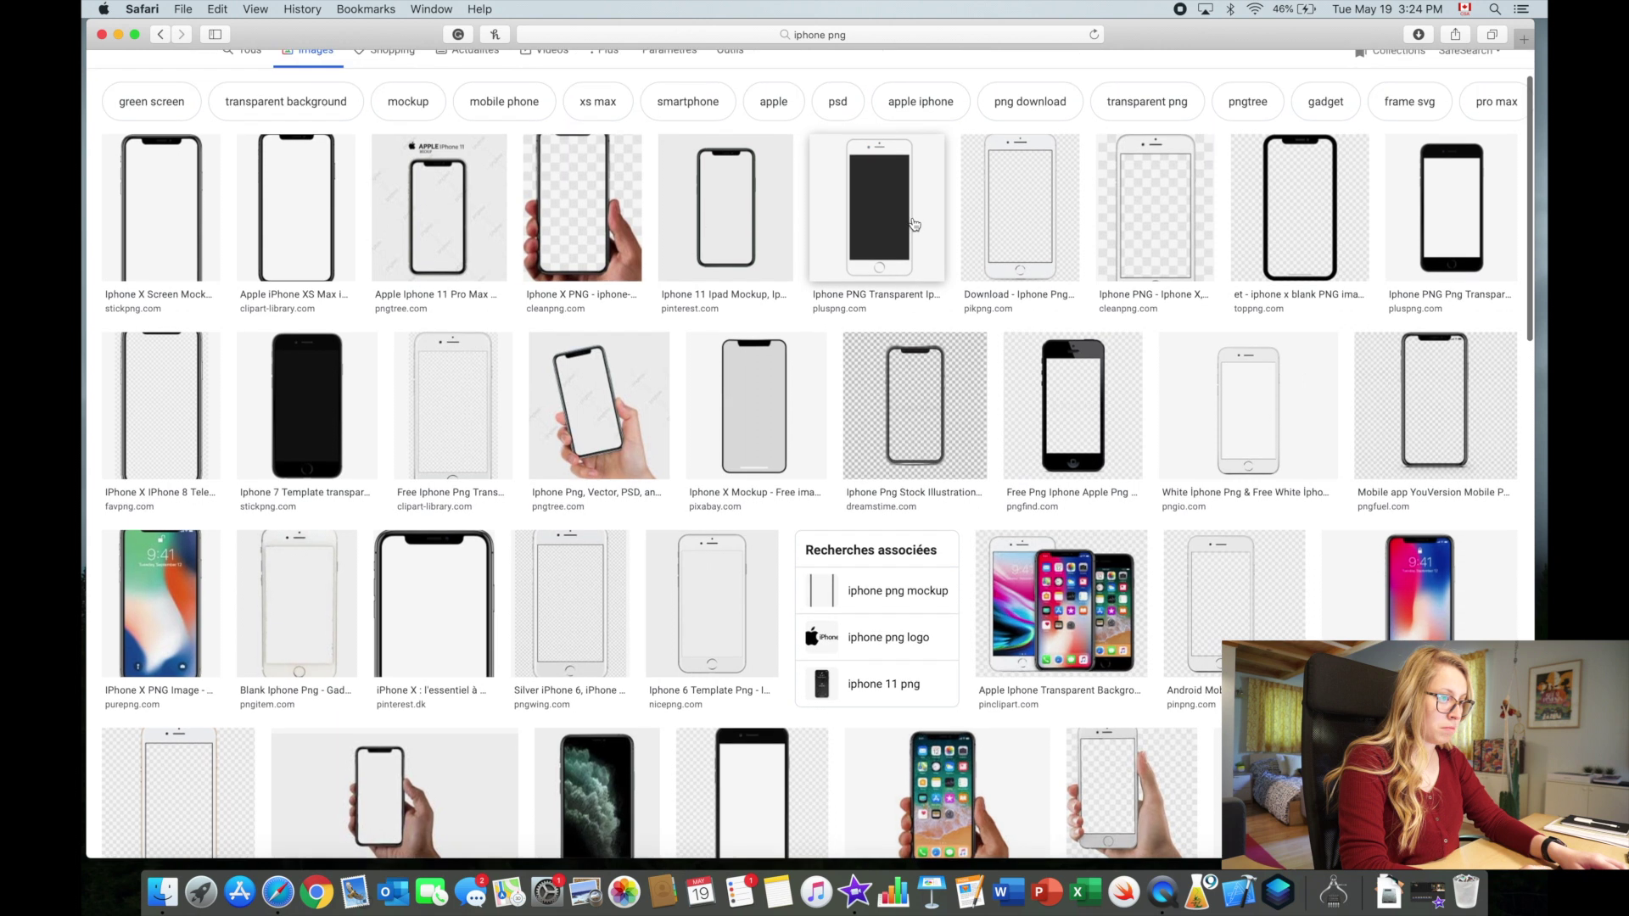
click(1396, 399)
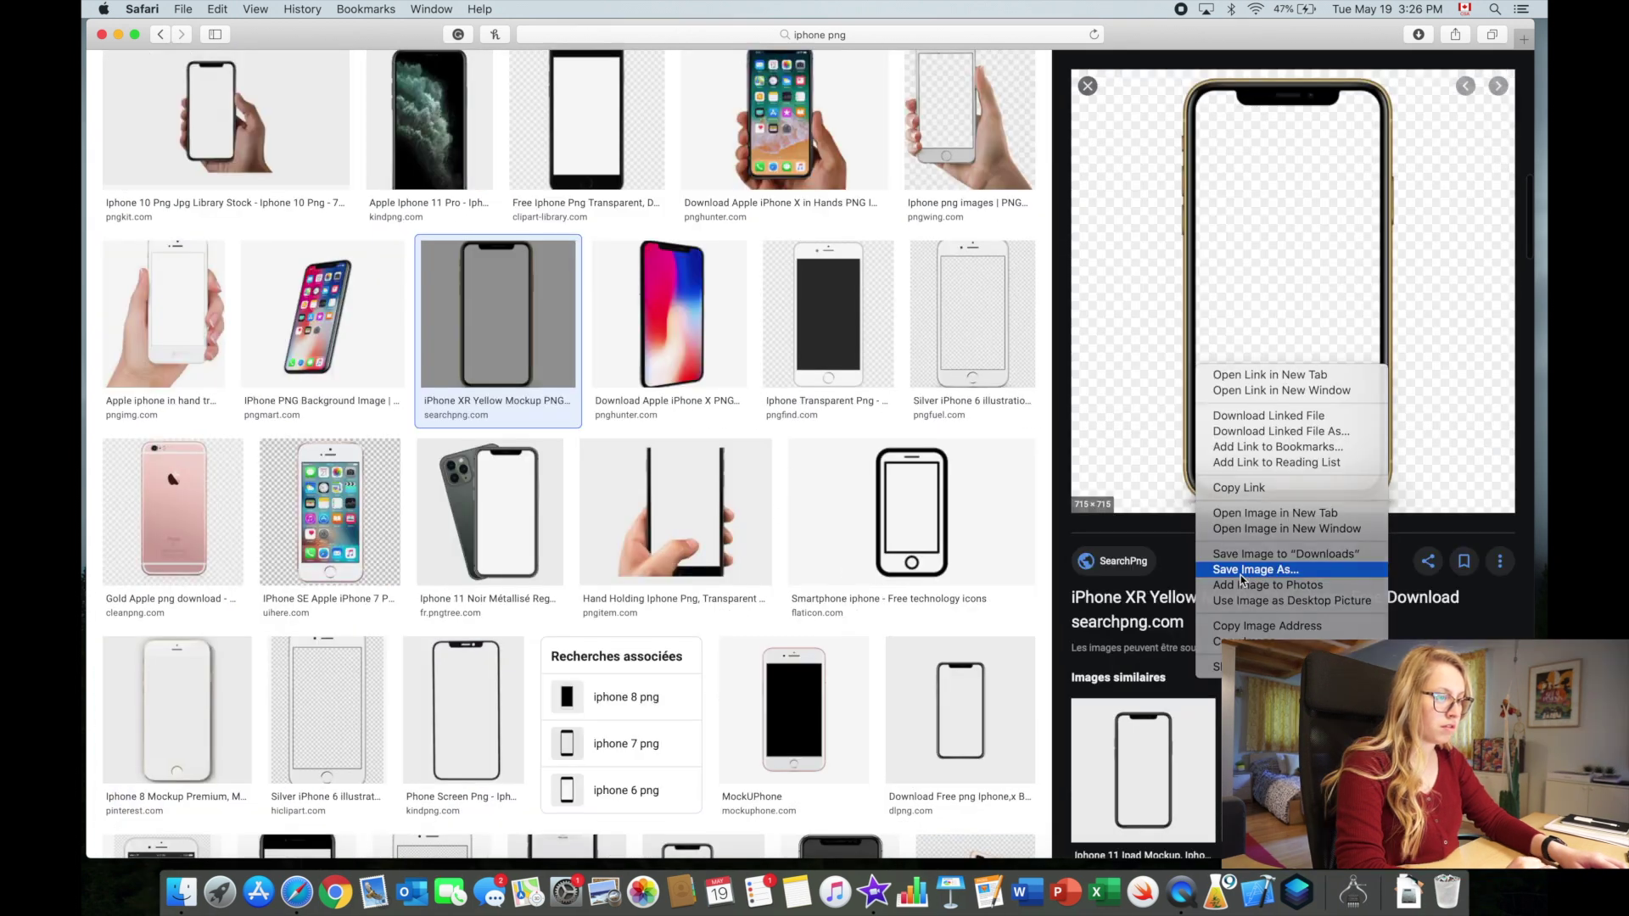
Step: Save the yellow iPhone XR mockup image to the Desktop and bring iMovie back
click(1241, 573)
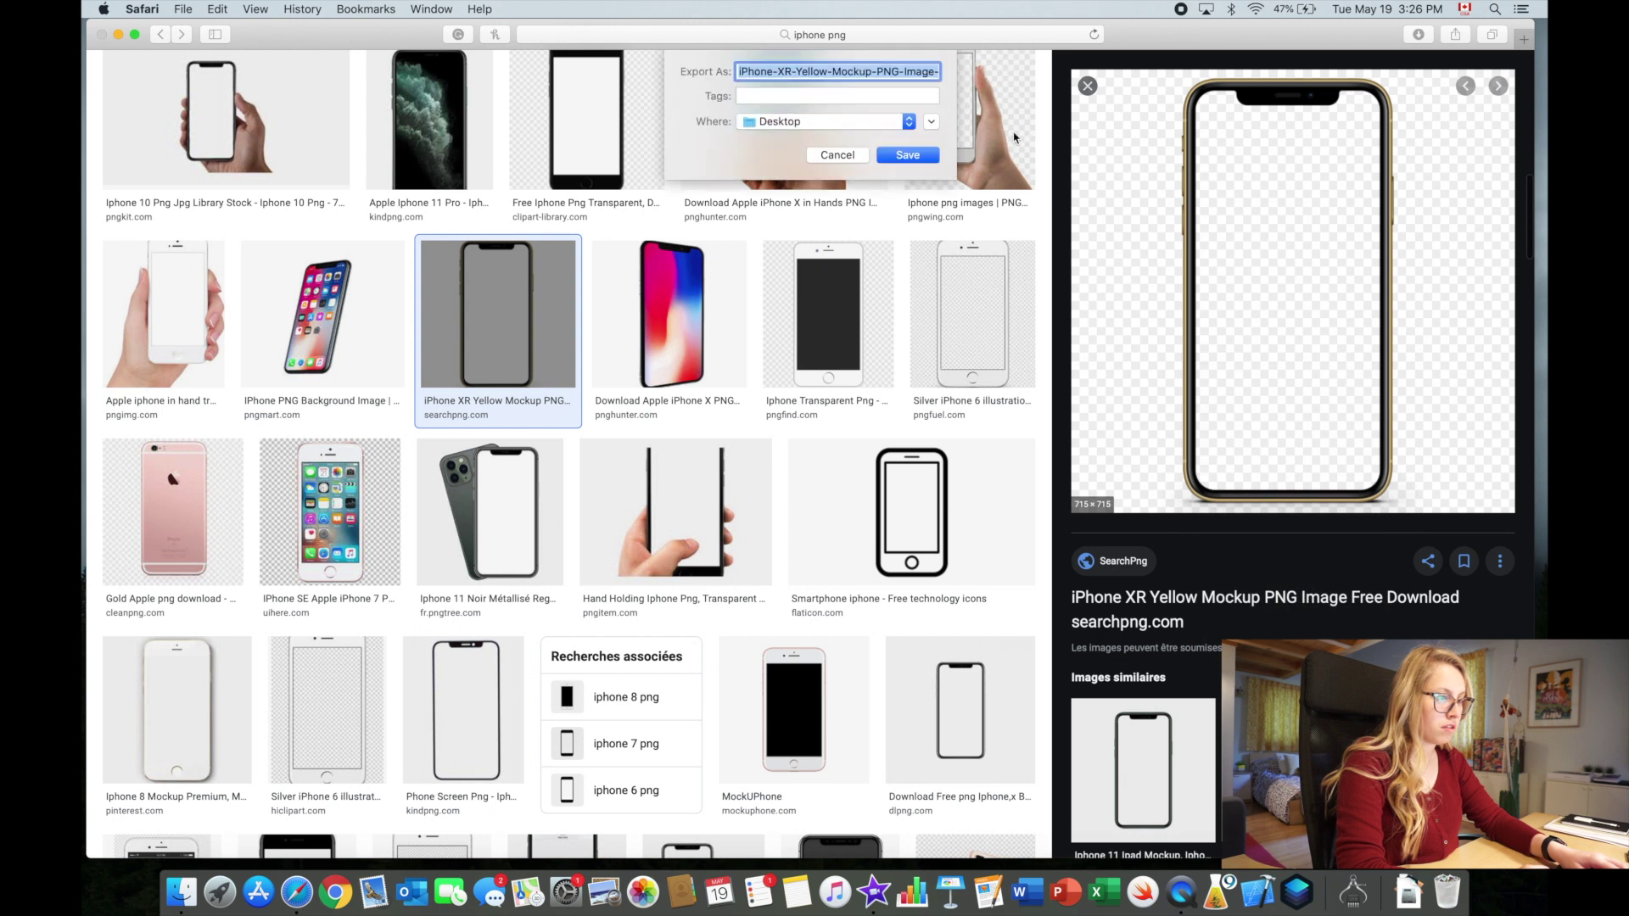
key(Return)
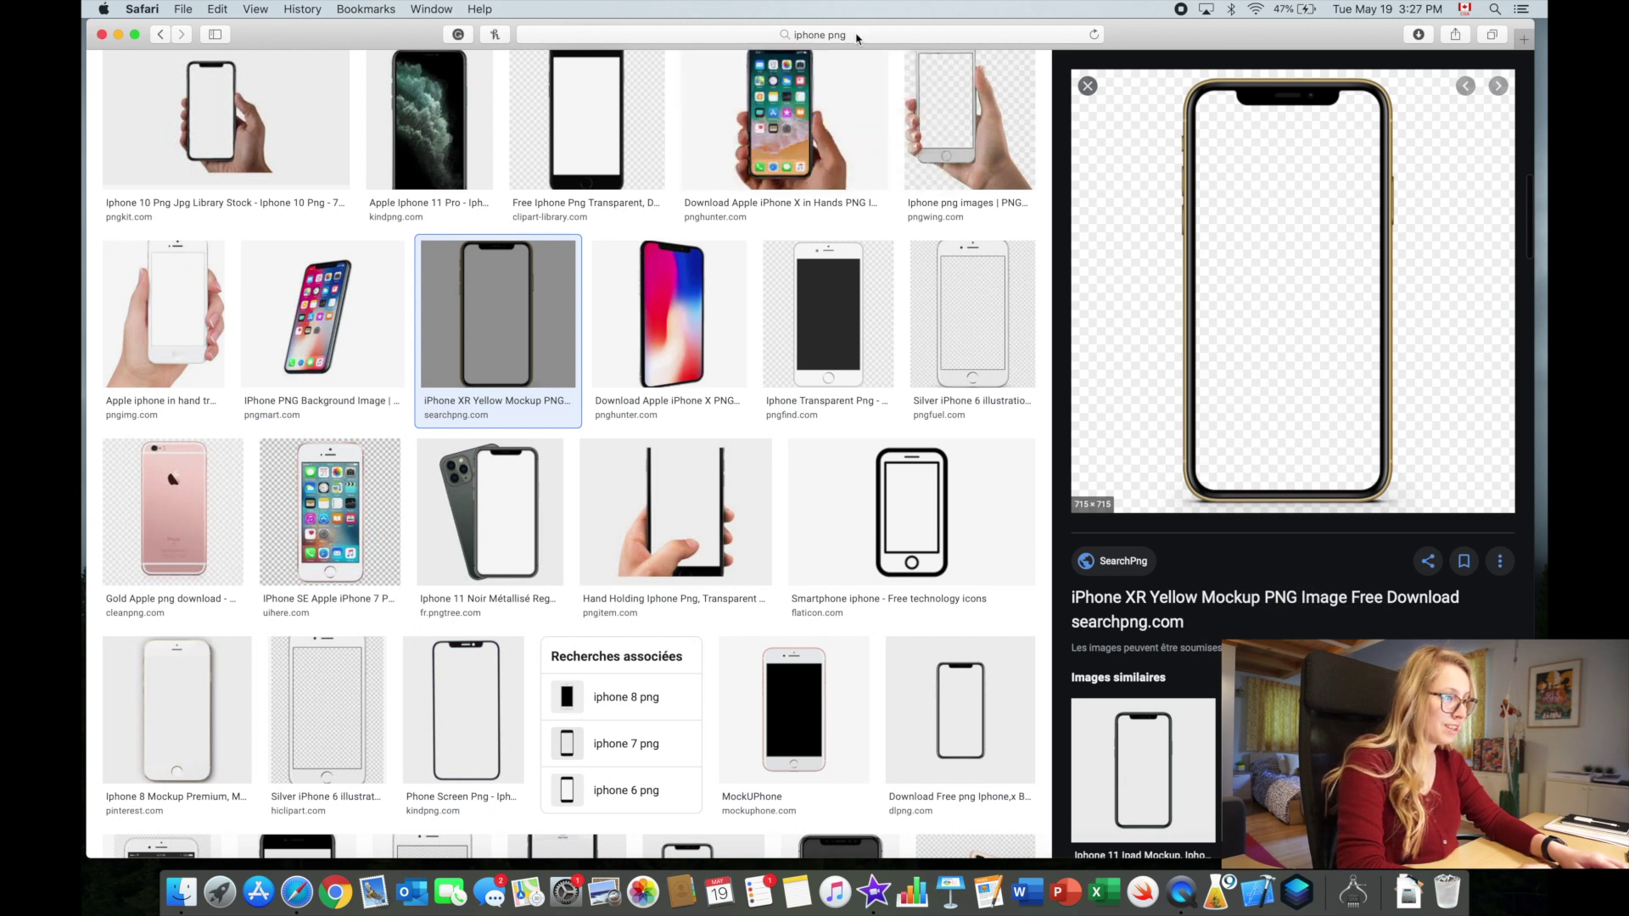
key(ctrl+Up)
click(321, 482)
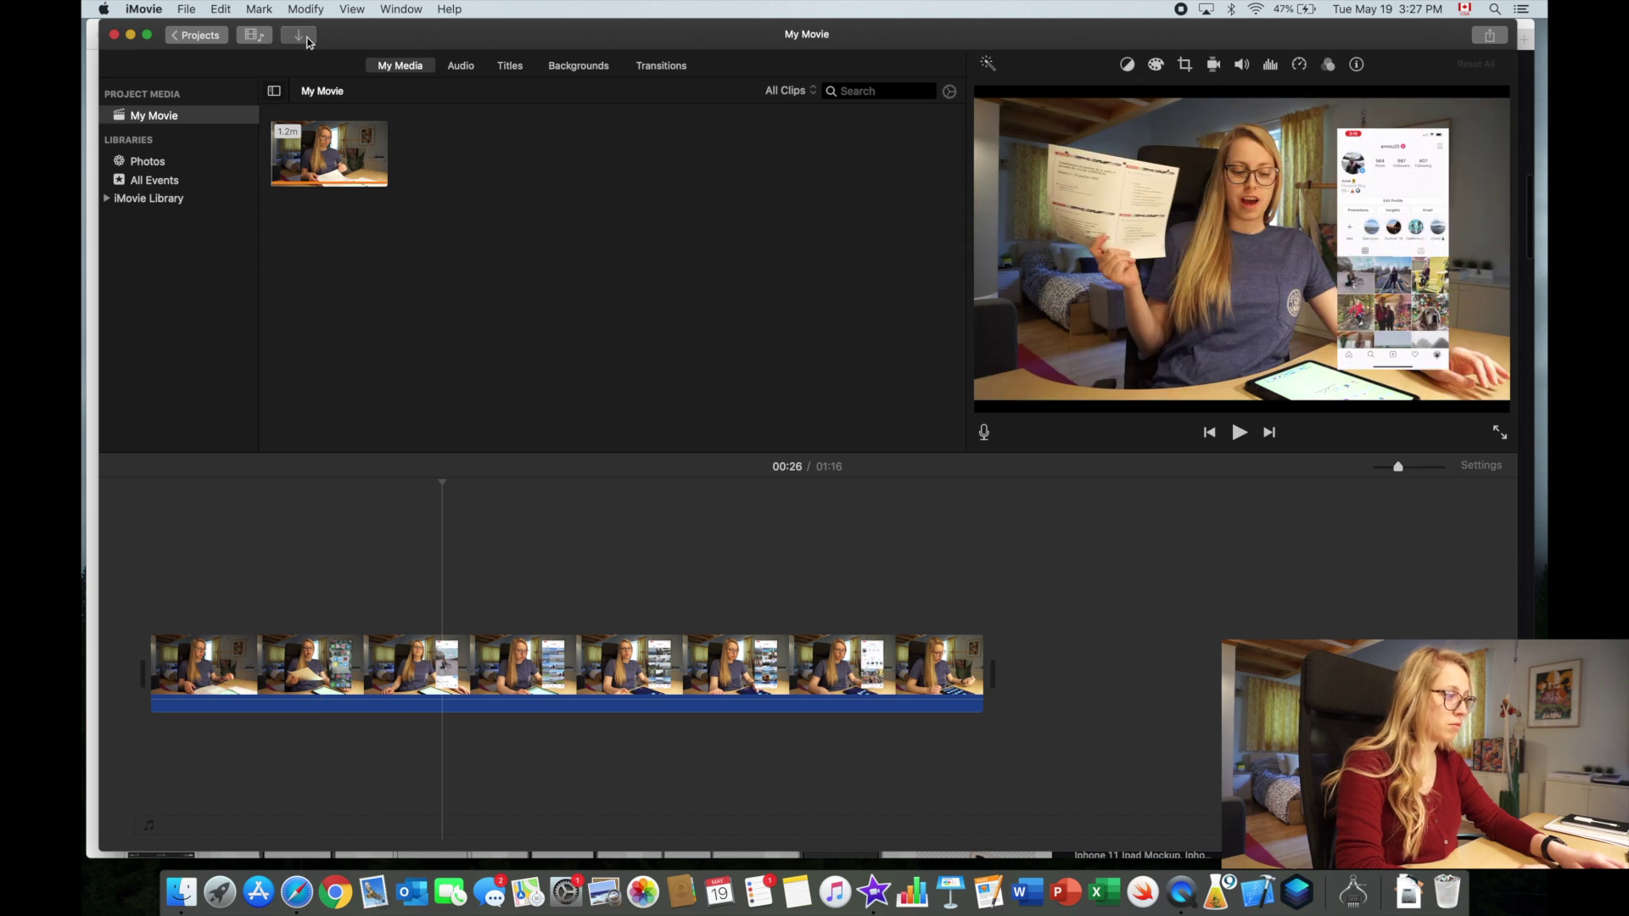
click(299, 35)
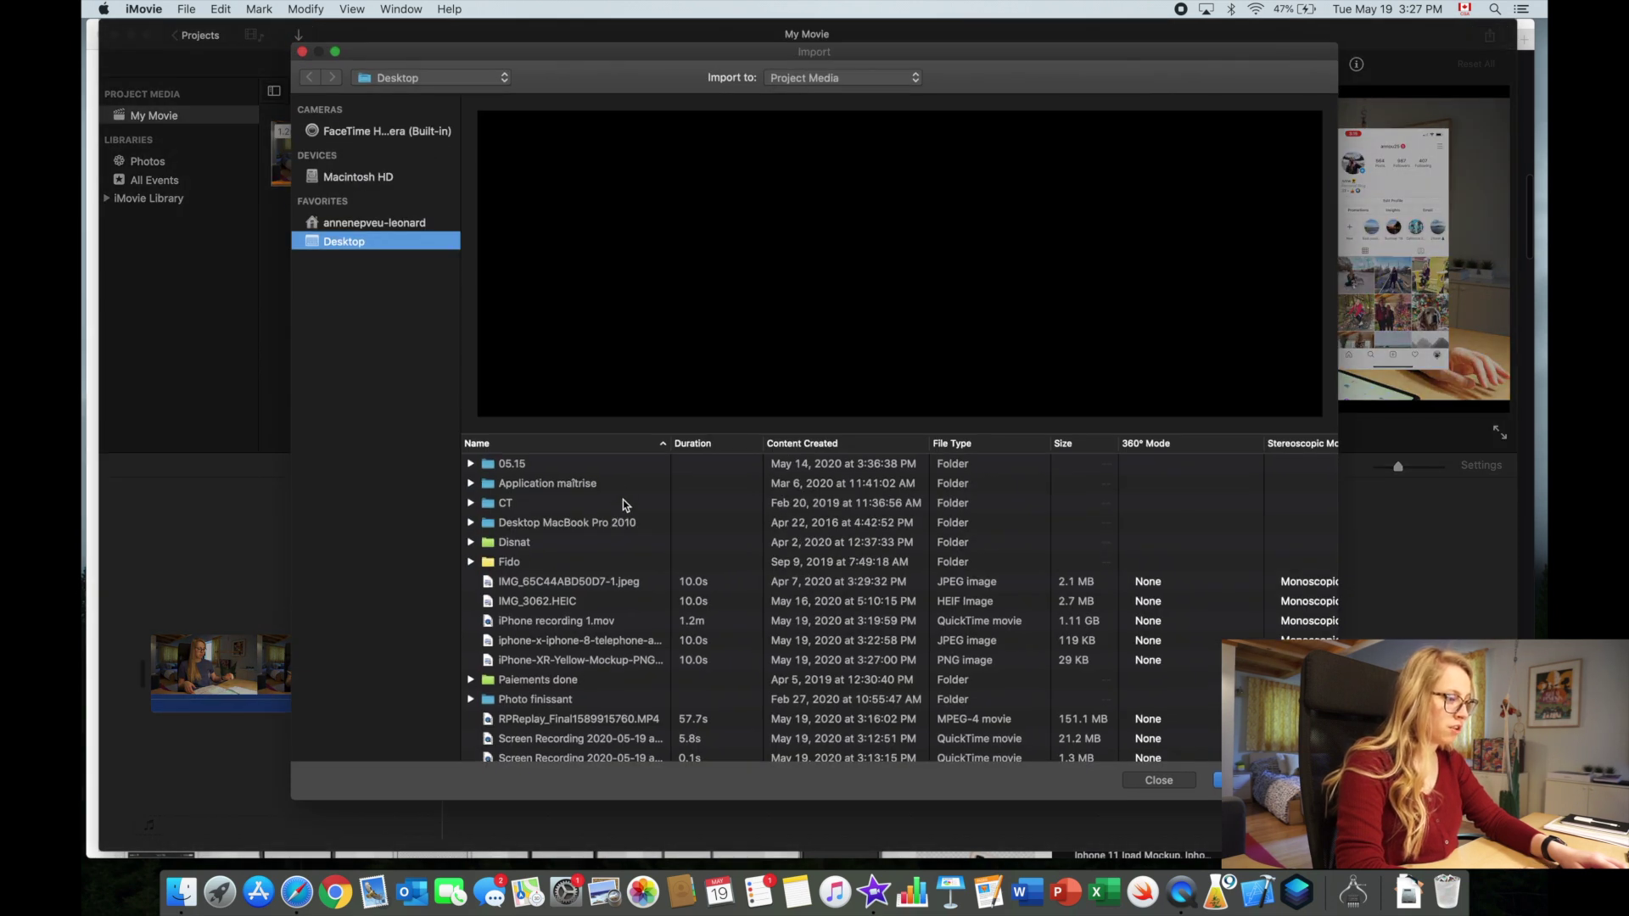
Step: Import the yellow iPhone XR mockup PNG from the Desktop and layer it above the video at the playhead
scroll(571, 596, down, 1)
double_click(568, 642)
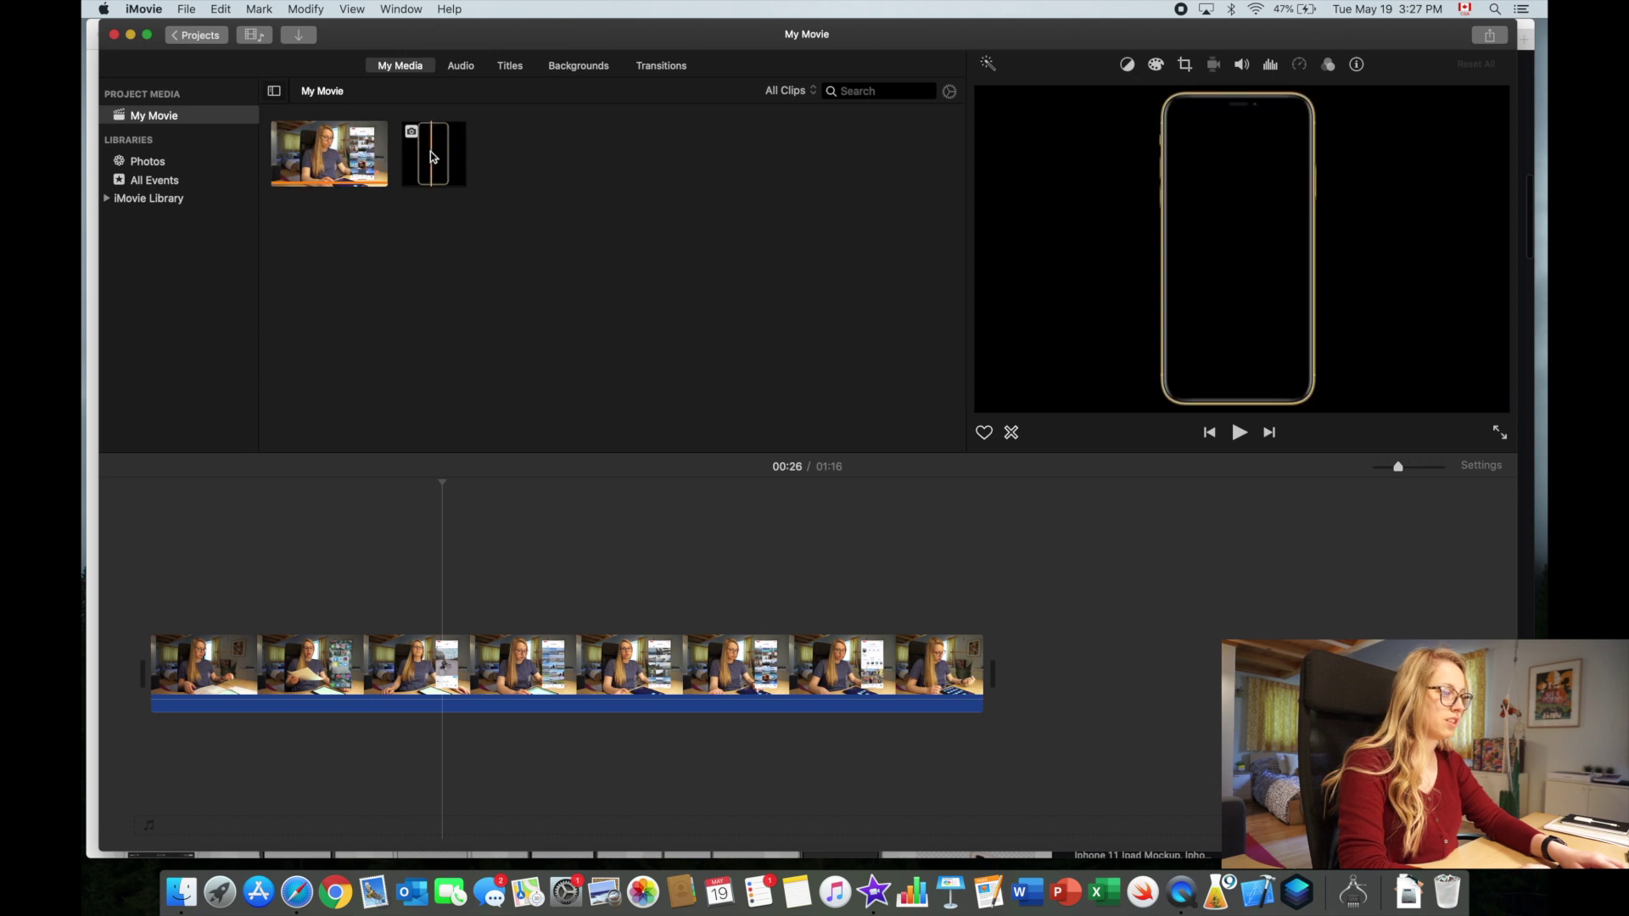
drag(428, 155, 446, 594)
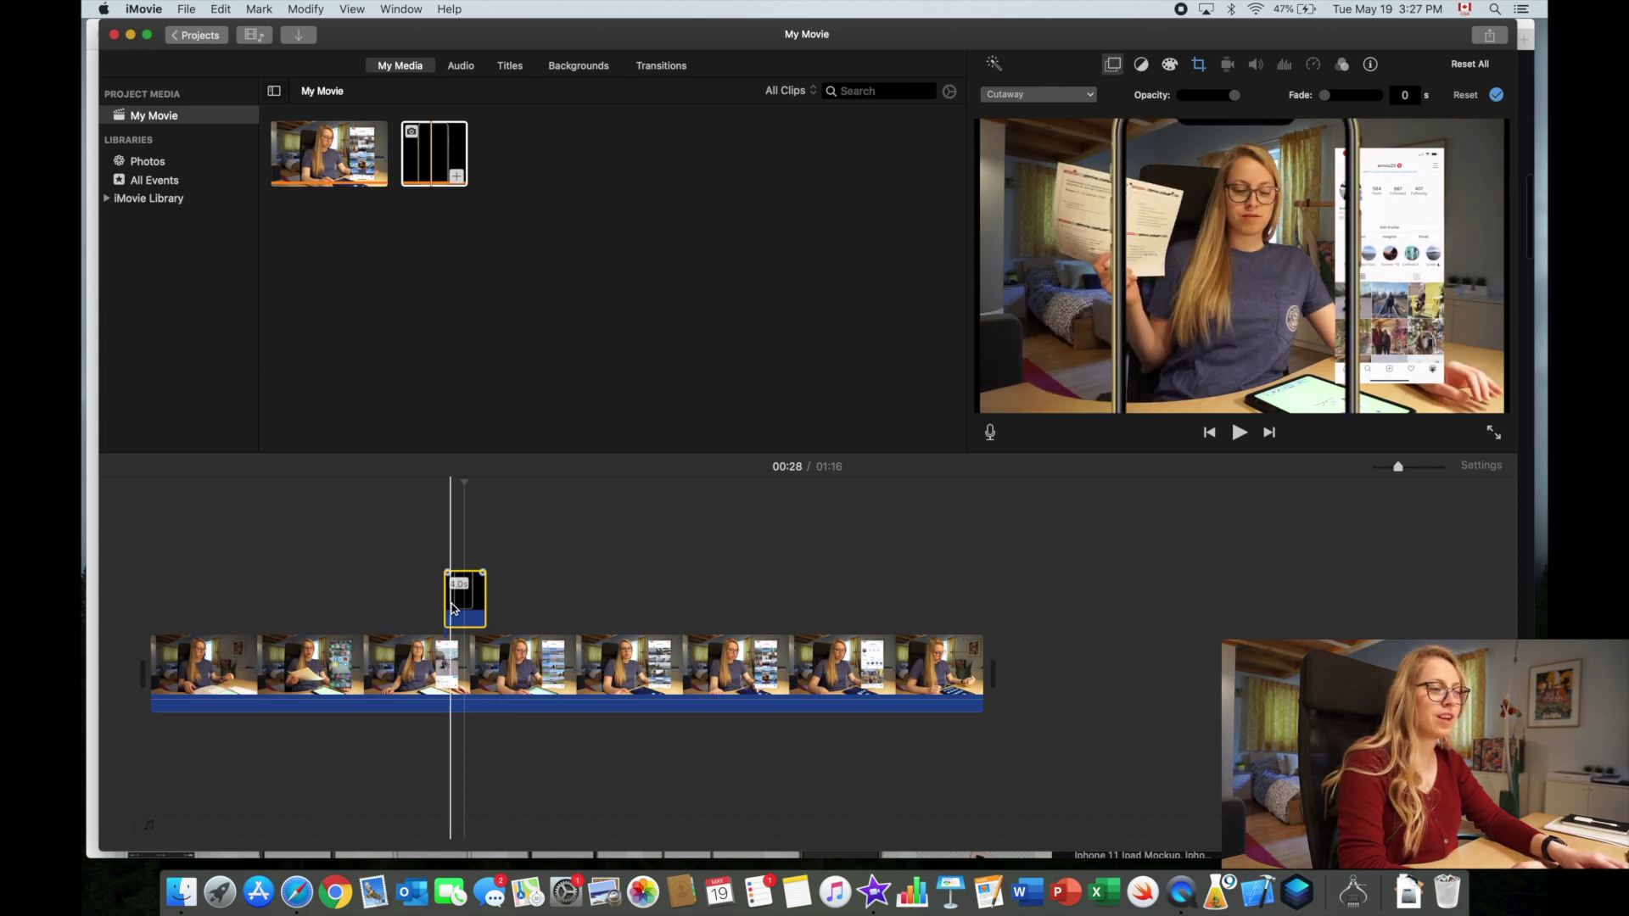
click(1198, 65)
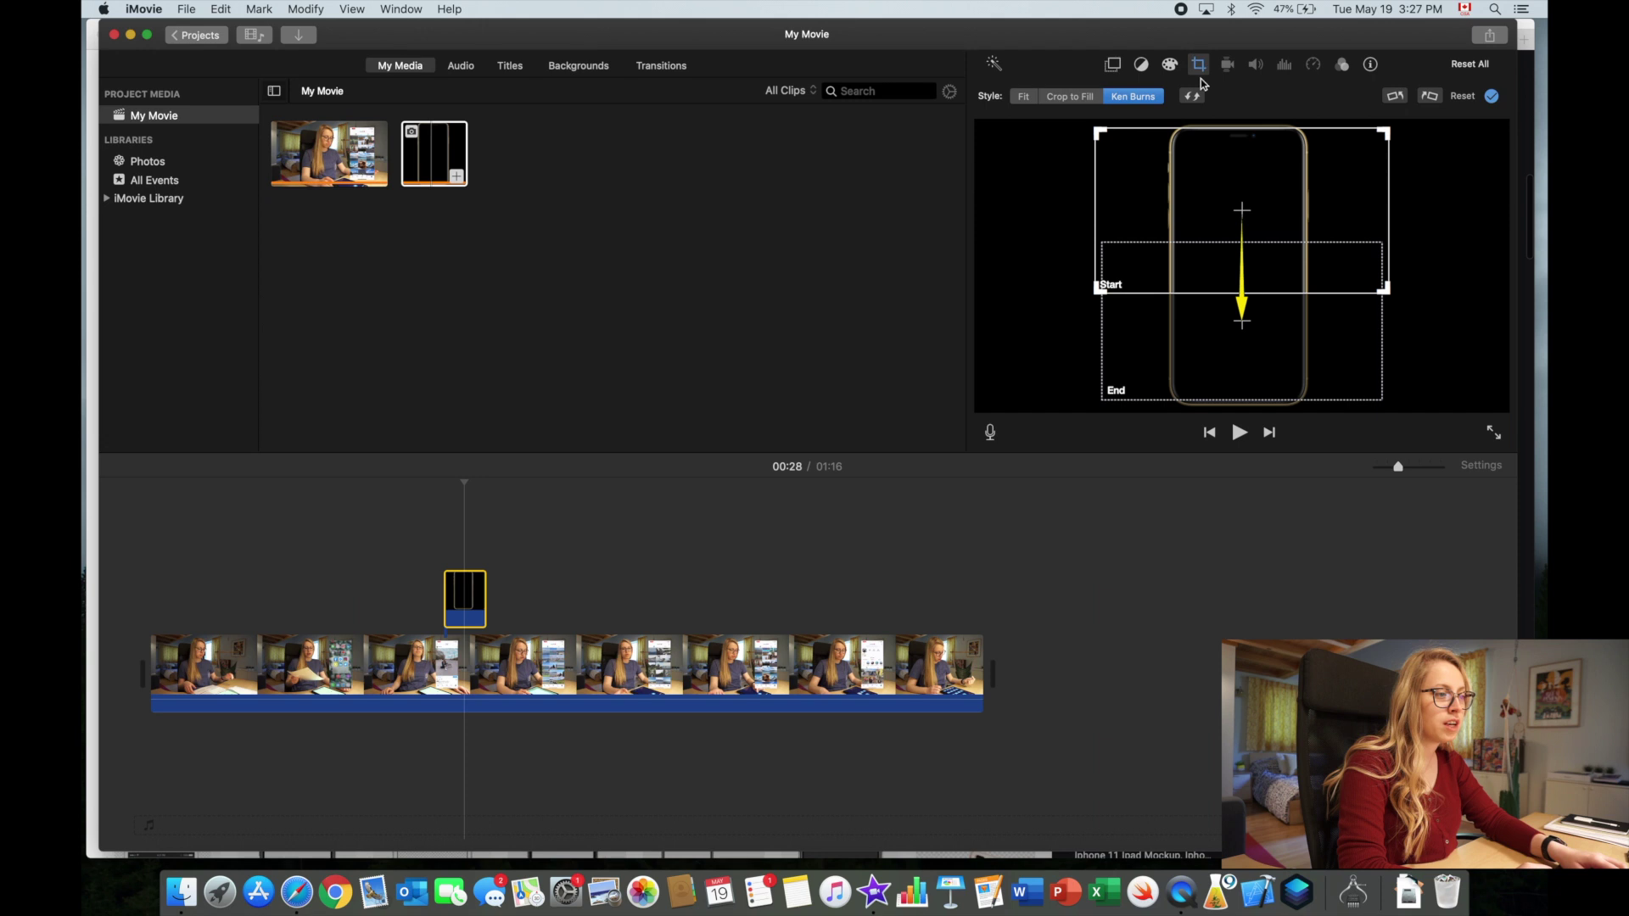
Step: Give the phone image Fit cropping and Picture in Picture, then move and enlarge the inset around the recording
click(1025, 98)
click(1113, 65)
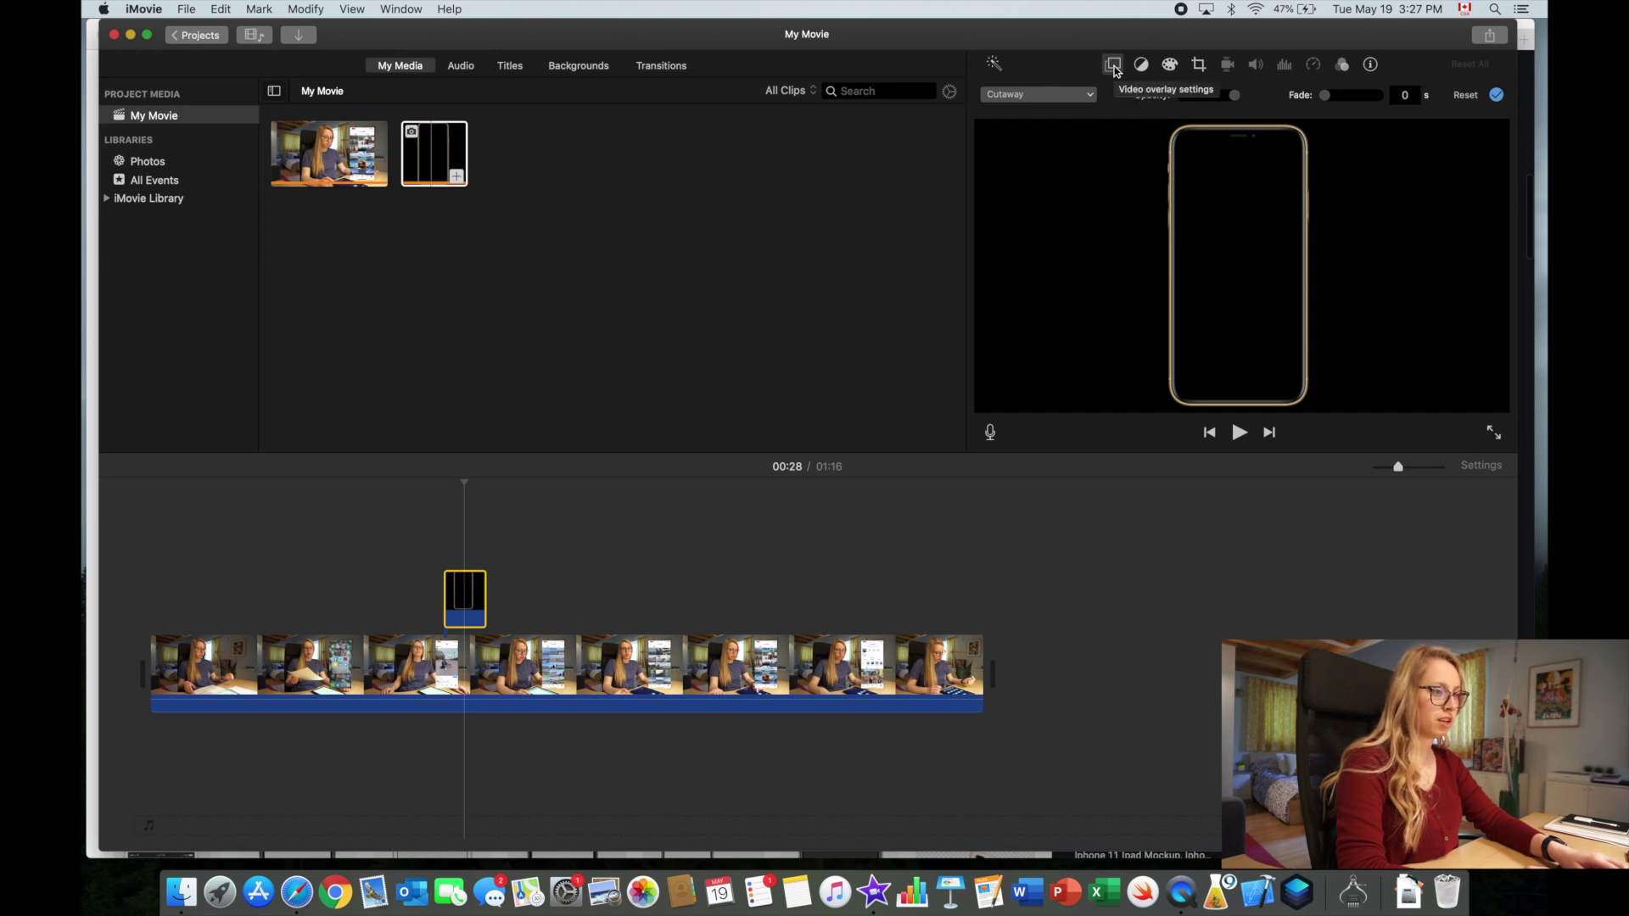
click(1073, 95)
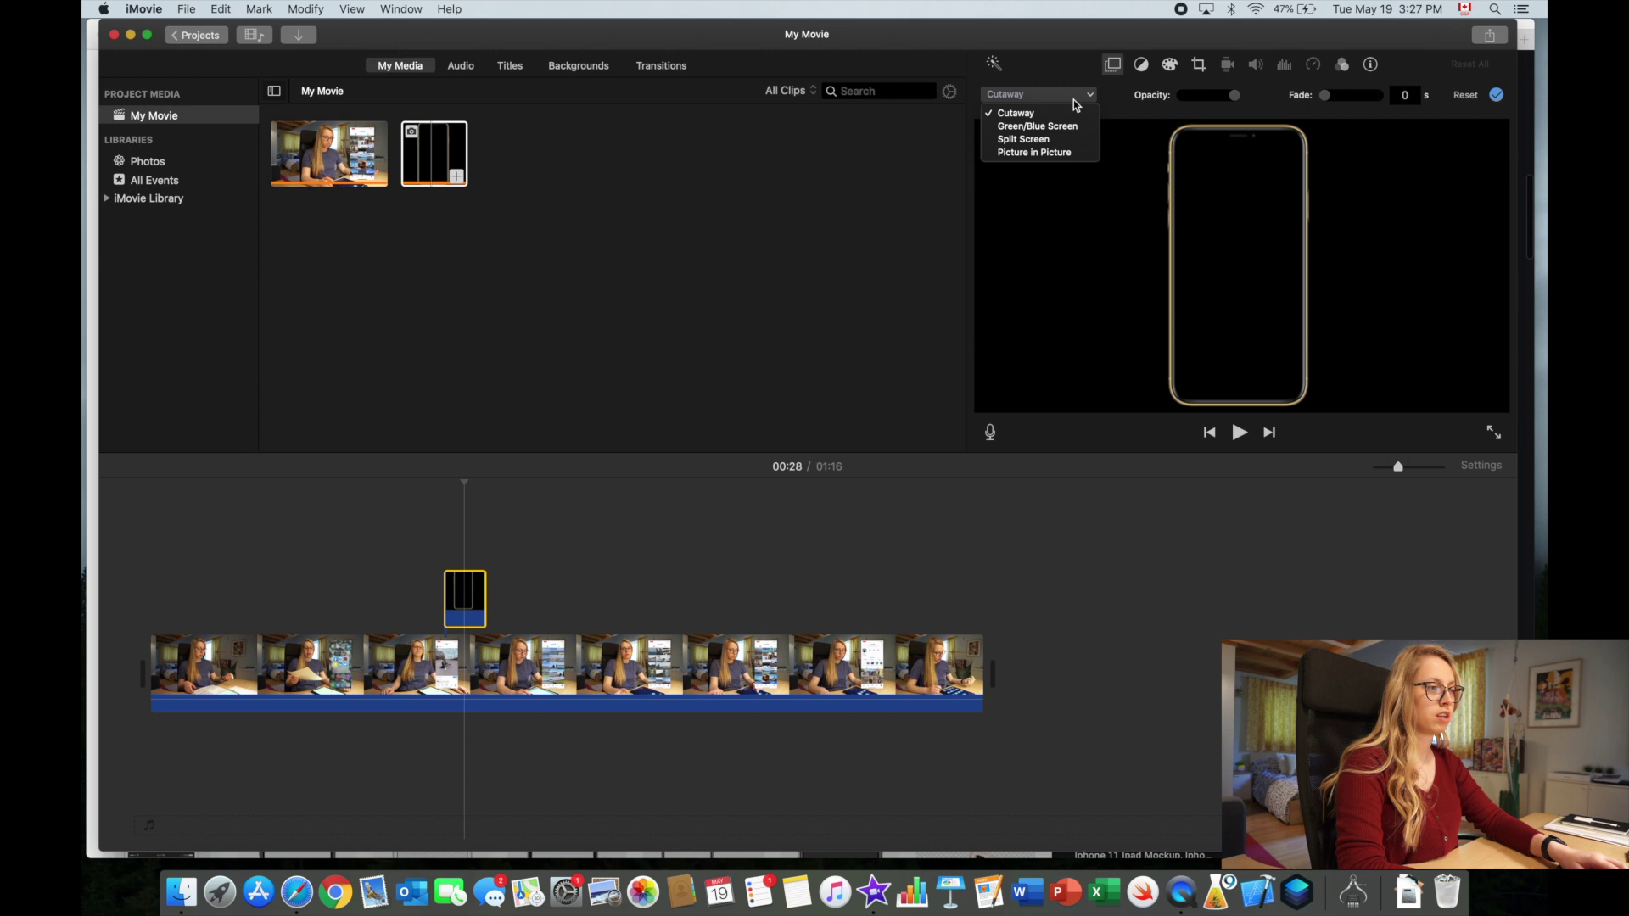
click(1025, 153)
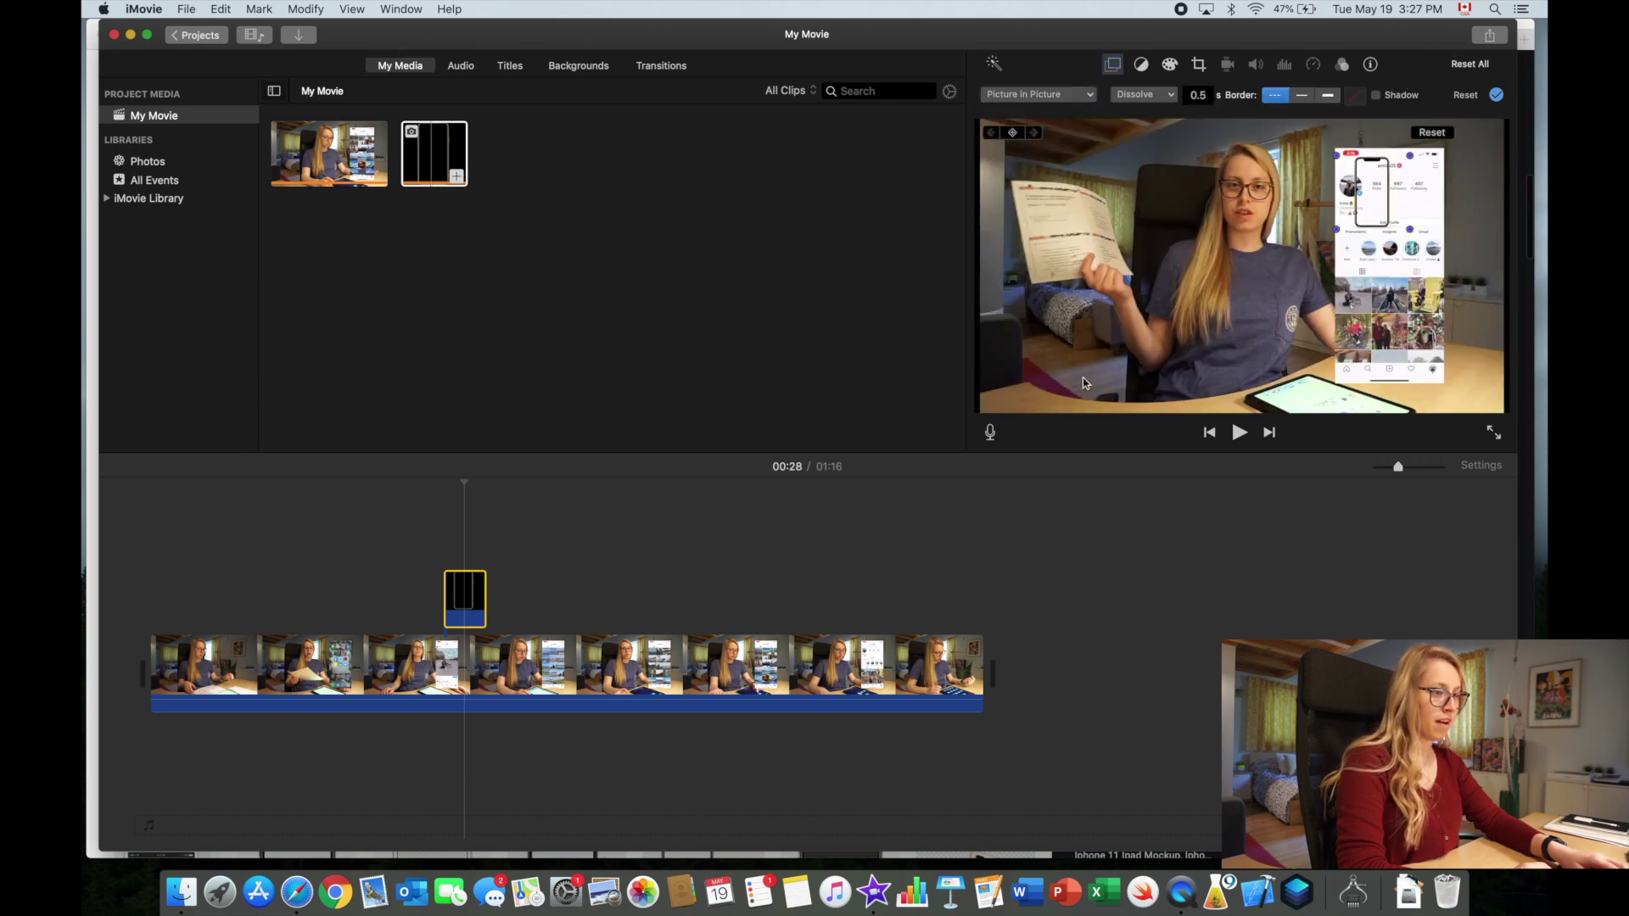
drag(1408, 197, 1417, 193)
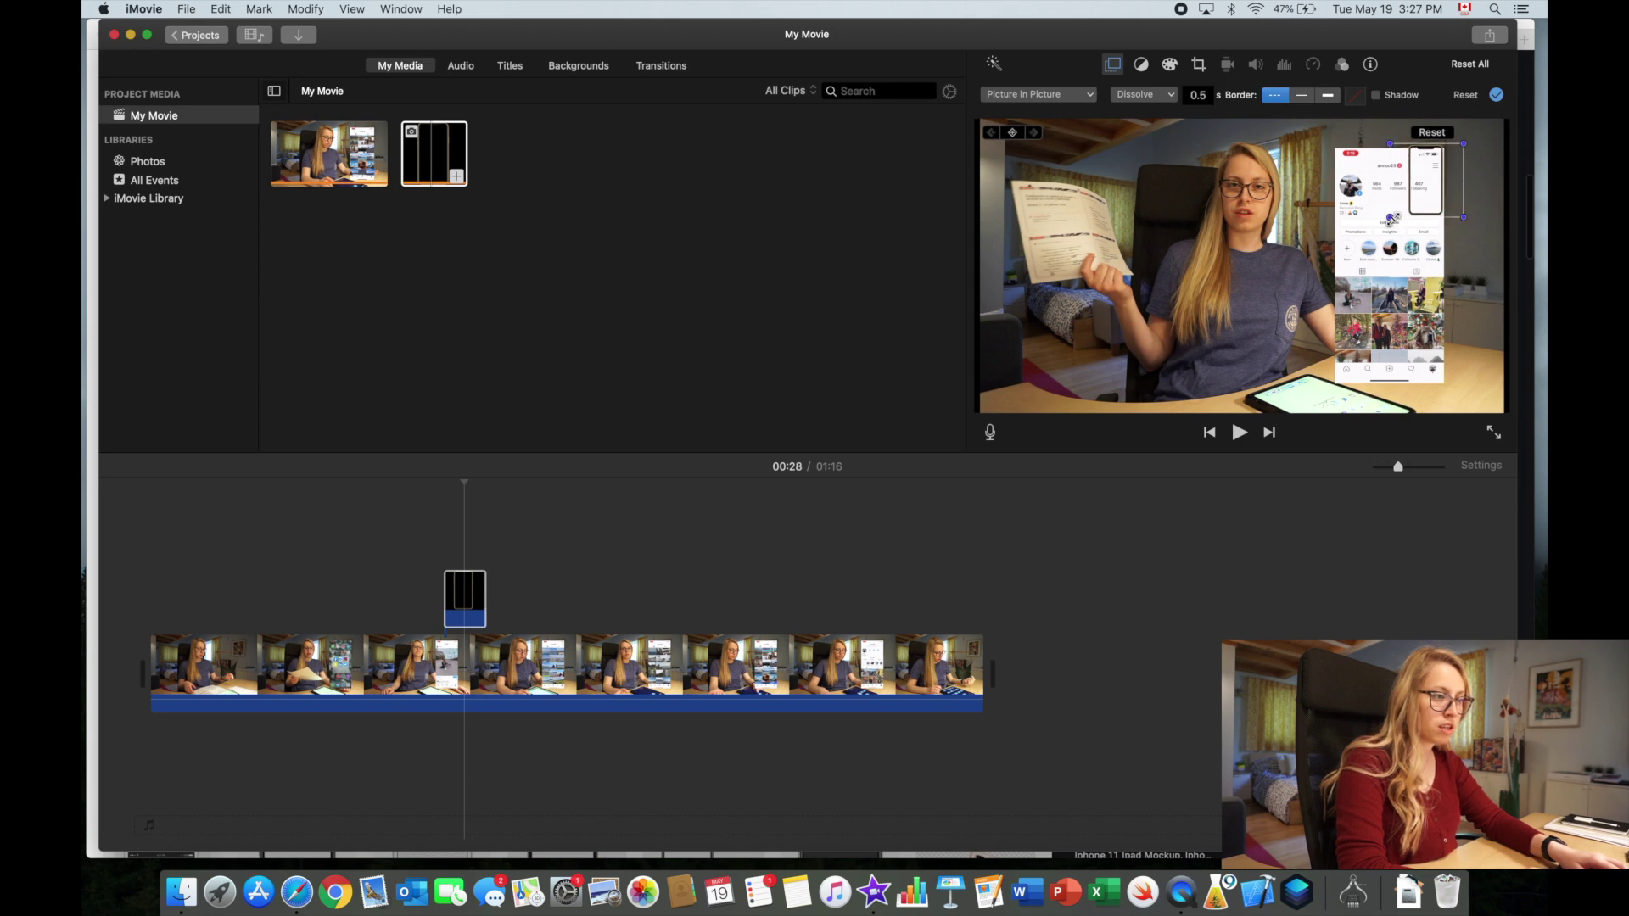
drag(1392, 219, 1362, 339)
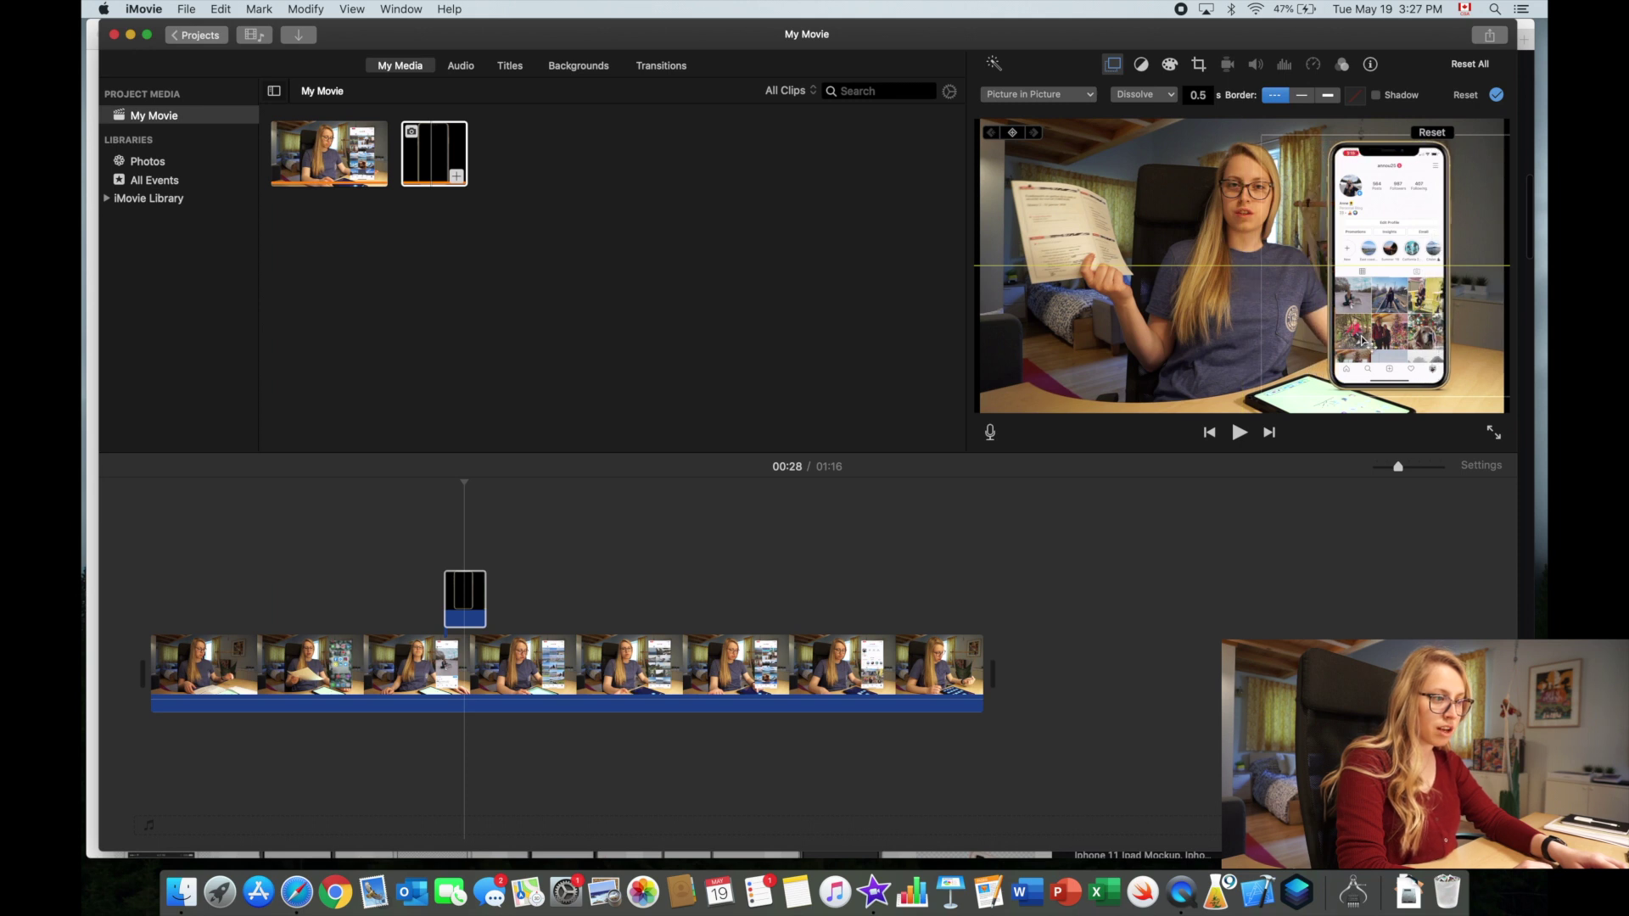
drag(1362, 339, 1361, 340)
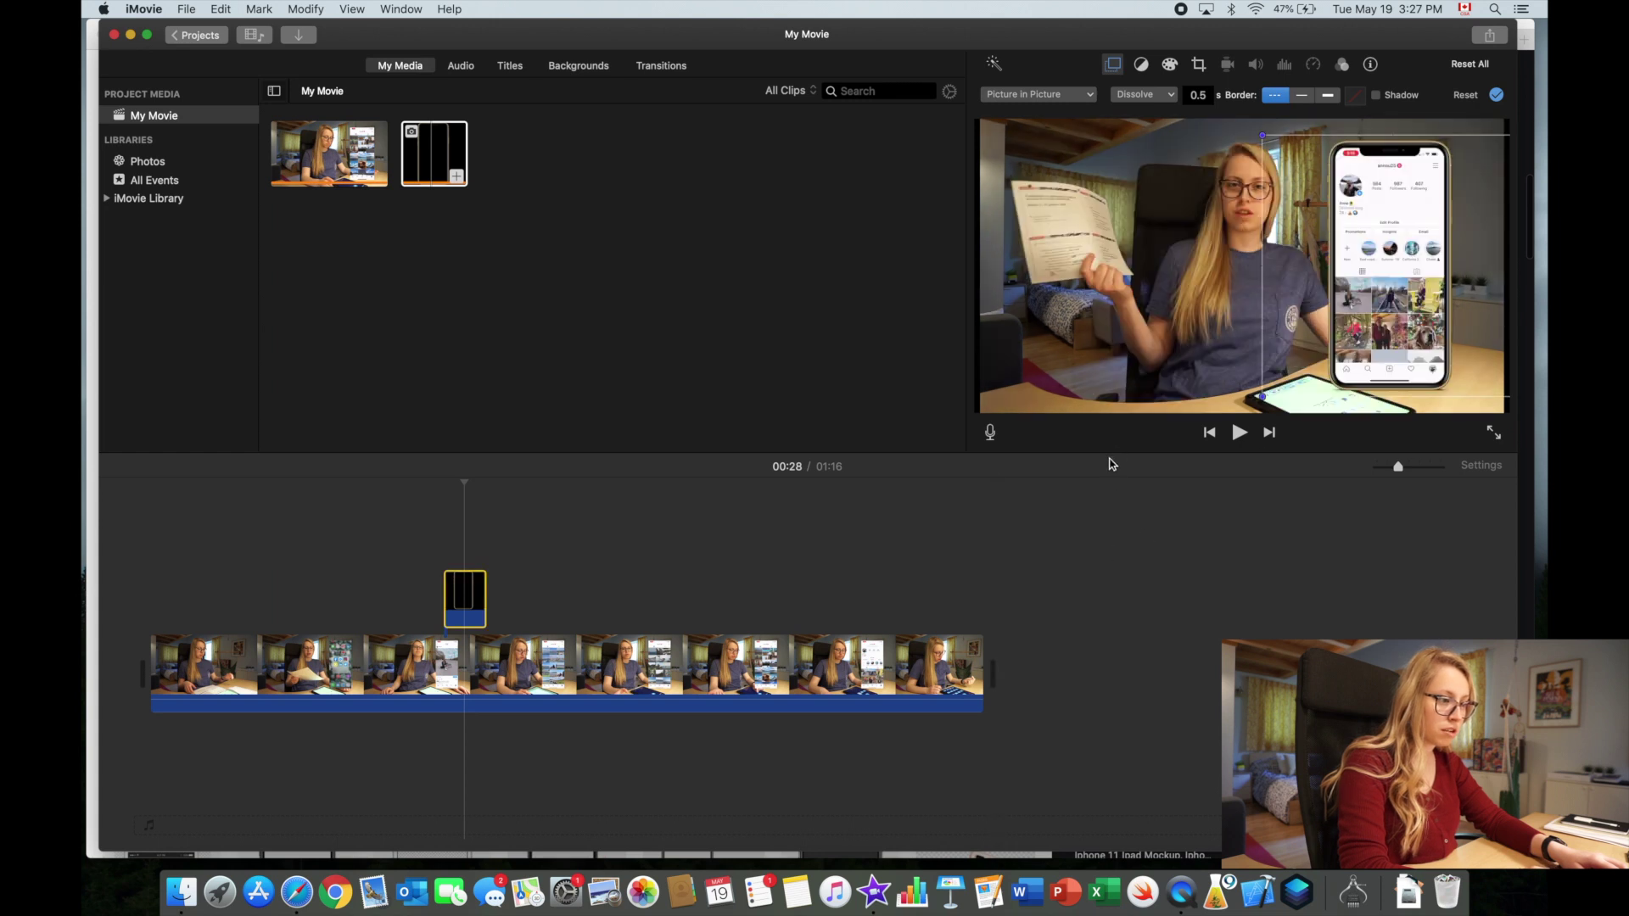
drag(1103, 456, 1098, 669)
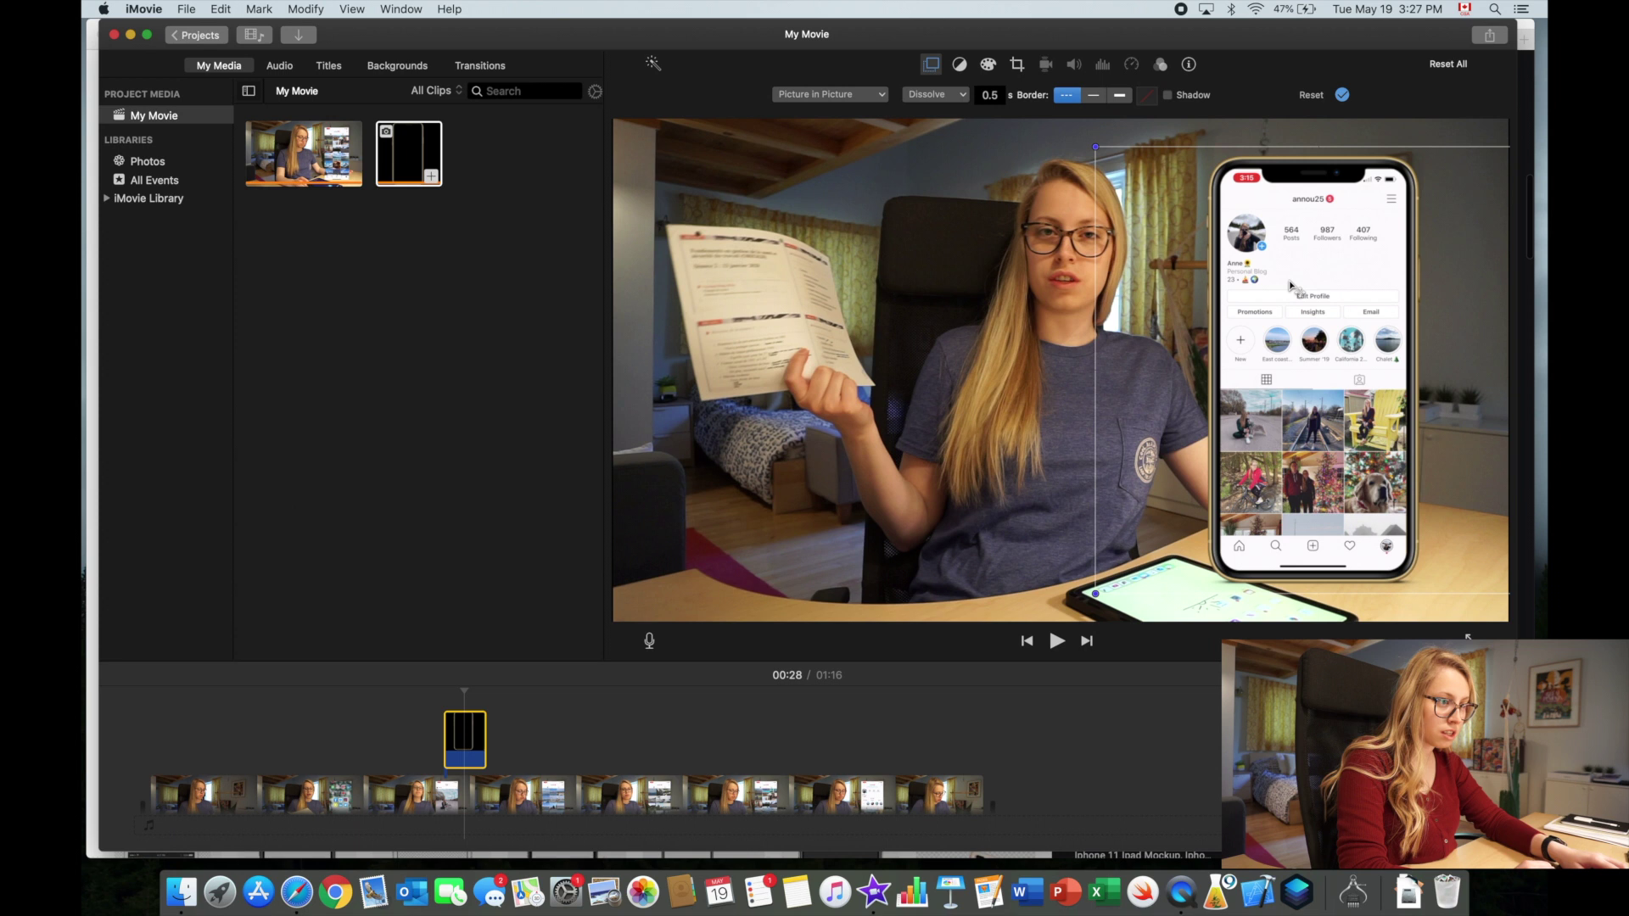
Step: Align the phone frame over the recording, start it earlier, and extend it to 01:07
mouse_move(1289, 284)
mouse_down()
mouse_move(1304, 264)
mouse_move(1290, 283)
mouse_up()
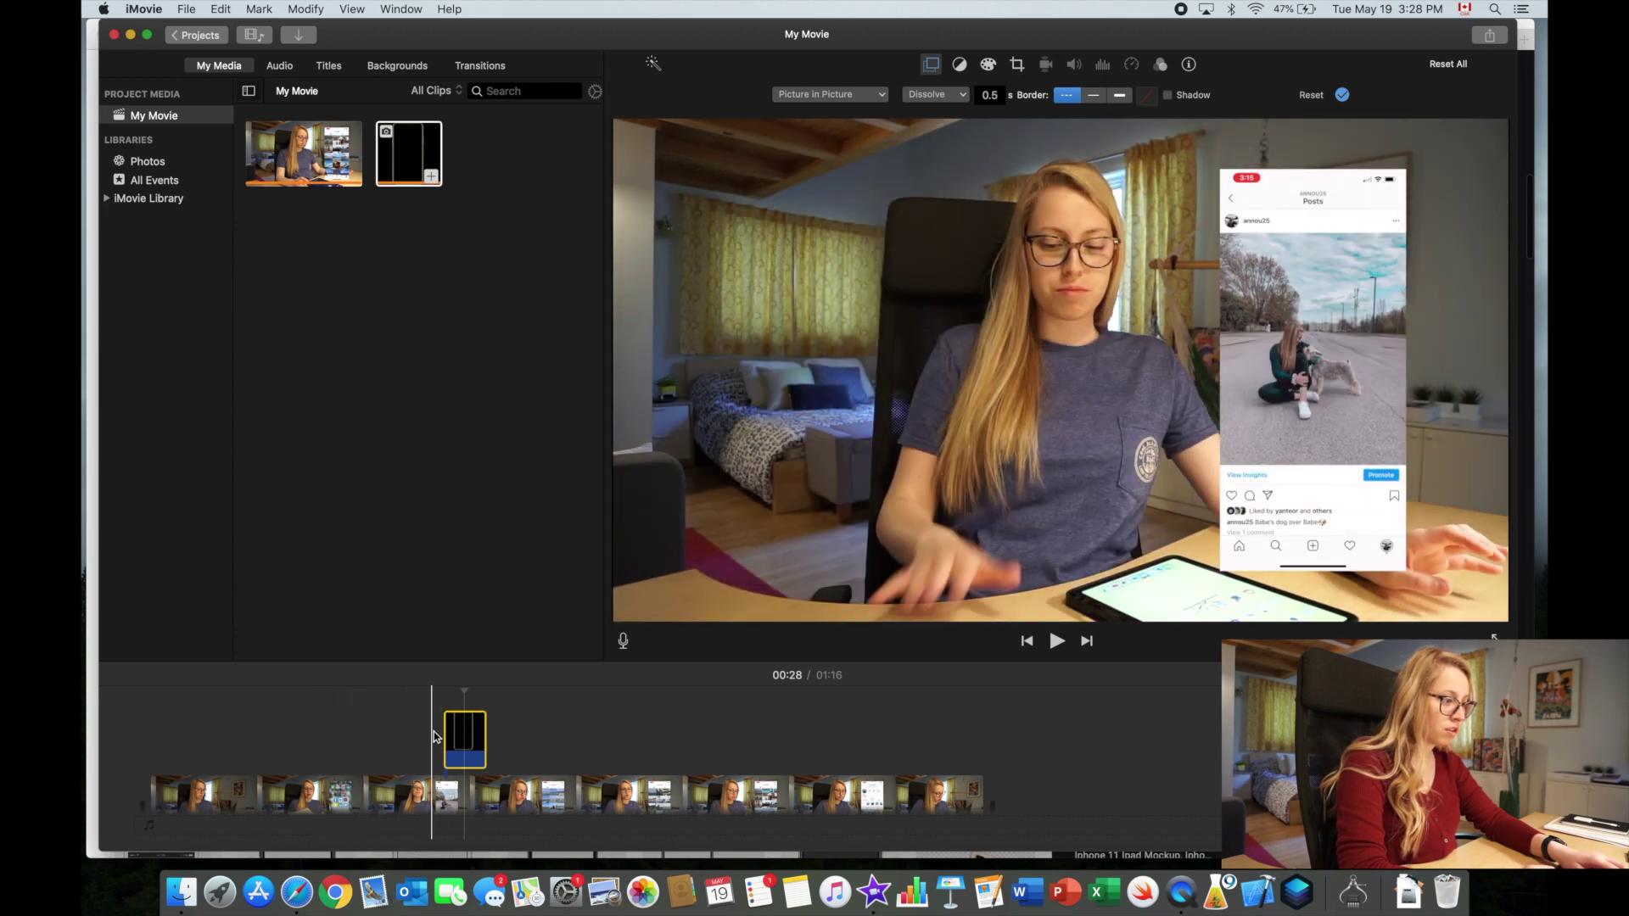
drag(445, 737, 253, 738)
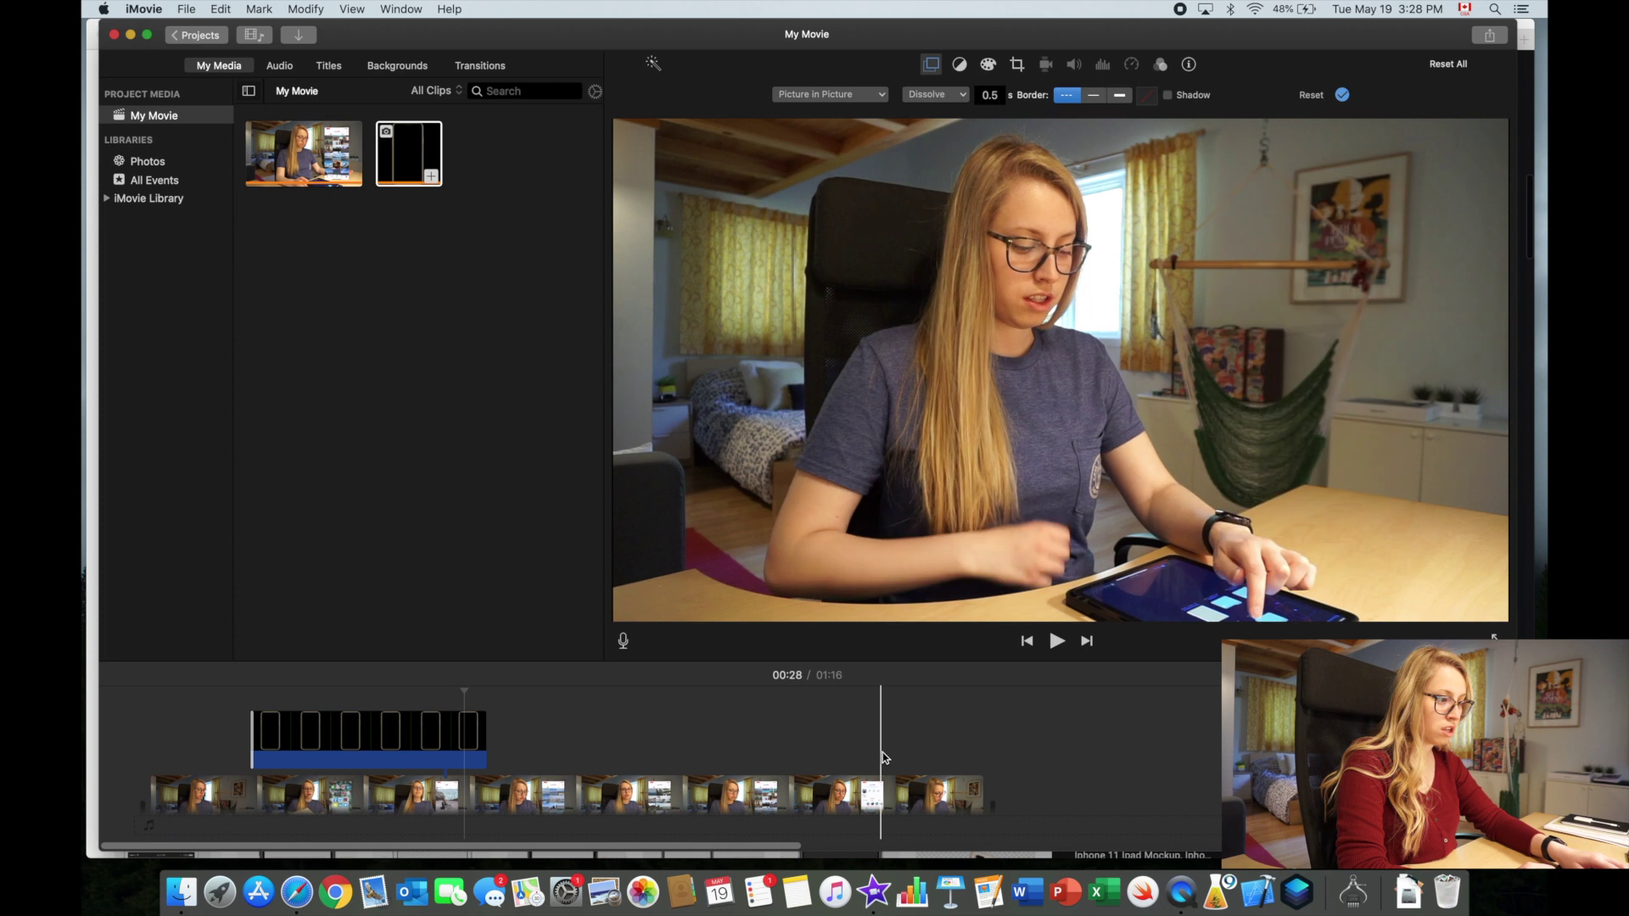
click(883, 758)
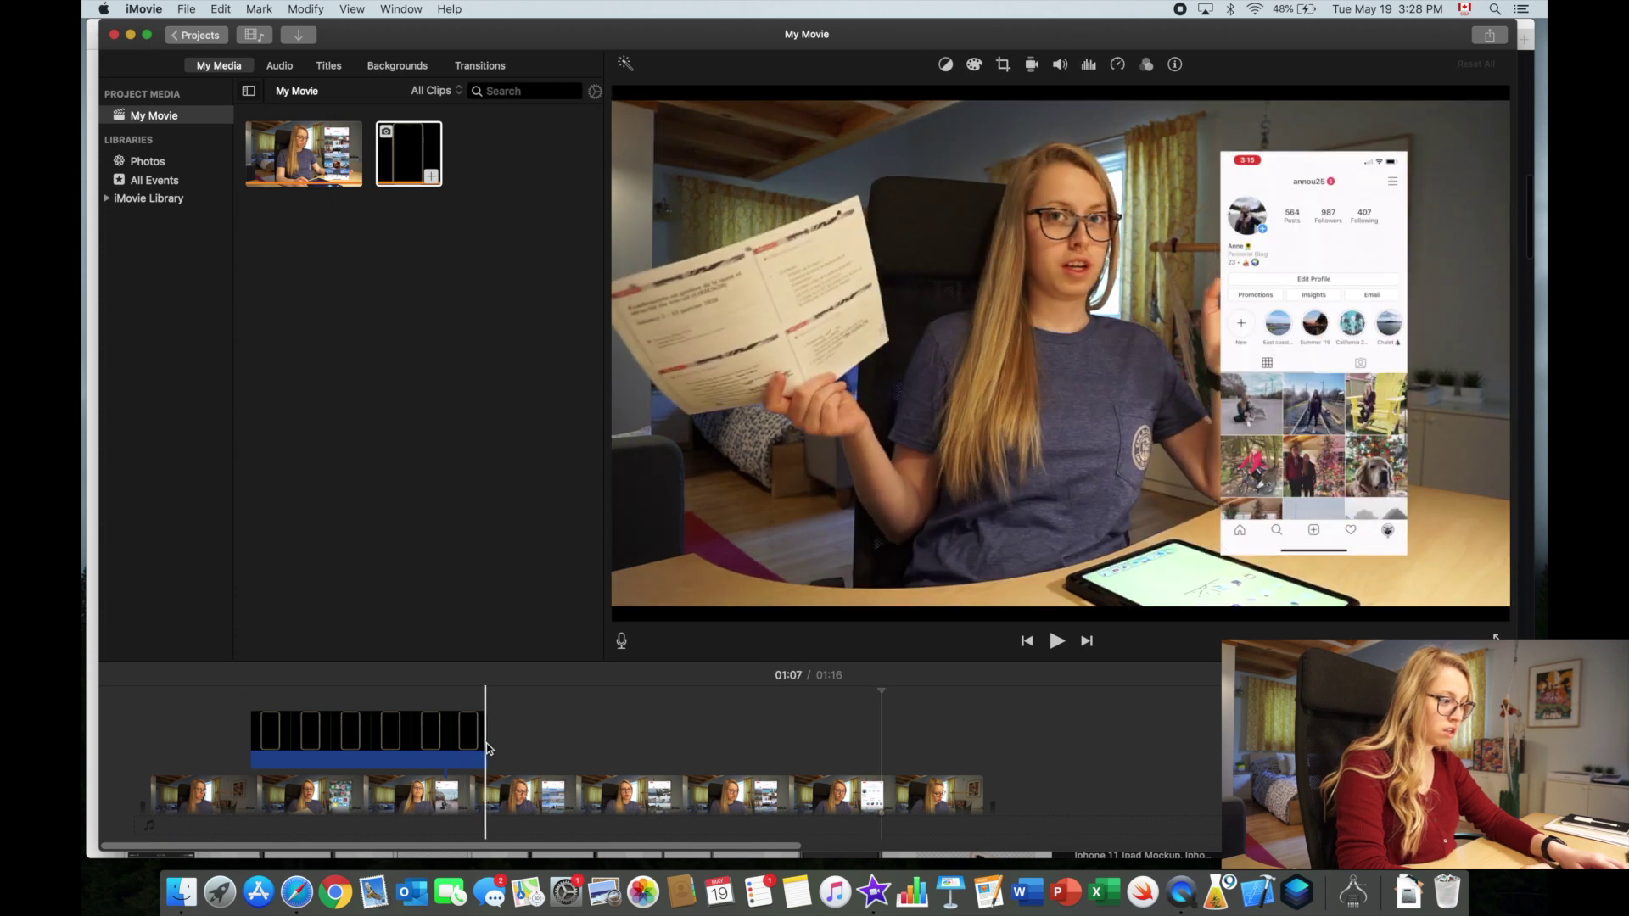
drag(488, 749, 882, 730)
key(slash)
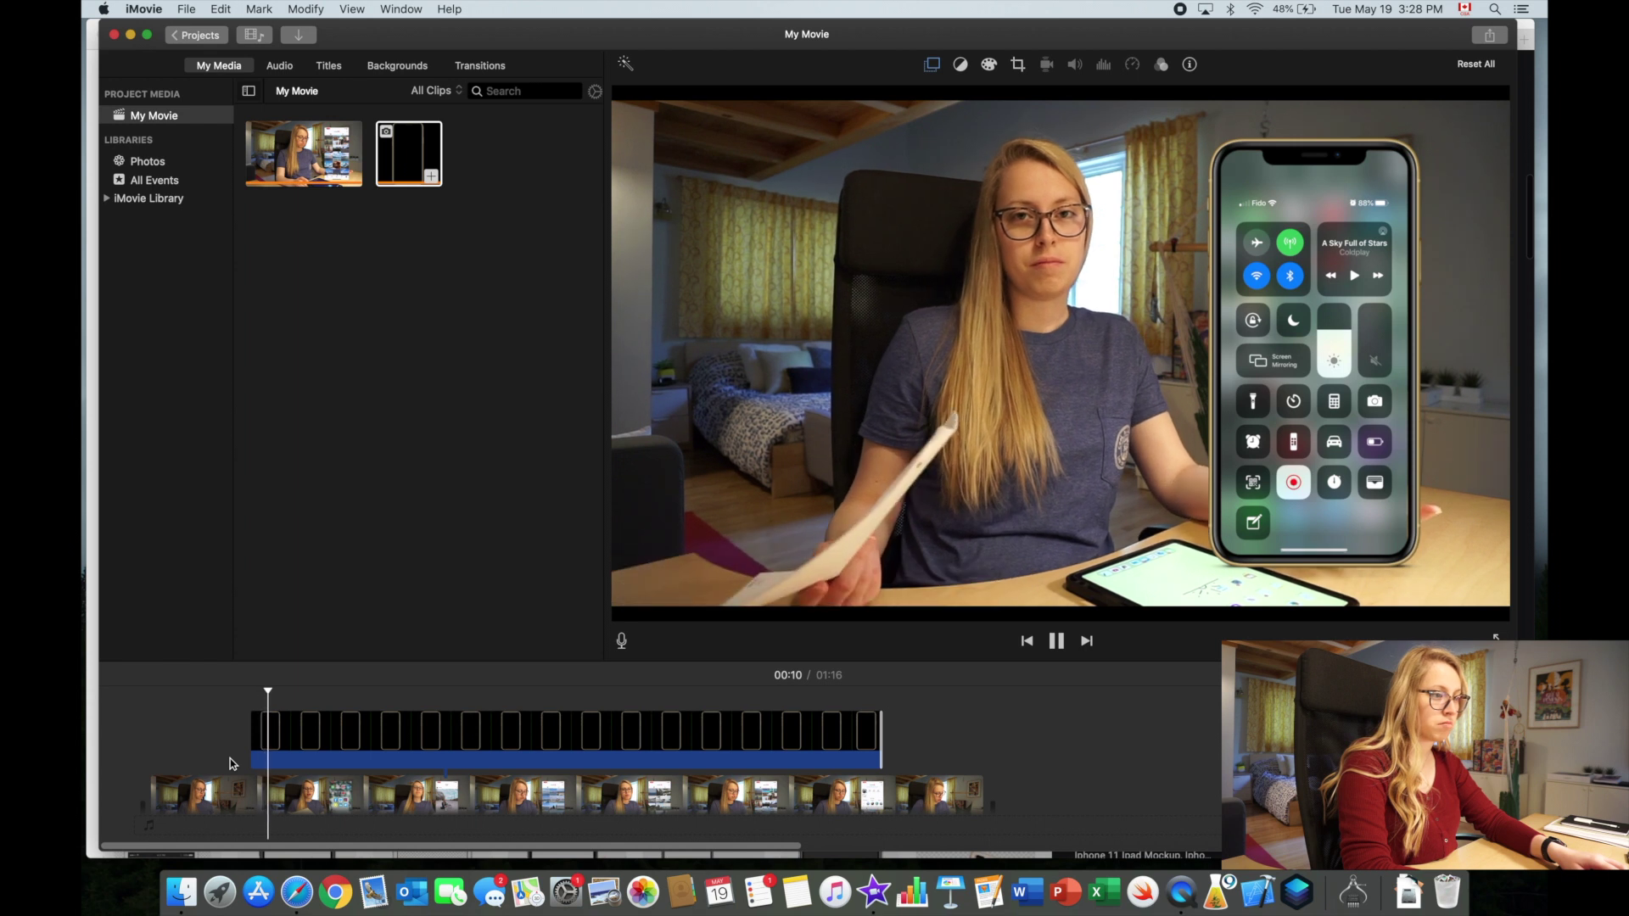
click(229, 763)
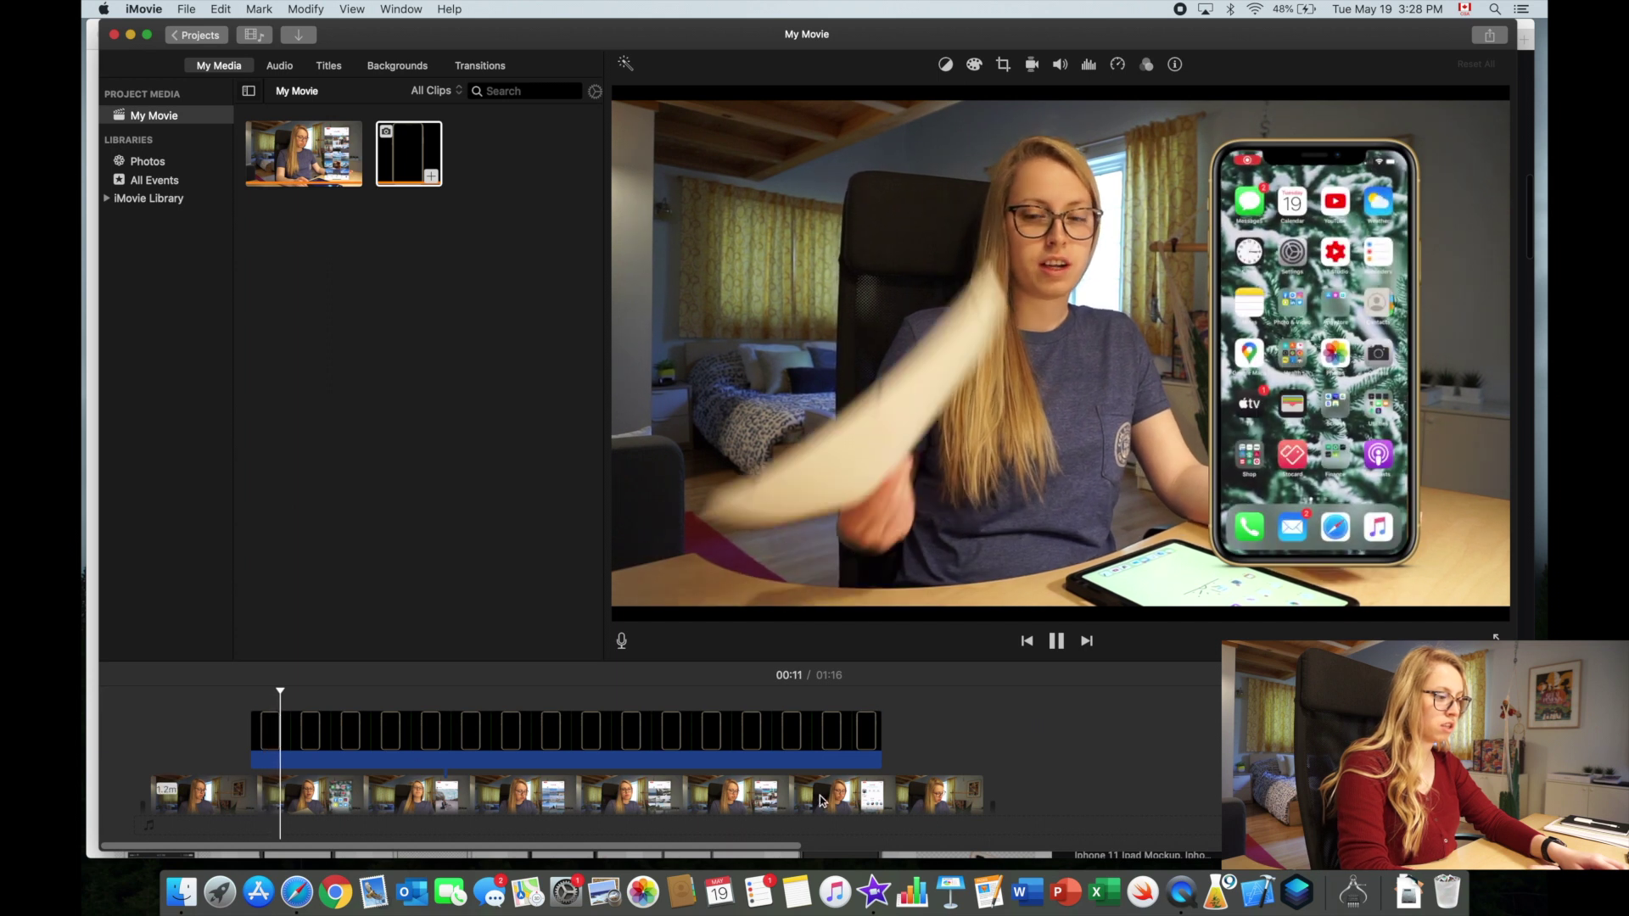
Step: Replay the overlay's final seconds to check where it ends against the recording
click(829, 737)
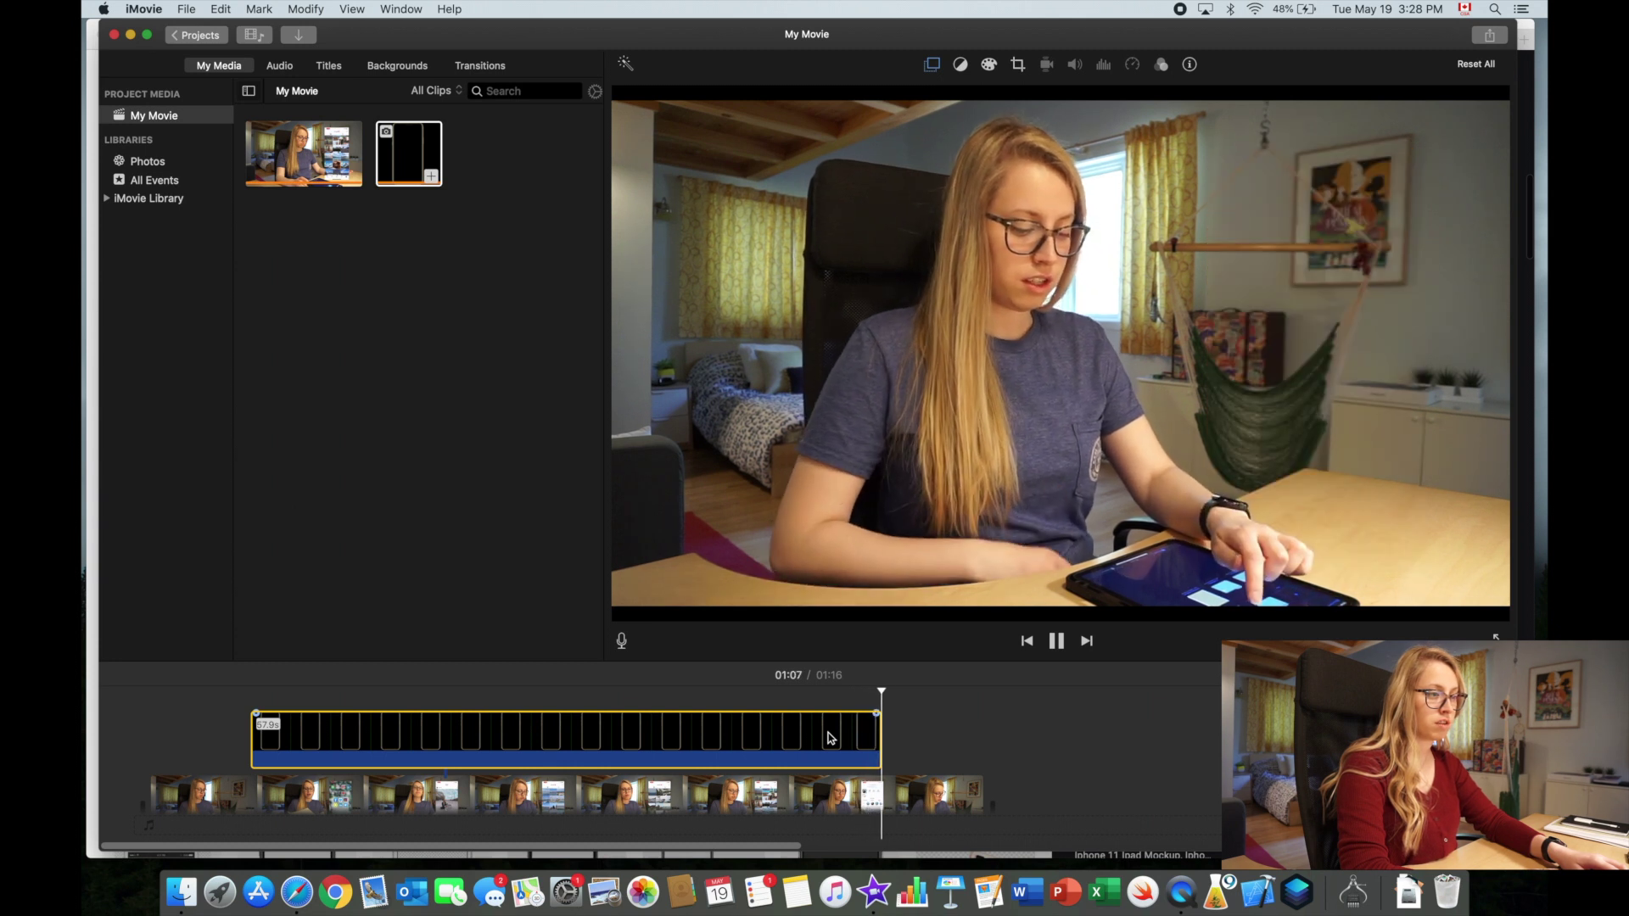
click(892, 701)
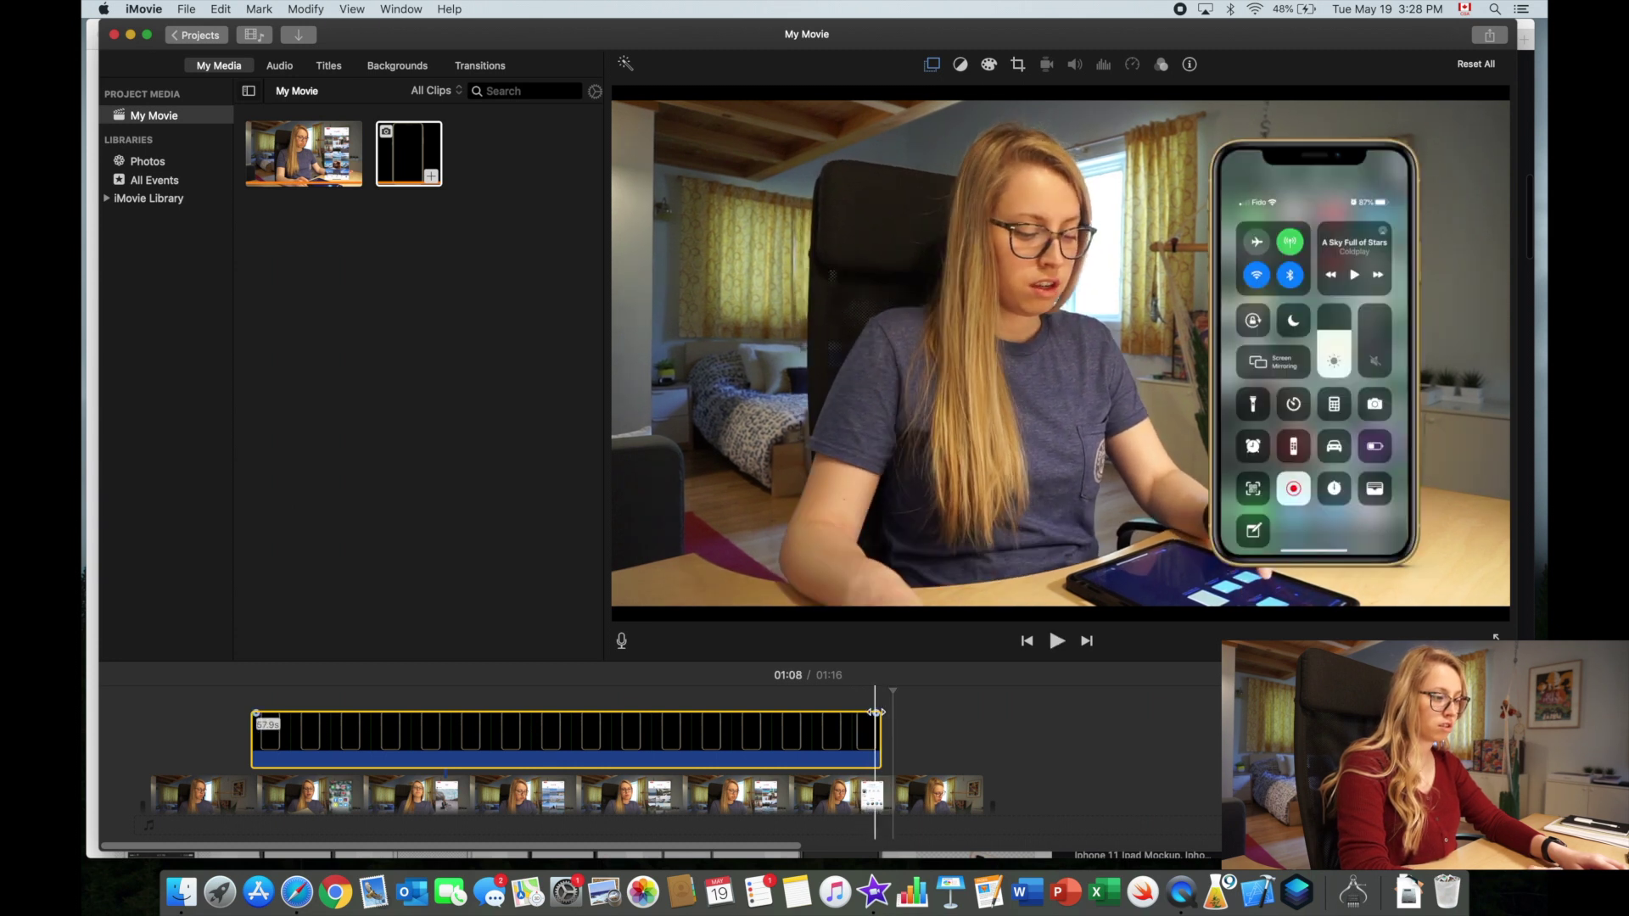
click(853, 728)
key(space)
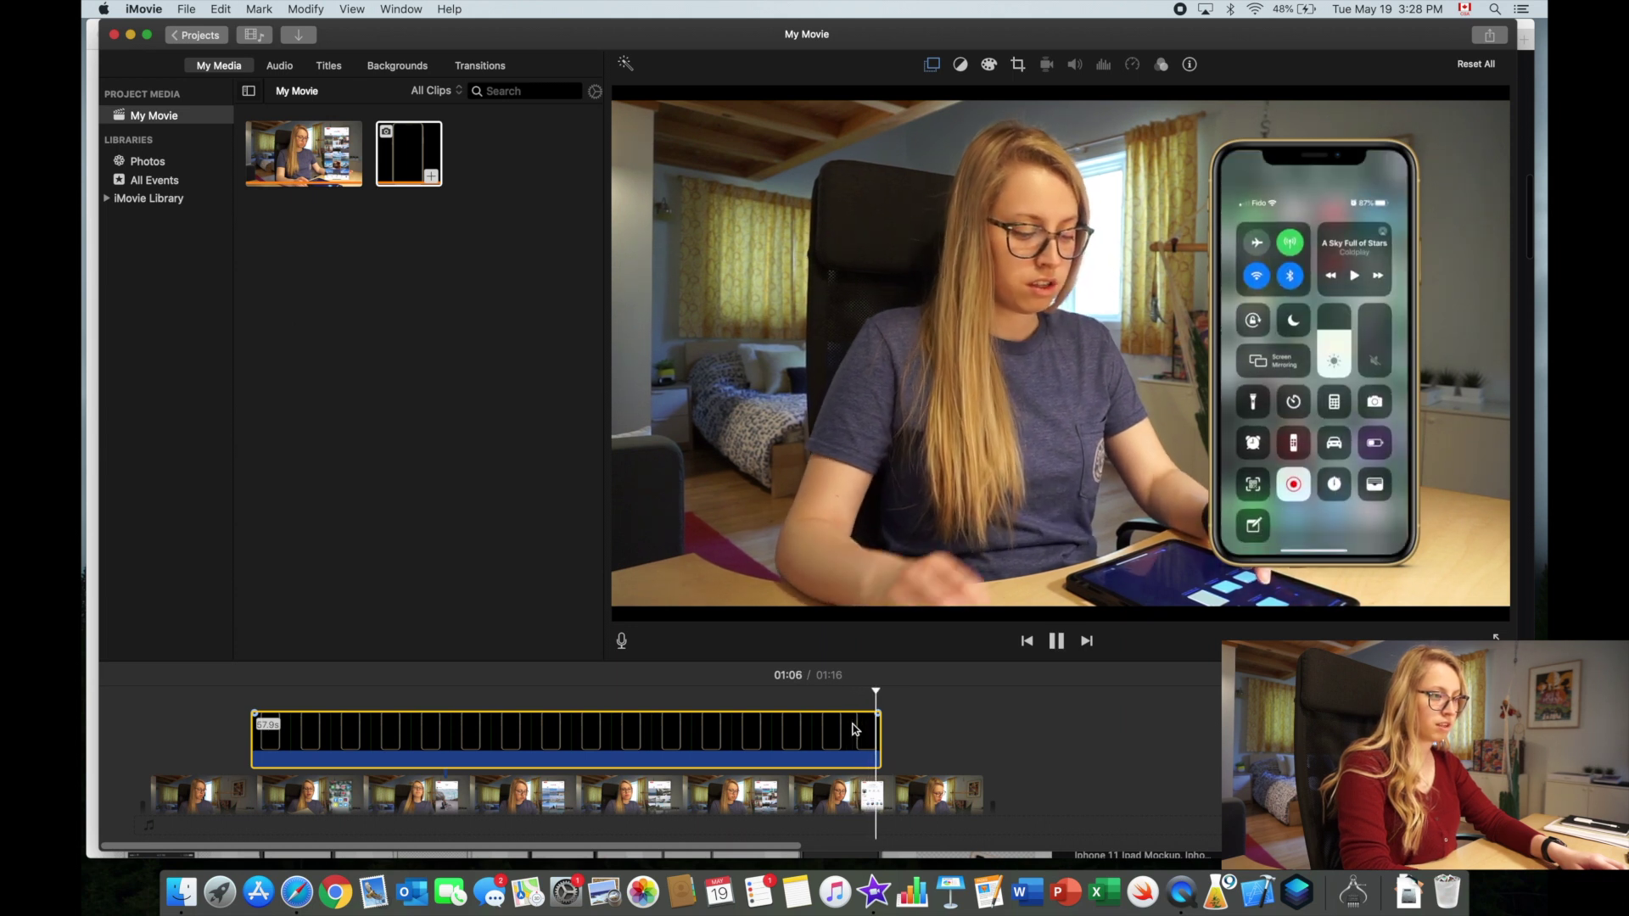
click(854, 728)
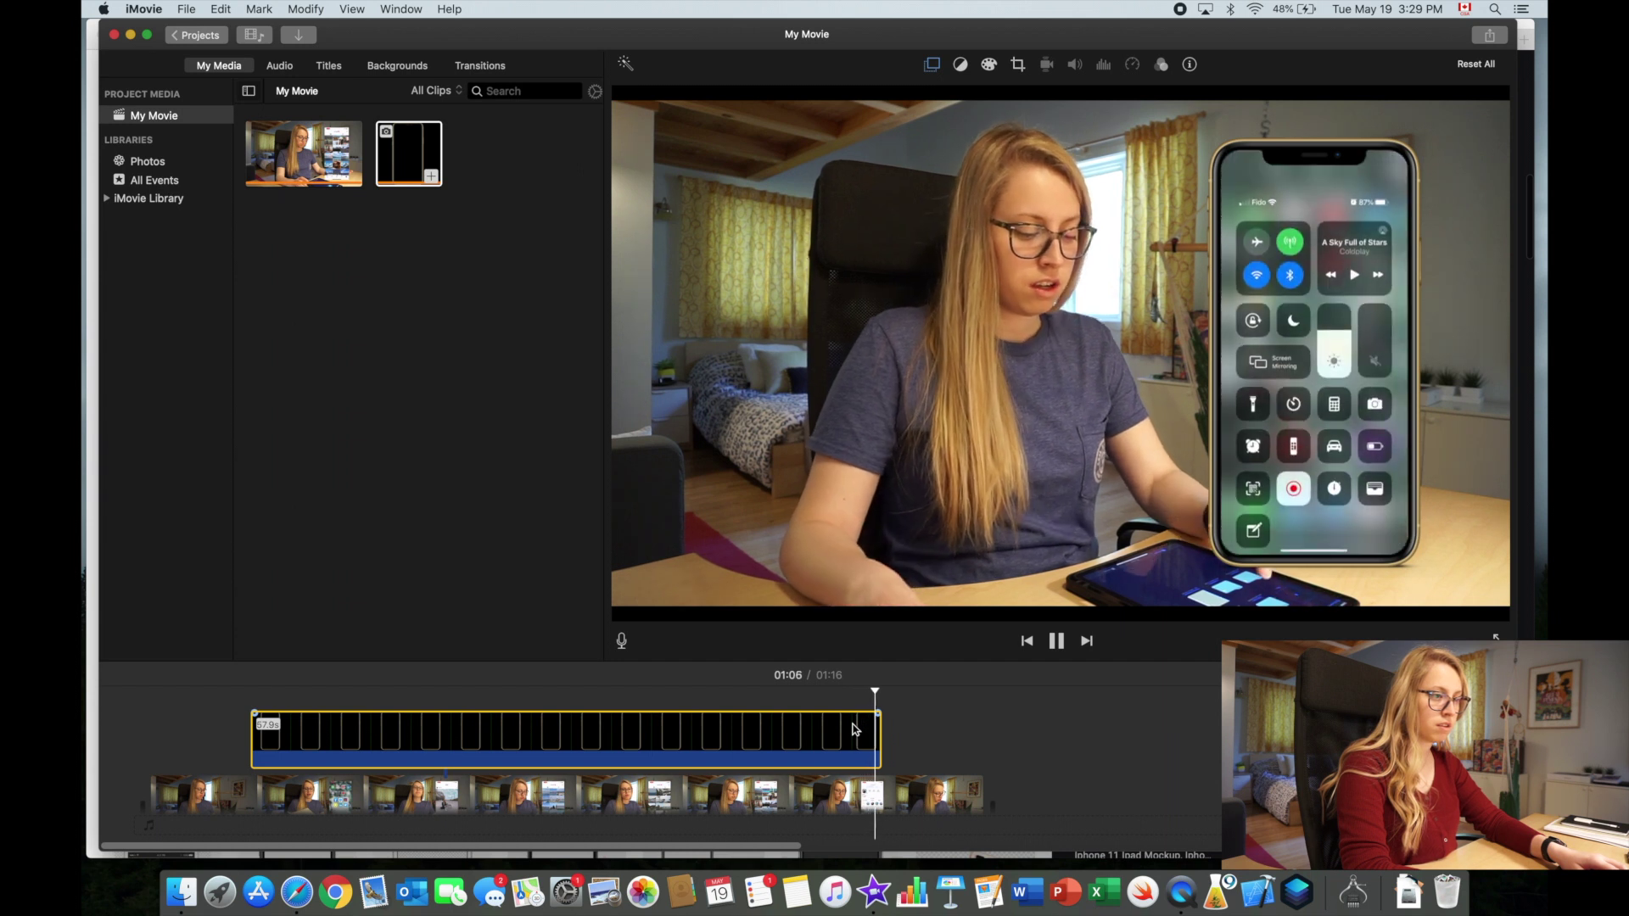
click(855, 728)
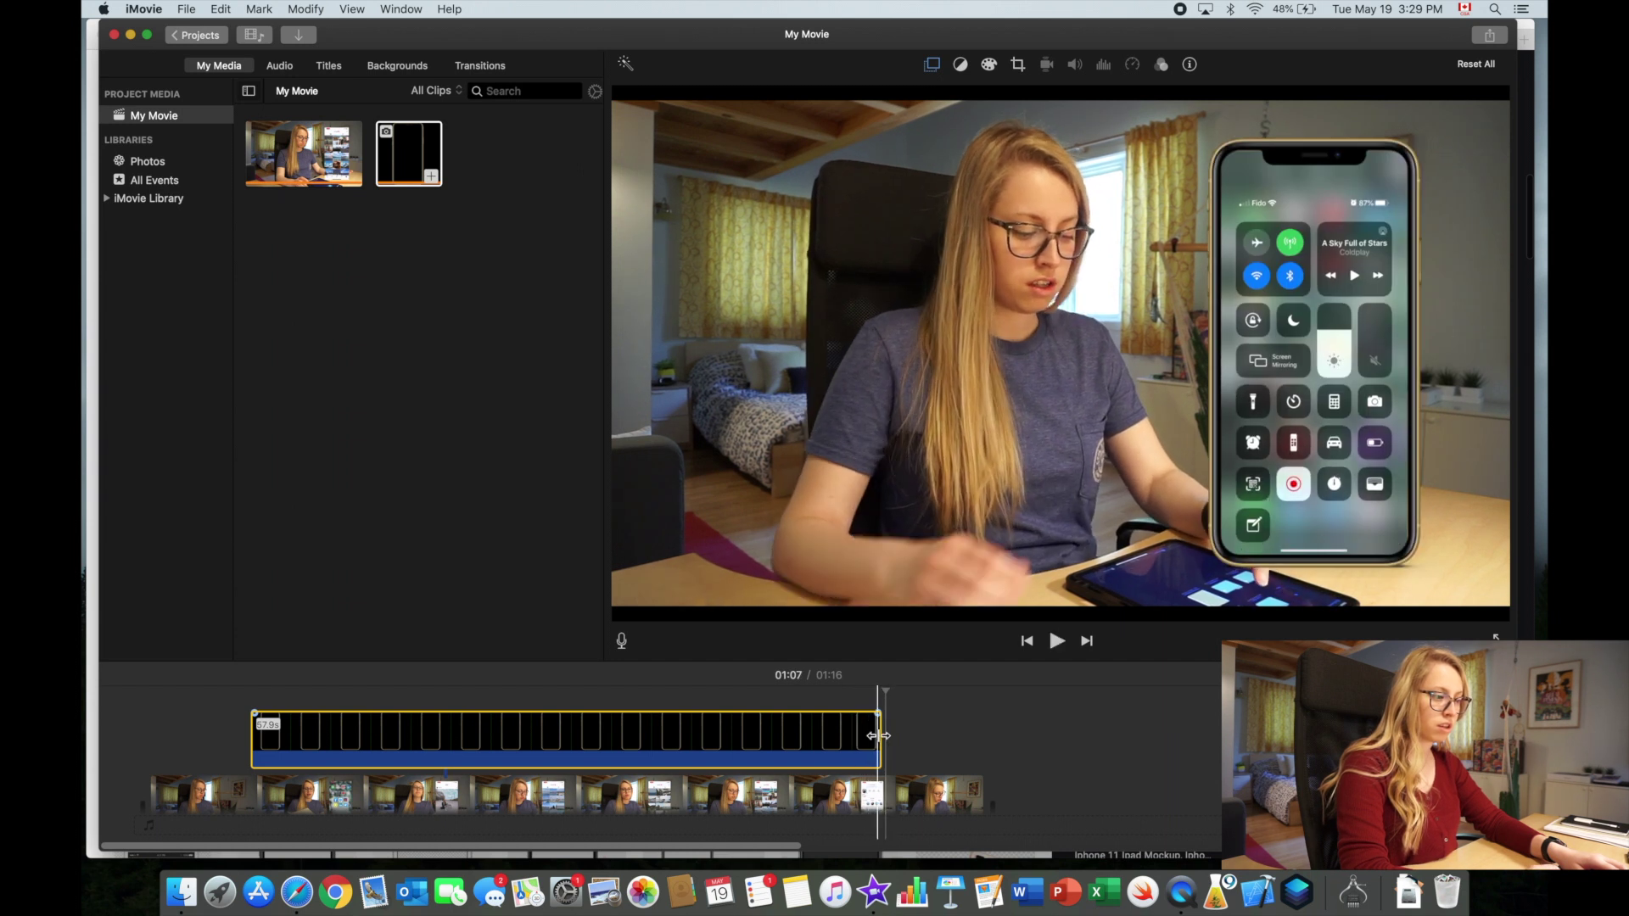
key(space)
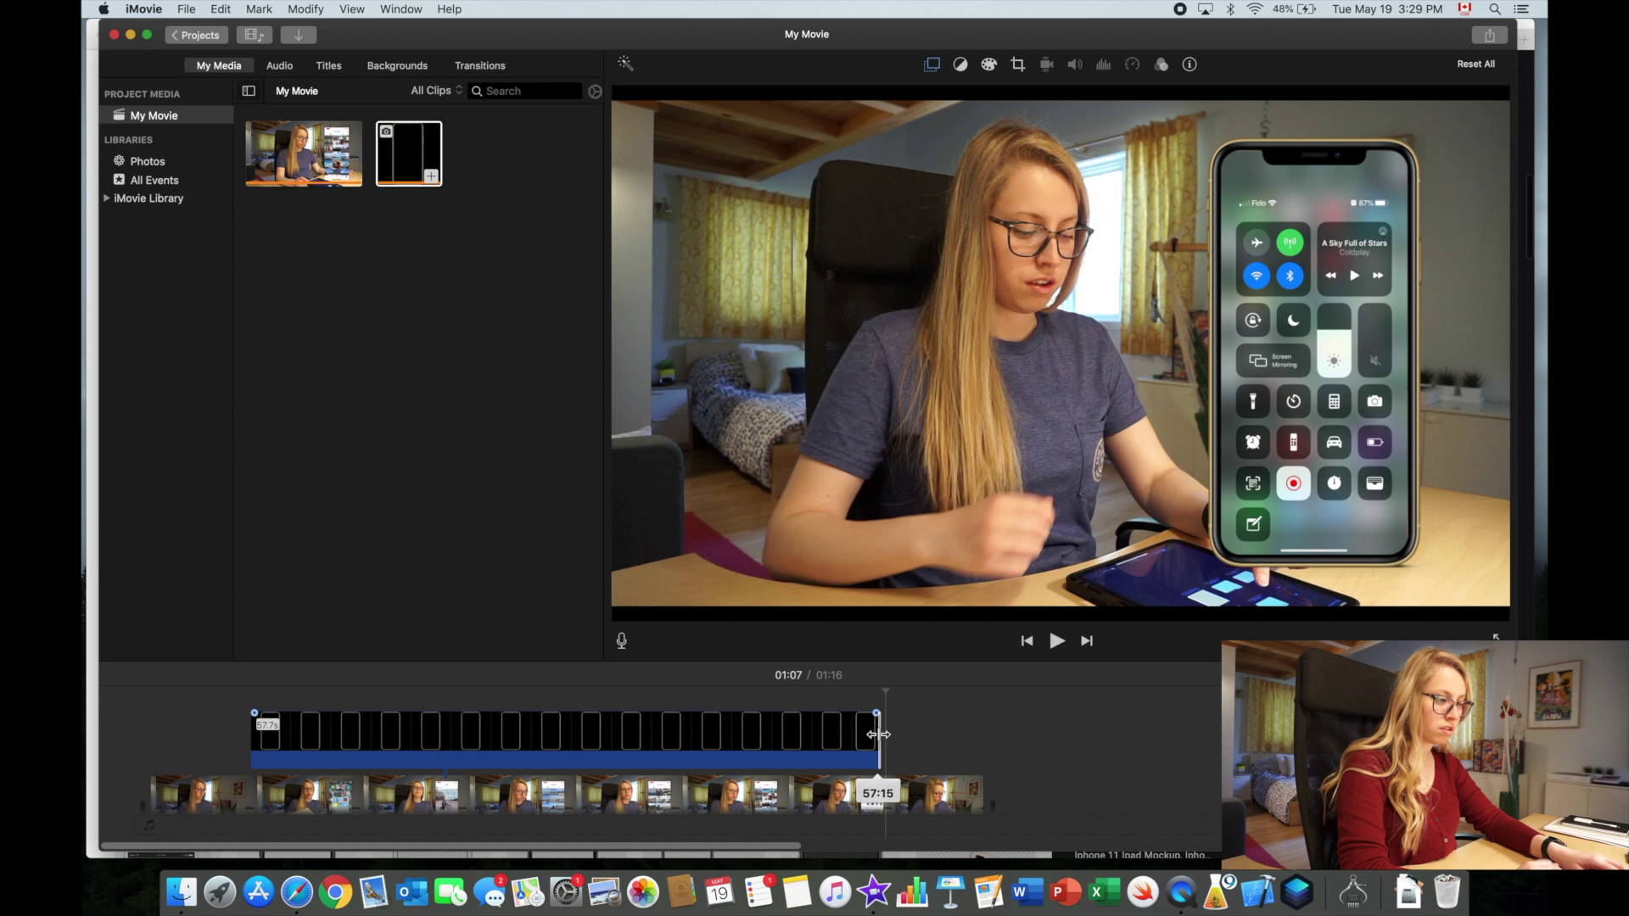
click(860, 741)
key(space)
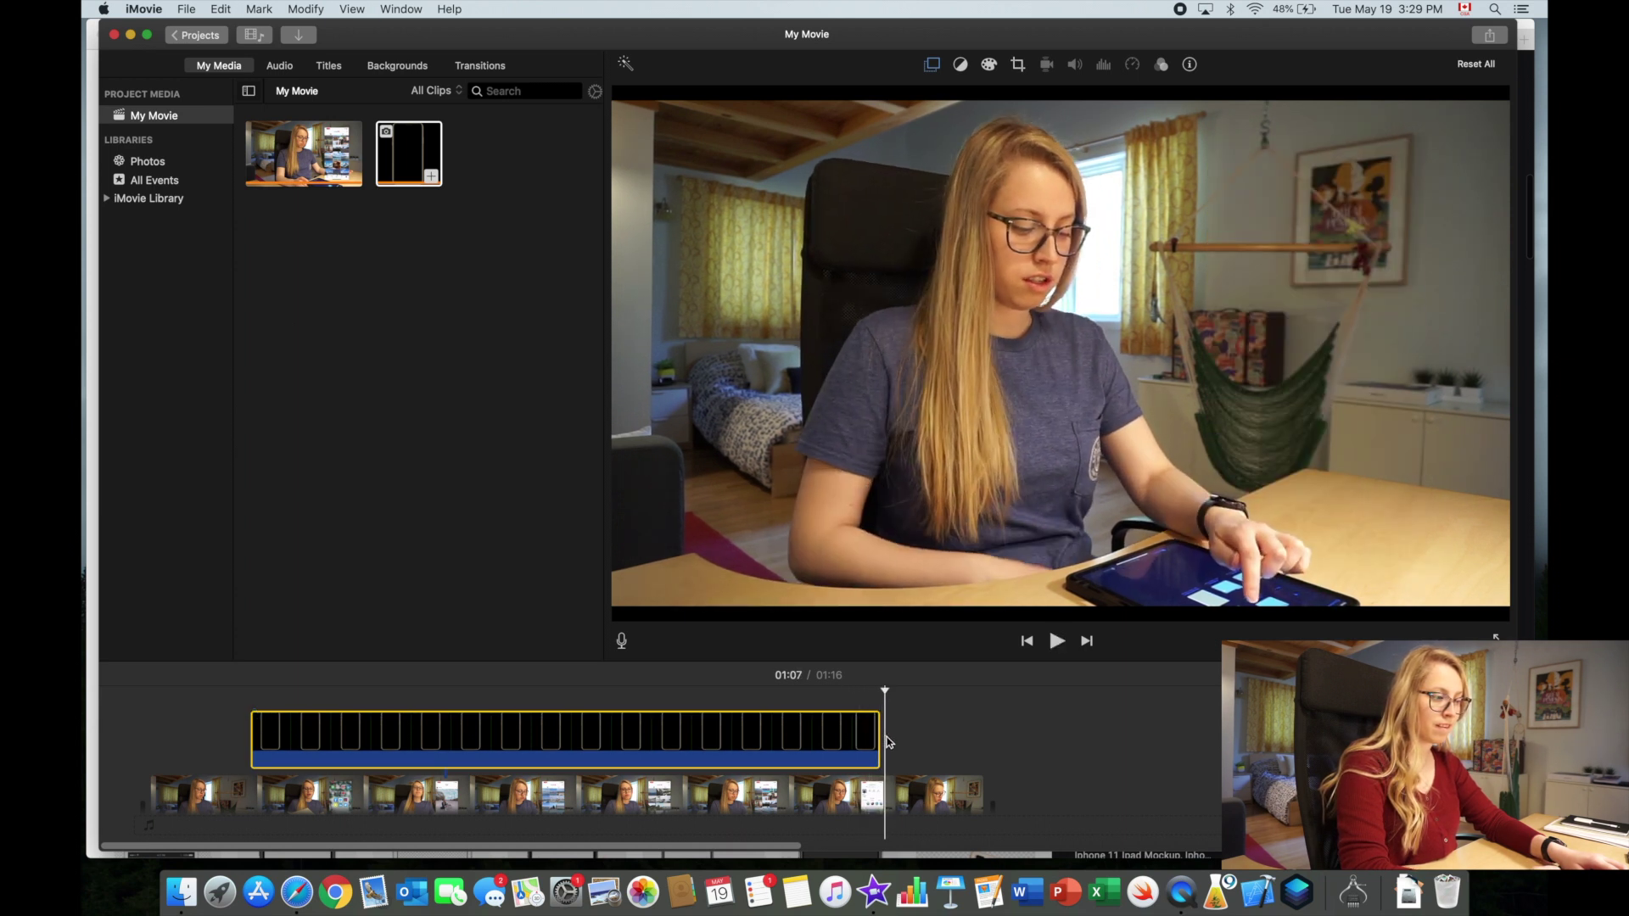
Step: Trim the overlay end from 57.7s to 57.2s, then lengthen it to 57.4s, checking playback
click(880, 738)
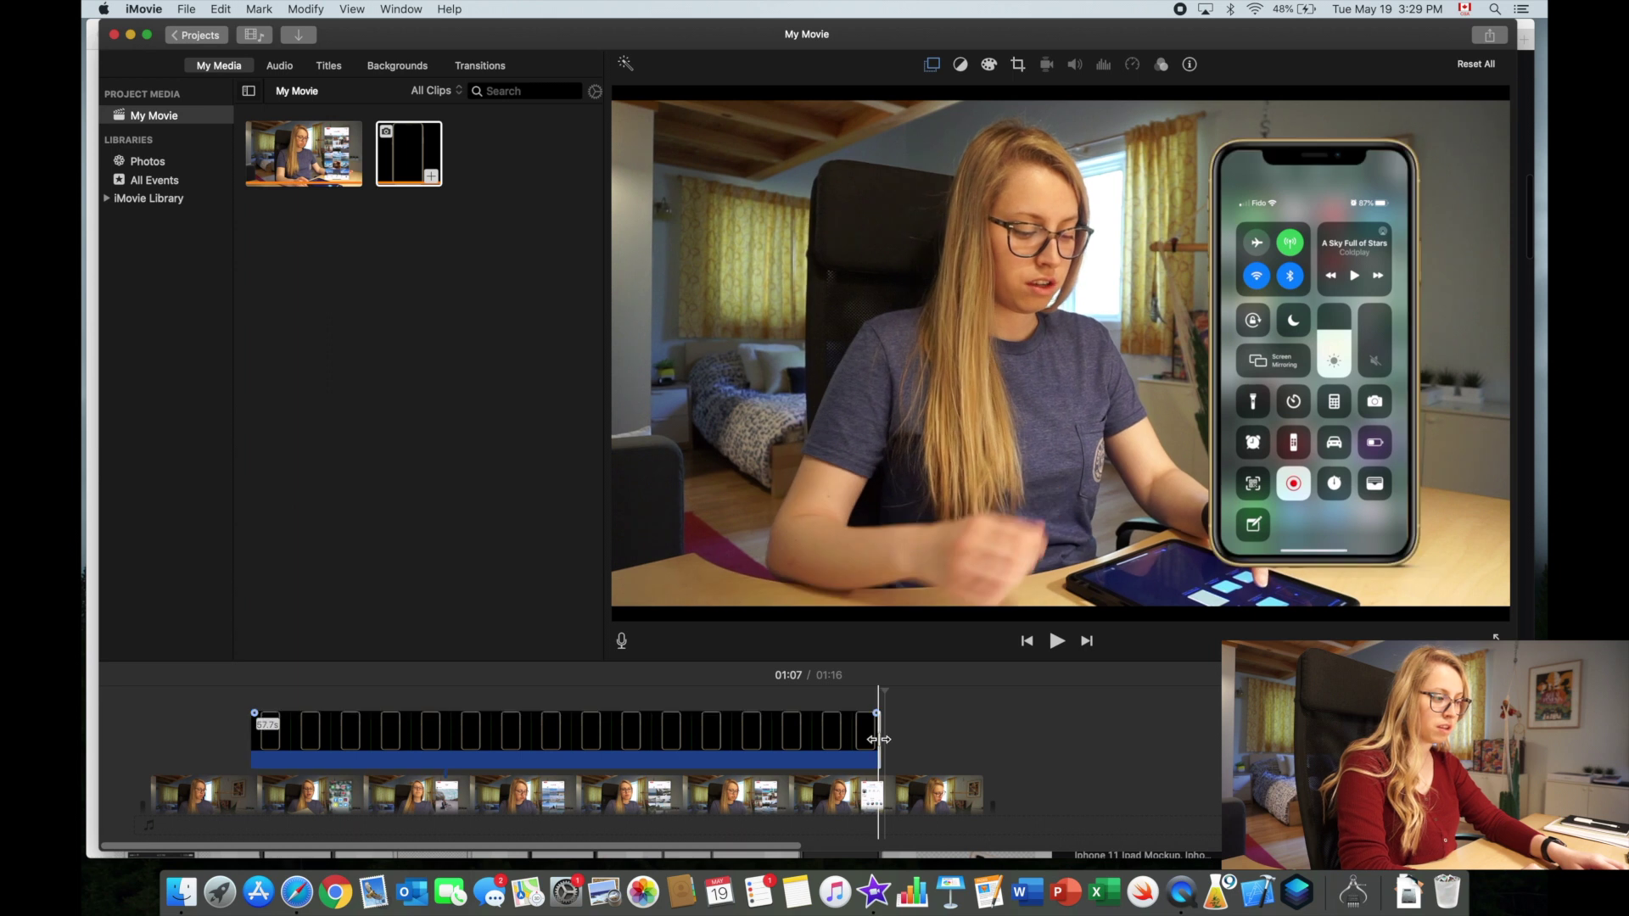
drag(879, 739, 874, 739)
click(840, 745)
key(space)
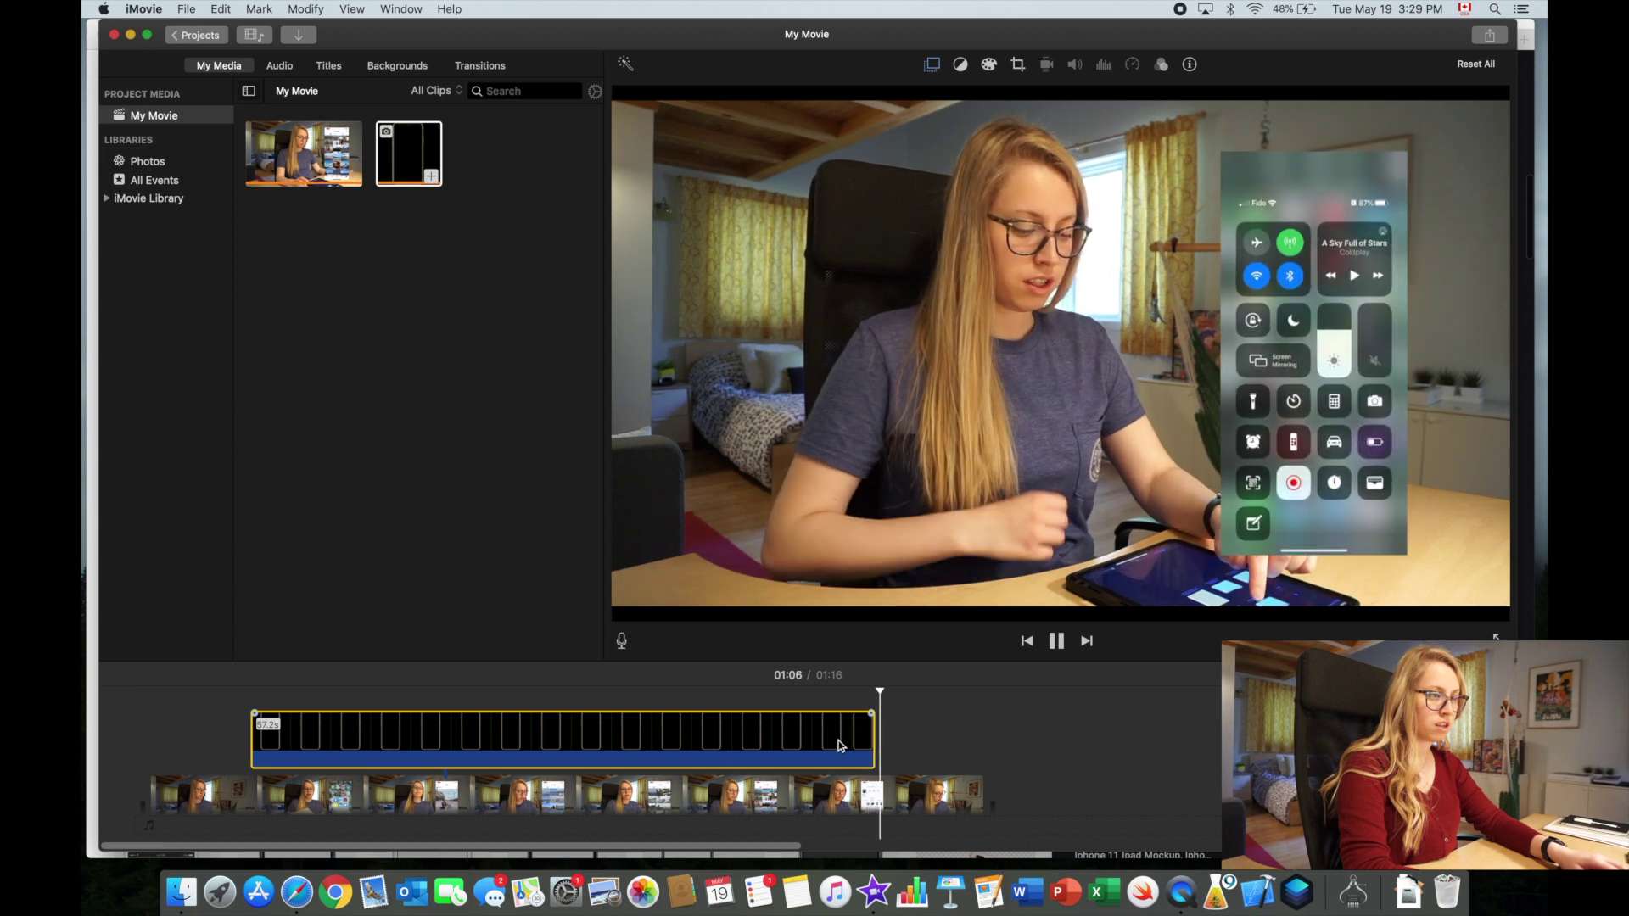
key(space)
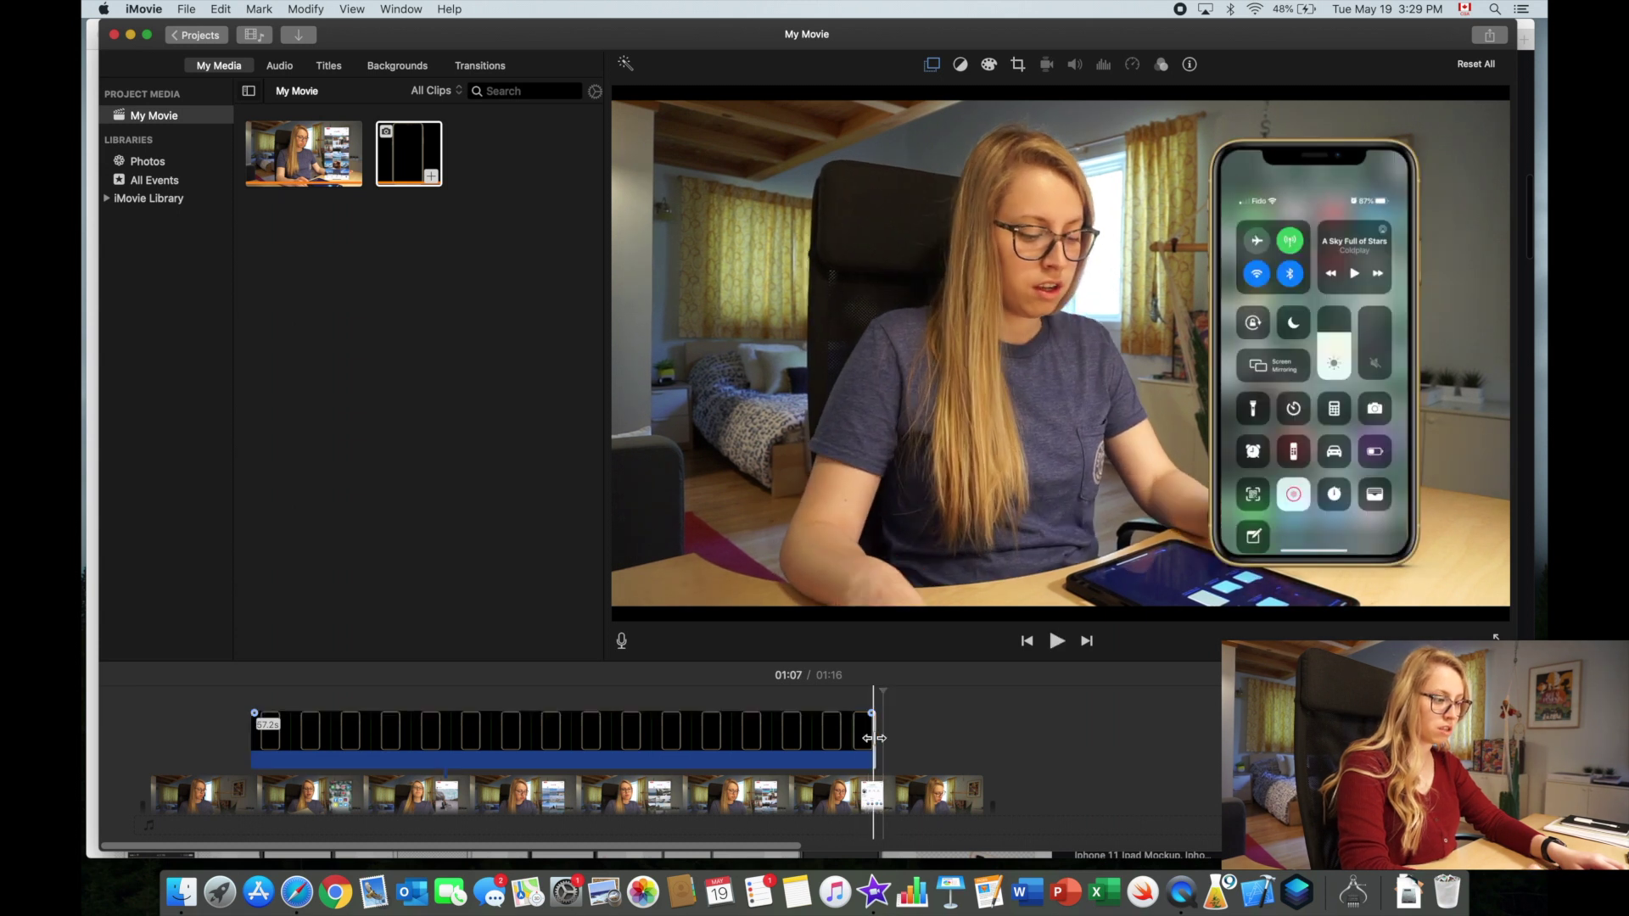
drag(873, 738, 877, 739)
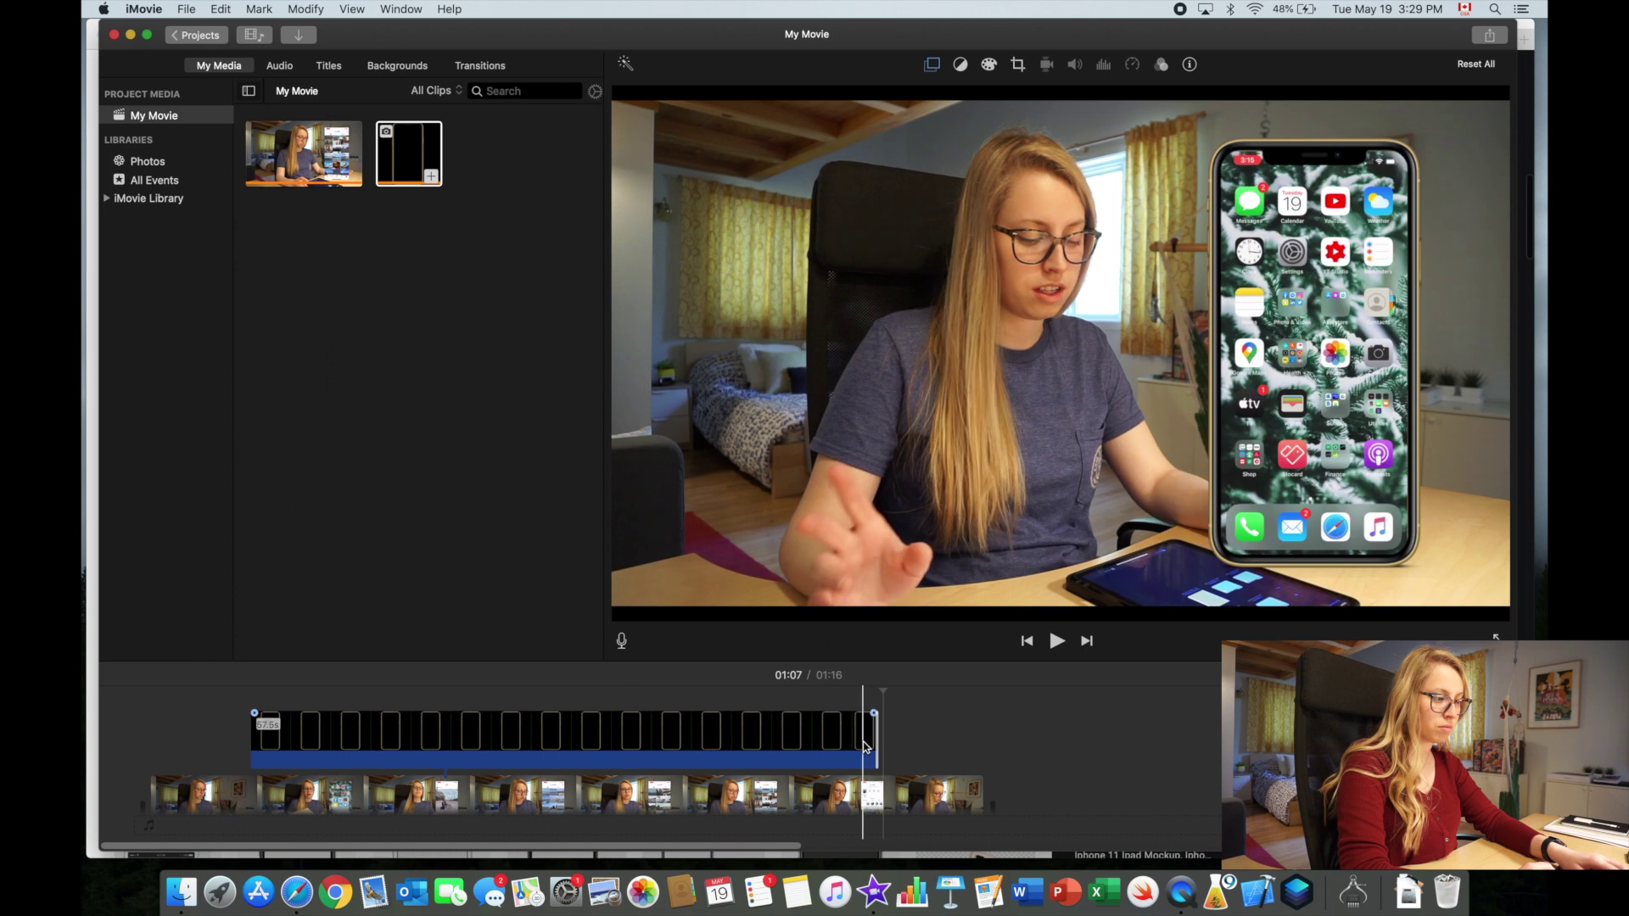
click(866, 744)
key(space)
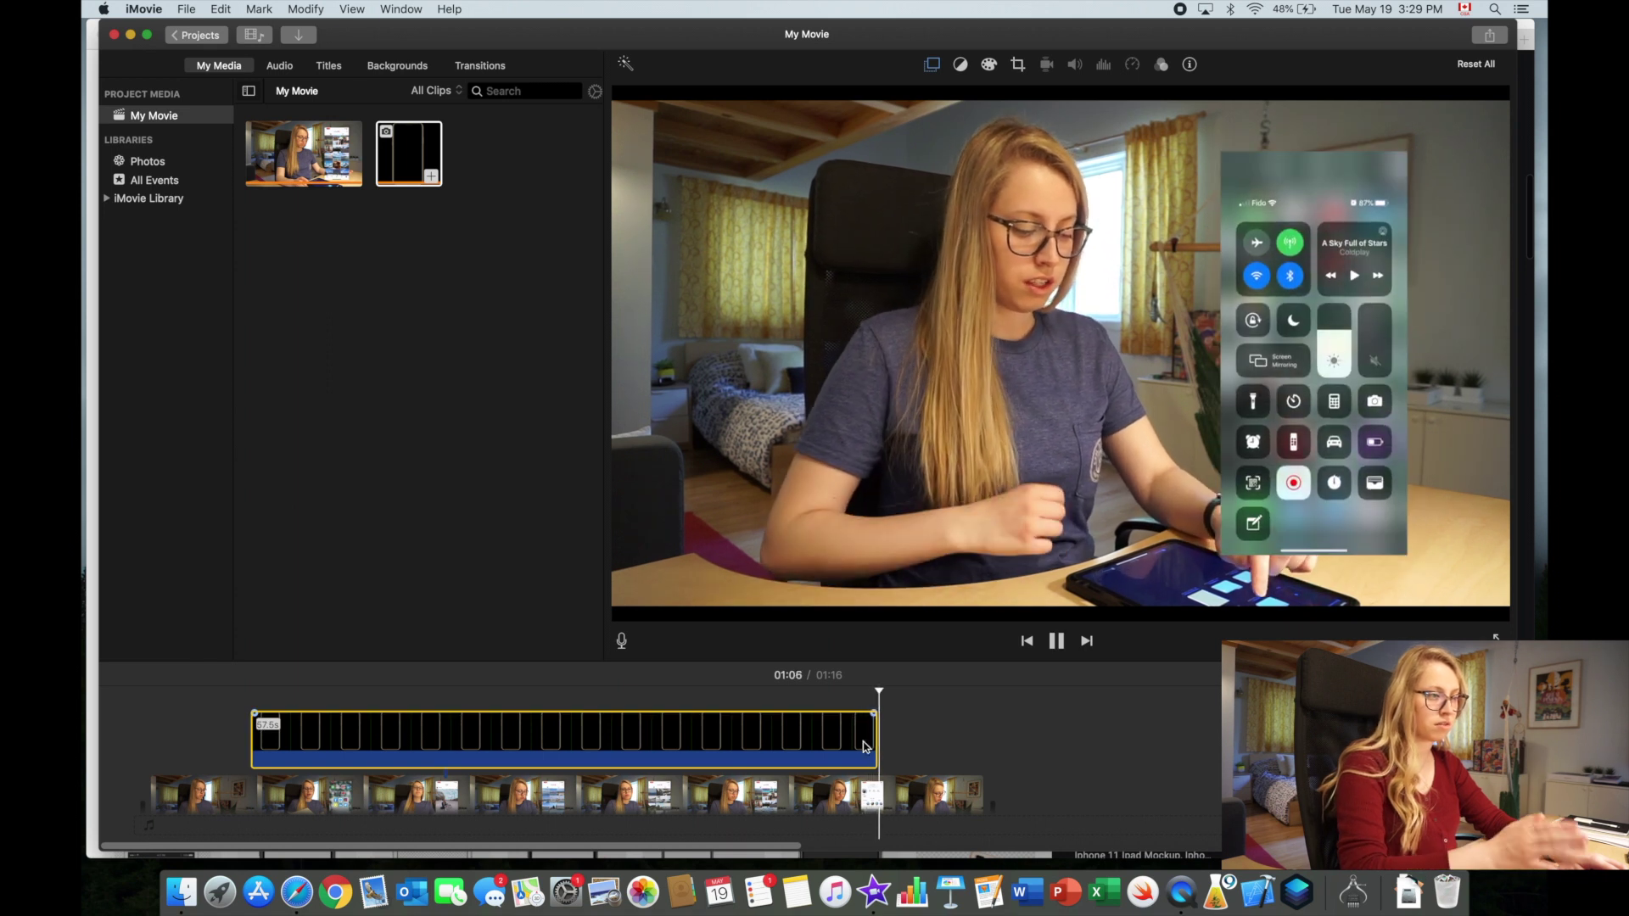
key(space)
scroll(865, 746, up, 5)
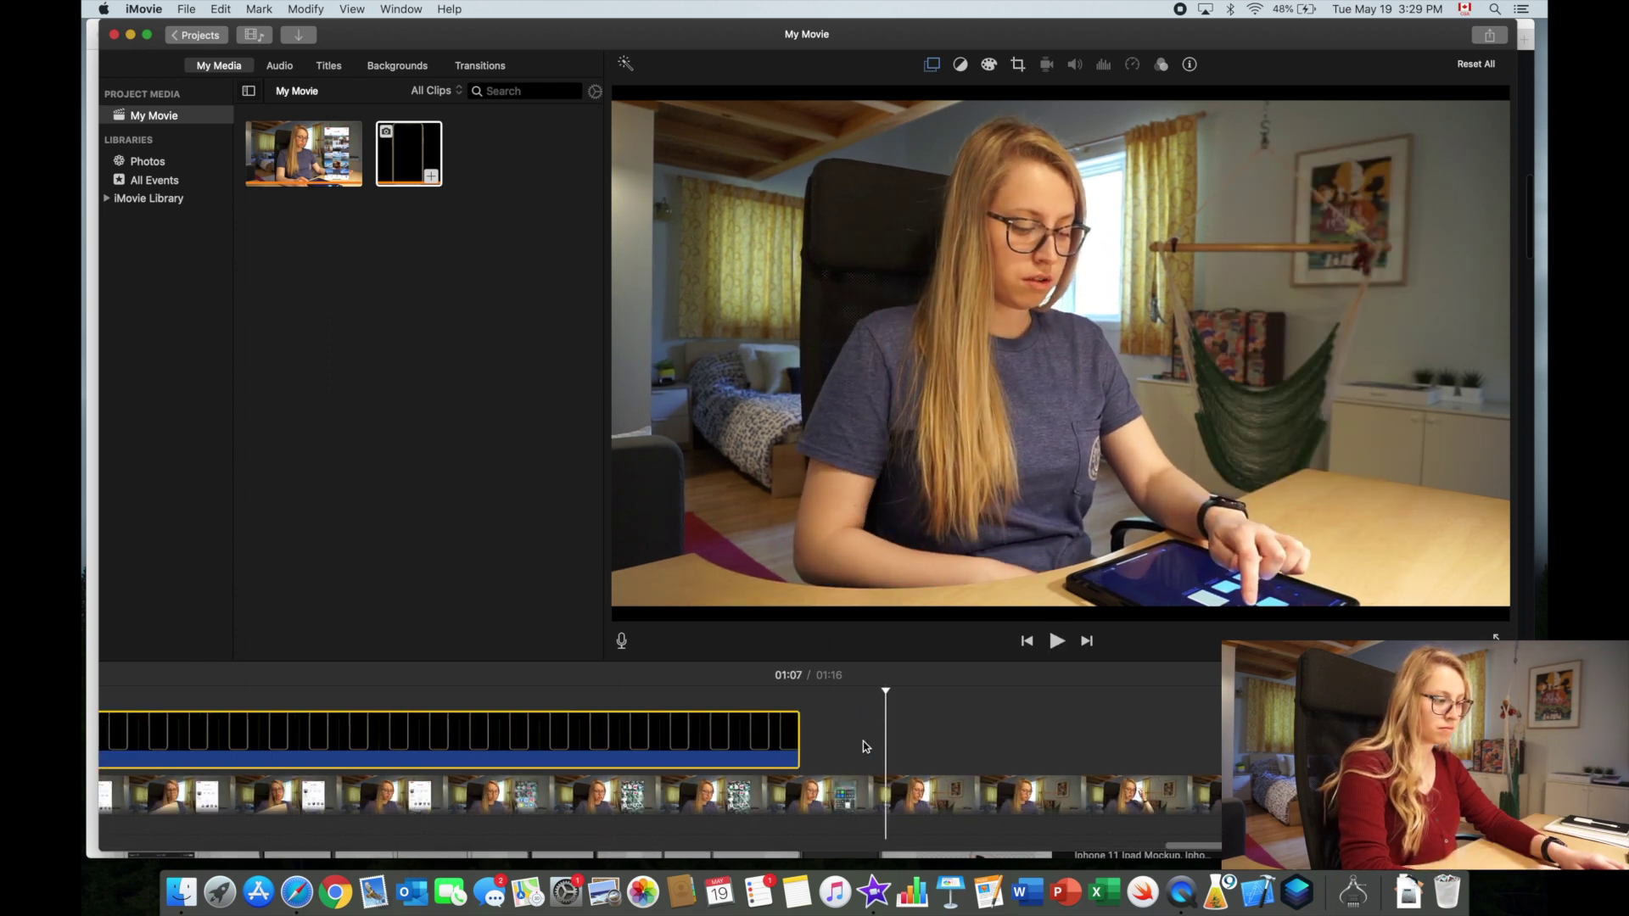
Step: Set the overlay's end to 57.5s and replay its ending to compare timing
scroll(865, 746, left, 1)
drag(829, 735, 823, 735)
key(space)
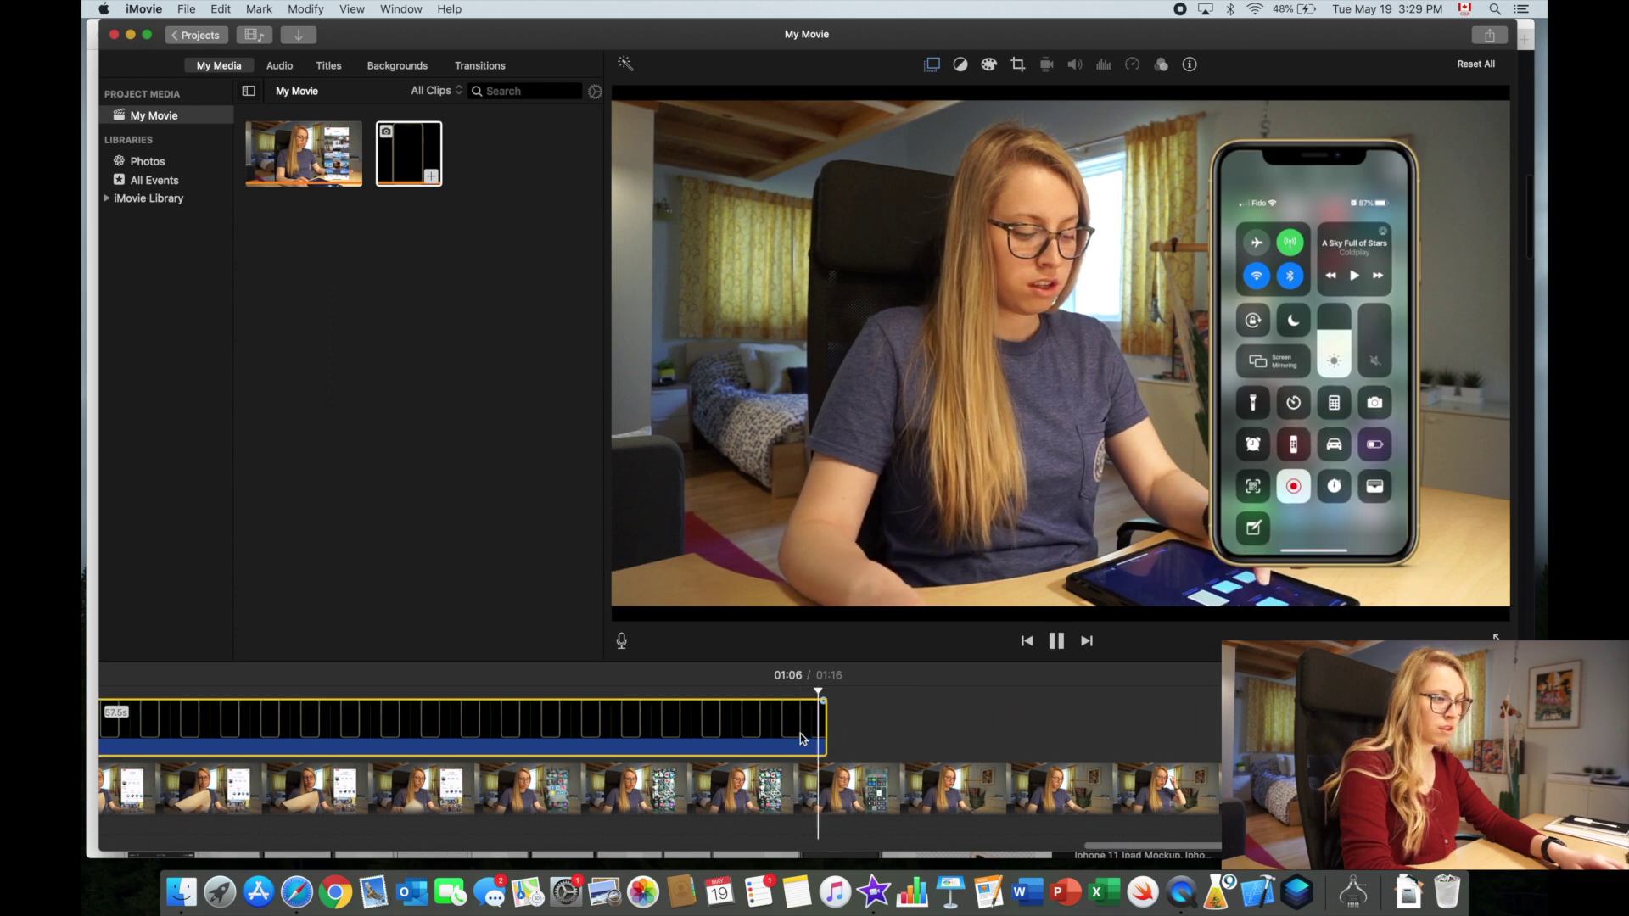
key(space)
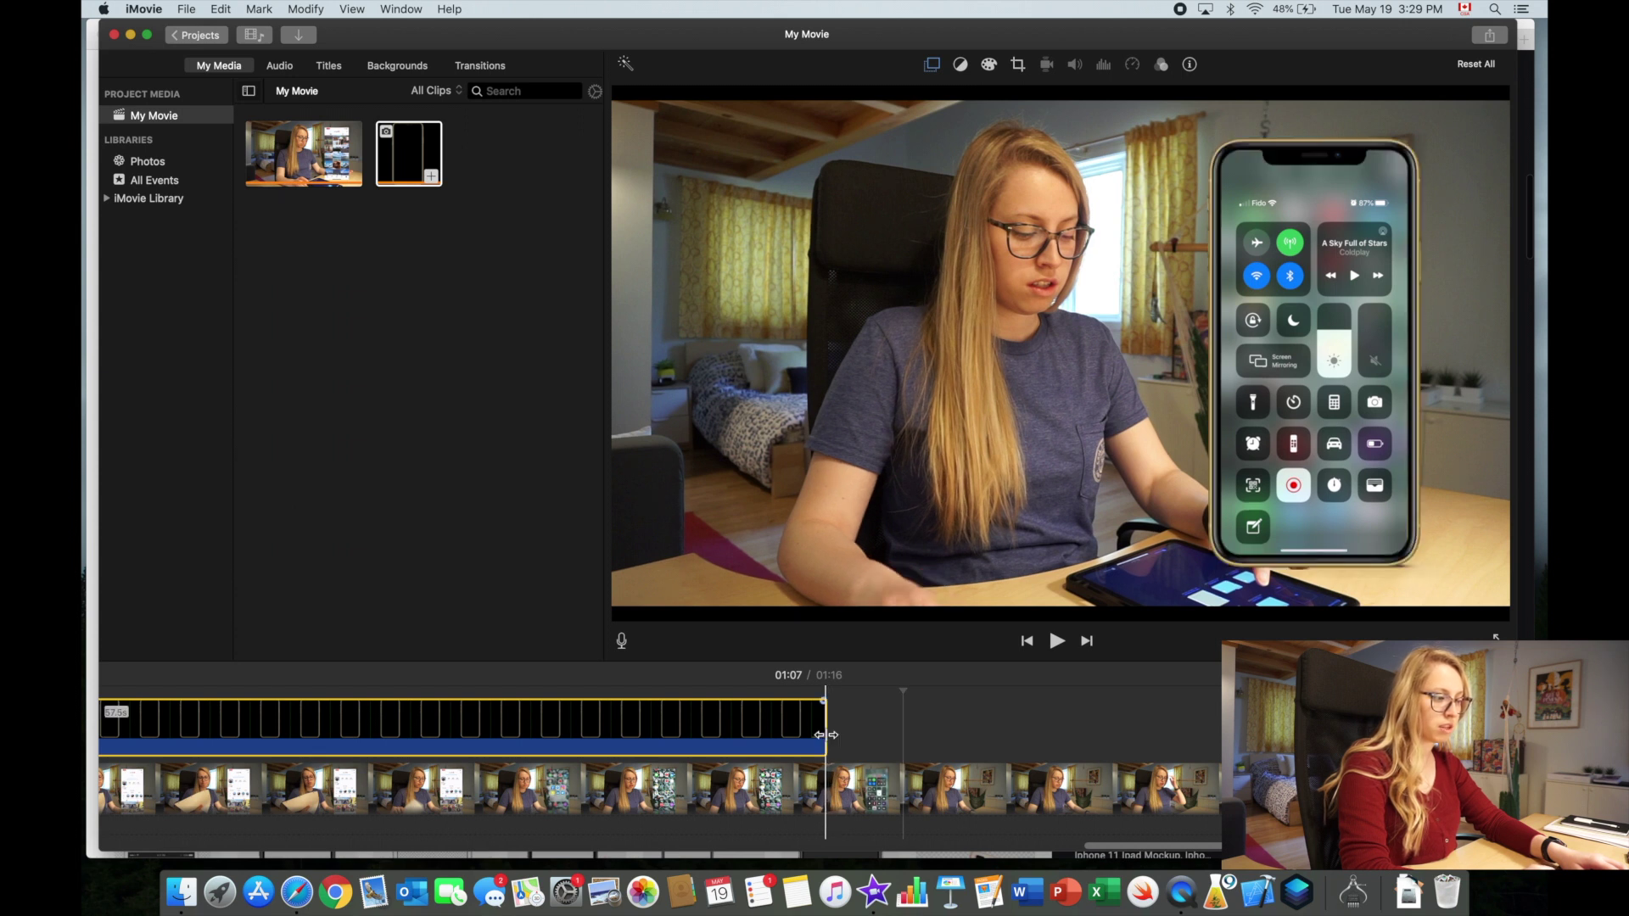
drag(827, 735, 818, 736)
click(788, 735)
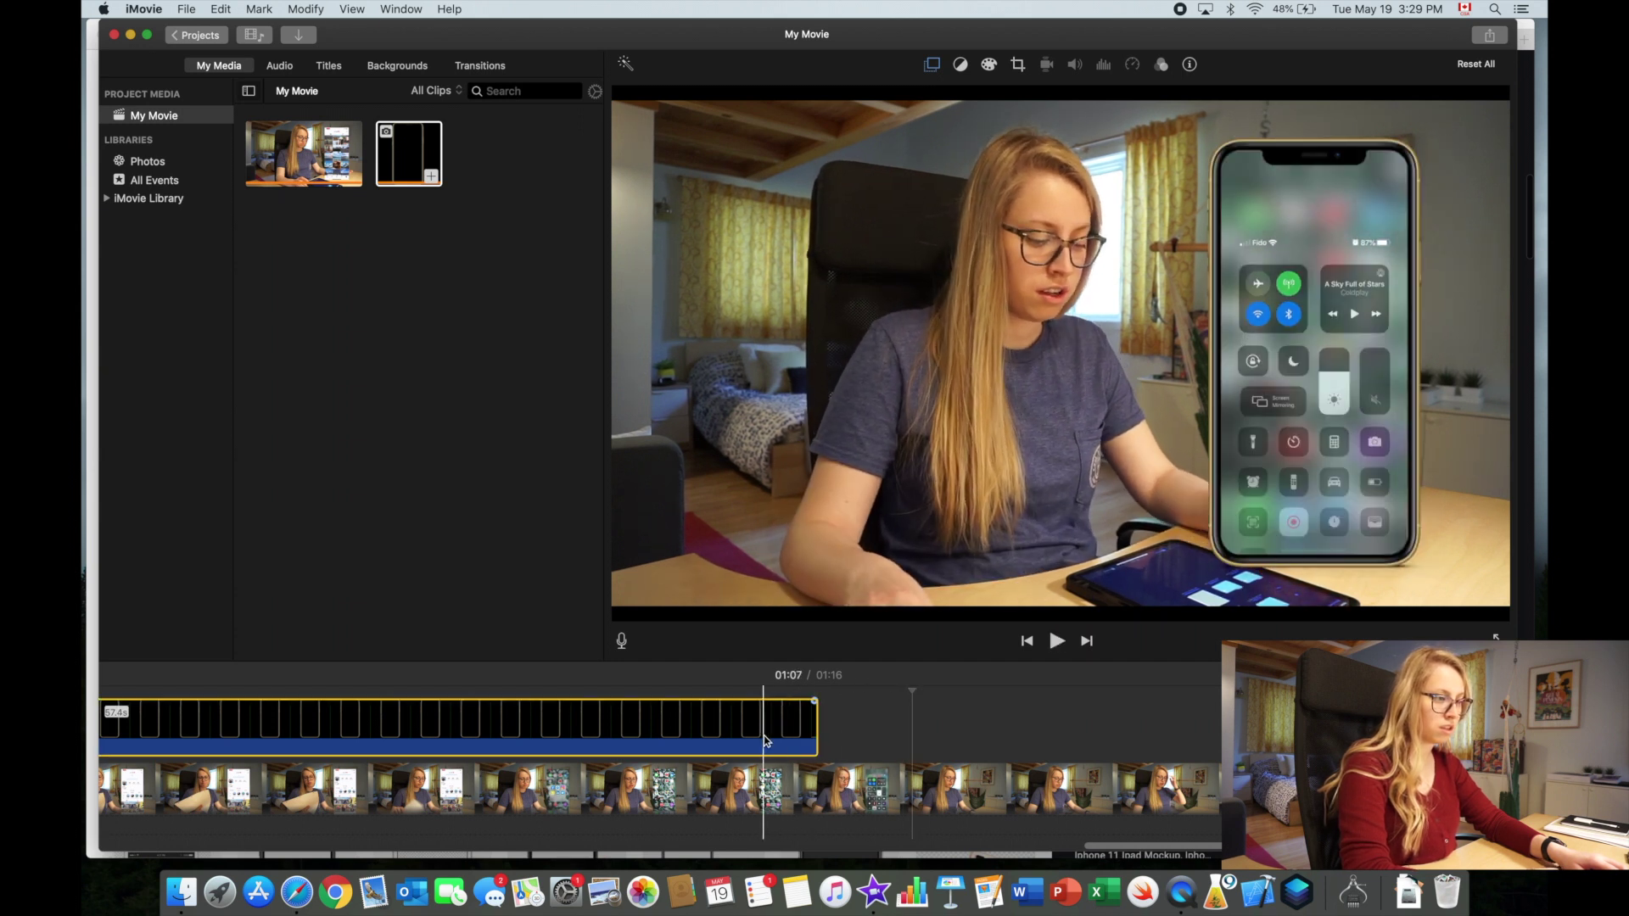
click(815, 738)
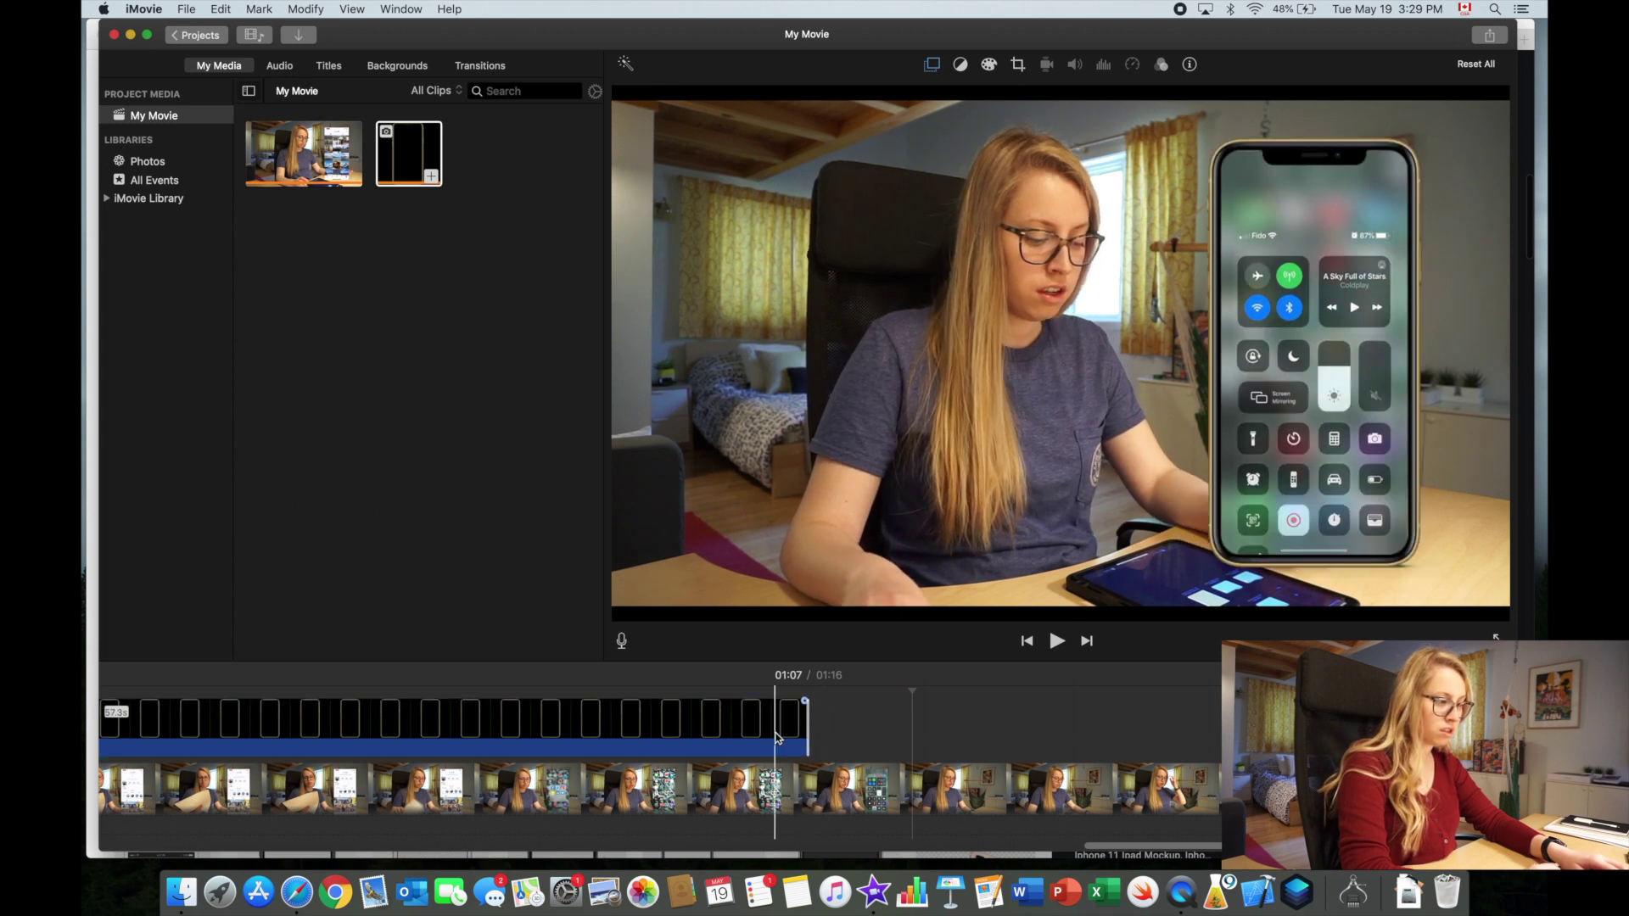
click(777, 738)
key(space)
key(space)
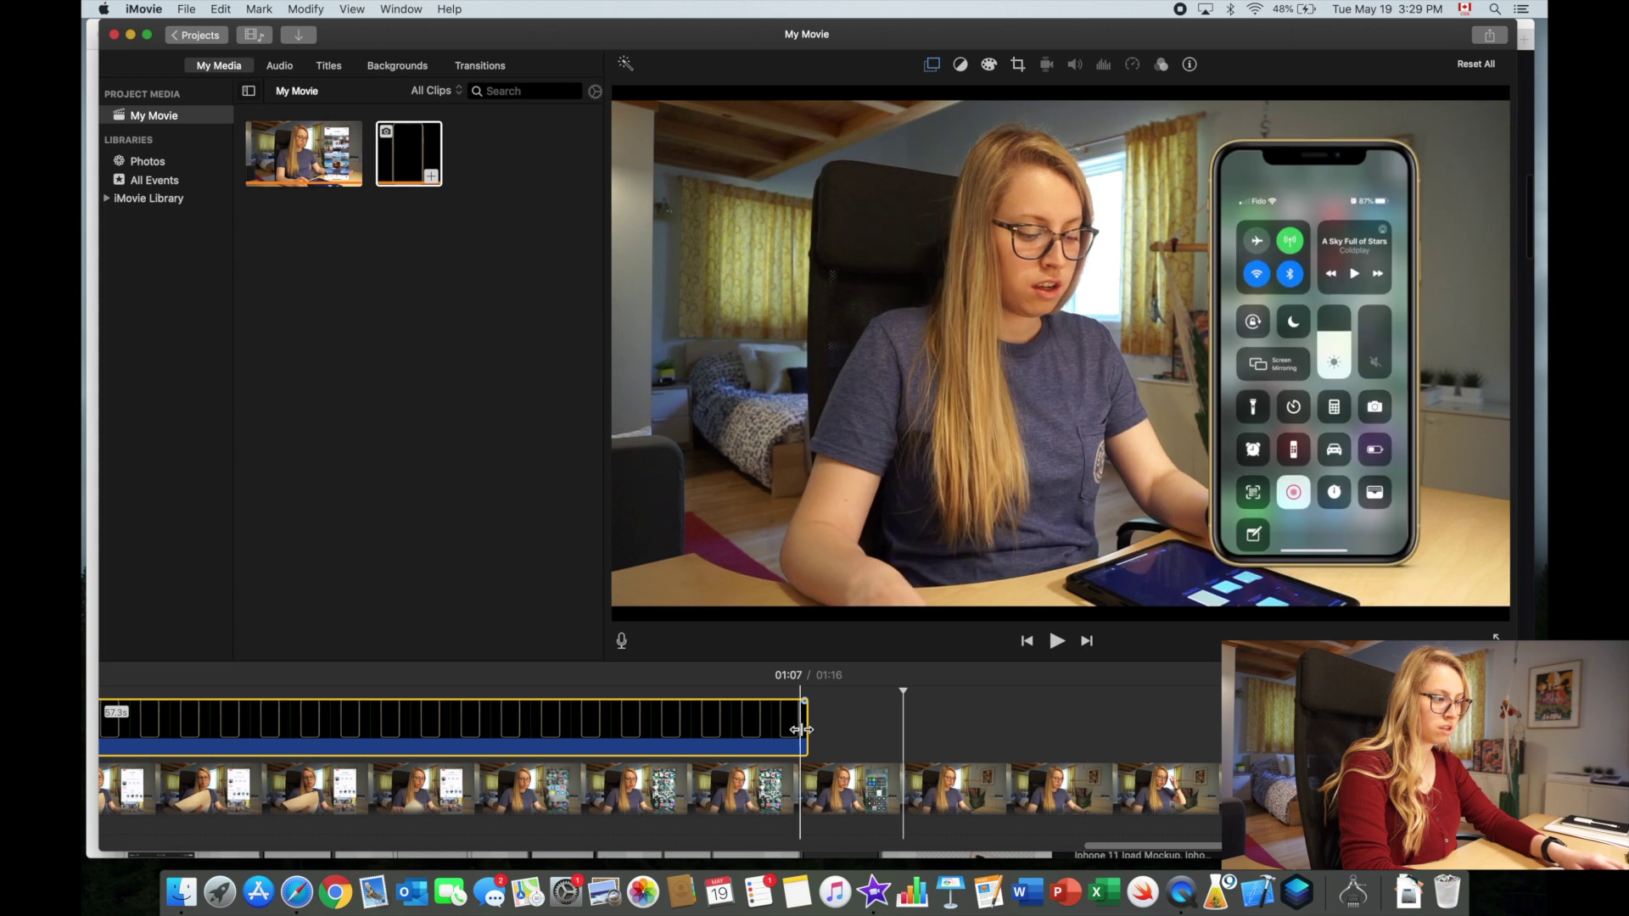
click(806, 730)
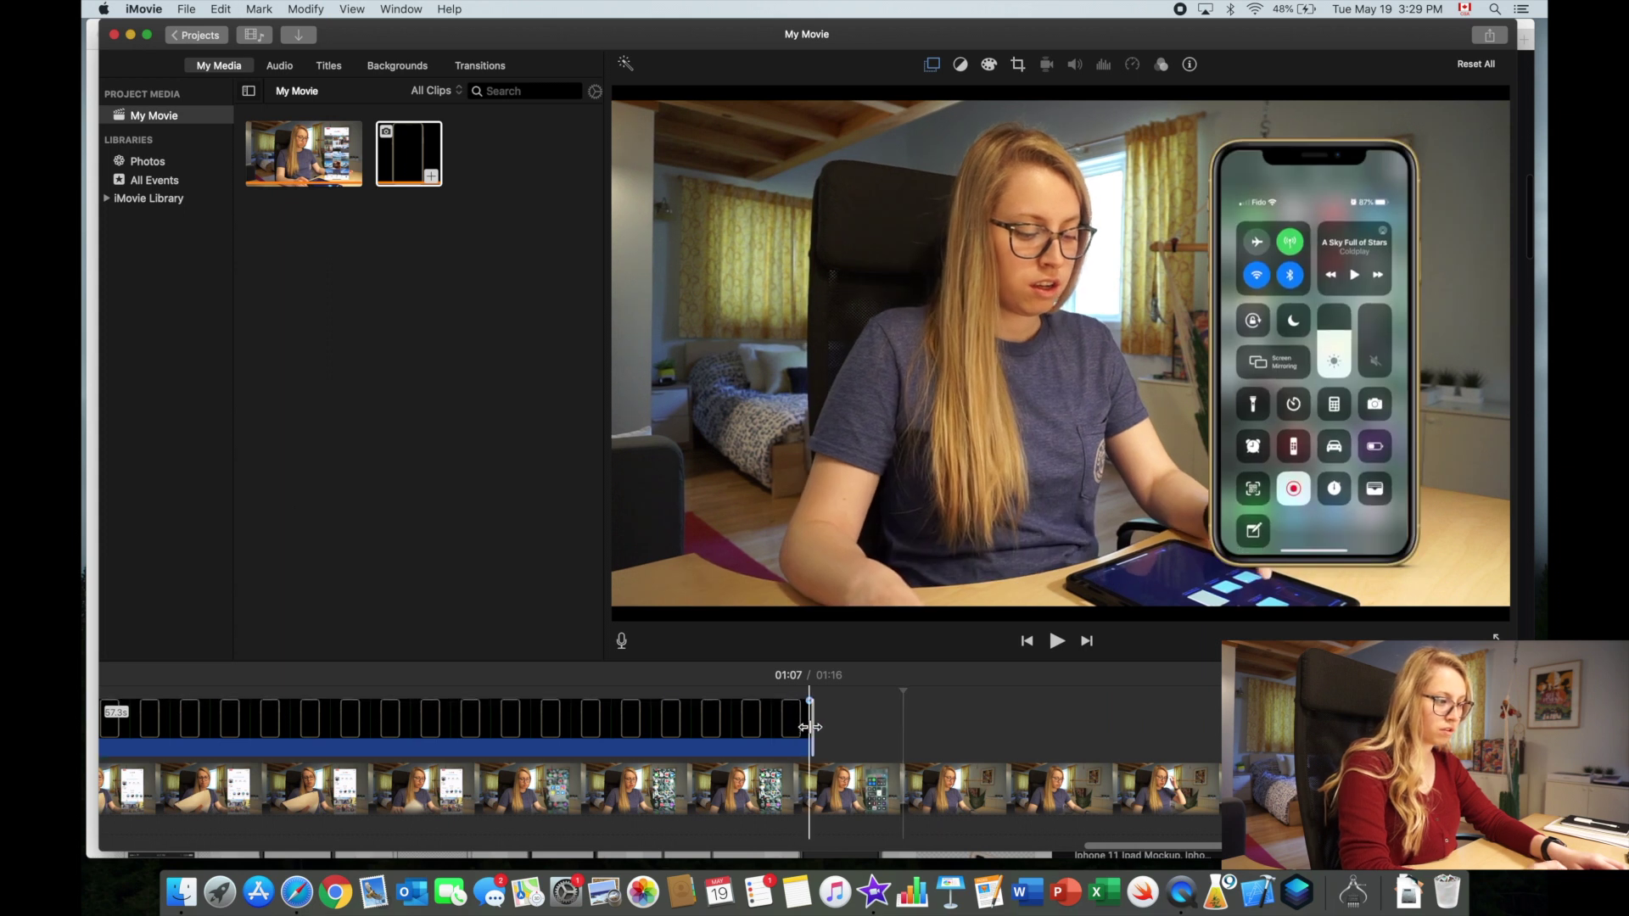
click(807, 728)
key(space)
key(space)
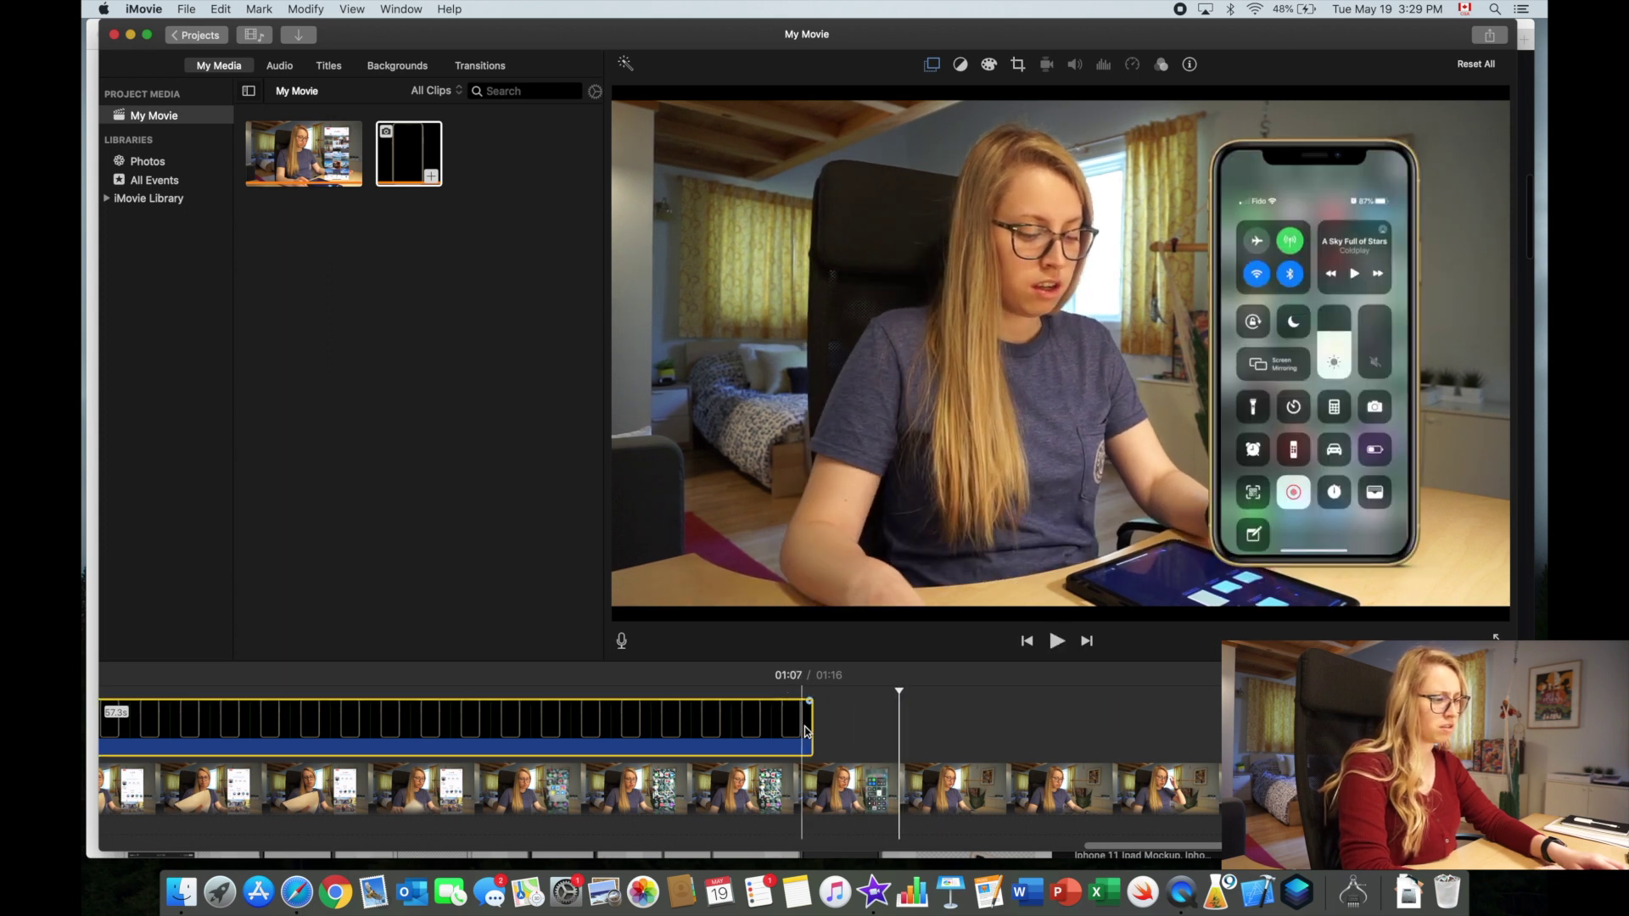
Step: Nudge the overlay's end to 57.4s and refine it to end at 01:07, then enlarge the timeline
drag(806, 731, 799, 721)
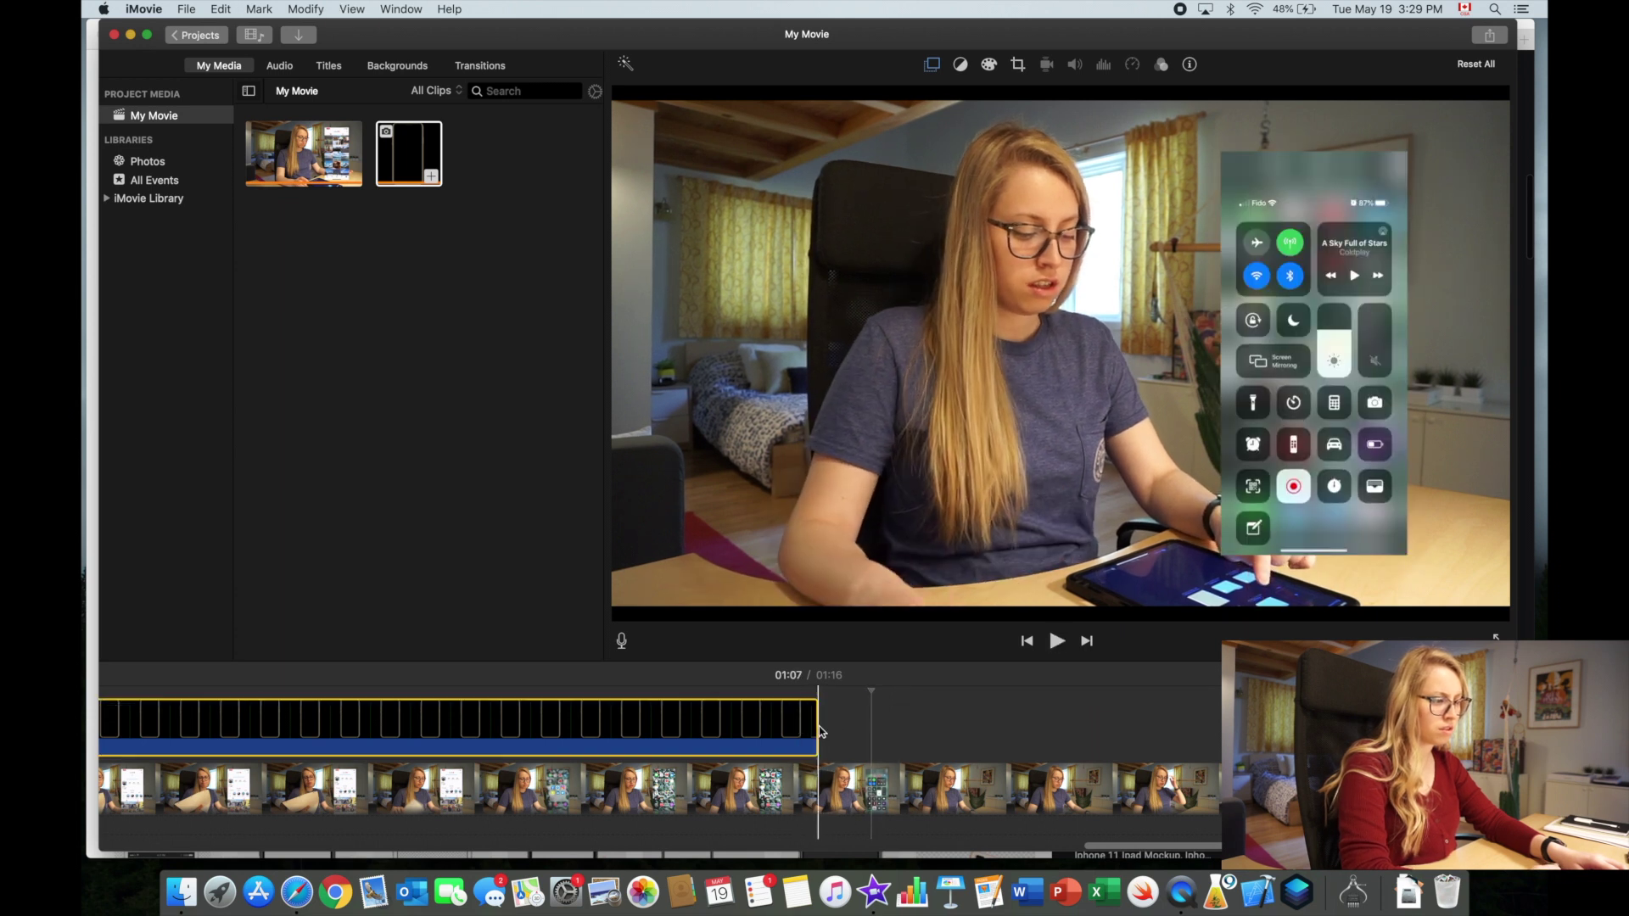
drag(820, 731, 838, 728)
key(space)
key(space)
key(space)
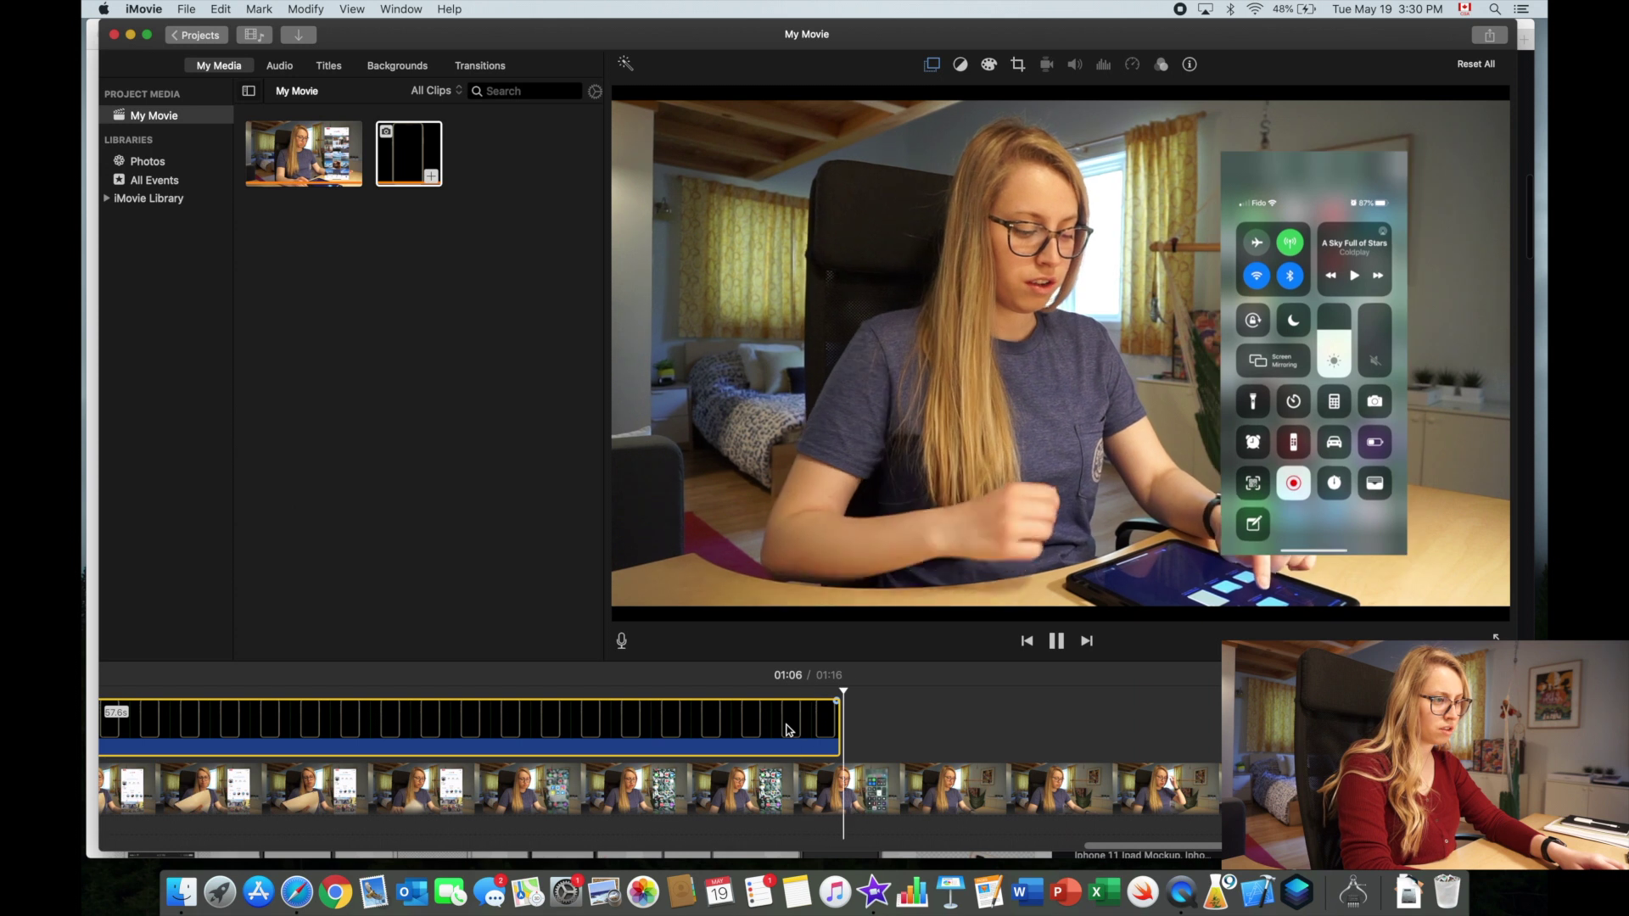
key(space)
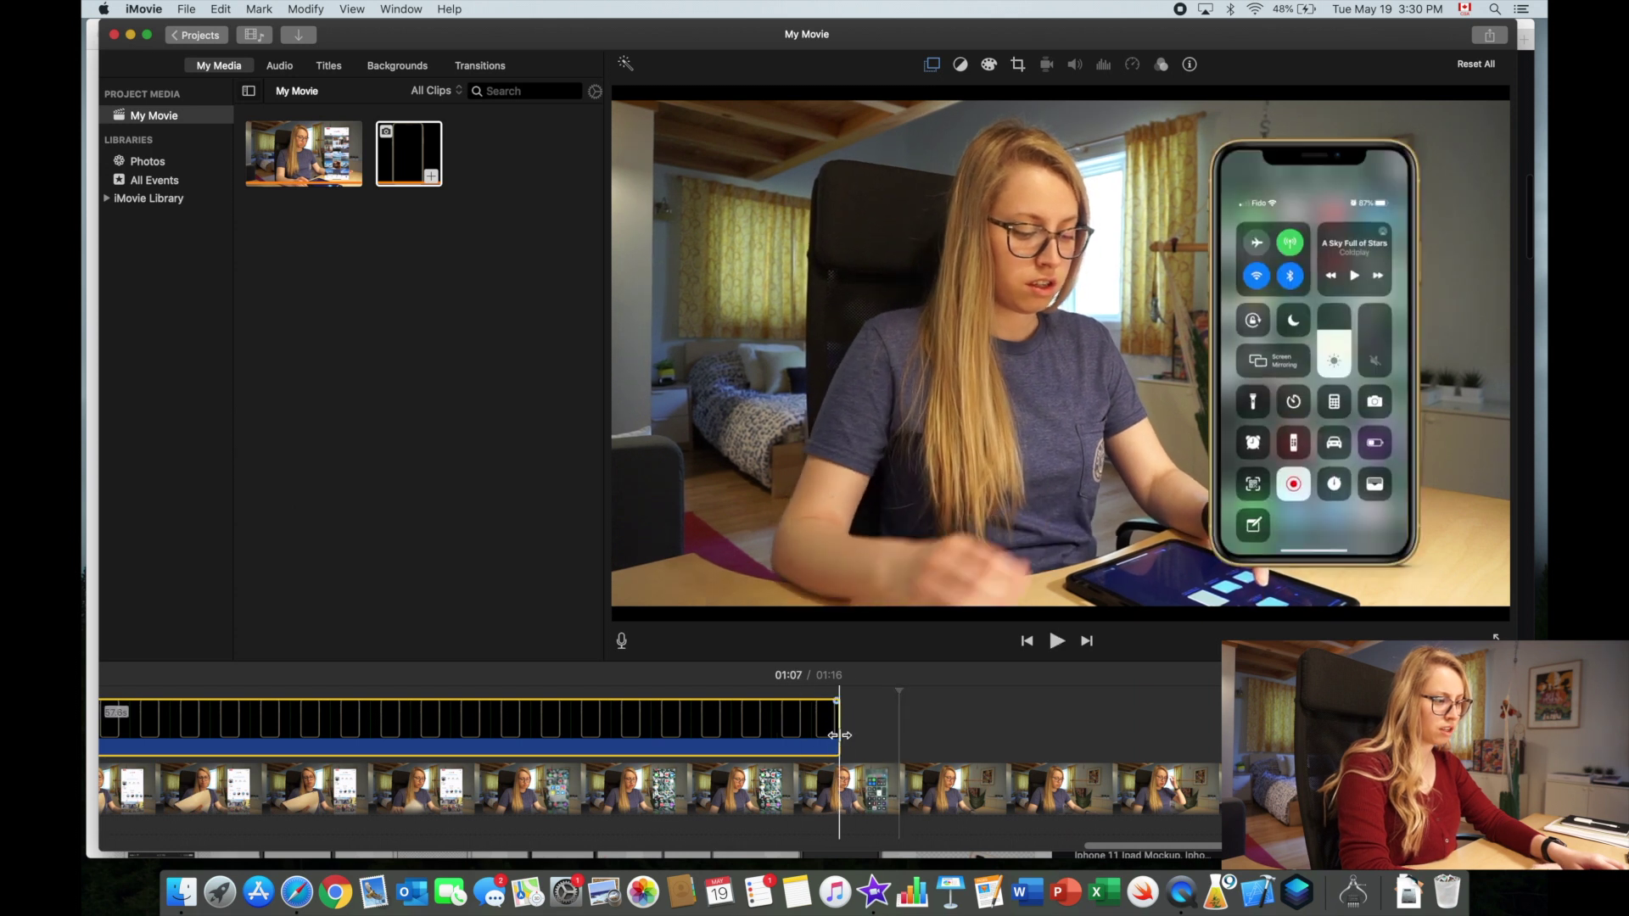
drag(838, 735, 846, 734)
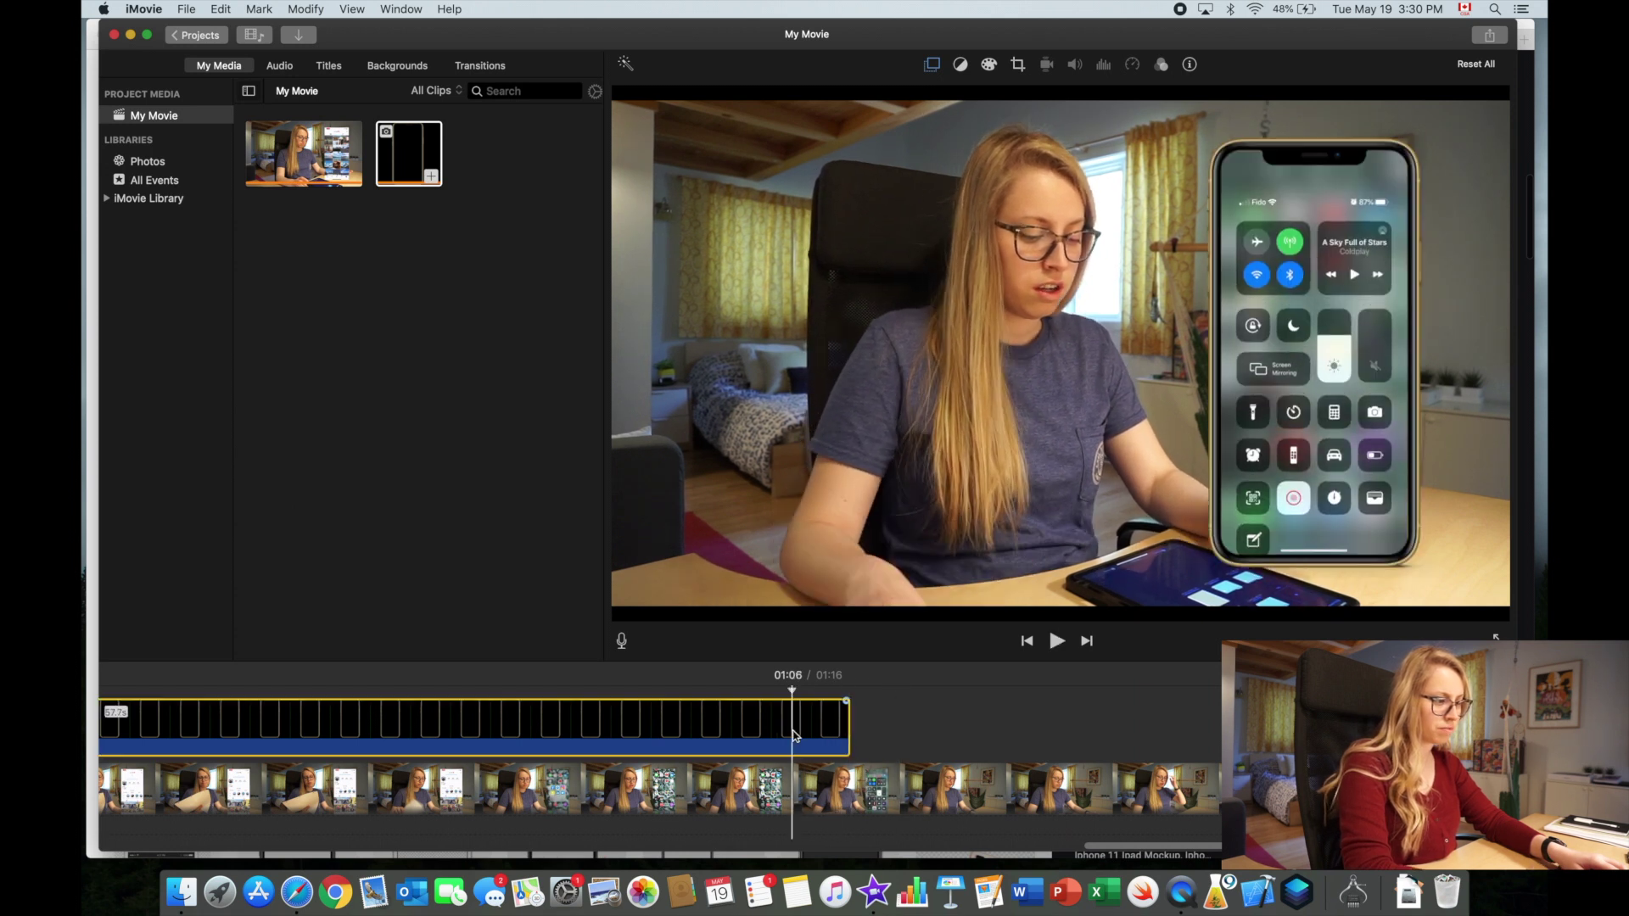
key(space)
key(space)
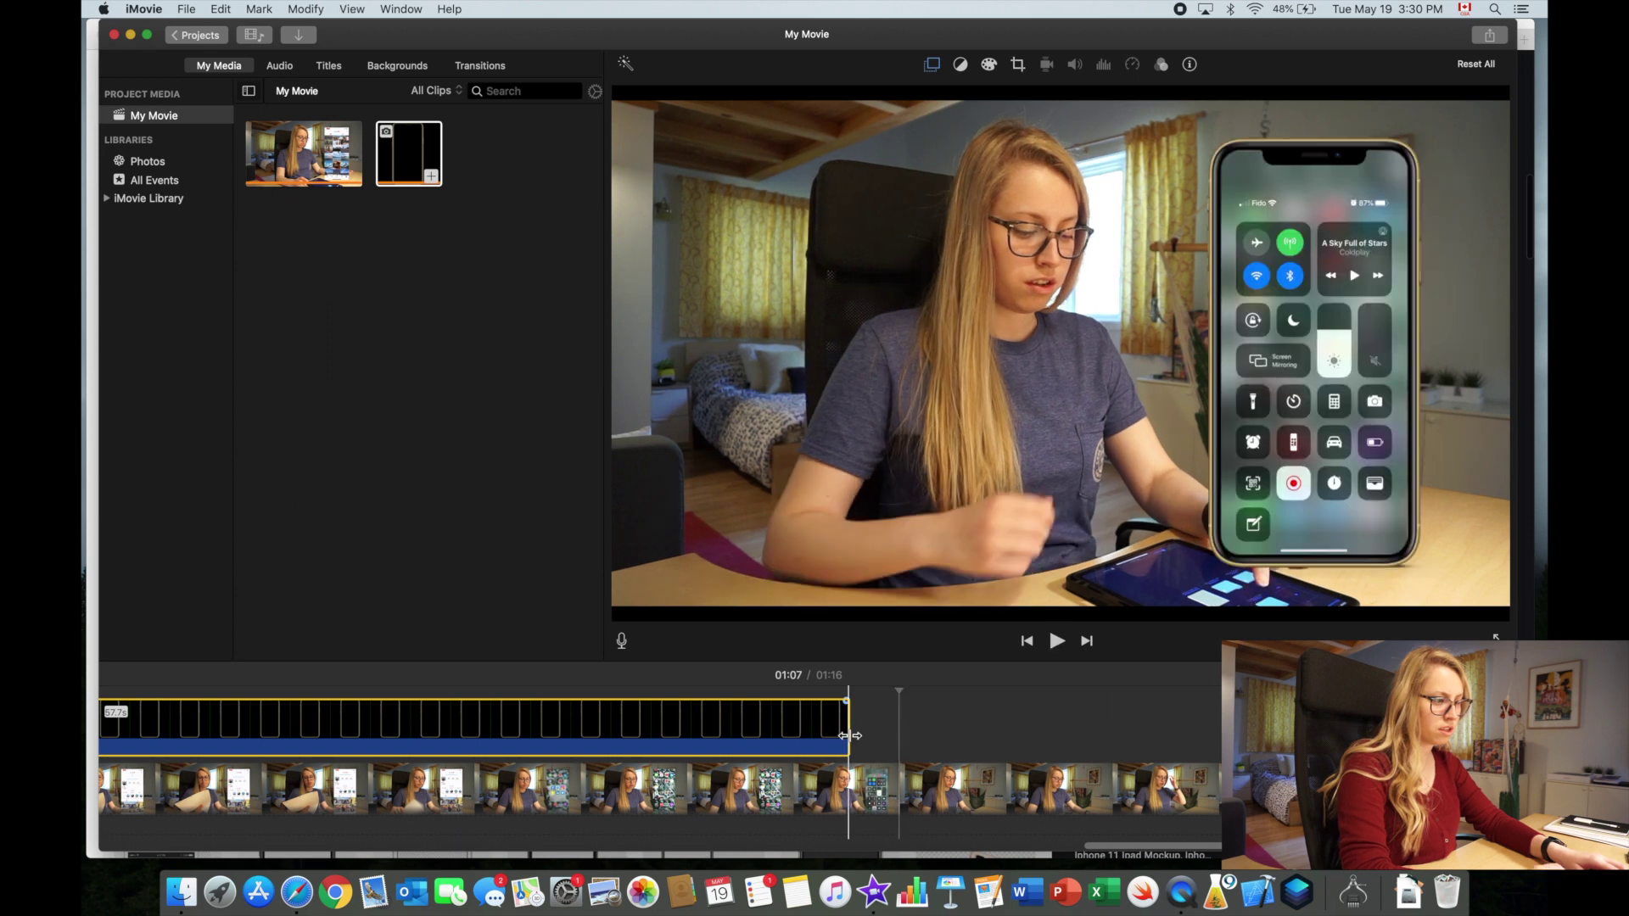
drag(844, 735, 860, 735)
key(space)
key(space)
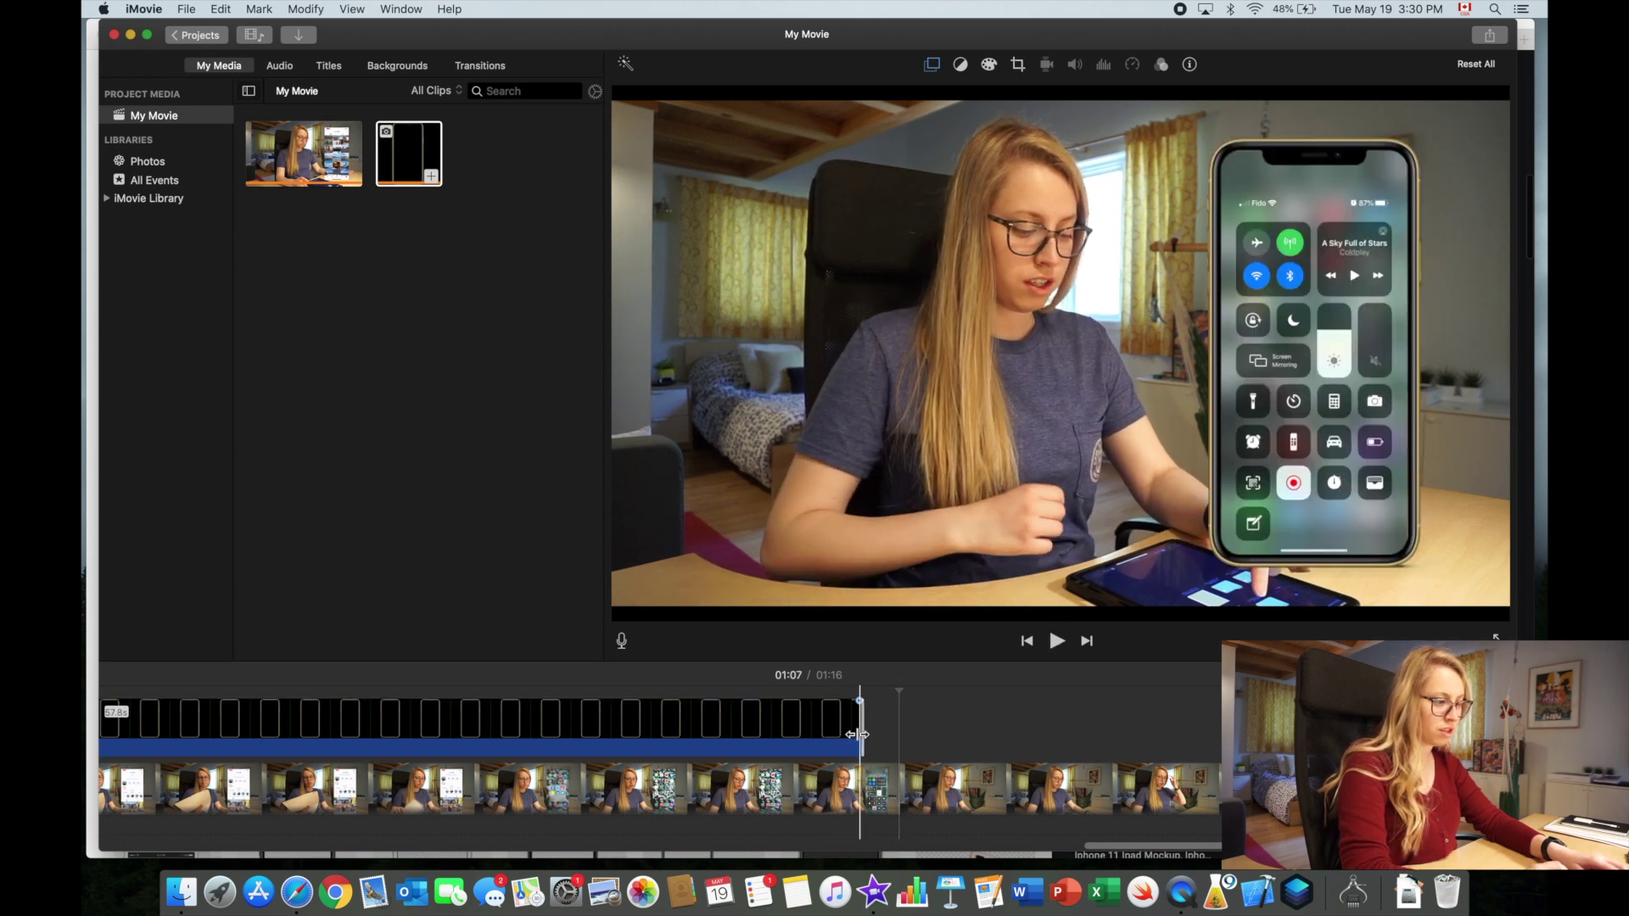
key(space)
key(space)
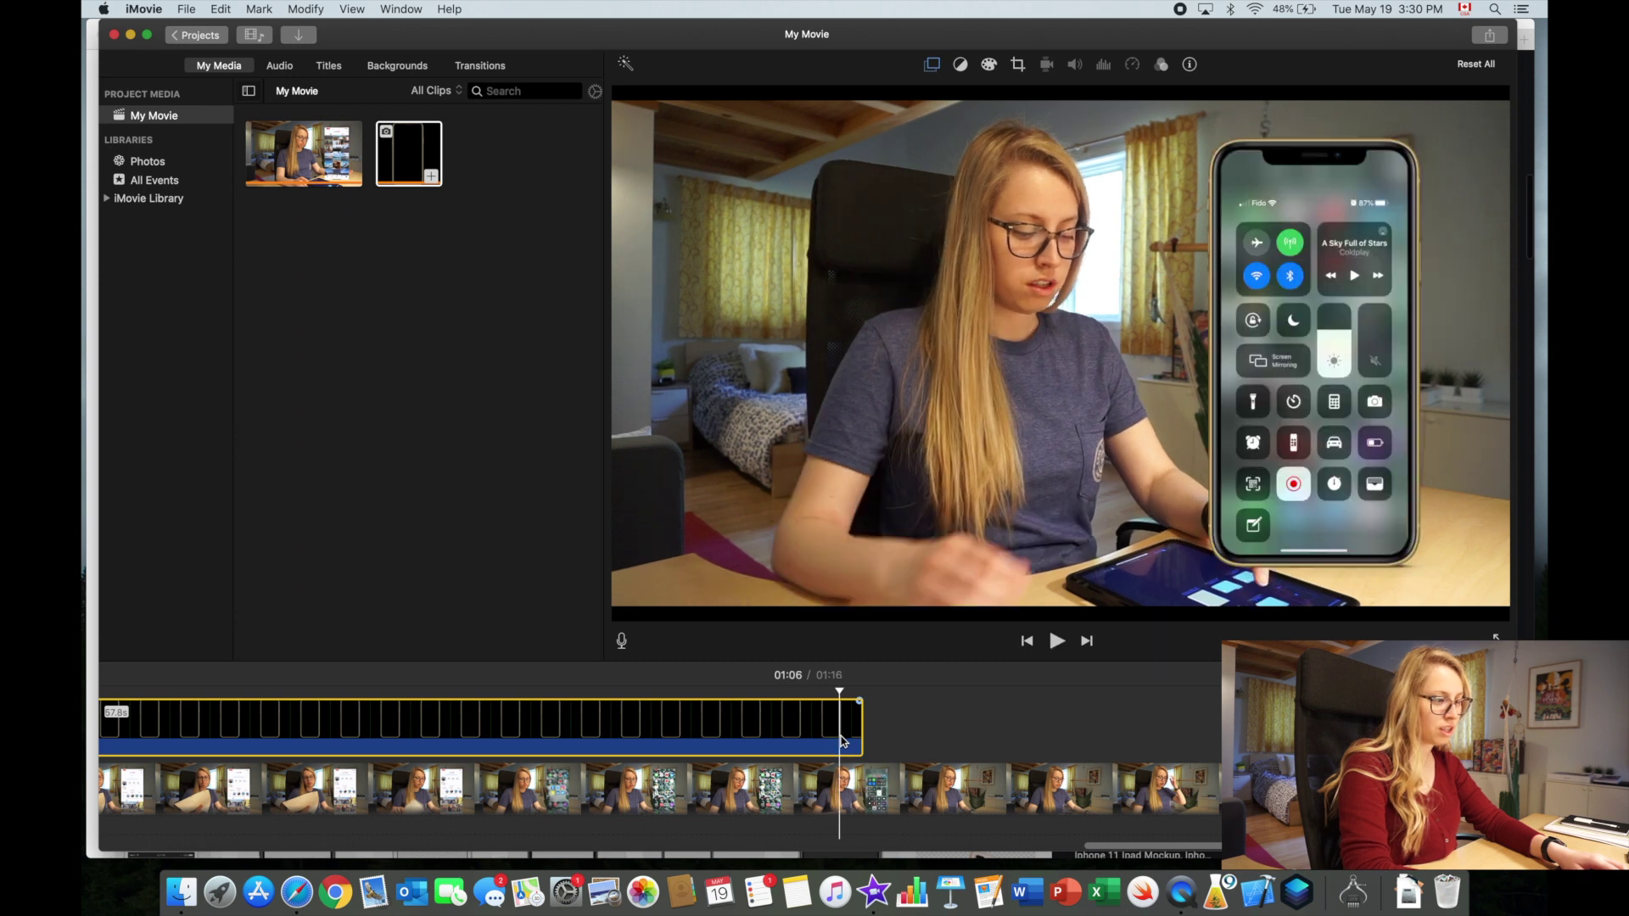
key(space)
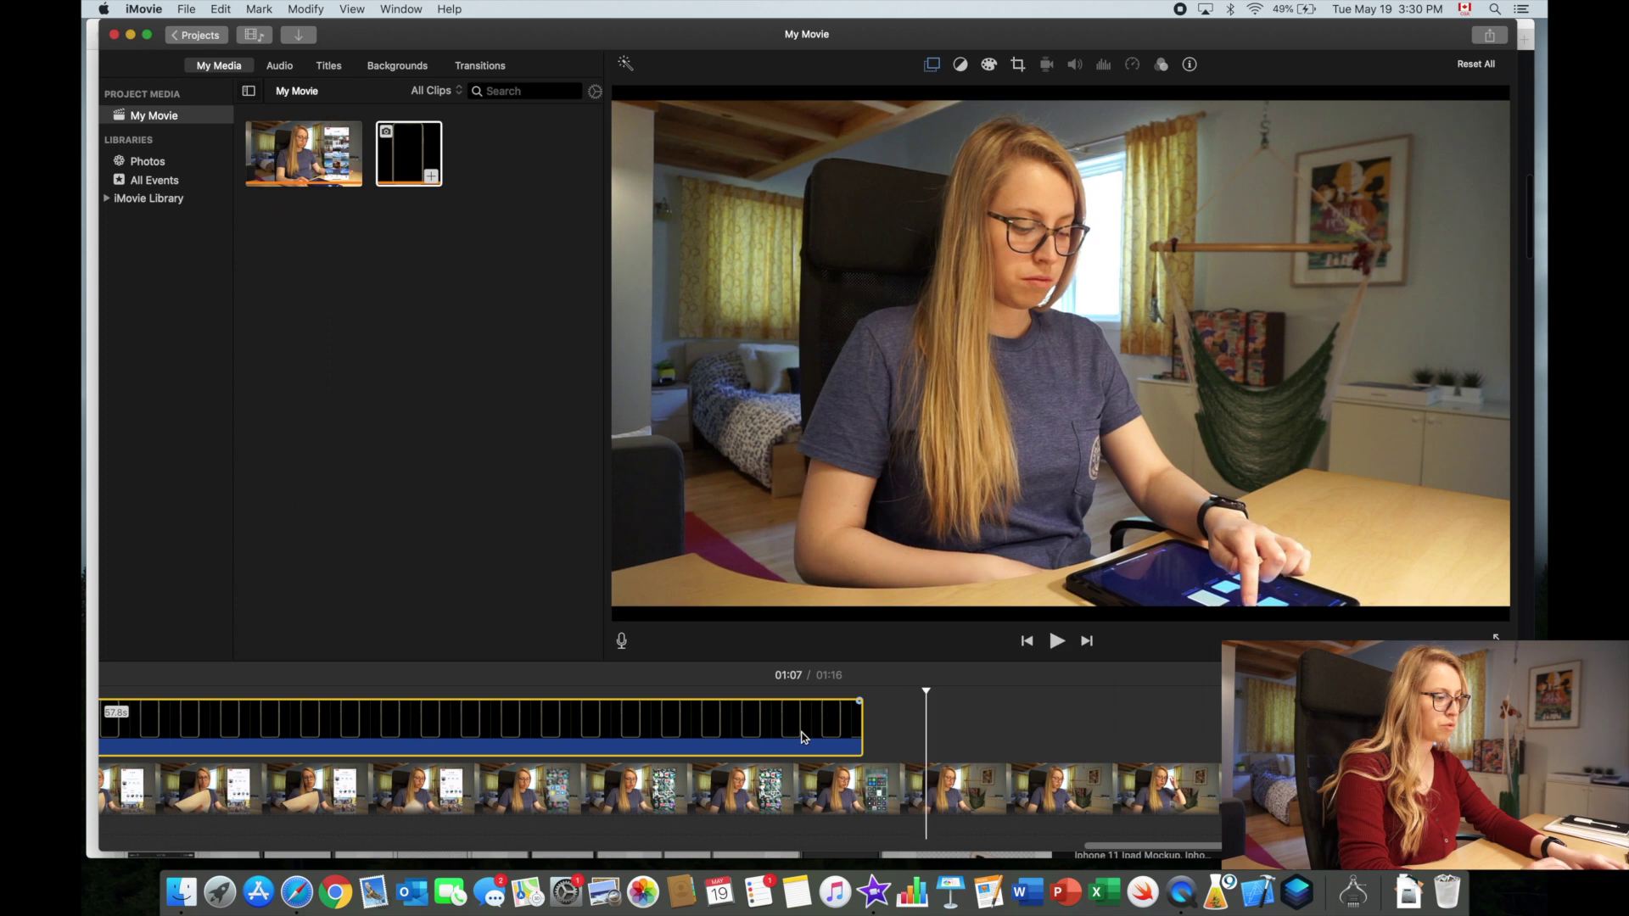
key(space)
scroll(797, 772, down, 3)
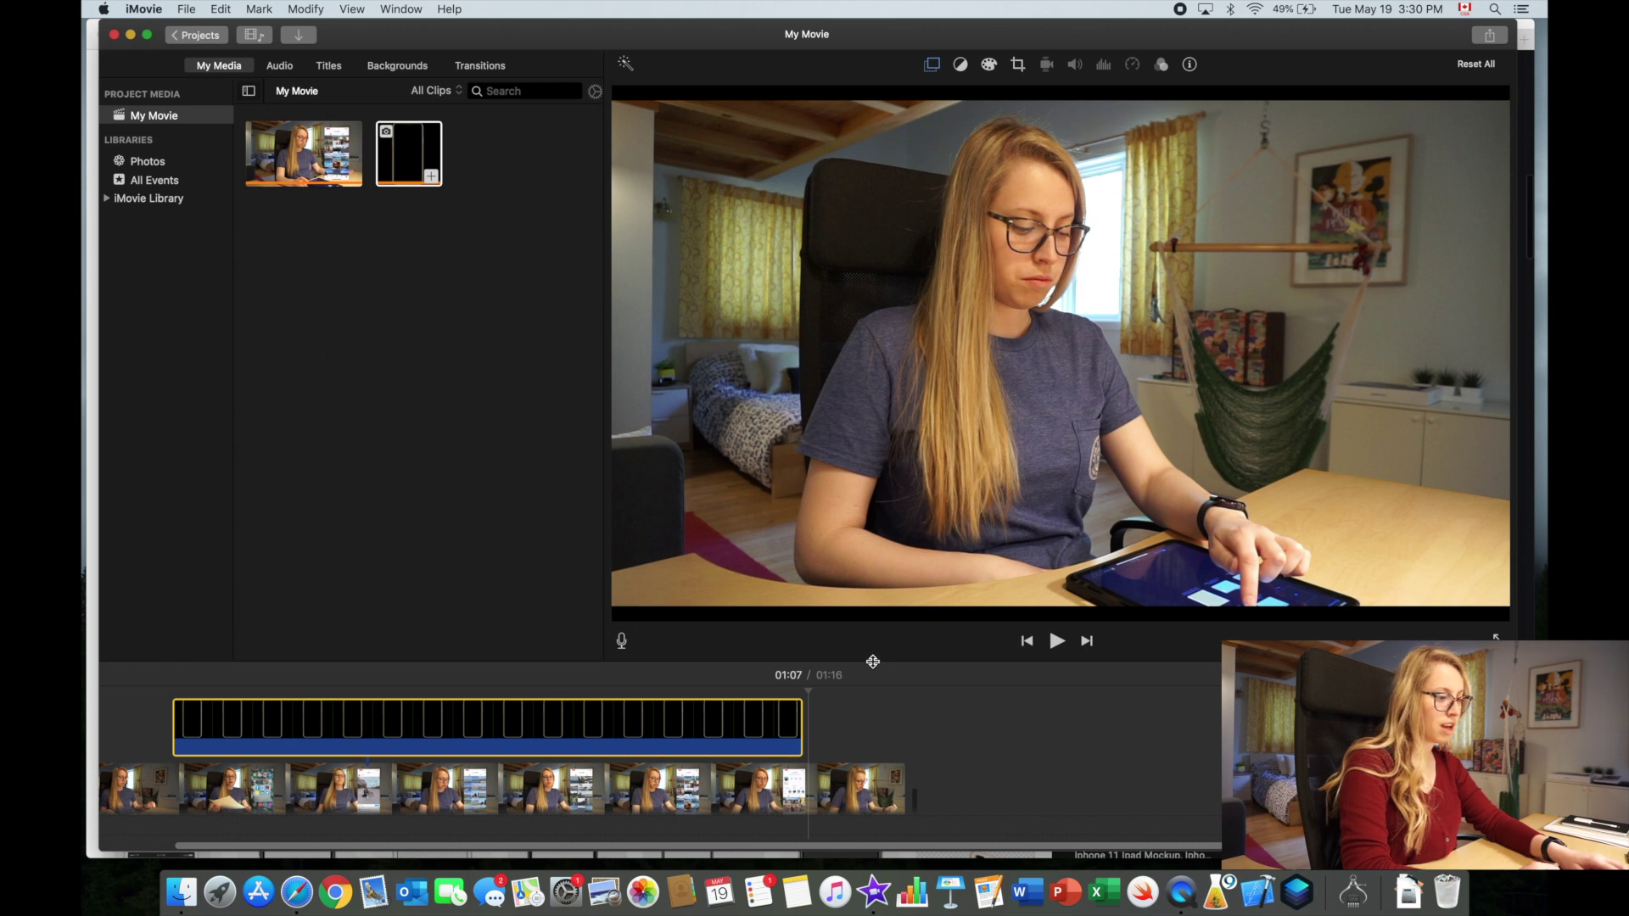
drag(874, 662, 869, 552)
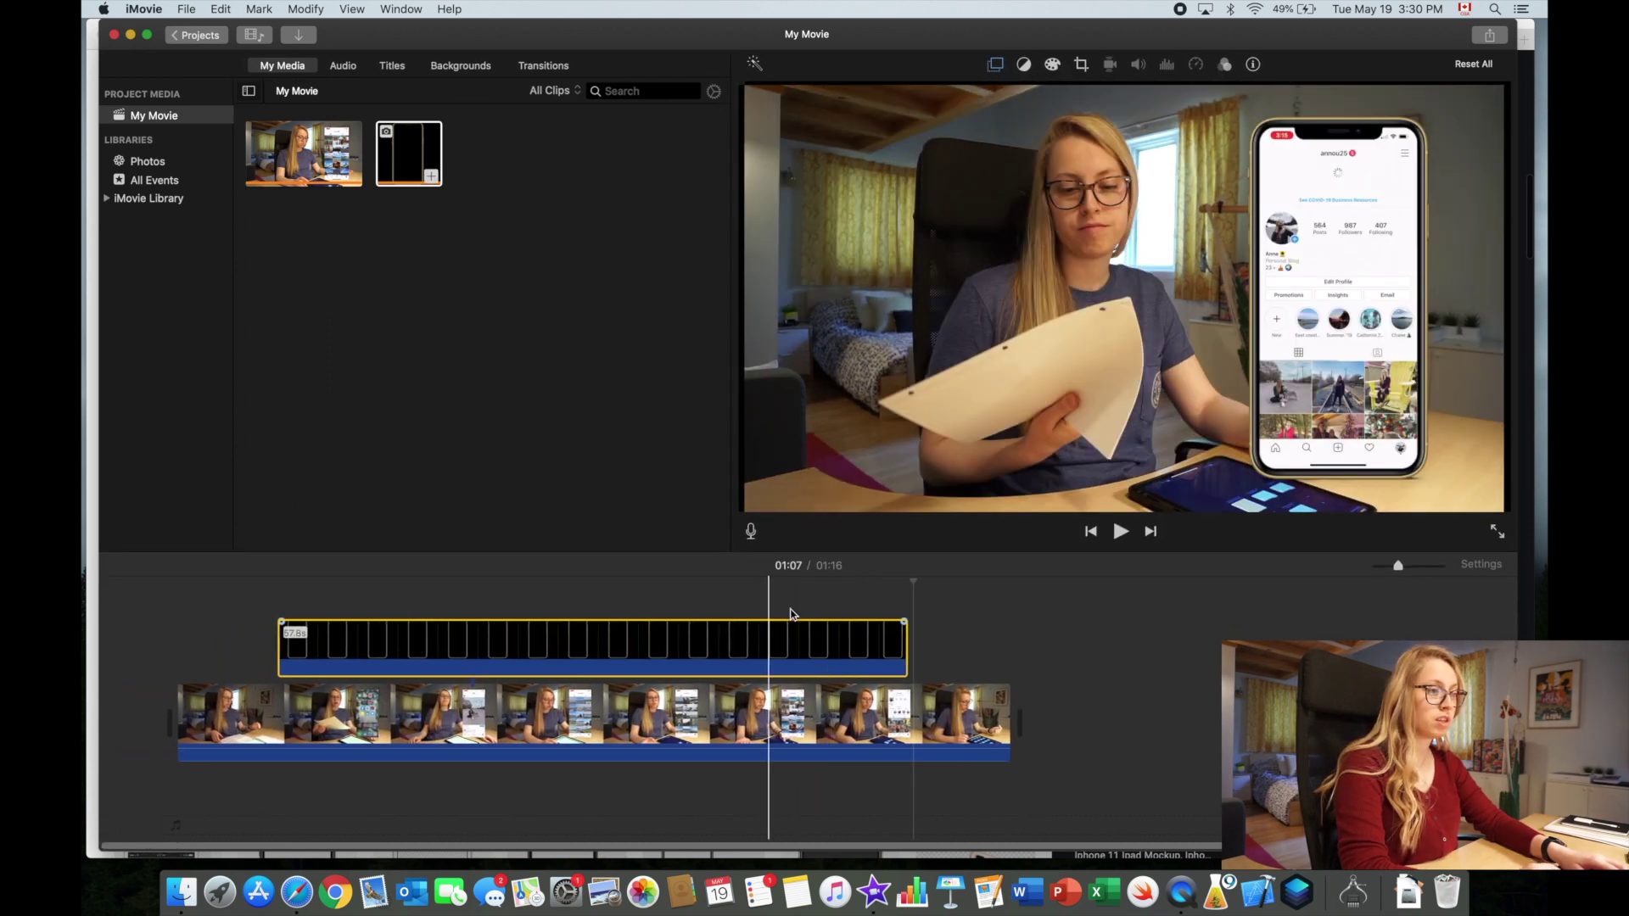
Step: Review the Share > File export settings, then cancel the export
click(1491, 36)
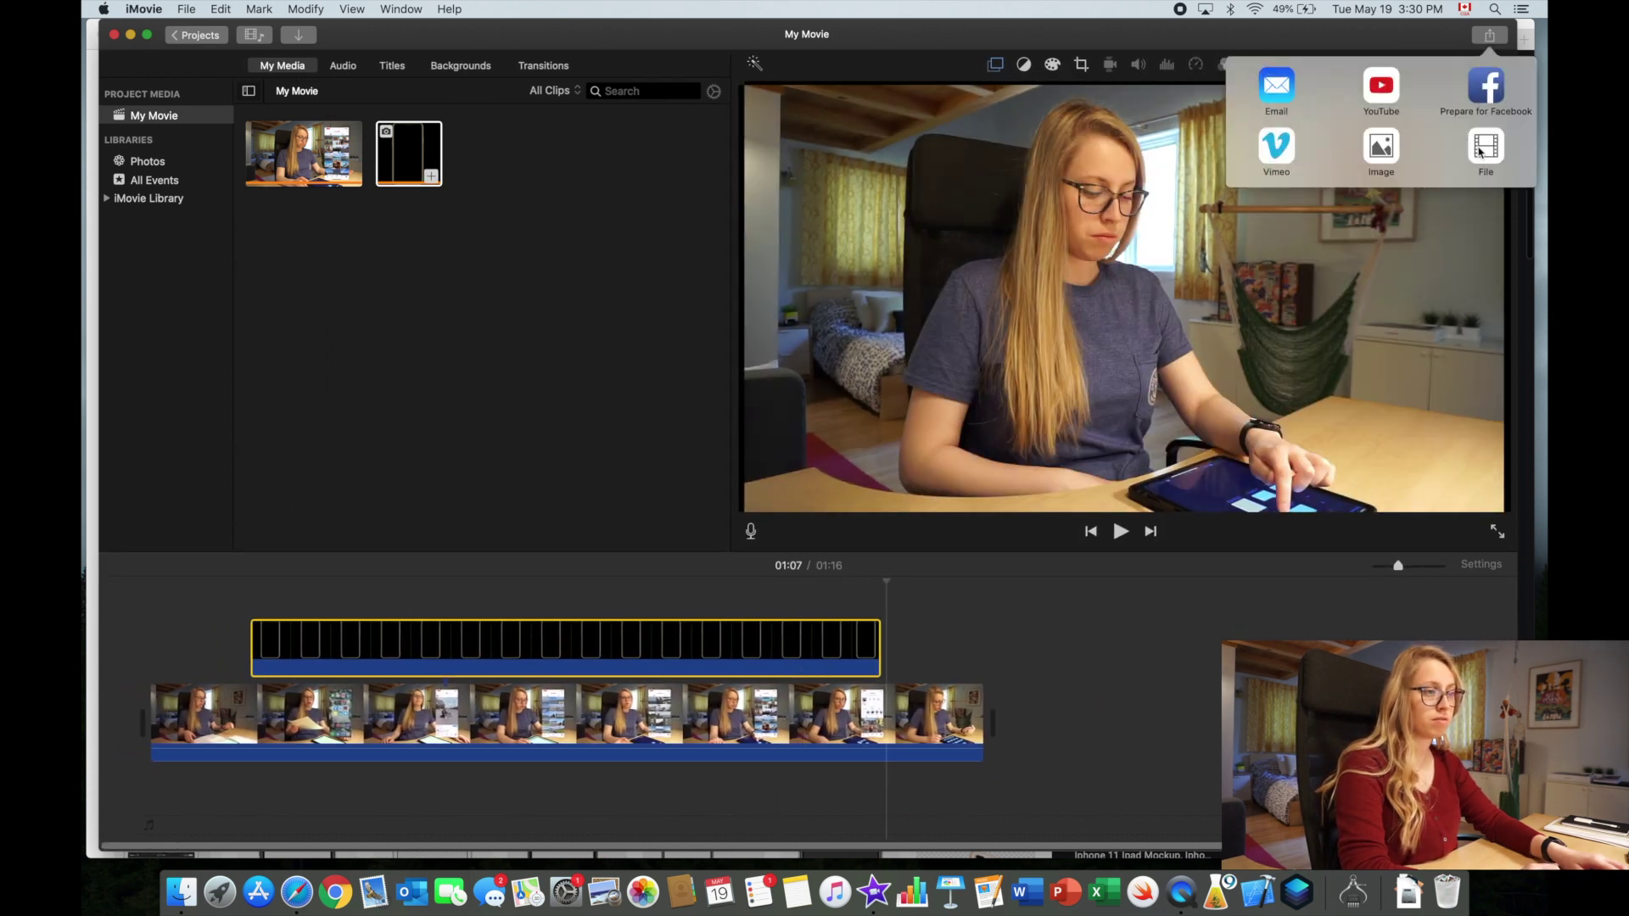
click(1487, 152)
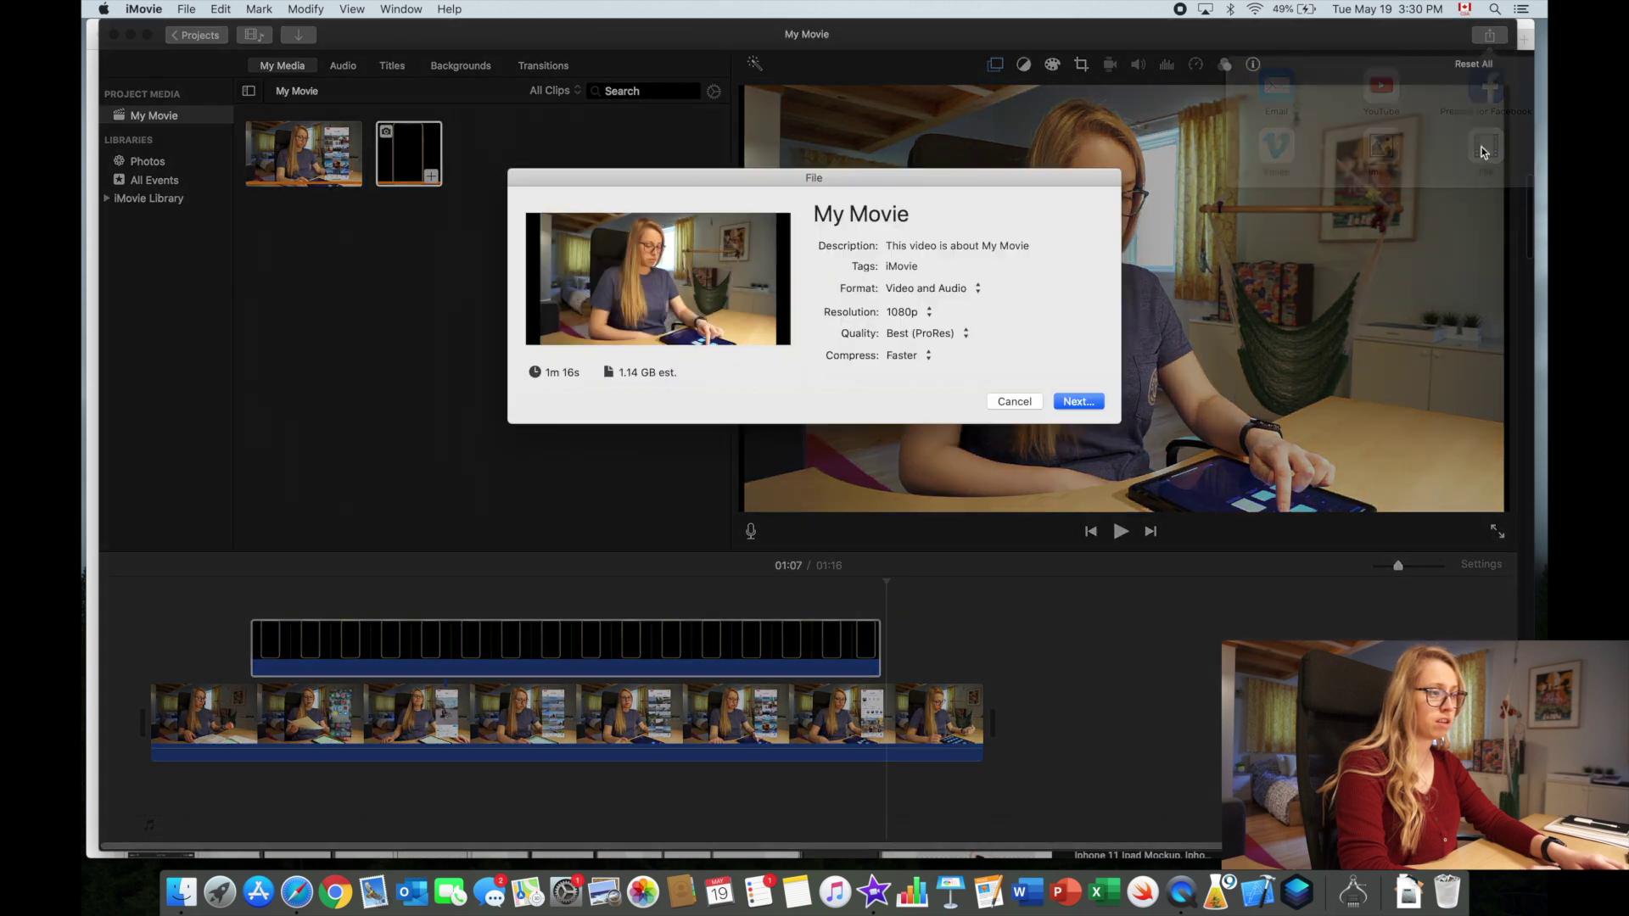
click(1013, 402)
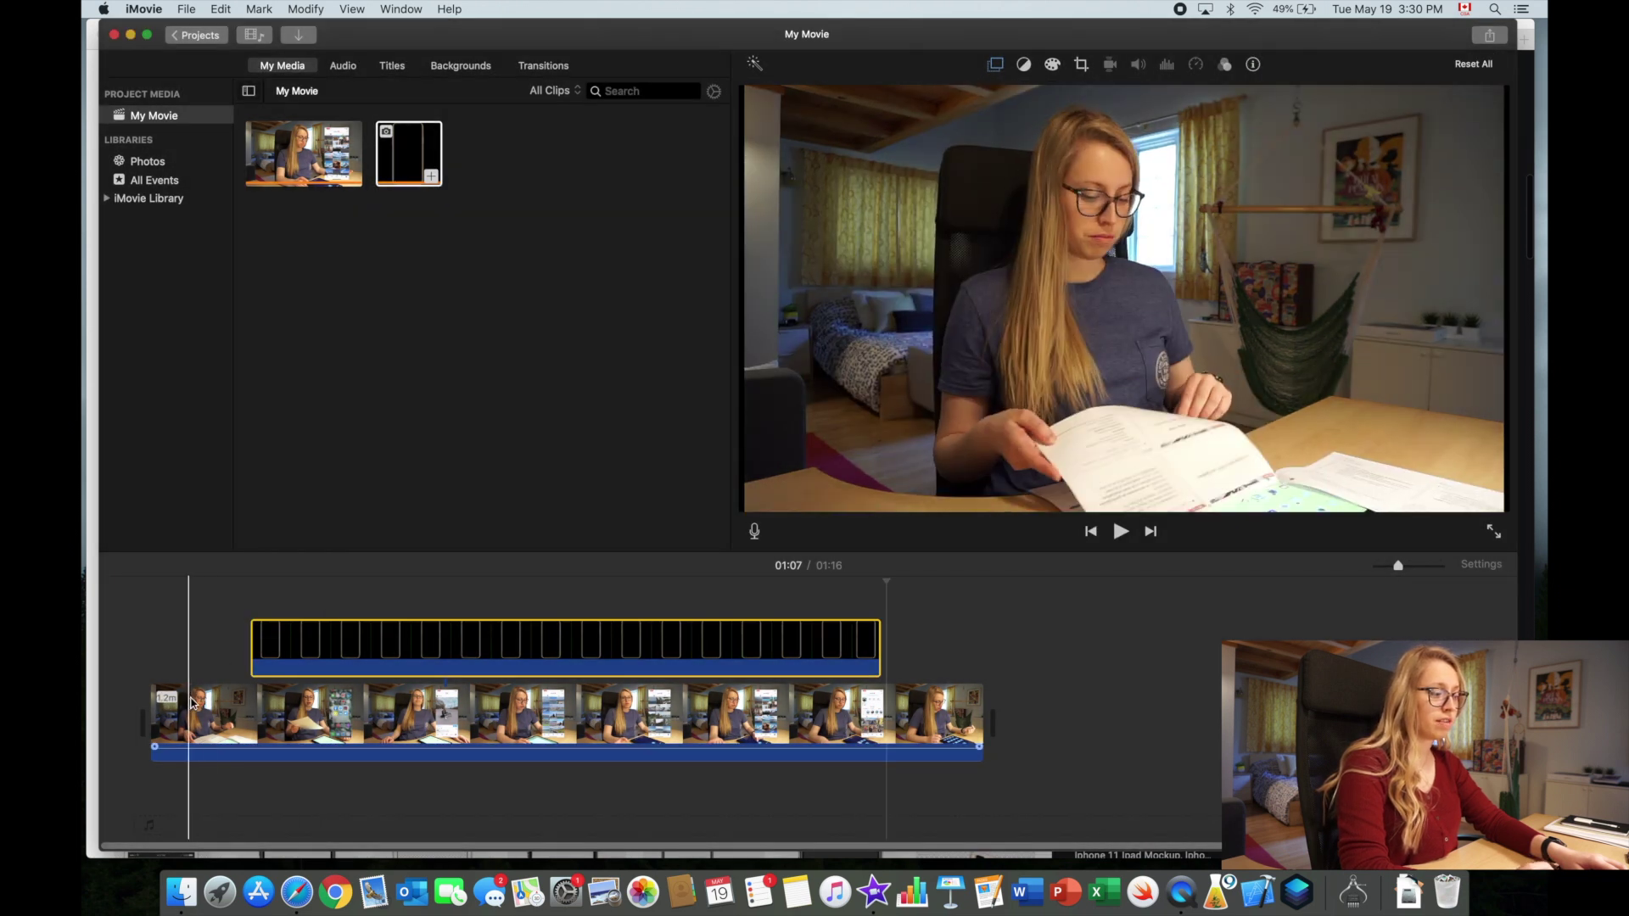
Step: Play the movie from the beginning to review the iPhone frame overlay
click(194, 702)
key(space)
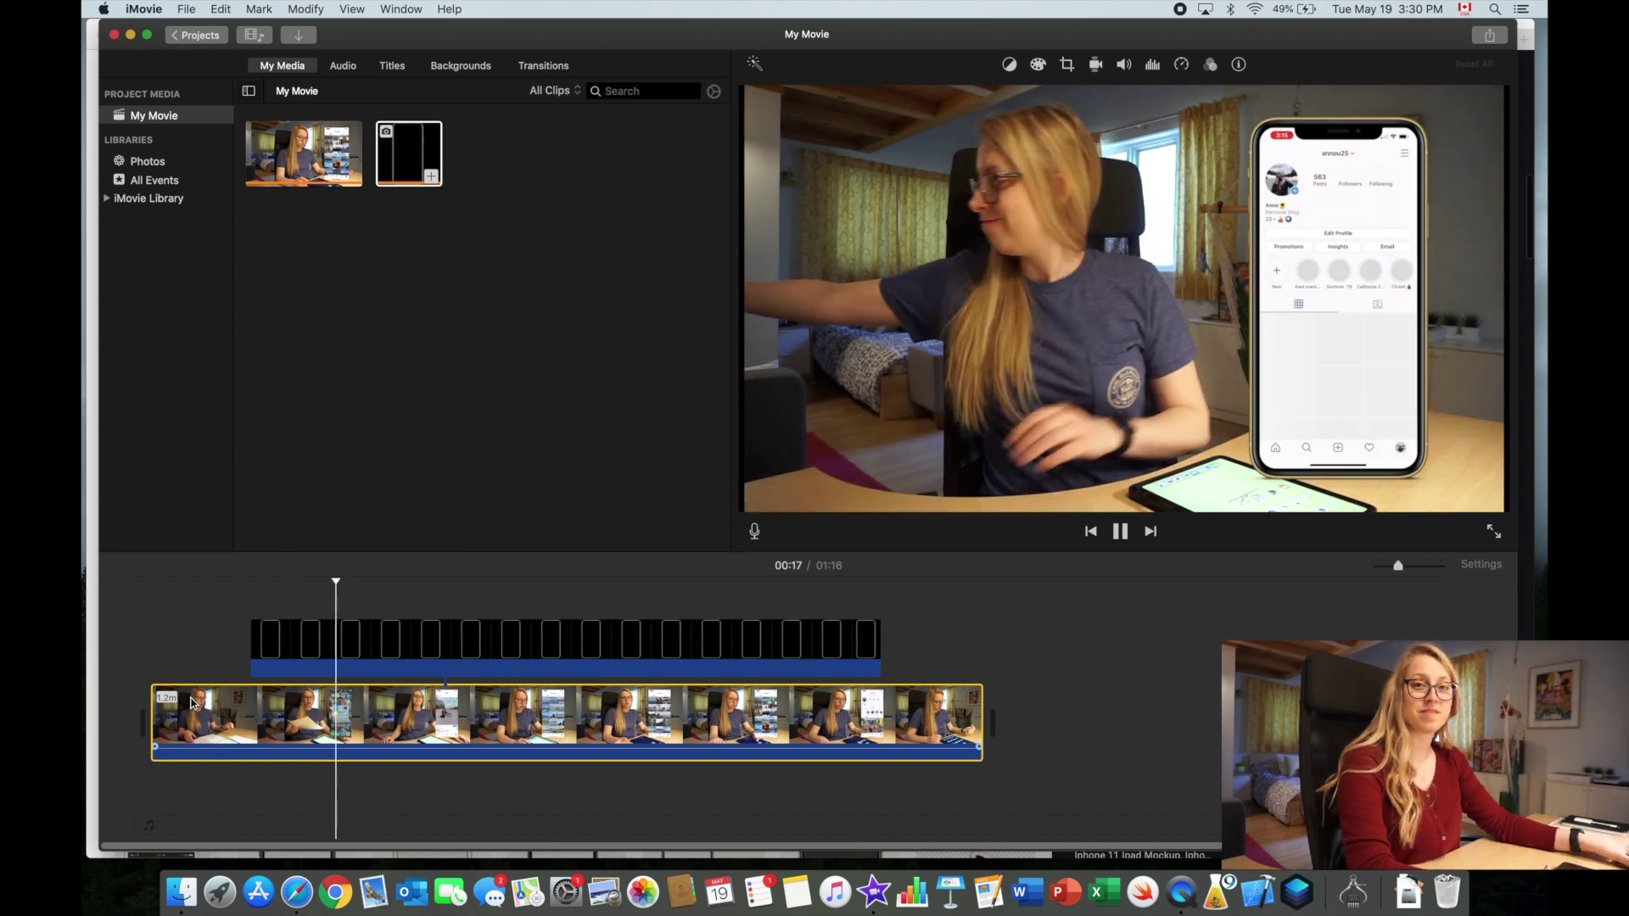
key(space)
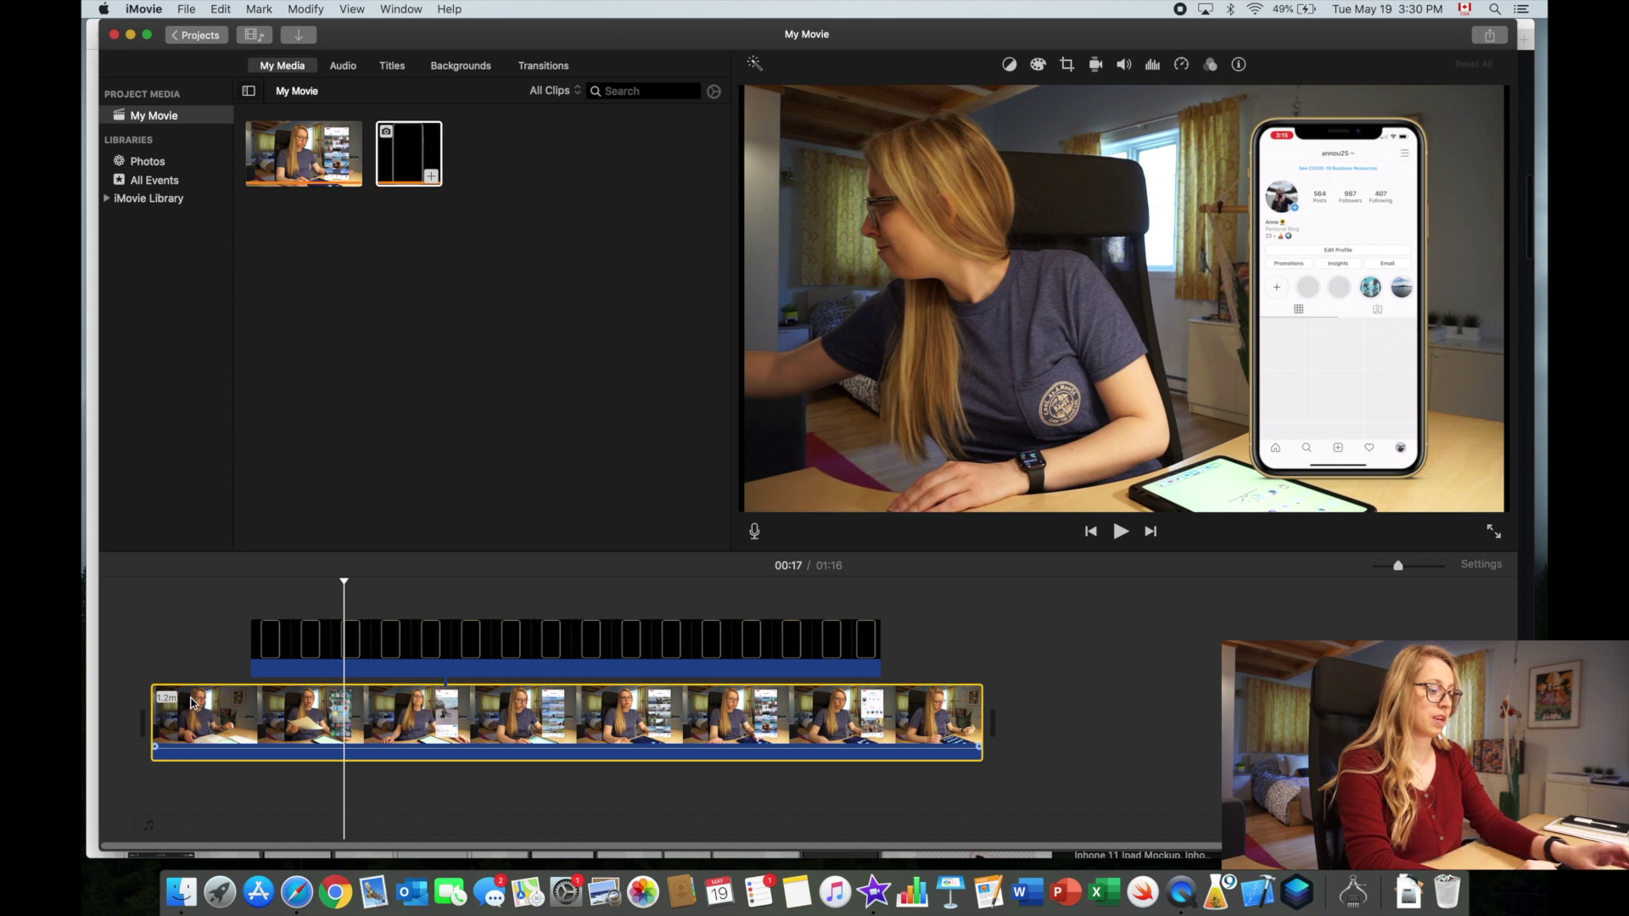
Step: Hide iMovie with Cmd+H to reveal the Desktop's YouTube folder with the overlay images and RPReplay recording
key(super+h)
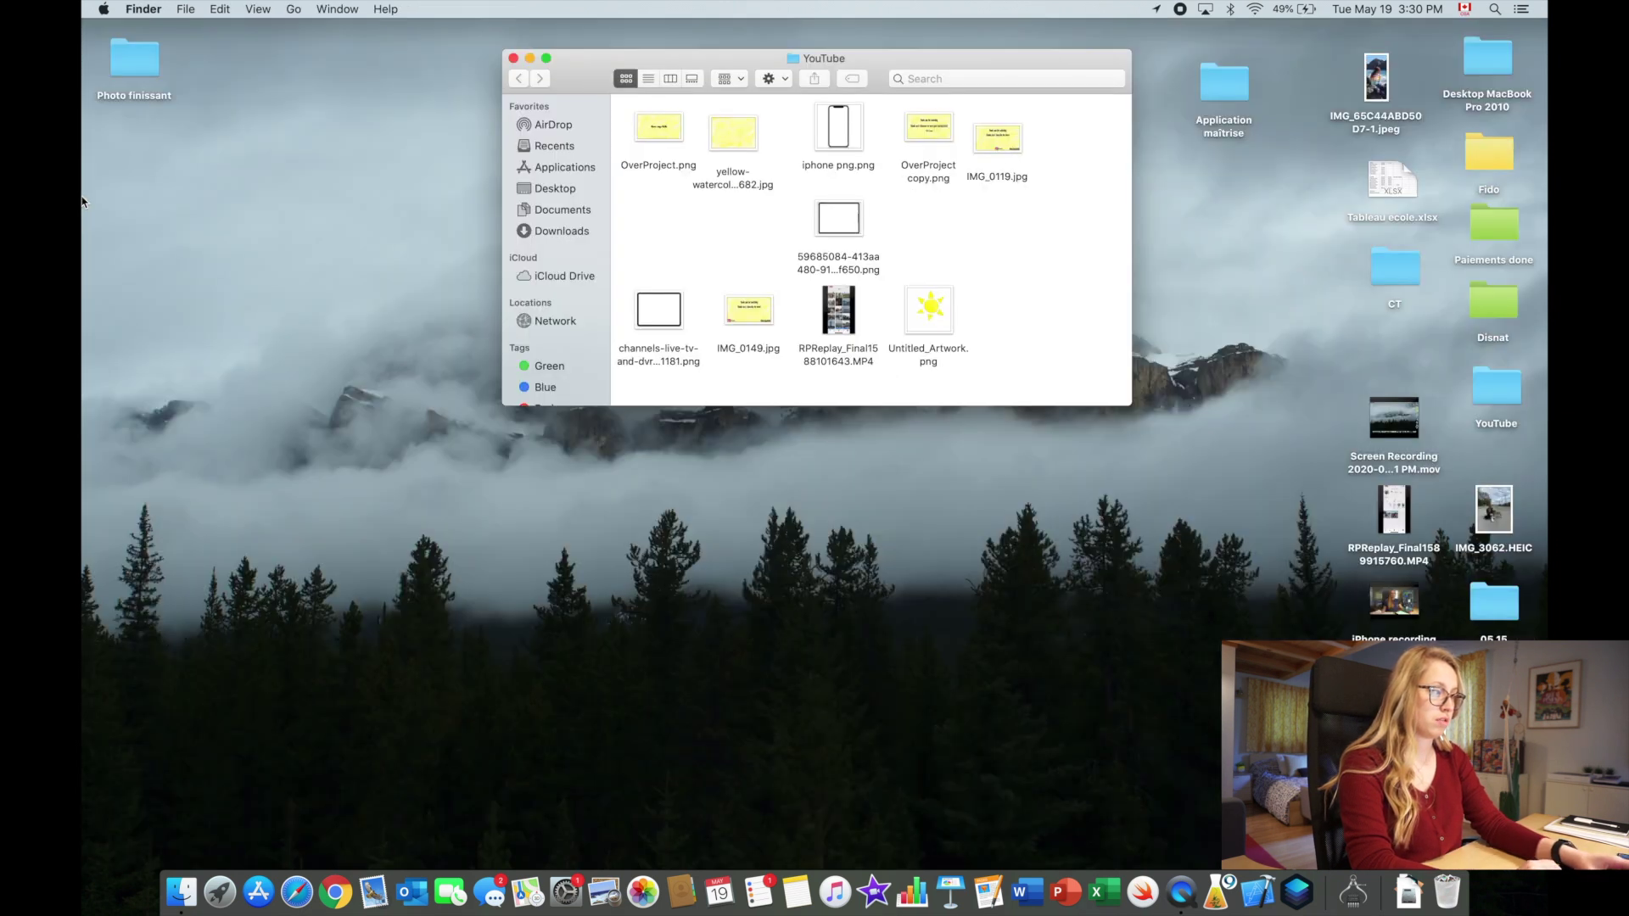